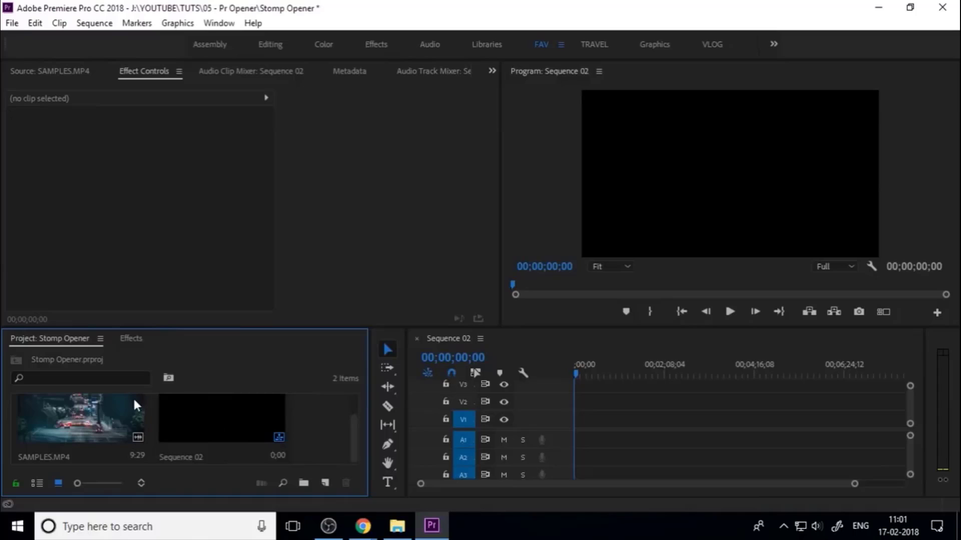
Open SAMPLES.MP4 for preview and place only its audio on track A1 at the start of Sequence 02
double_click(130, 400)
left_click_drag(41, 291, 2, 292)
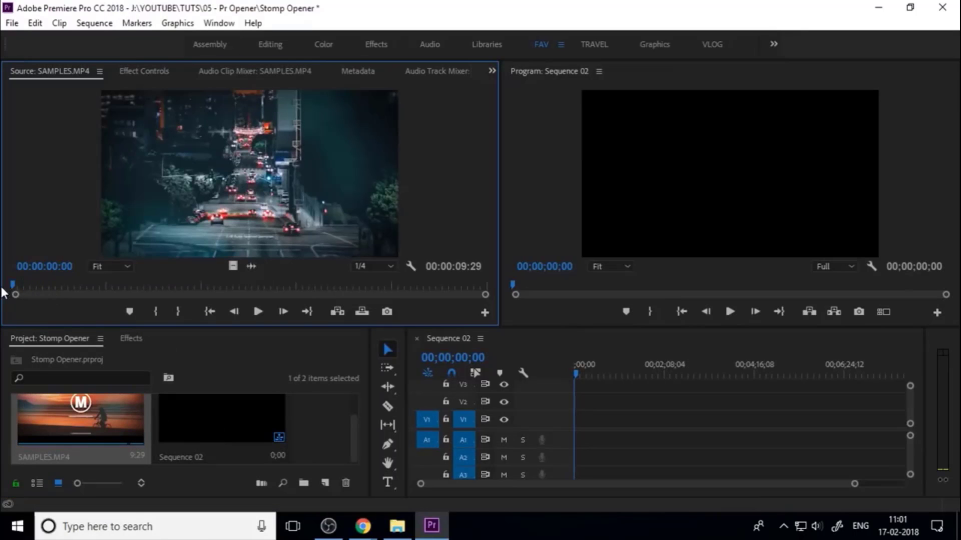
left_click_drag(251, 267, 572, 446)
key("backslash")
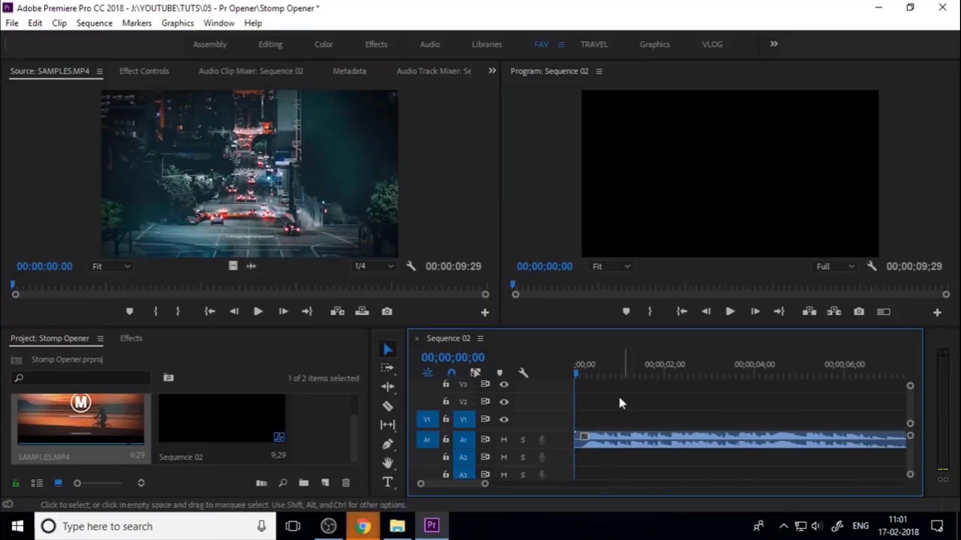
Play the audio track from the start to listen for the beats, and return to the sequence start
key("space")
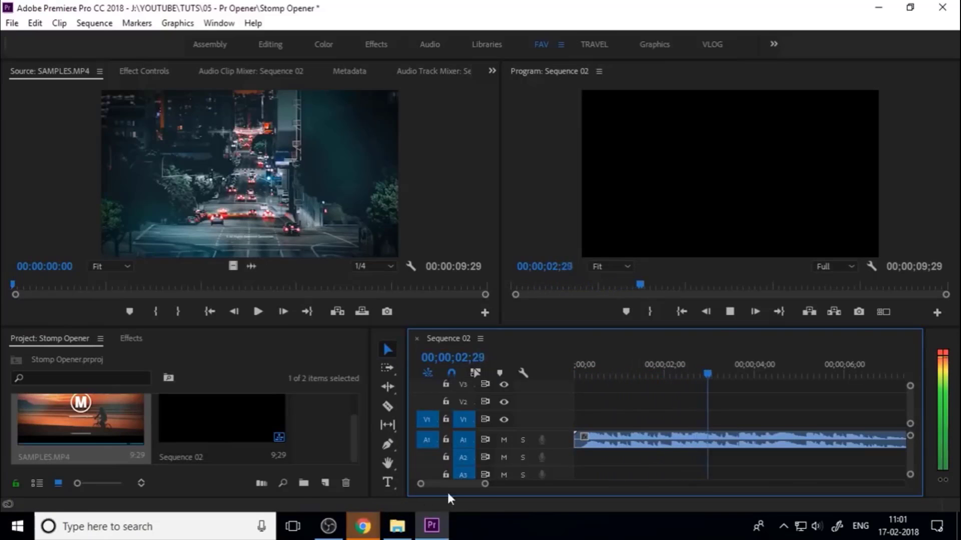
key("minus")
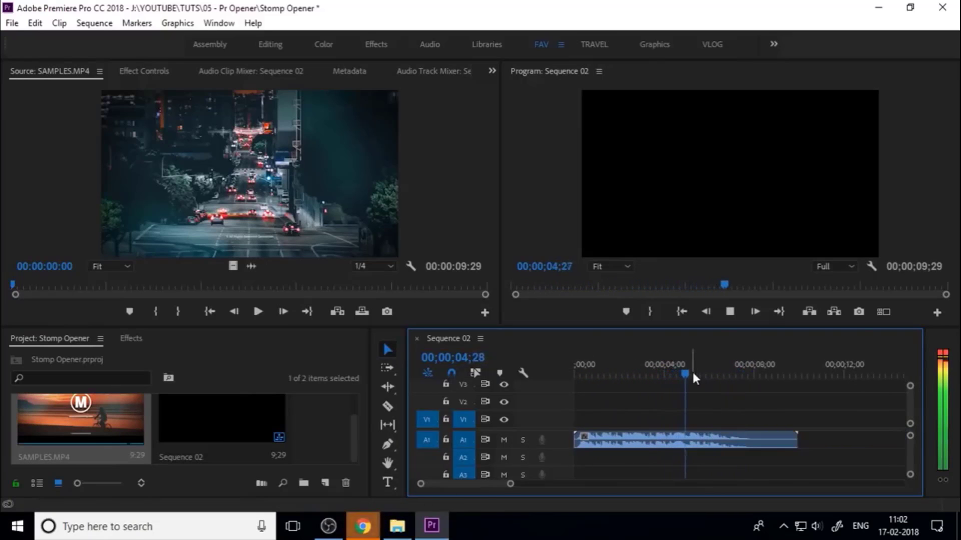
key("space")
key("Home")
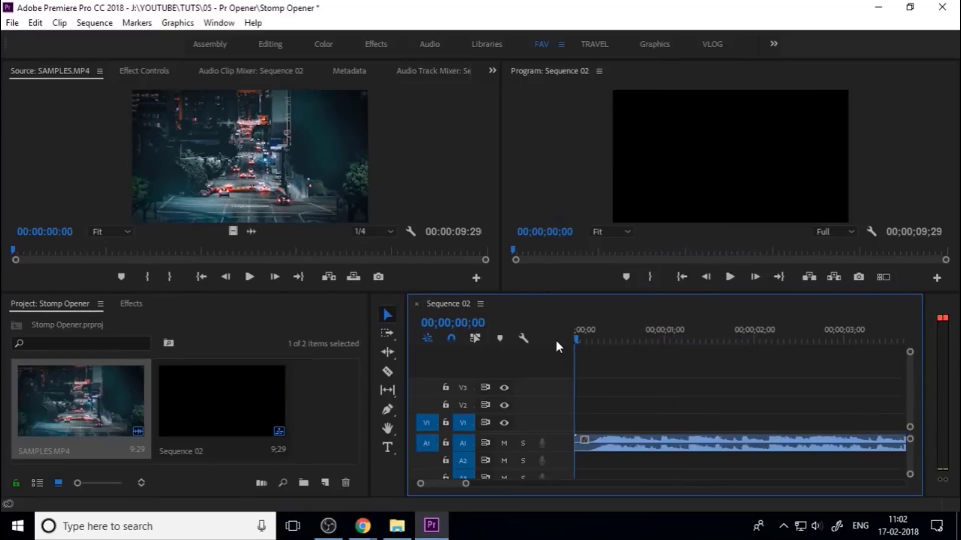
key("space")
key("Home")
left_click(598, 334)
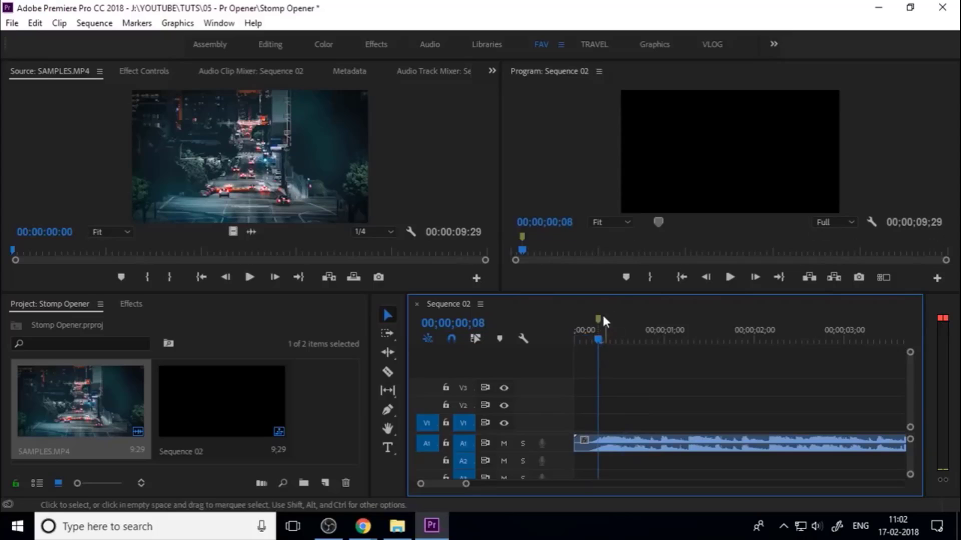
key("Home")
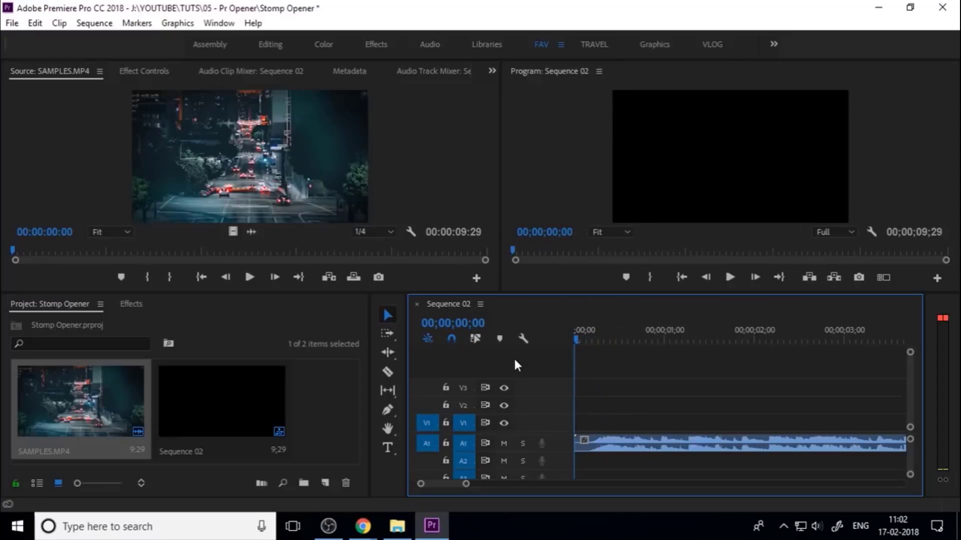
Add a sequence marker on the first beat during playback, undo the extra markers after it, and return to the sequence start
key("m")
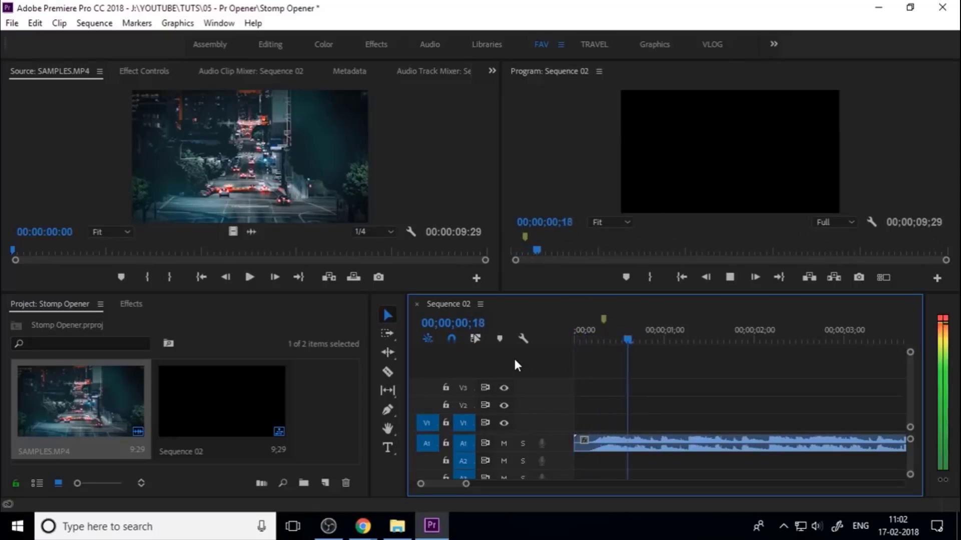
key("m")
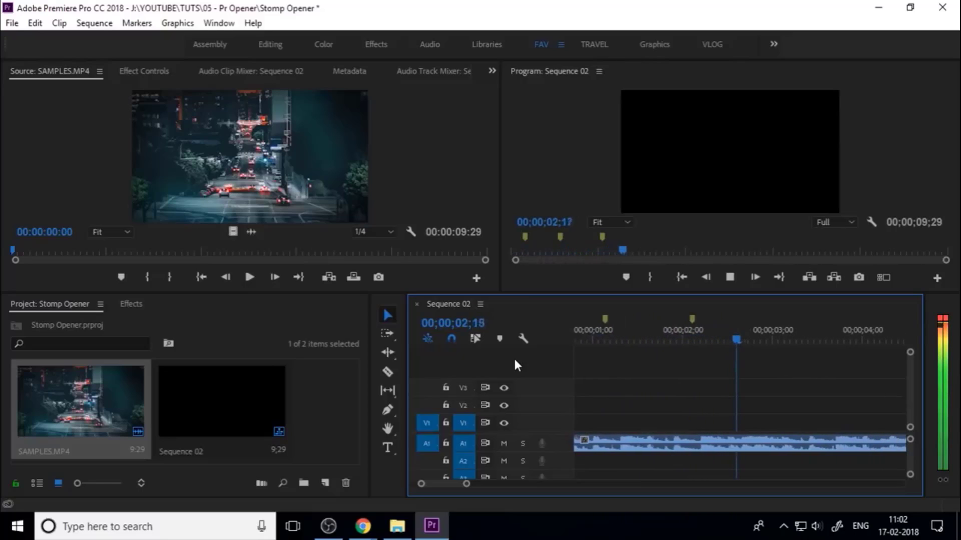
key("space")
key("ctrl+z")
left_click_drag(650, 332, 489, 359)
key("minus")
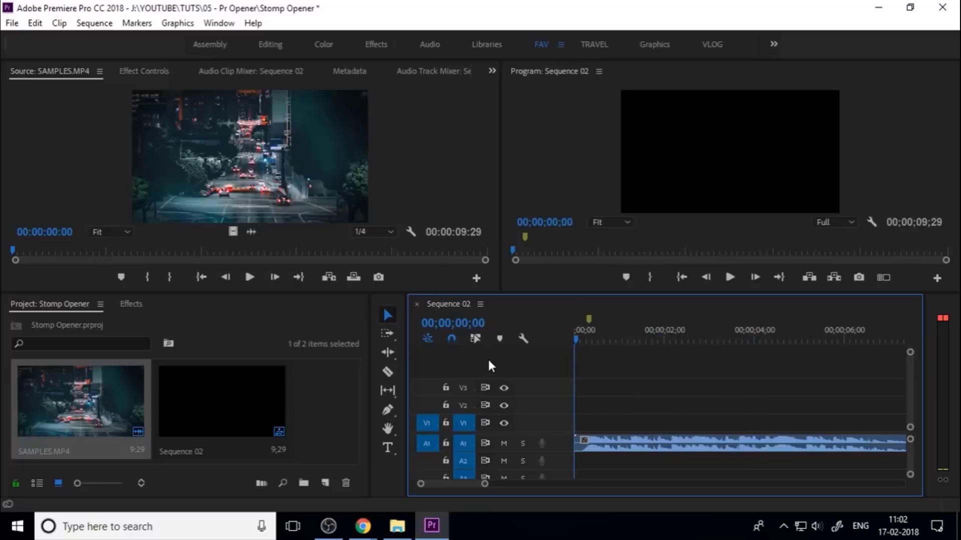
Add markers on the second and third beats, at about 1.2 and 2.1 seconds, and undo the extra marker after them
key("space")
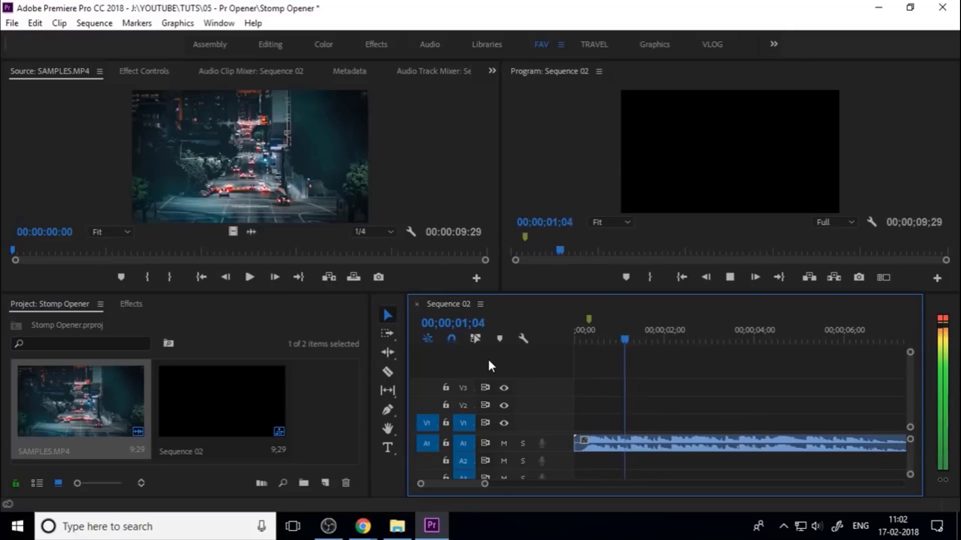
key("m")
key("m")
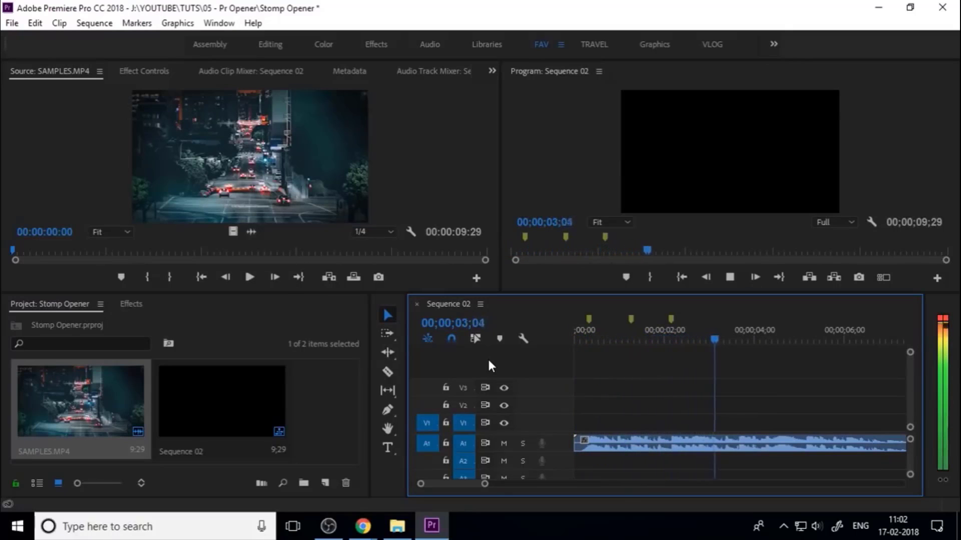
key("m")
key("space")
key("ctrl+z")
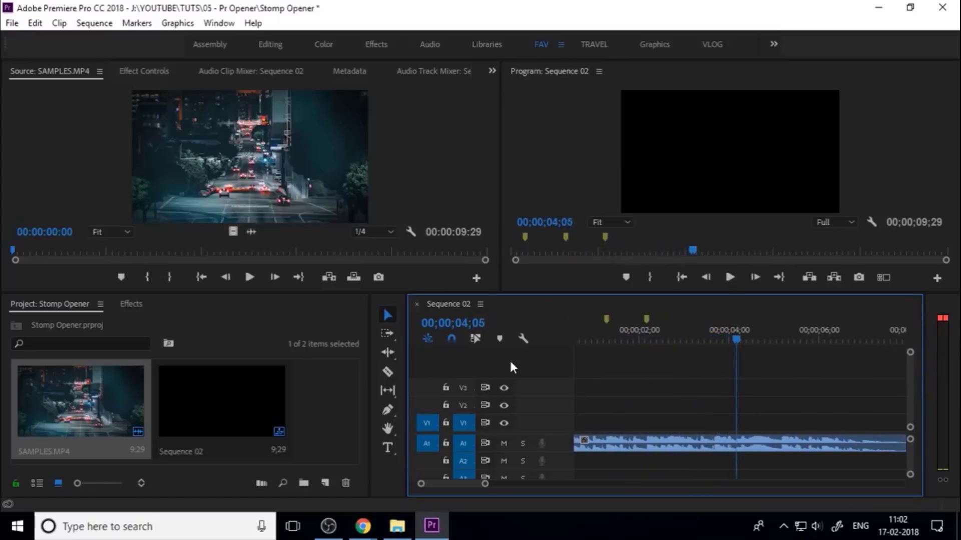
Replay from about 2 seconds and add two beat markers at about 3.7 and 4.6 seconds
left_click(668, 325)
key("space")
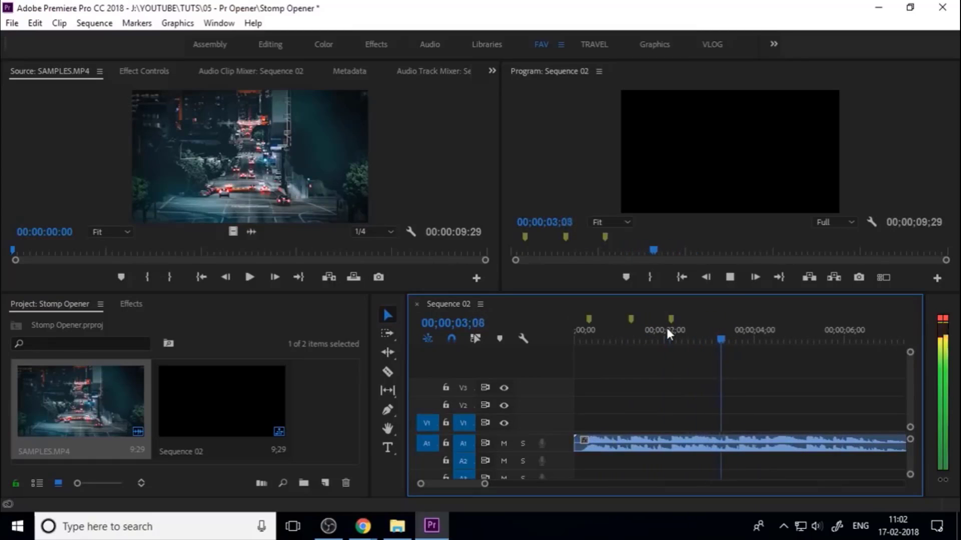
key("m")
key("m")
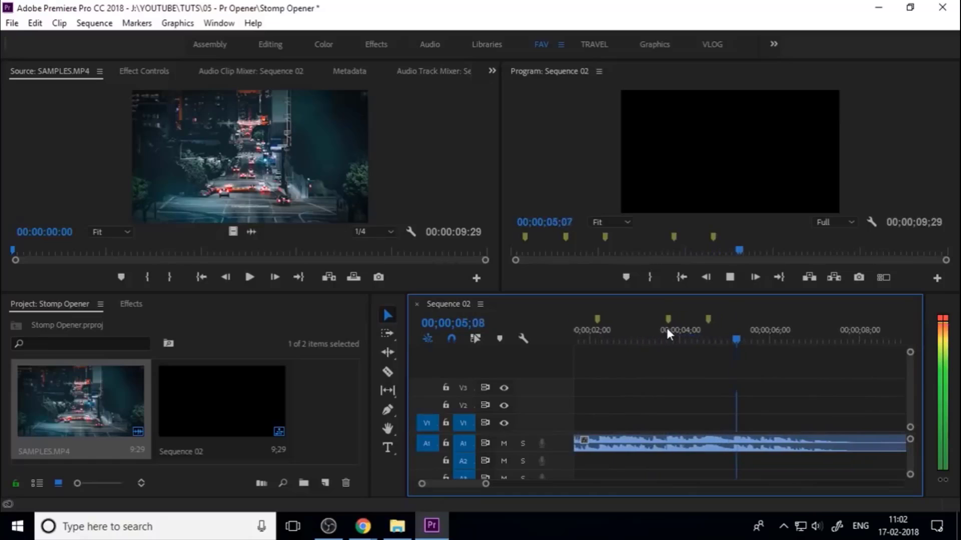
key("space")
left_click(704, 331)
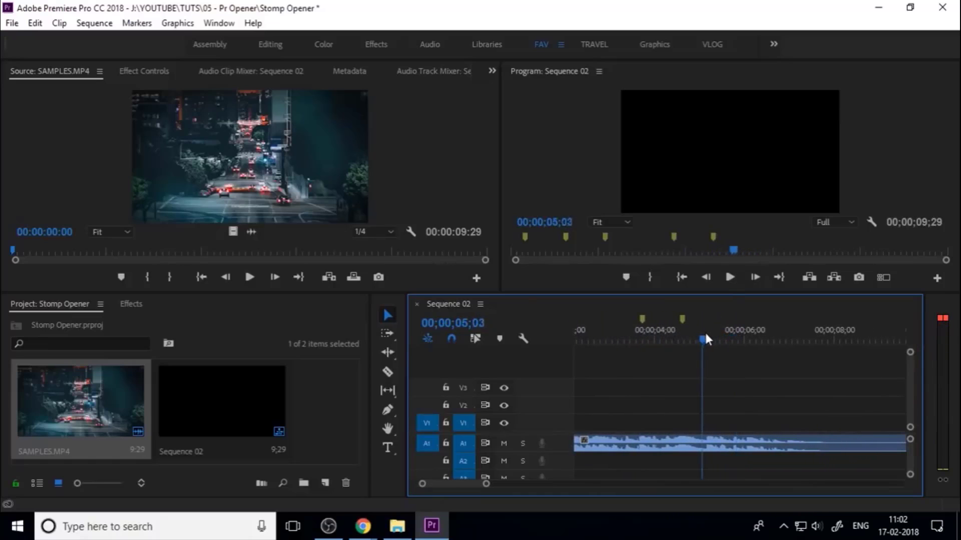
Add the missing beat marker at about 2.7 seconds during playback and return to the sequence start
left_click_drag(705, 331, 659, 337)
key("space")
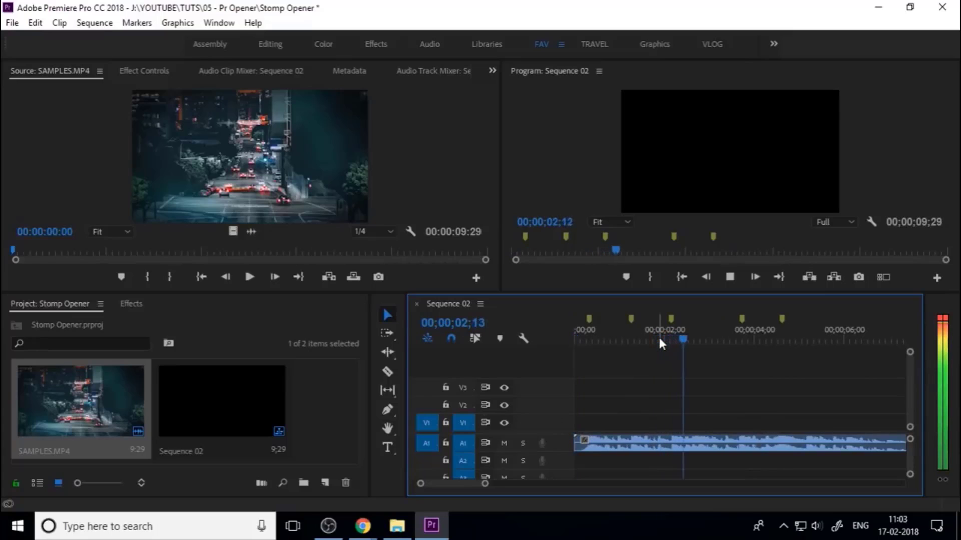
key("m")
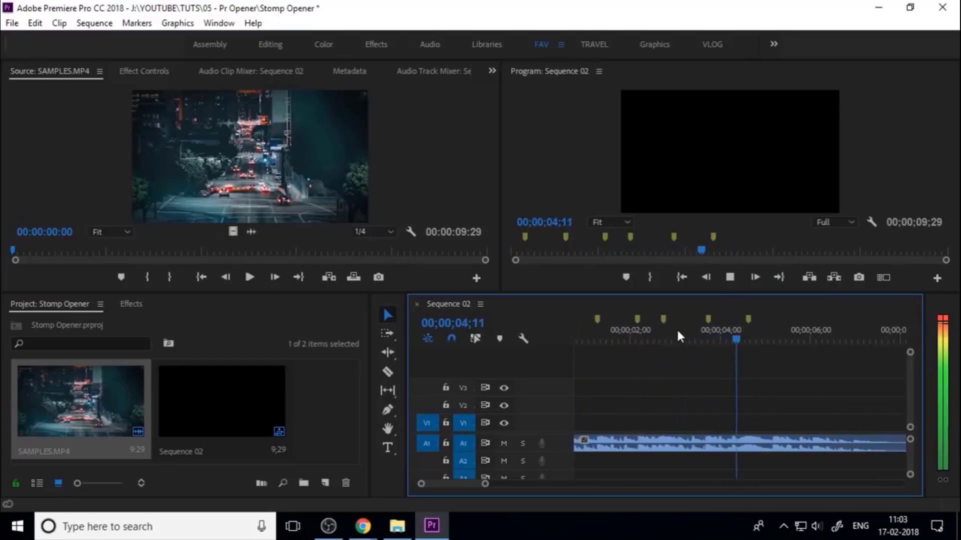
key("space")
key("Home")
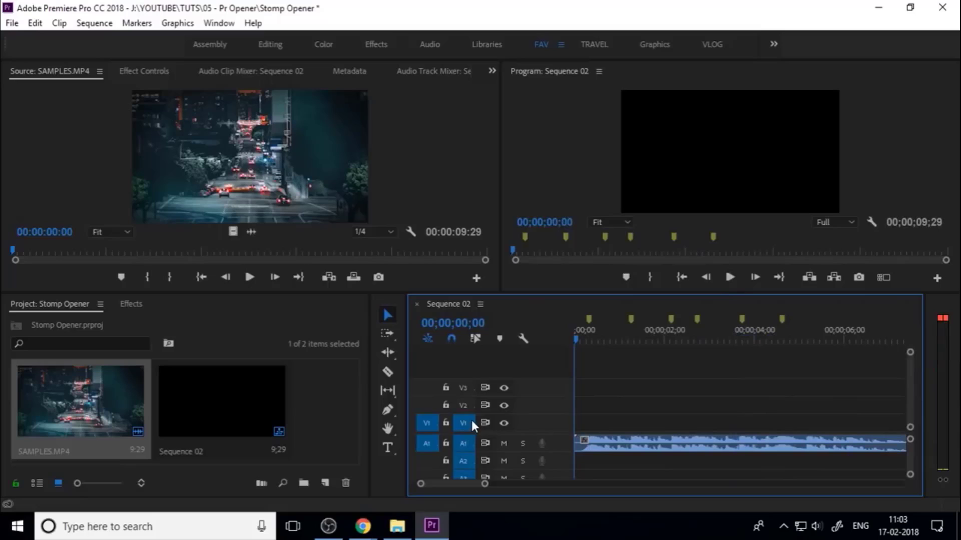
Create a new bin named PHOTOS in the project
left_click(326, 409)
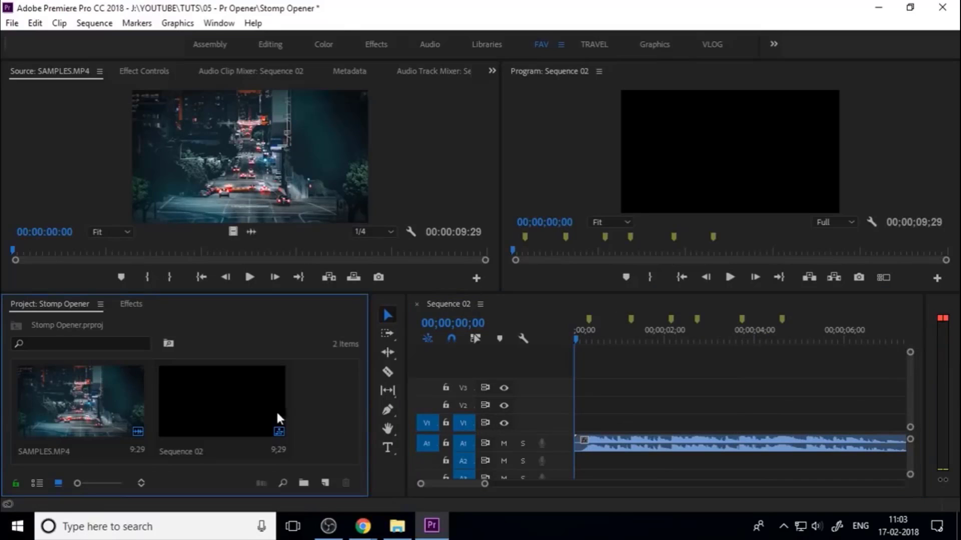
left_click(307, 484)
type("PHOT")
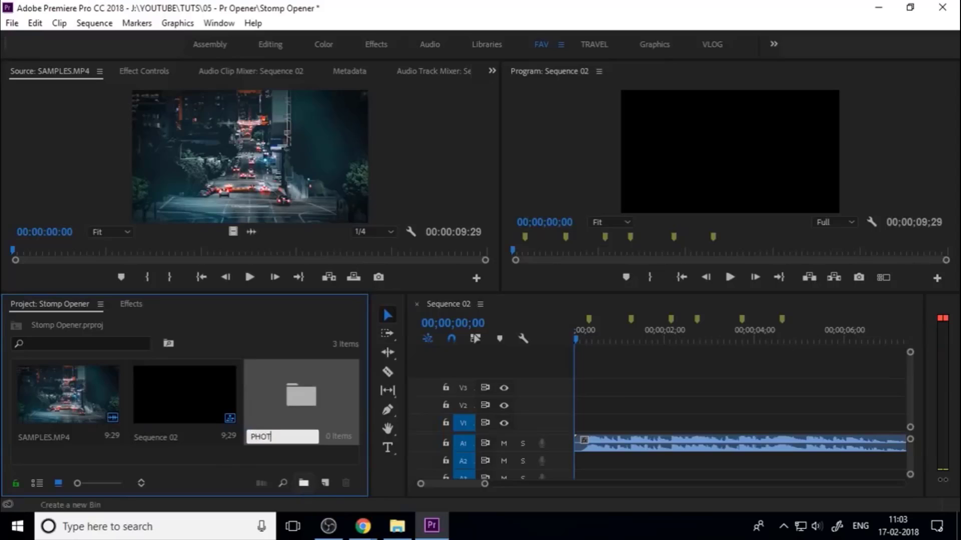
type("OS")
key("Return")
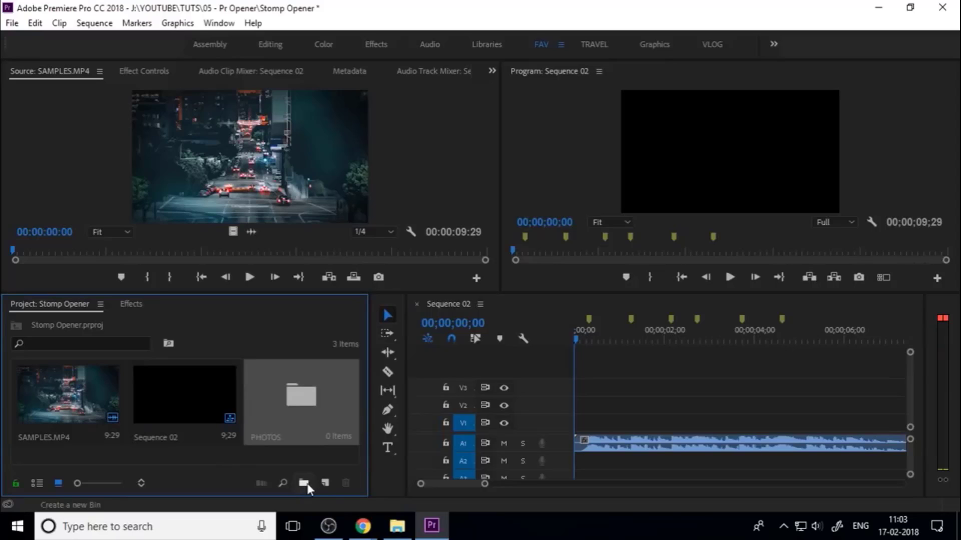
Import the ten photos, 1.jpg to 10.jpg, from the file manager into the PHOTOS bin
double_click(318, 411)
key("alt+Tab")
left_click_drag(520, 148, 174, 305)
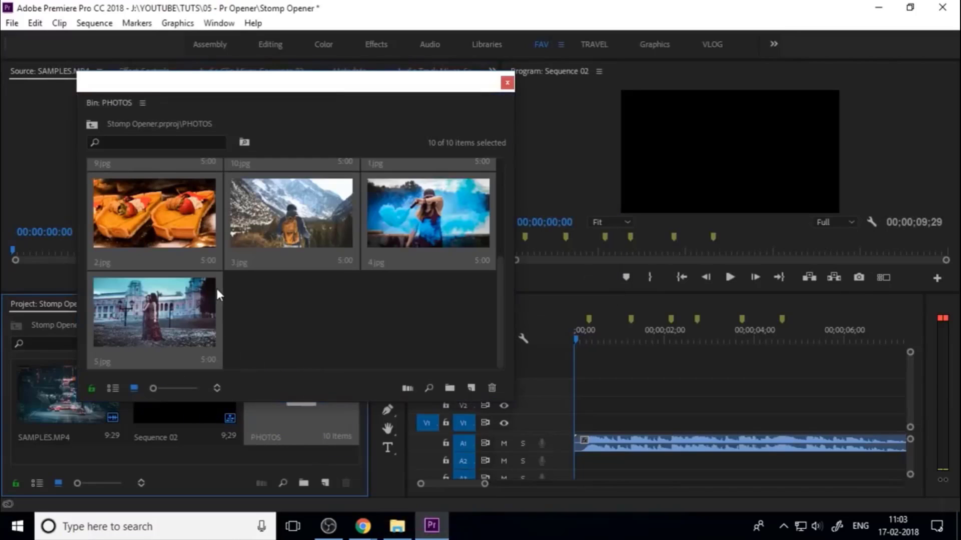
left_click(338, 337)
scroll(322, 334, "up", 3)
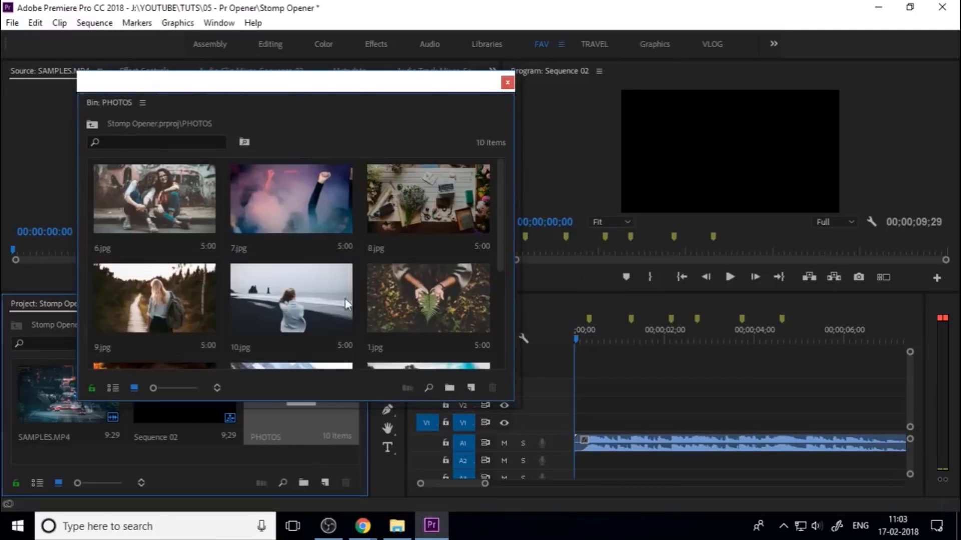
Place 7.jpg at the start of track V1, trim its end to the second marker, and close the PHOTOS bin
left_click_drag(309, 223, 575, 420)
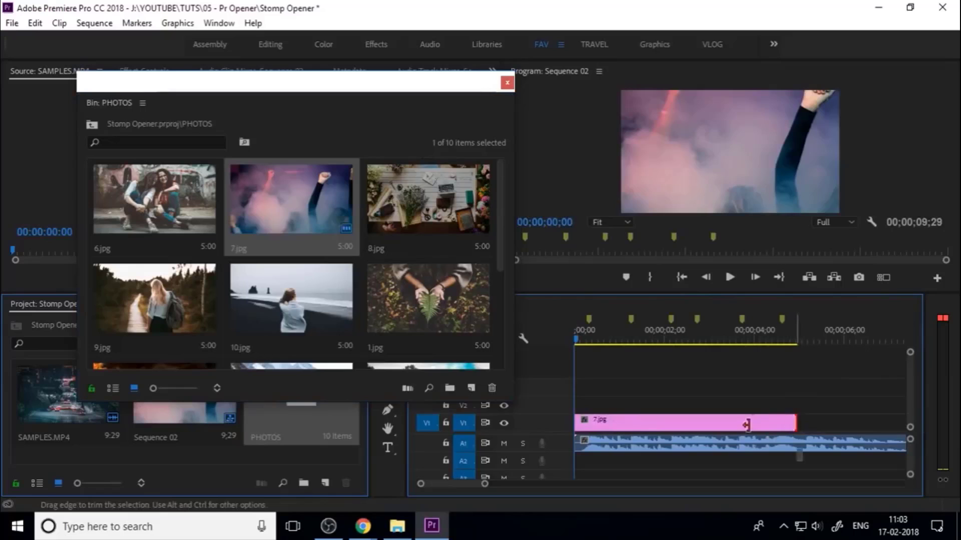
left_click_drag(747, 425, 629, 425)
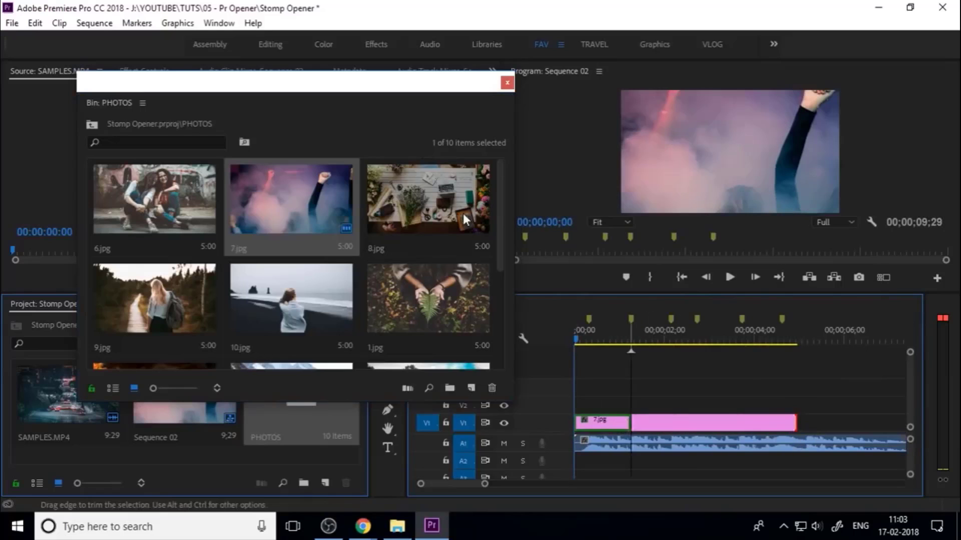
left_click(507, 83)
Play the trimmed photo with the music to check its timing, and return to the sequence start
key("space")
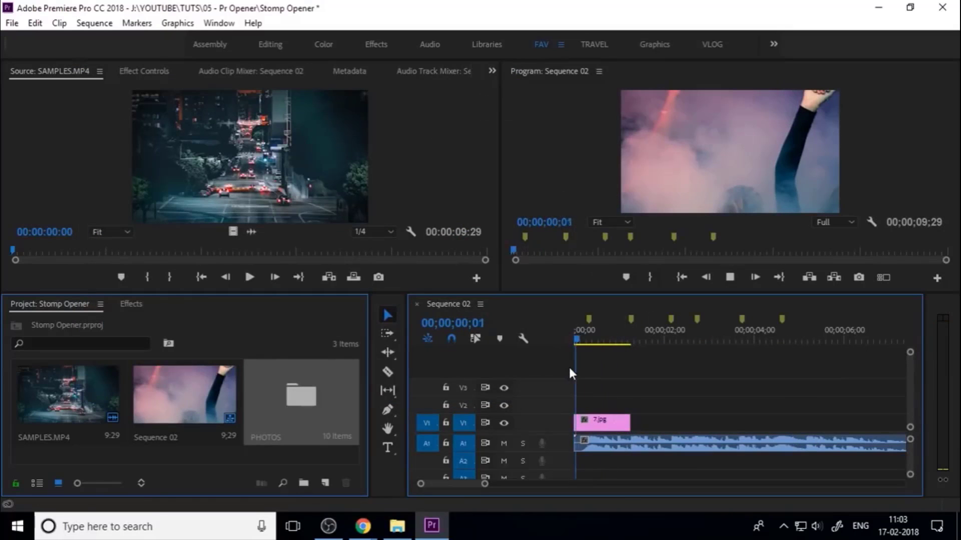
key("space")
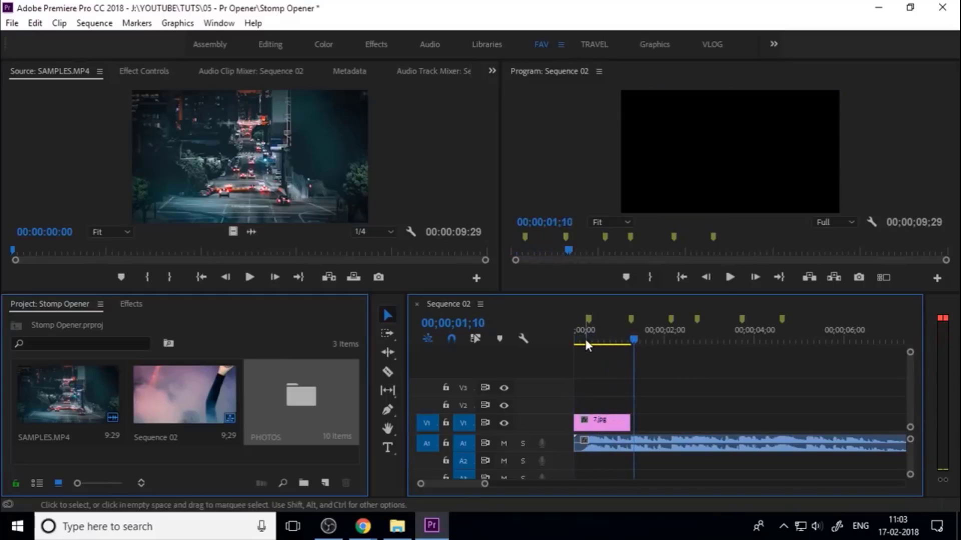
left_click_drag(586, 342, 557, 374)
Add a text layer reading HEY over the photo in the program frame
key("equal")
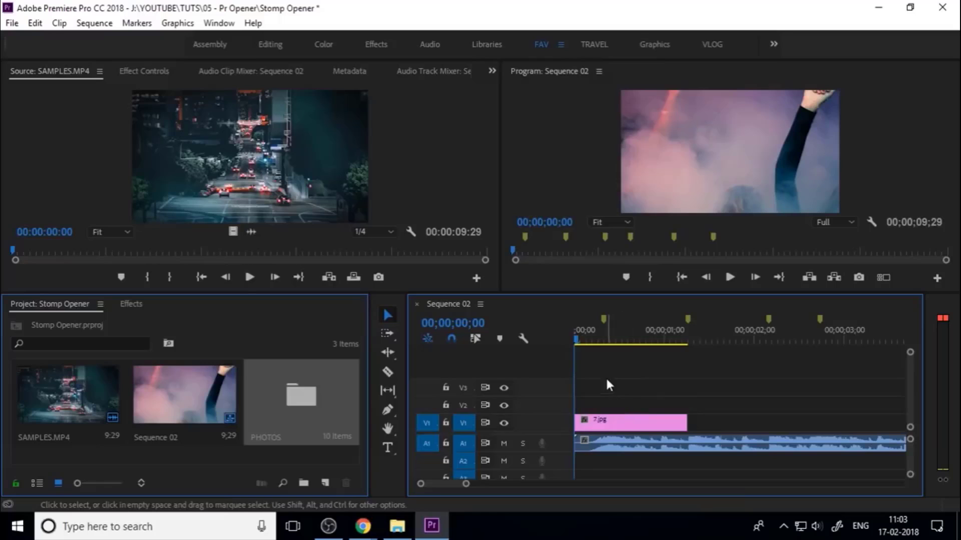
left_click(386, 447)
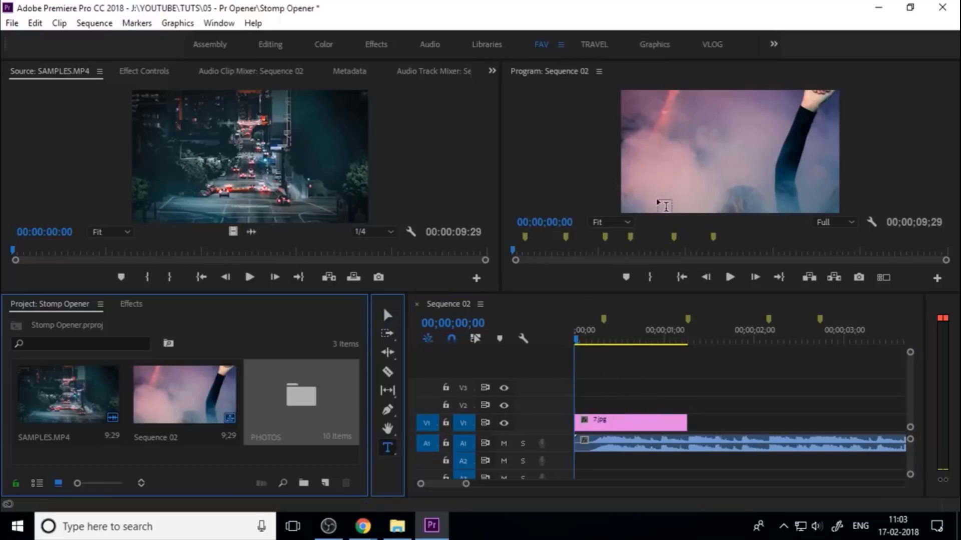
left_click(642, 160)
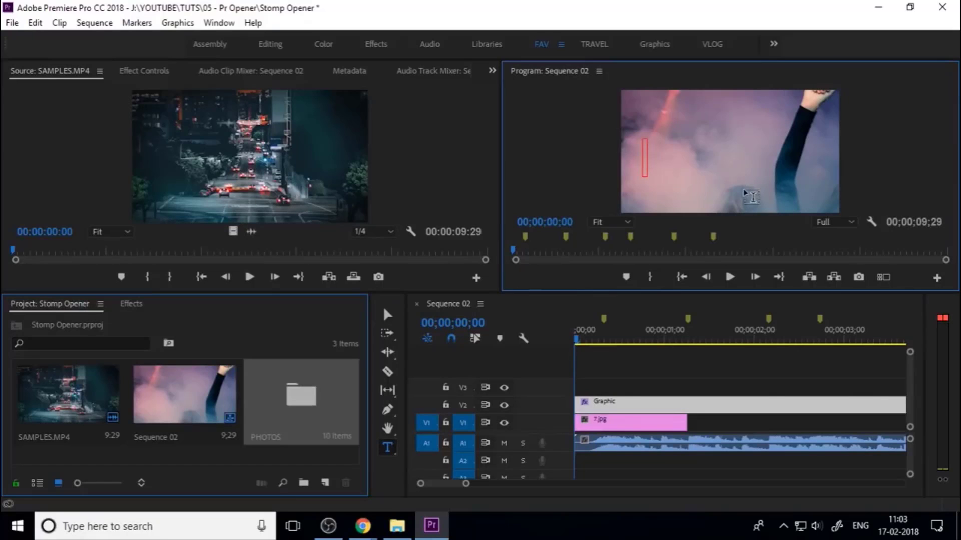
type("HEY")
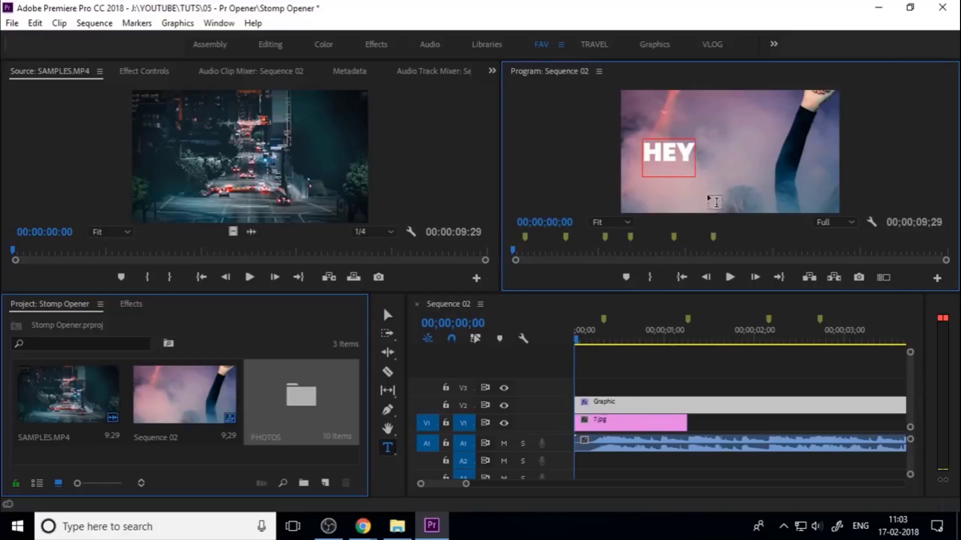
left_click(387, 314)
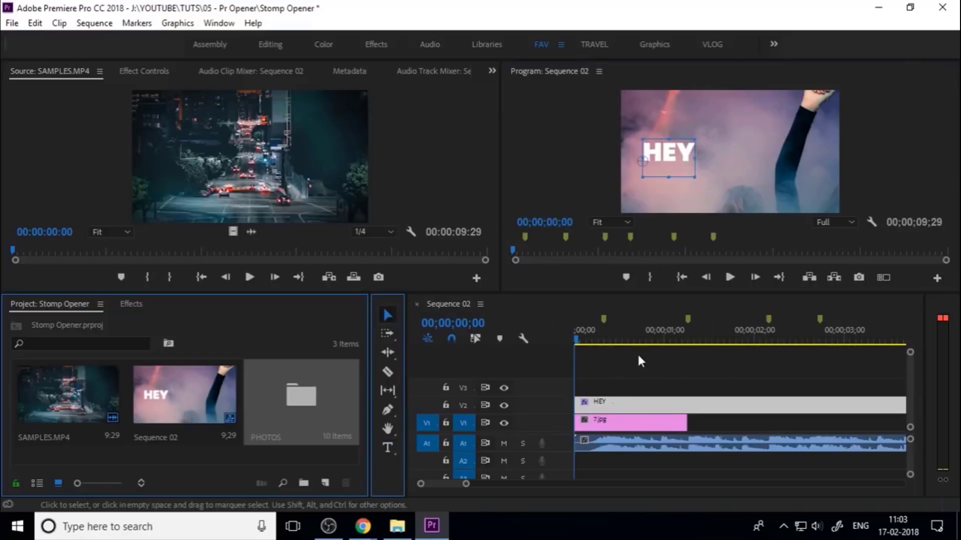
Trim the end of the HEY title on V2 to match the end of 7.jpg
key("minus")
left_click_drag(795, 405, 627, 411)
key("equal")
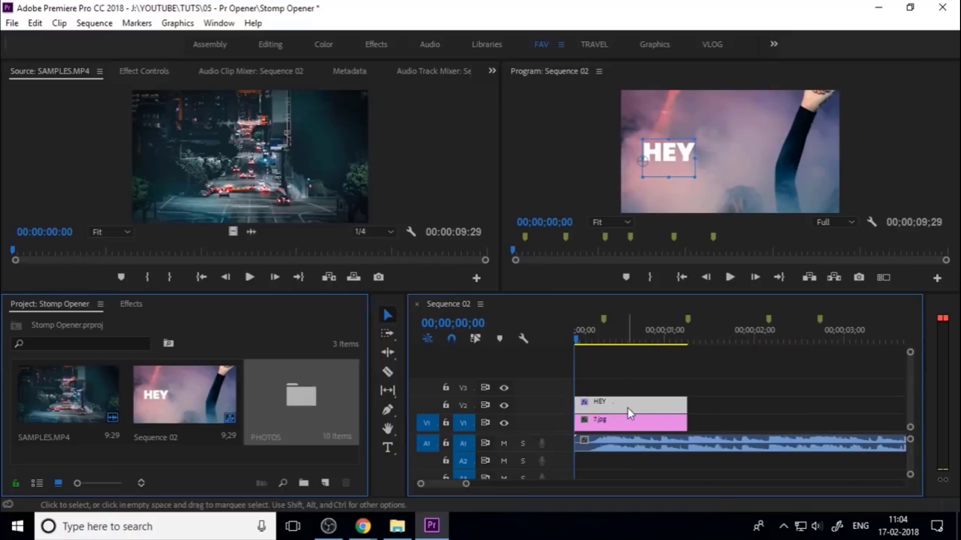
Centre the HEY title horizontally and vertically in the frame using Essential Graphics, and centre-align its text
left_click(219, 23)
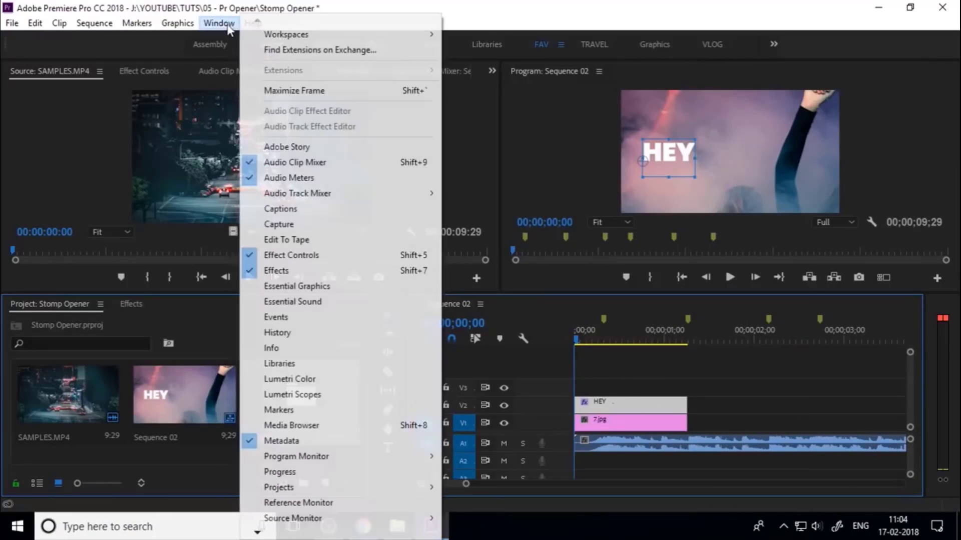
left_click(317, 291)
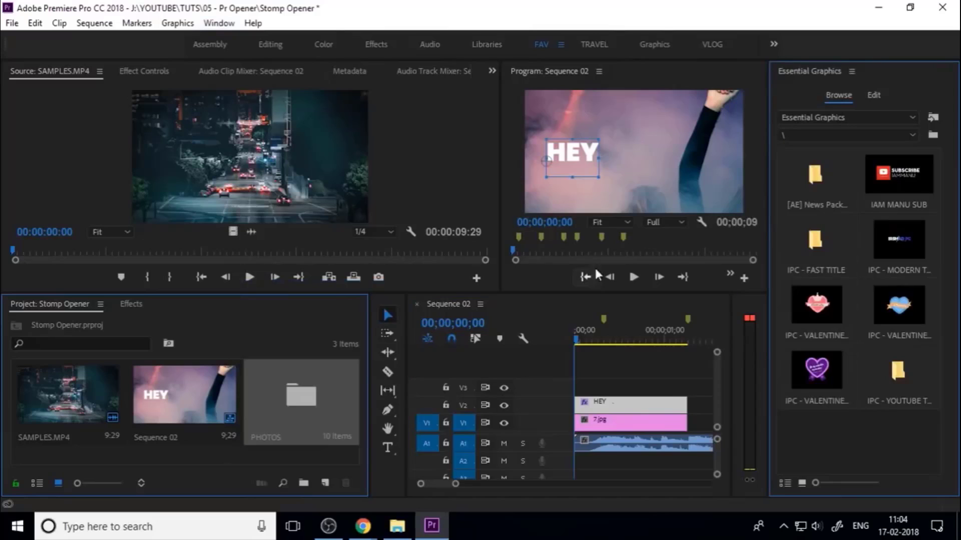
left_click(873, 94)
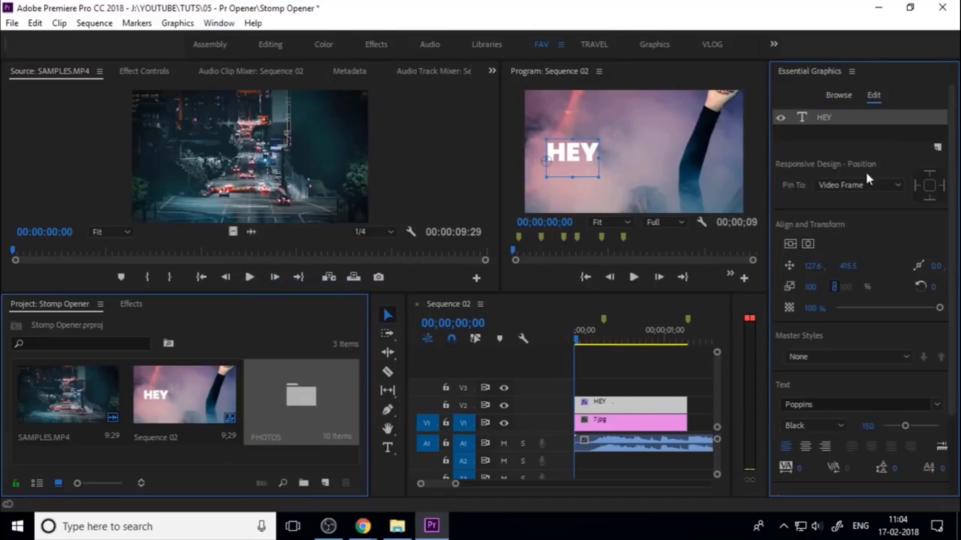
left_click(808, 244)
left_click(789, 244)
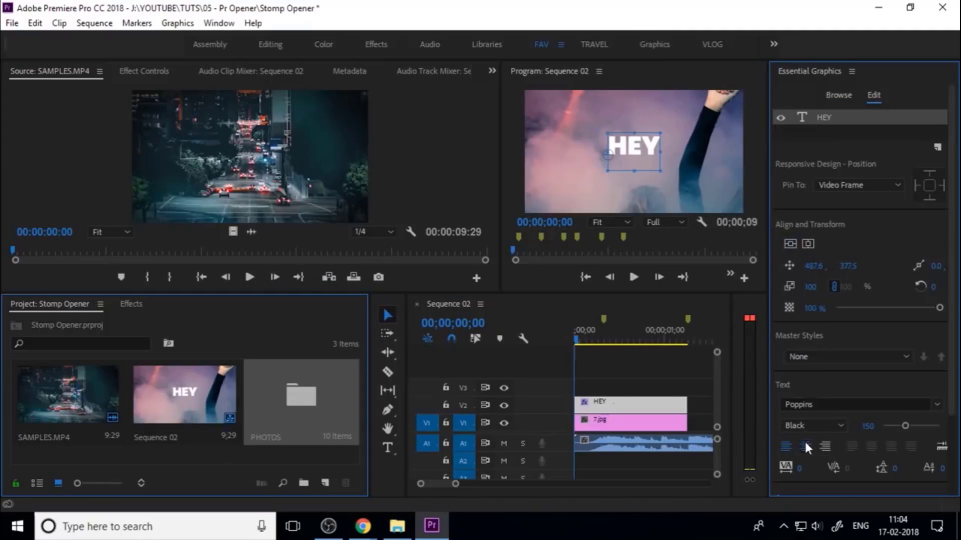
left_click(805, 446)
left_click(808, 245)
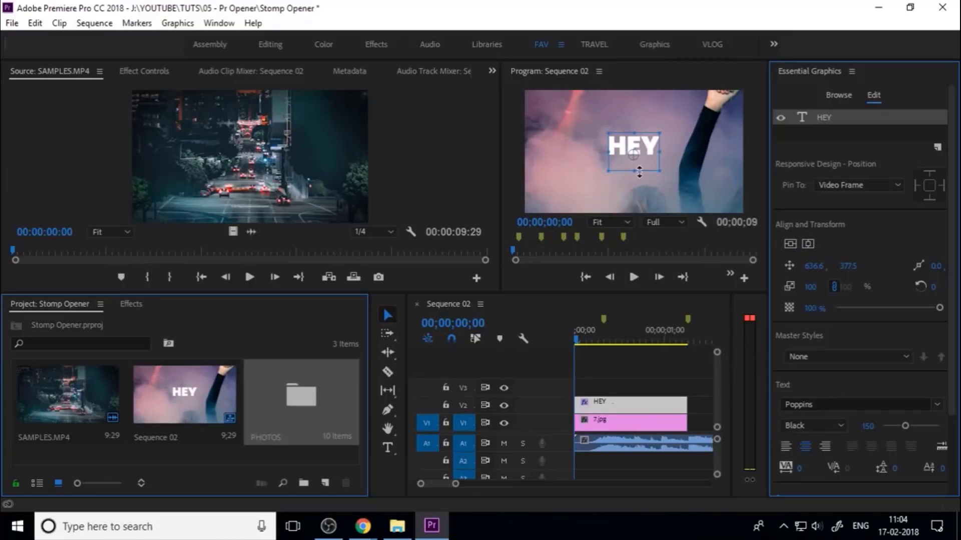
Move the HEY title's anchor point to the middle of the letters and reposition the title slightly lower, at about 633, 357
left_click_drag(634, 155, 634, 149)
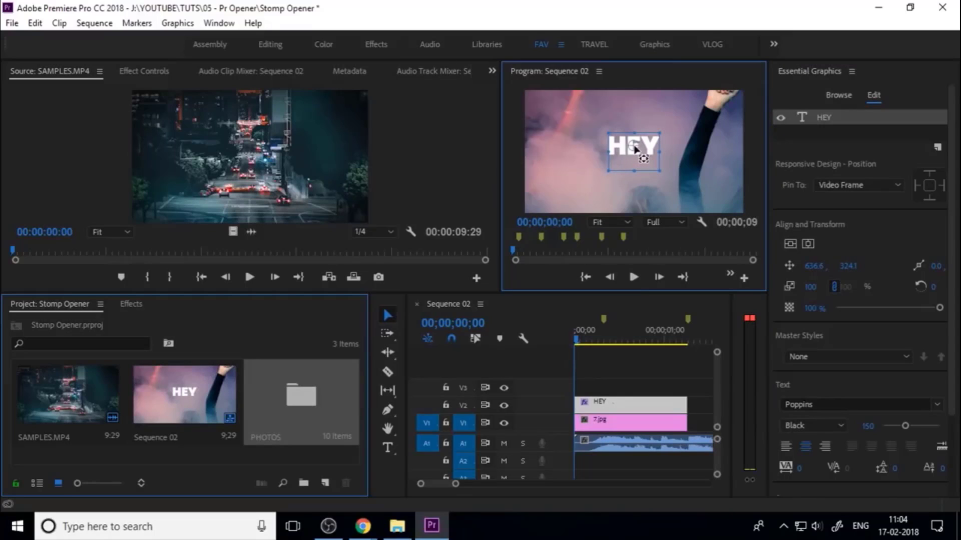
left_click(797, 242)
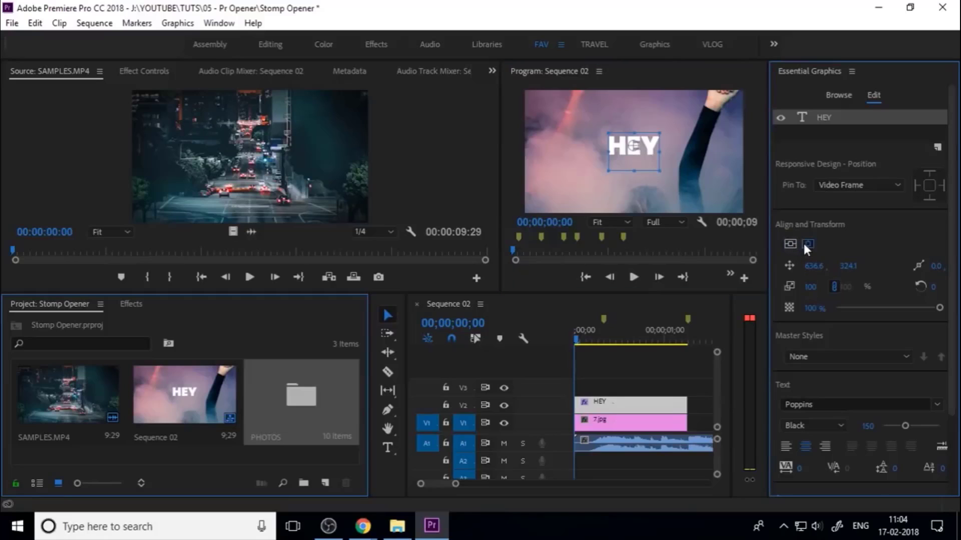
left_click(648, 149)
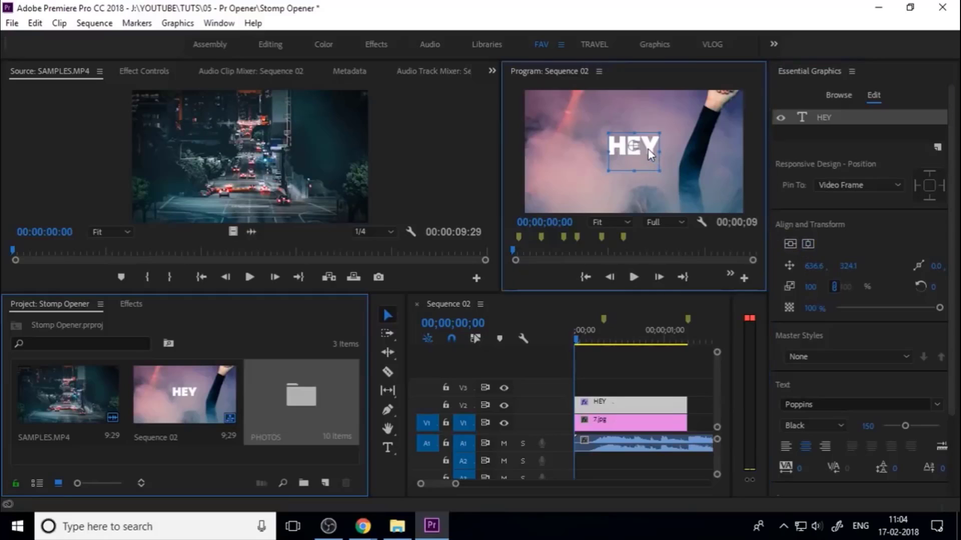
left_click_drag(647, 149, 647, 155)
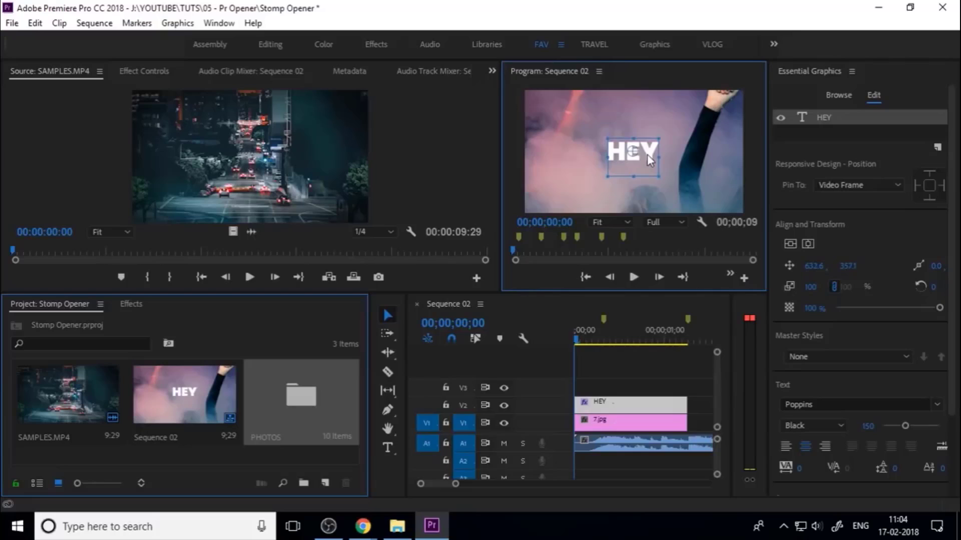
left_click(678, 168)
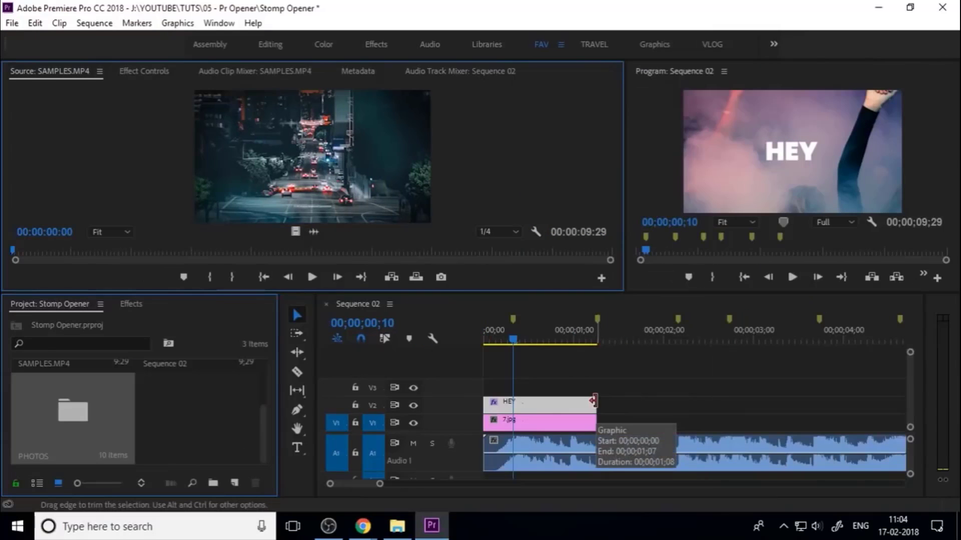
Split the HEY title on V2 at the first marker, play the music, and split the remaining part at 00;00;00;20
key("ctrl+k")
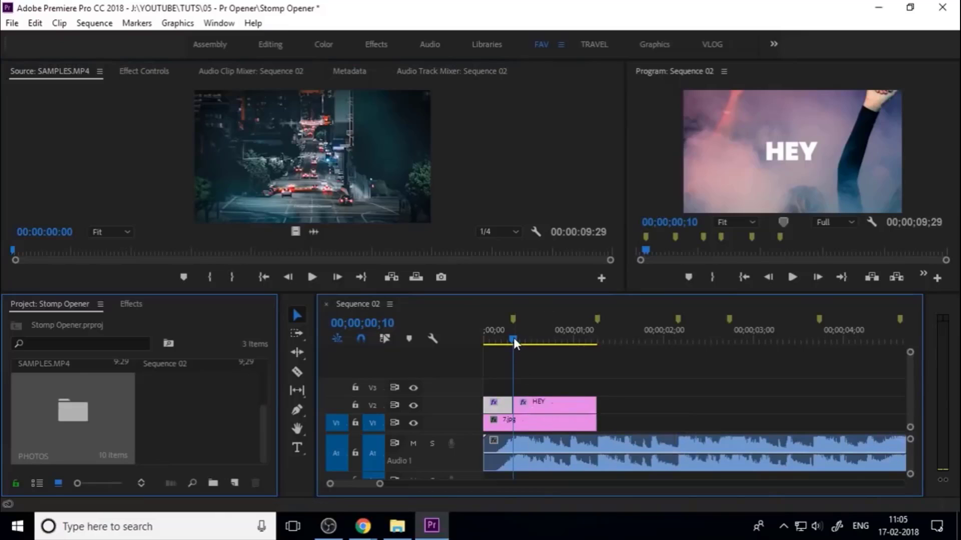
left_click_drag(513, 337, 472, 343)
key("space")
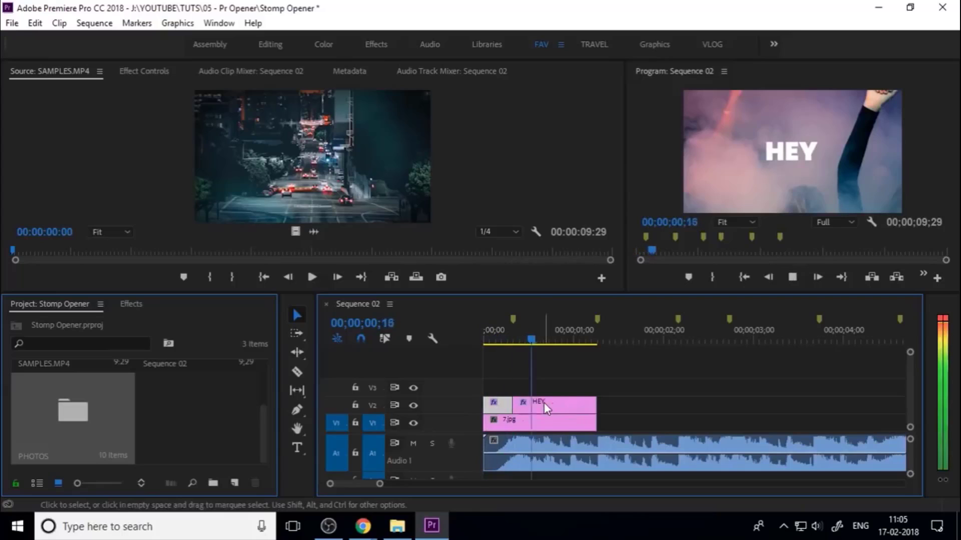
key("space")
left_click_drag(570, 341, 543, 348)
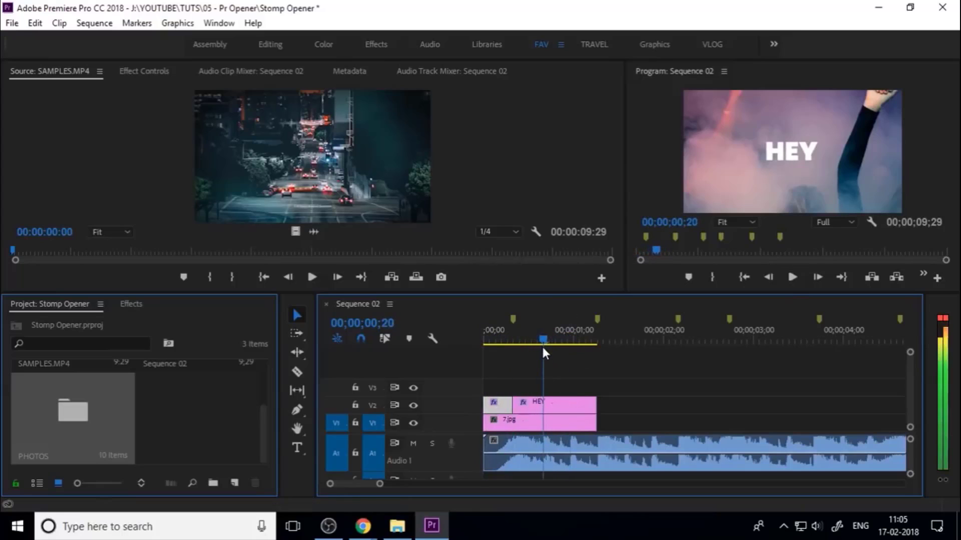
left_click(560, 400)
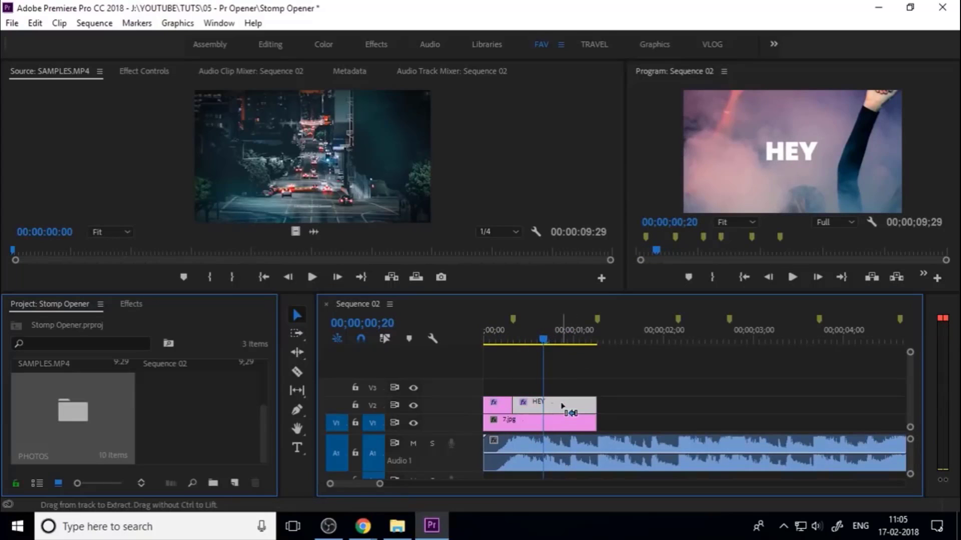
key("ctrl+k")
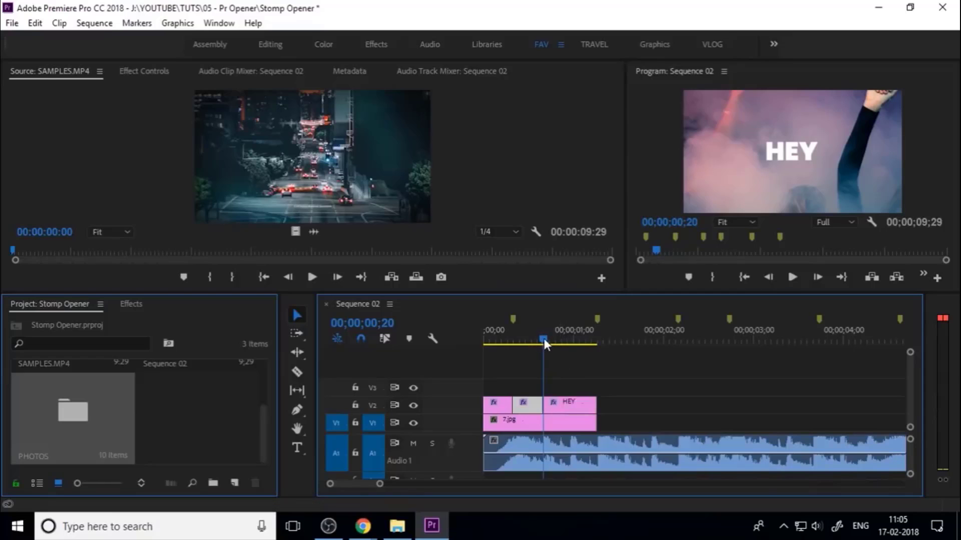
Play the sequence from the start to find the next beat and split the last HEY piece at 00;00;00;29
key("Home")
key("space")
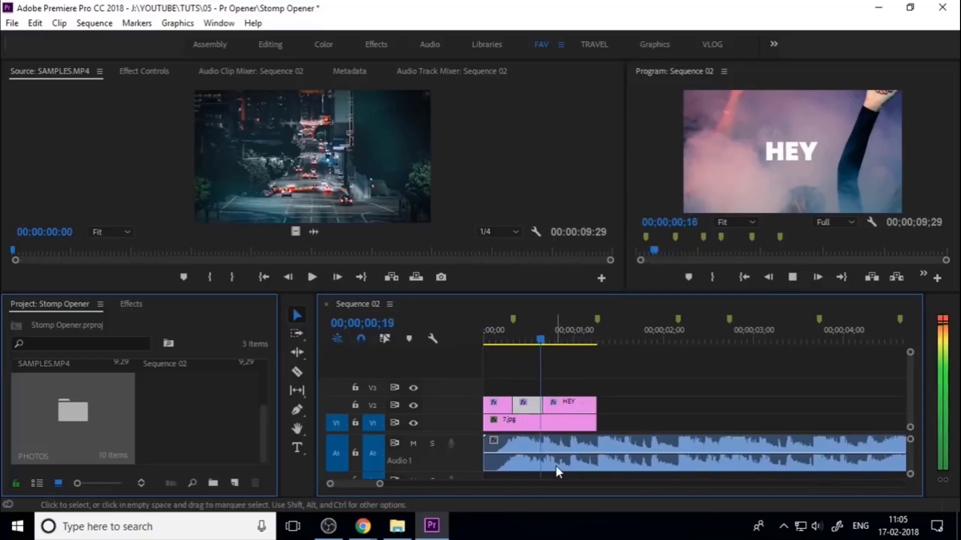
key("space")
left_click_drag(591, 343, 568, 347)
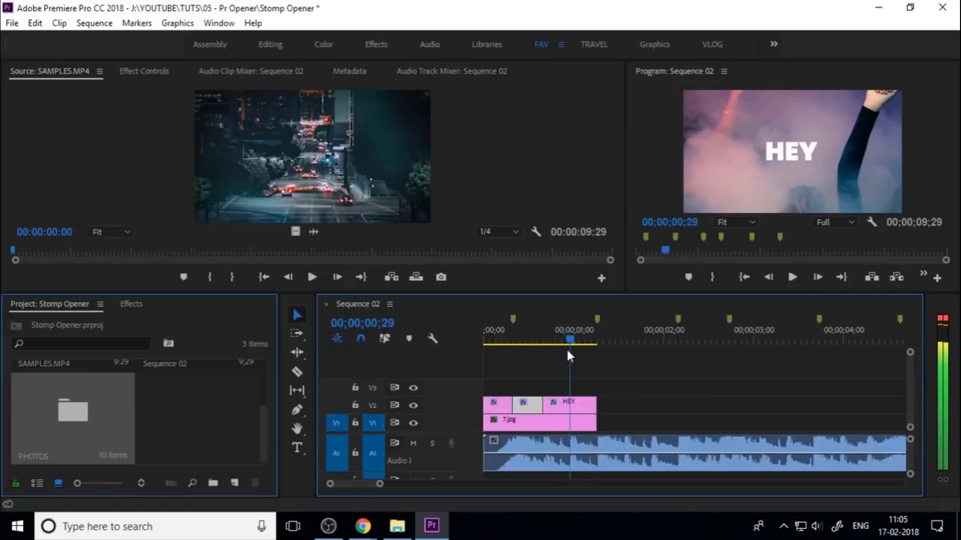
left_click(578, 401)
key("ctrl+k")
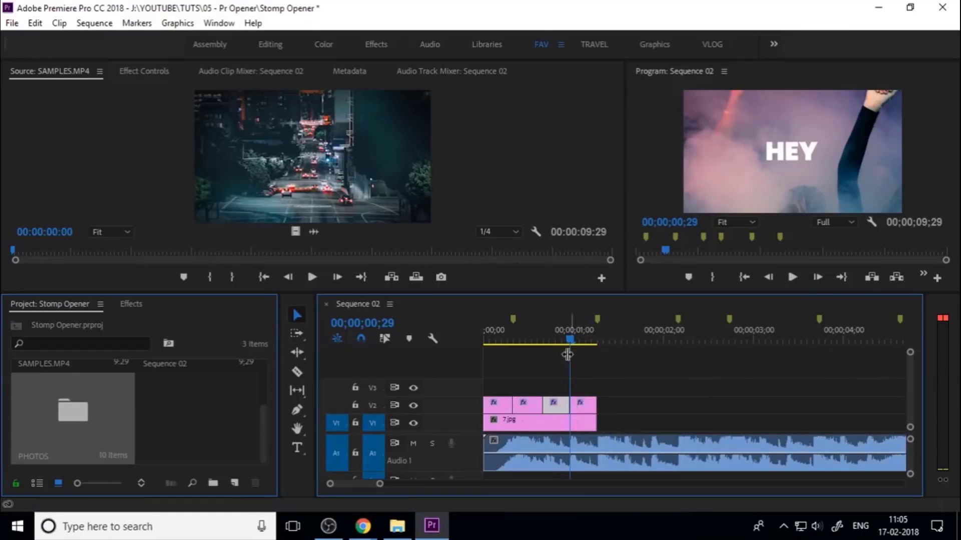
Replace the text of the second title piece on V2 with ITS
left_click(488, 338)
left_click_drag(492, 381, 523, 375)
left_click(531, 407)
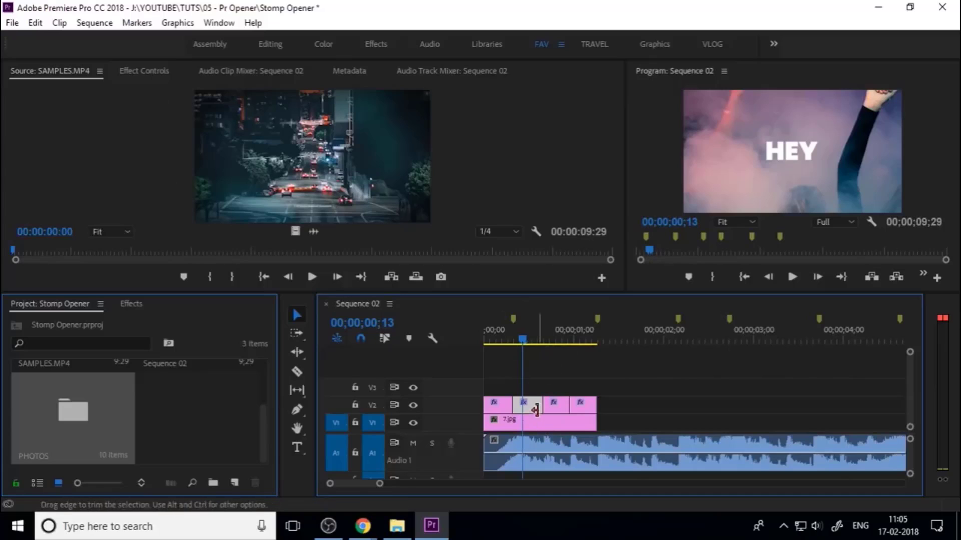
left_click(297, 449)
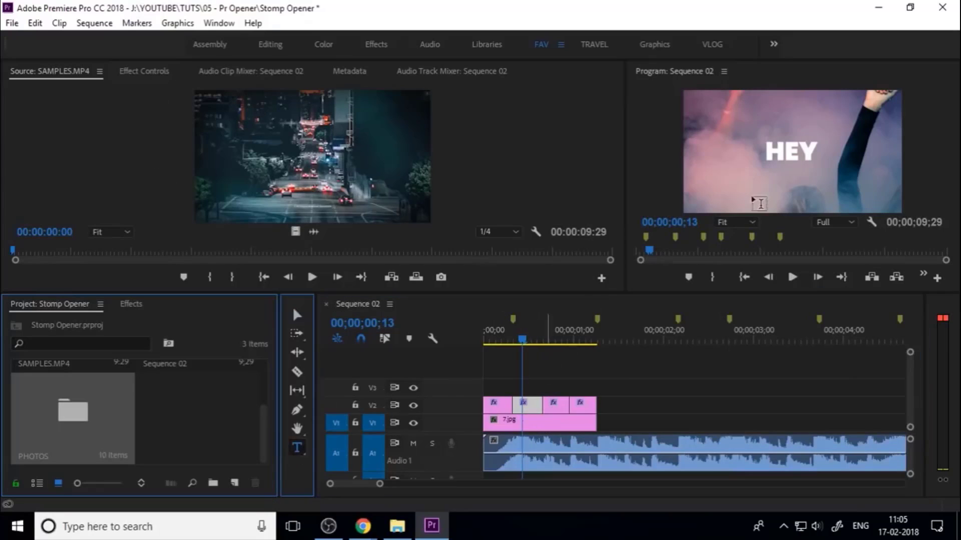
left_click(789, 151)
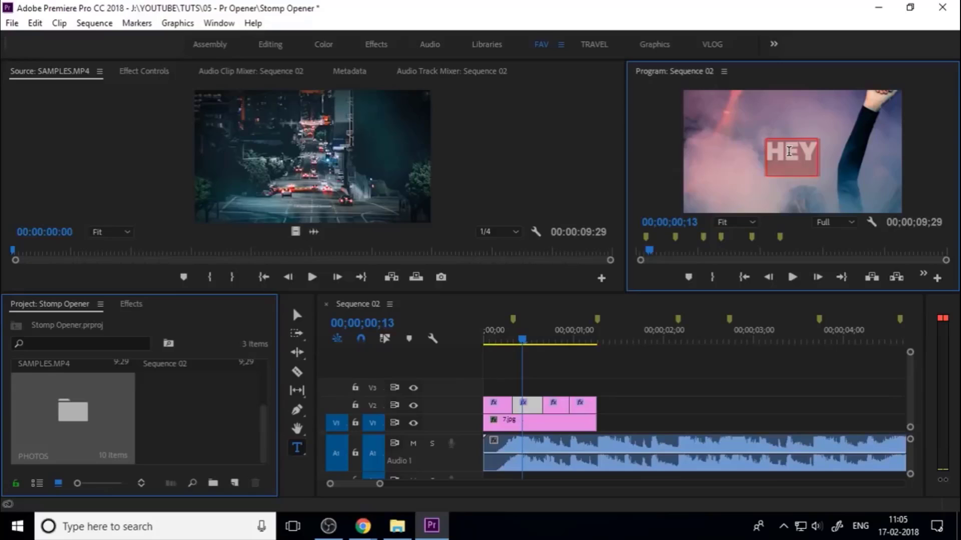
type("ITS")
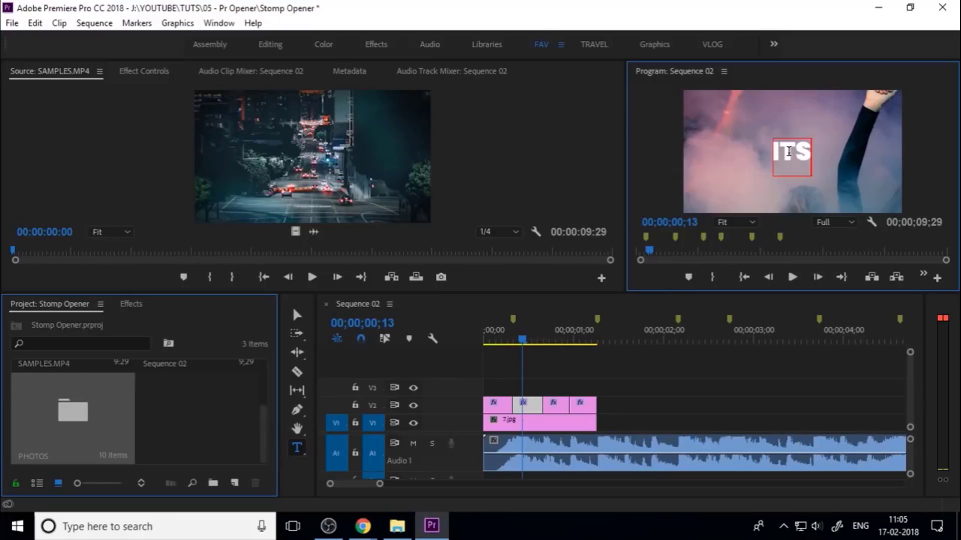
Replace the text of the third title piece on V2 with ME
left_click_drag(526, 336, 558, 336)
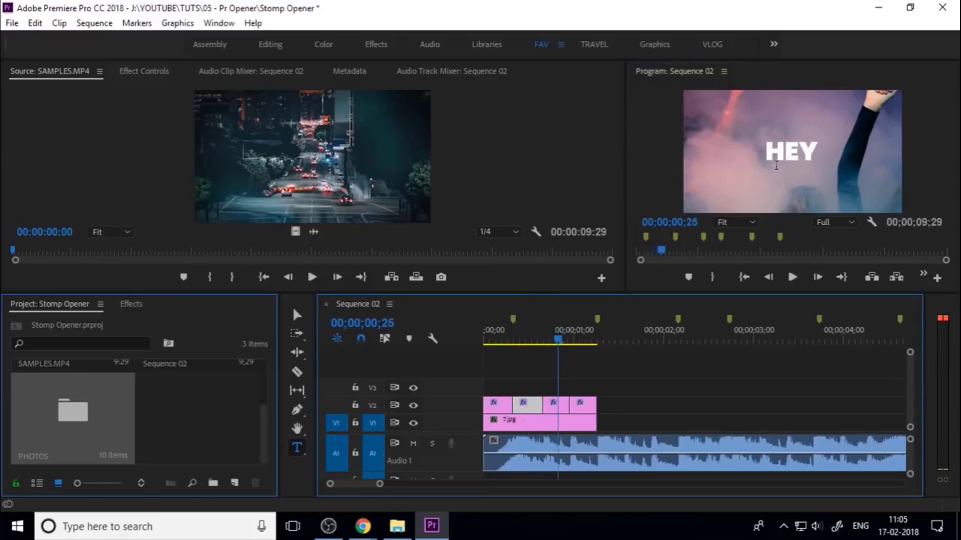
left_click(782, 155)
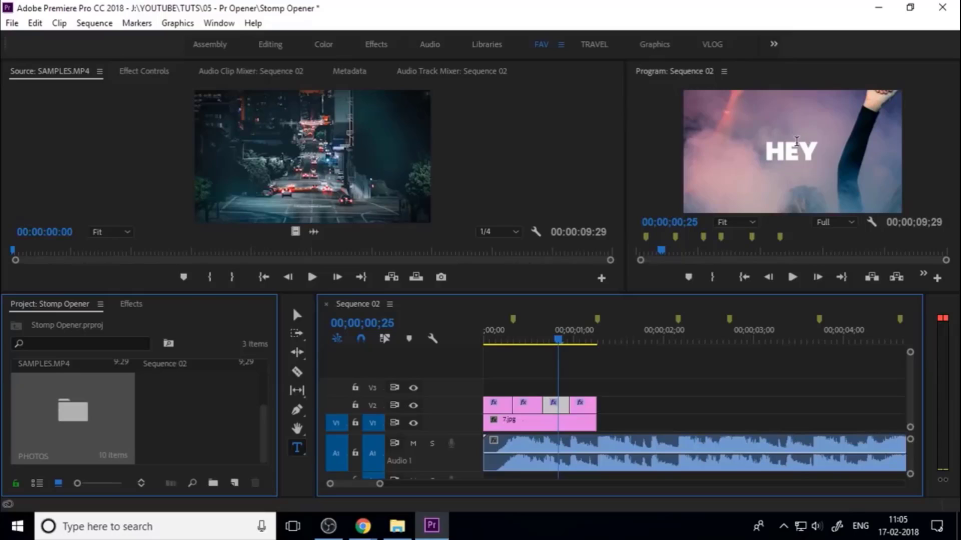
left_click(796, 141)
type("ME")
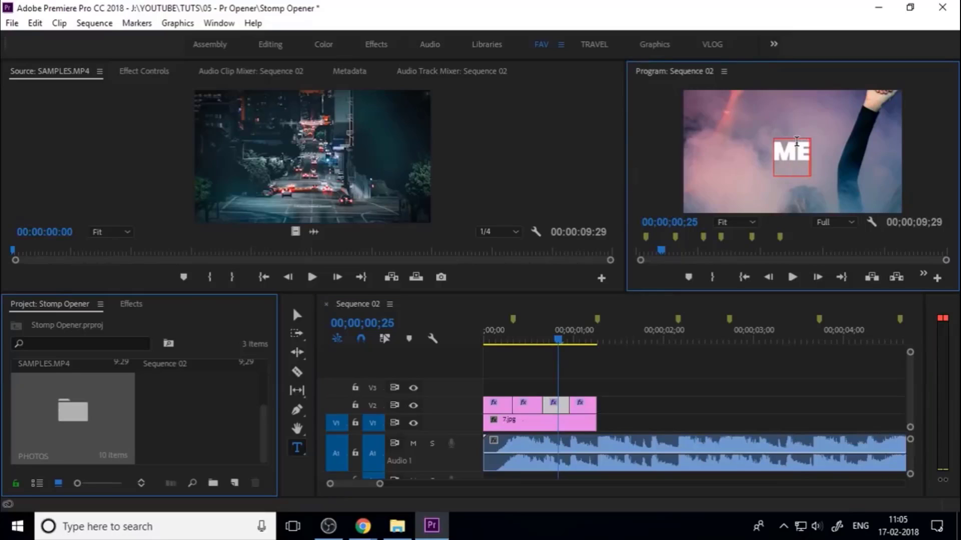
left_click(297, 314)
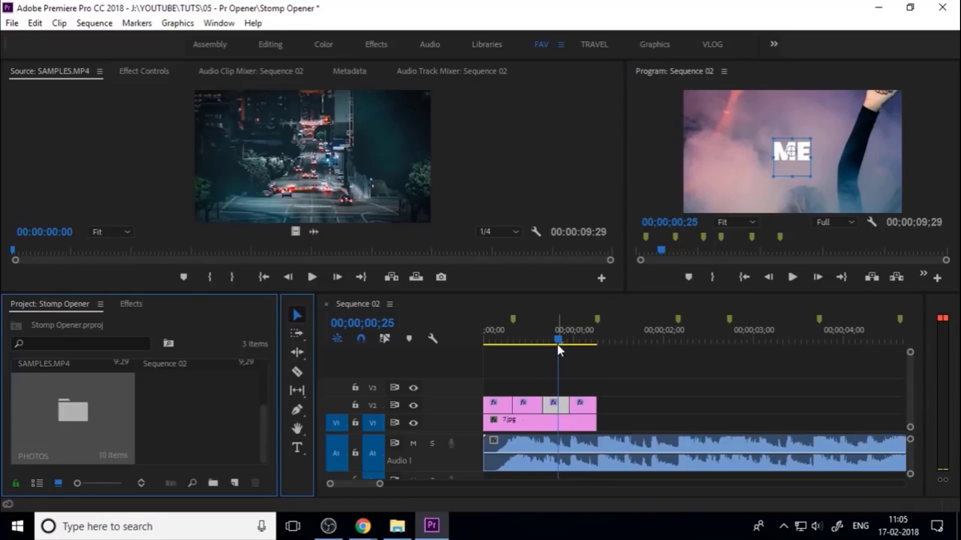
Replace the text of the fourth title piece on V2 with the person's first name, and deselect it
left_click_drag(557, 345, 588, 344)
left_click(580, 410)
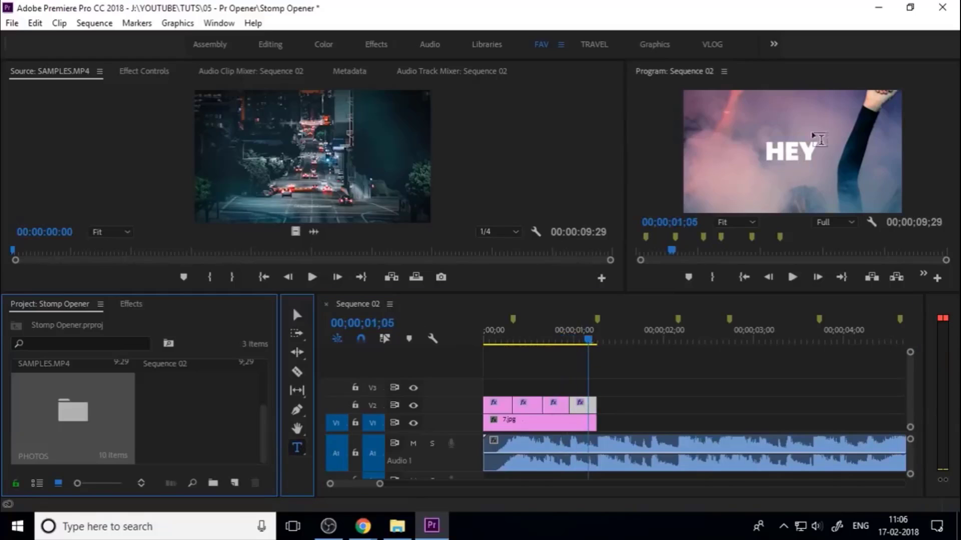
double_click(799, 151)
type("IRSHAD")
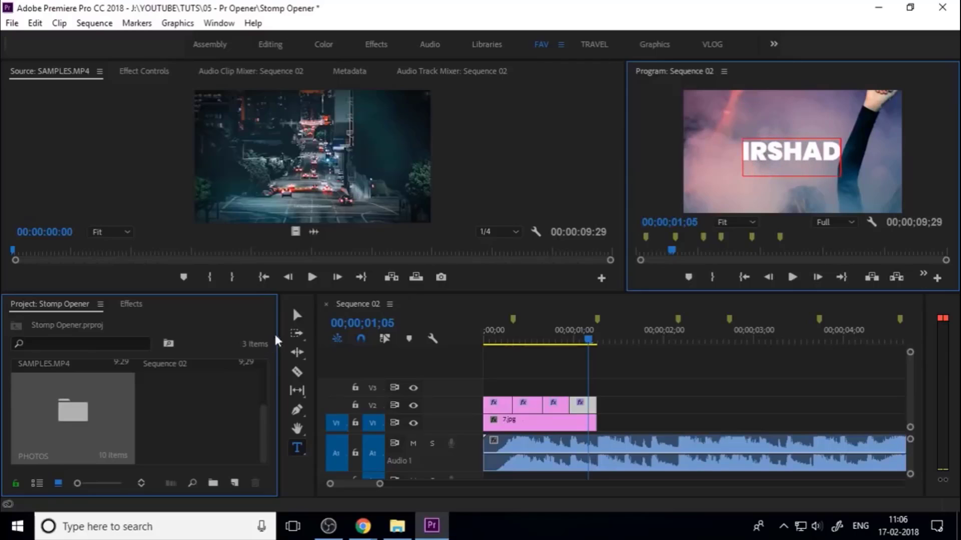
left_click(297, 315)
left_click(648, 389)
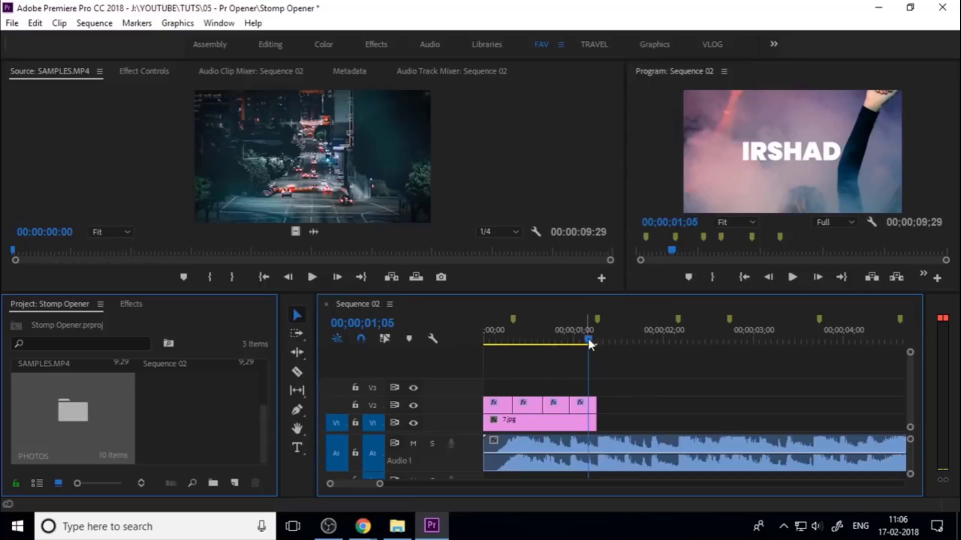
Play the sequence twice from the start to check that the four title words change on the music beats
left_click_drag(587, 338, 435, 362)
key("space")
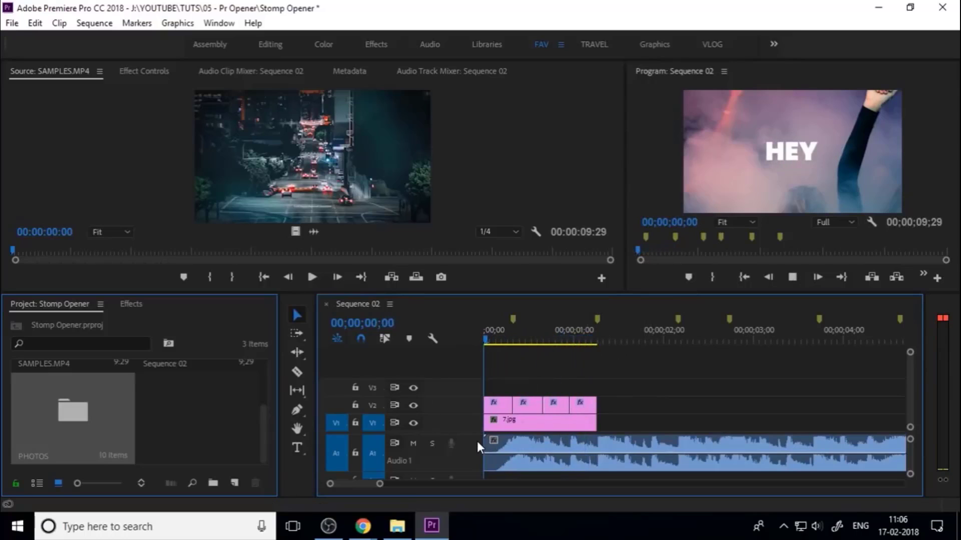
key("space")
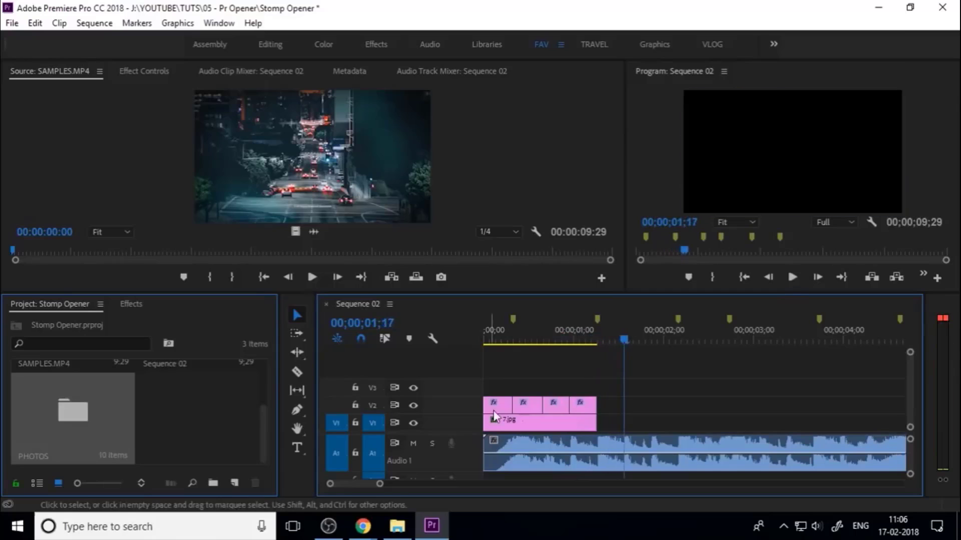
left_click_drag(515, 340, 424, 352)
key("space")
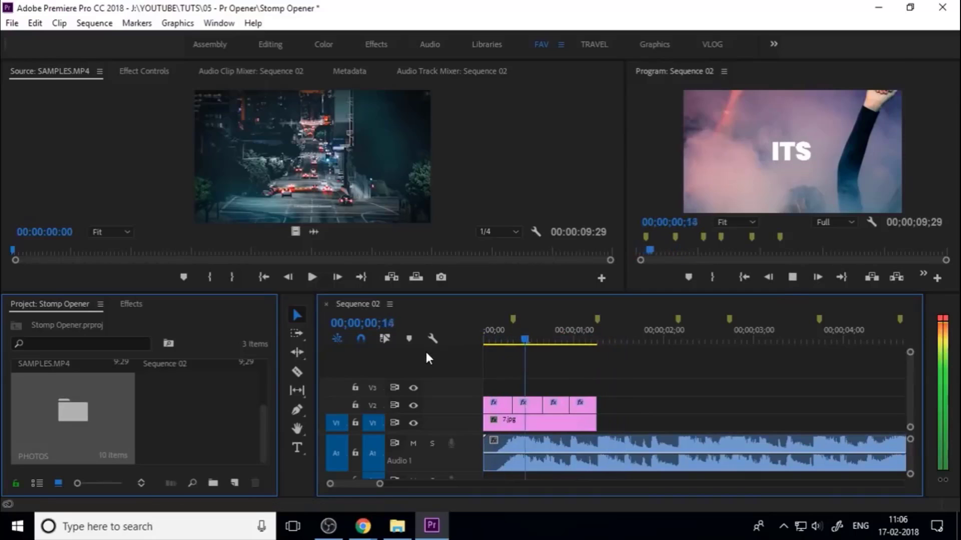
key("space")
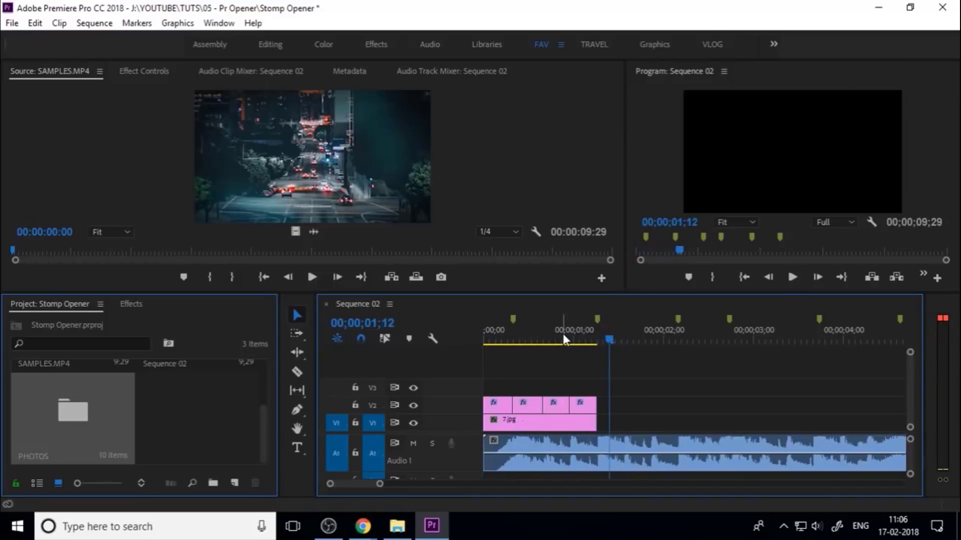
Nest the four title clips on V2 into a nested sequence named TEXT 1
left_click_drag(556, 340, 548, 338)
left_click_drag(618, 385, 484, 404)
right_click(528, 404)
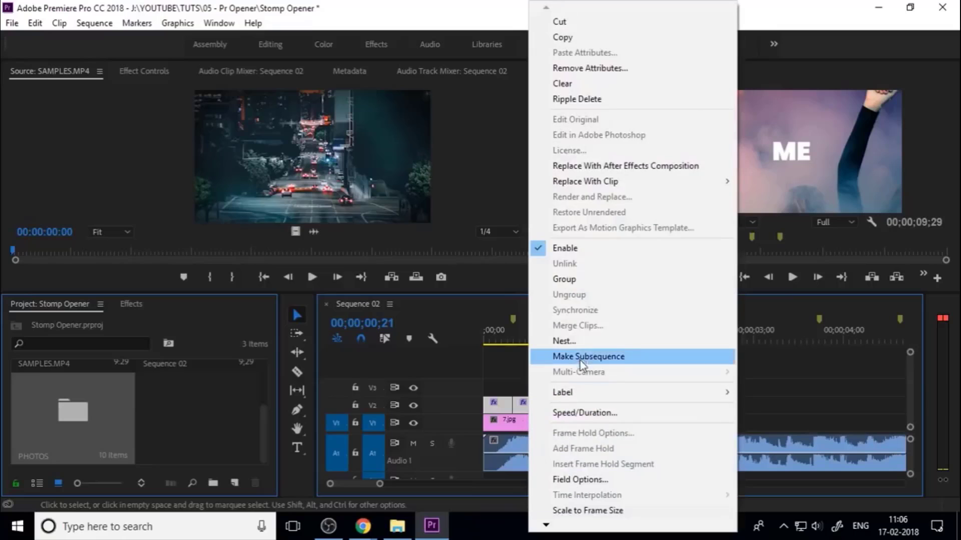
left_click(539, 335)
type("TEXT 1")
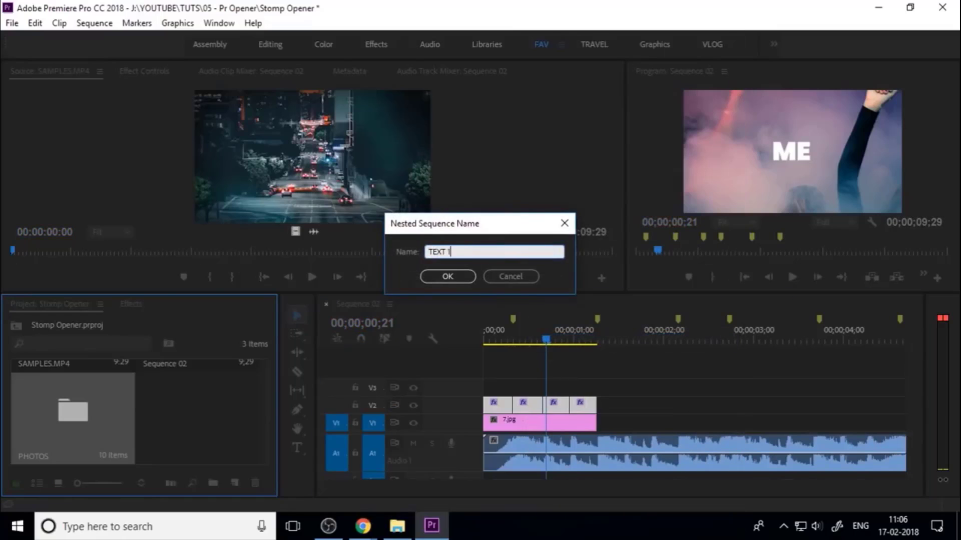
key("Return")
Nest the 7.jpg photo clip on V1 into a nested sequence named PHOTOS 1
left_click(563, 422)
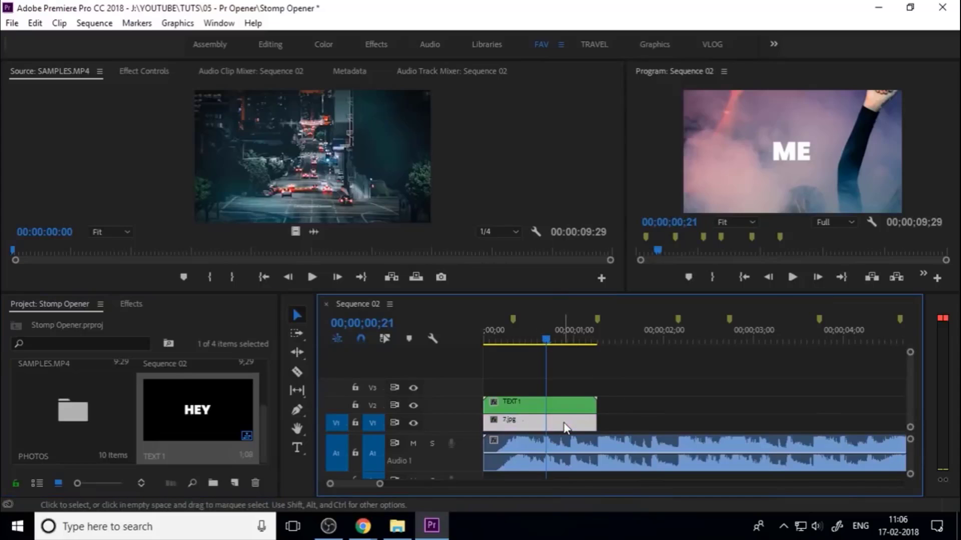
right_click(564, 428)
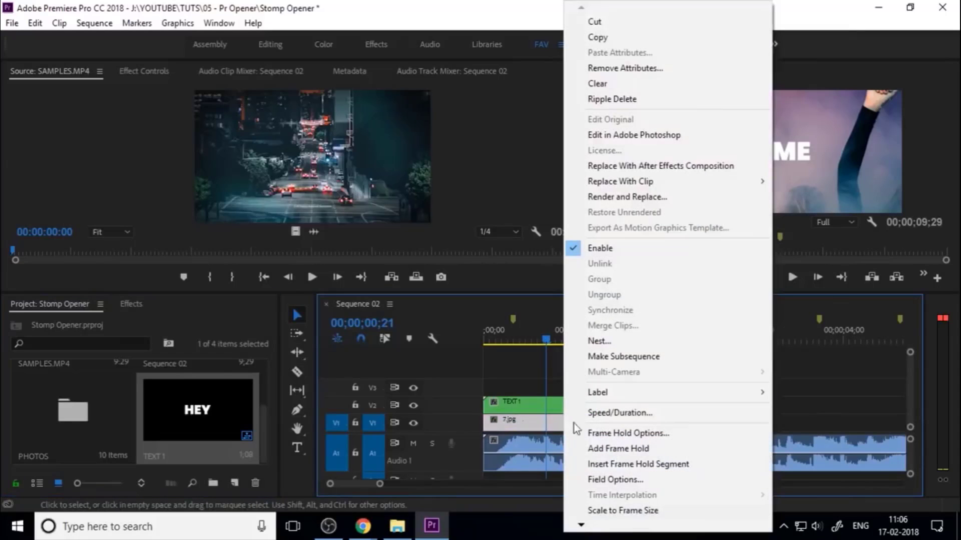
left_click(622, 342)
type("PHOTOS 1")
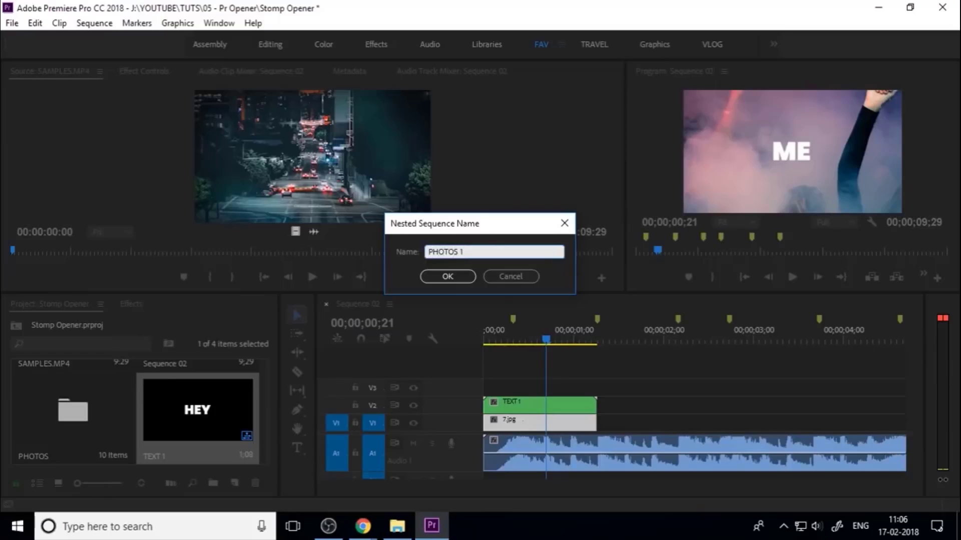
key("Return")
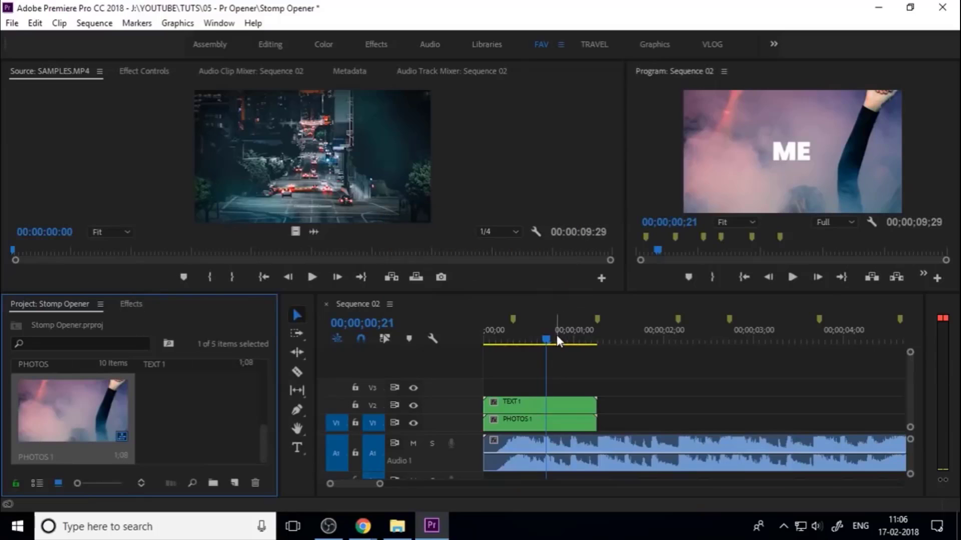
Return the playhead to the sequence start, and create an adjustment layer named SCALE
left_click_drag(555, 340, 488, 365)
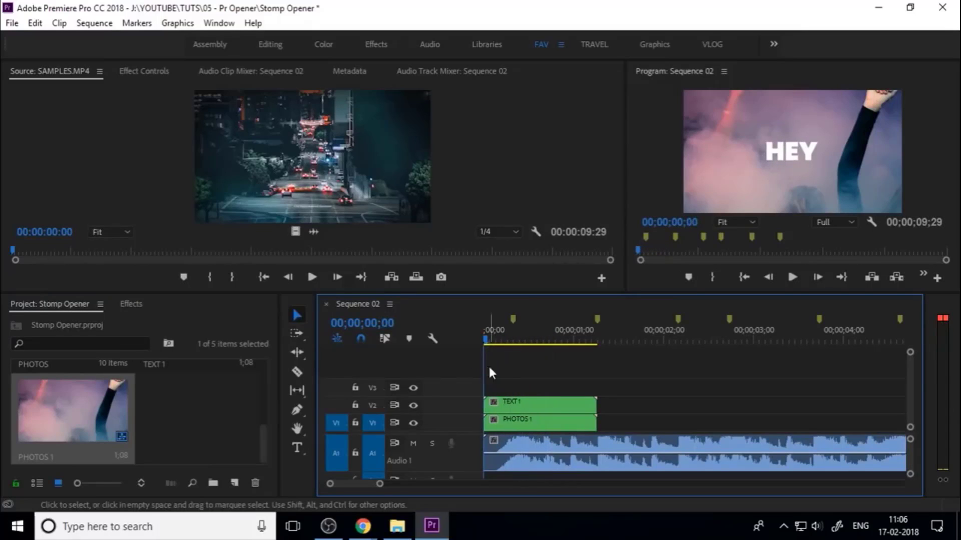
left_click(518, 402)
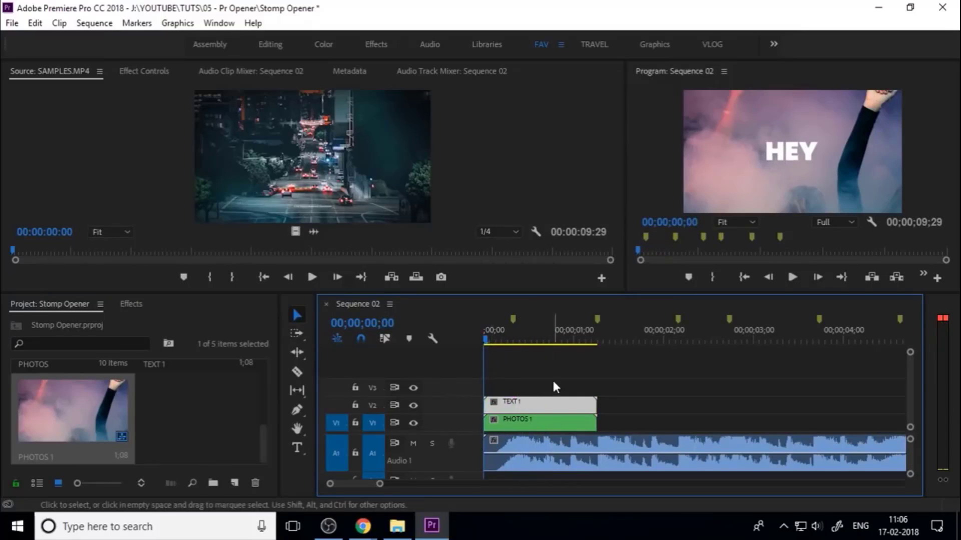
left_click(623, 381)
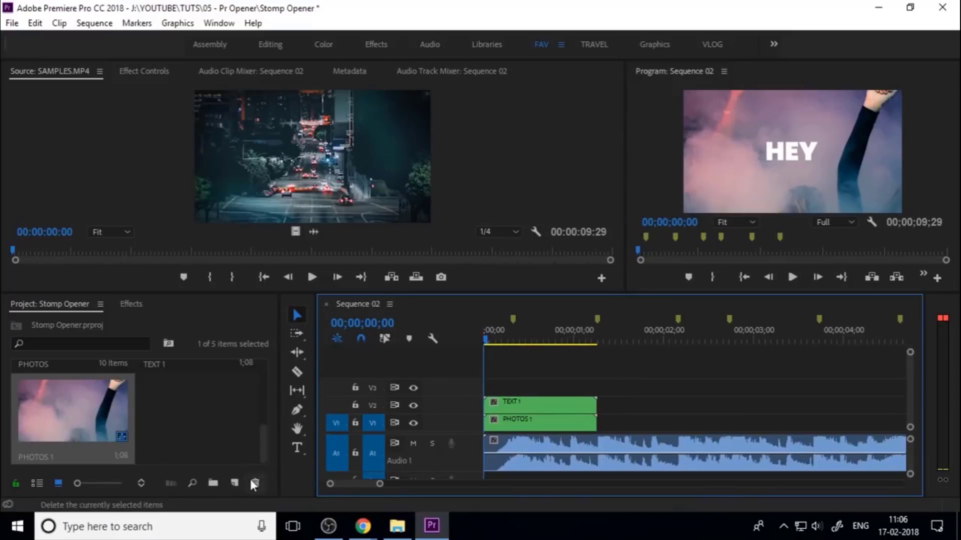
left_click(235, 483)
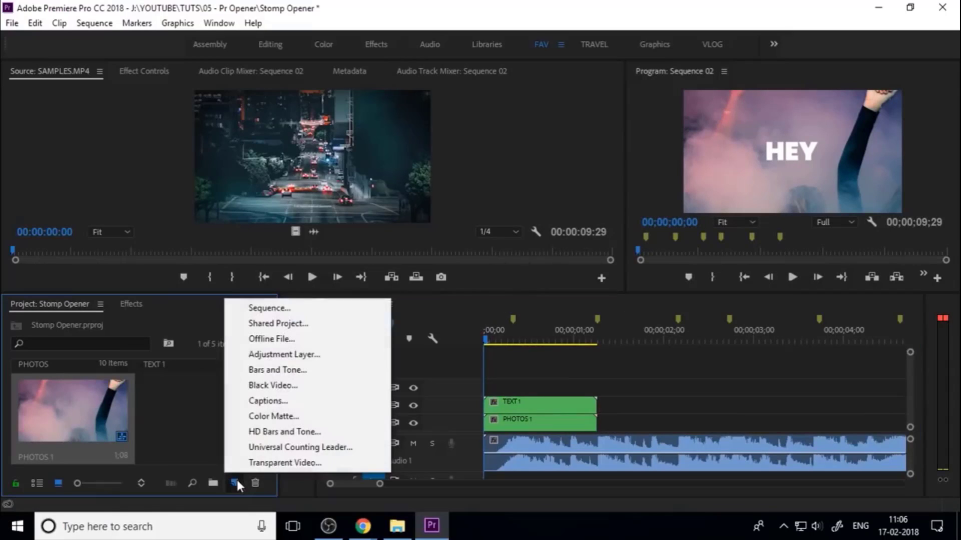
left_click(315, 357)
left_click(504, 312)
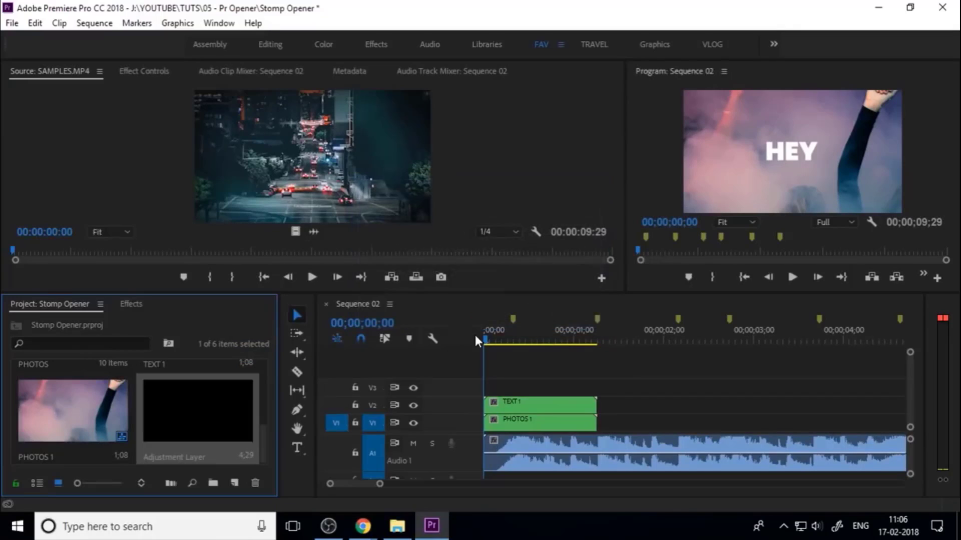
left_click(188, 457)
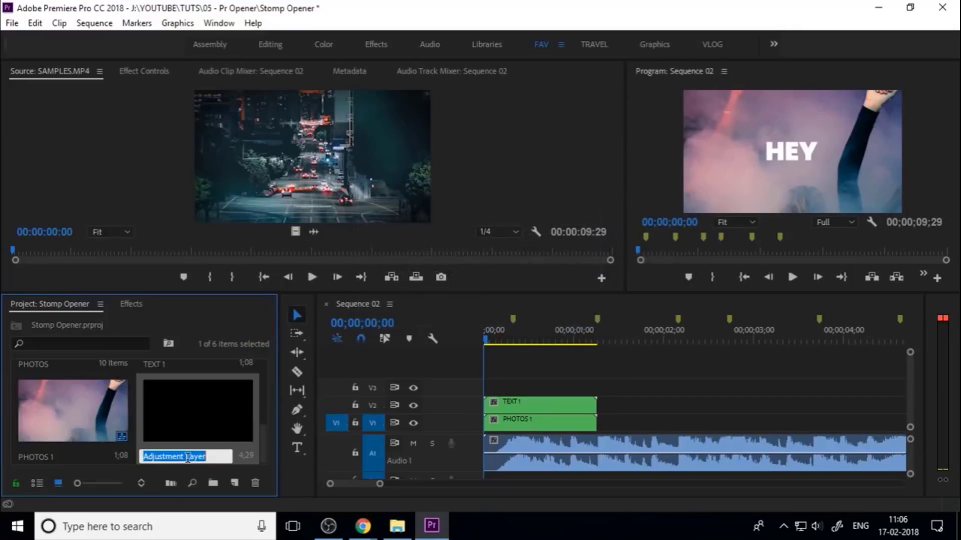
type("sc")
key("Return")
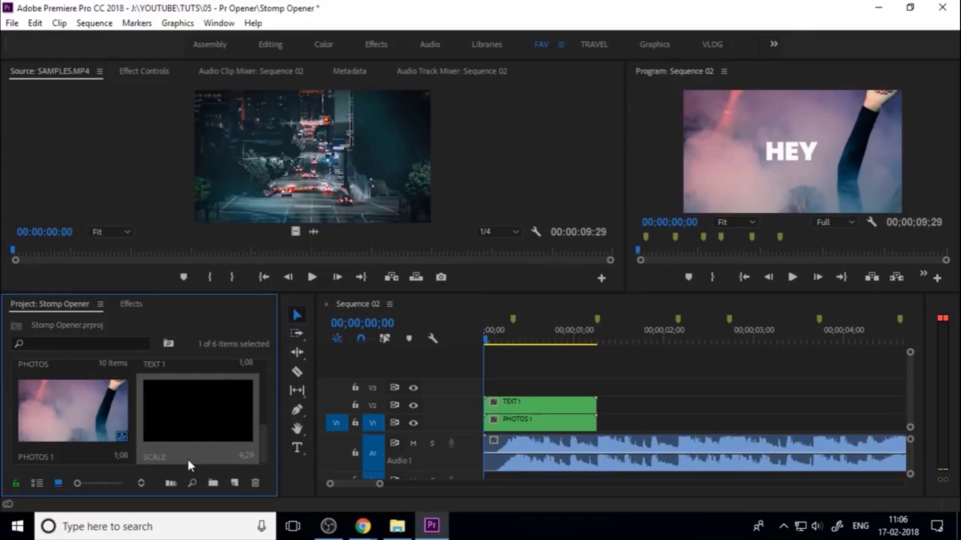
Place the SCALE adjustment layer at the start of V3 and trim it to end with the TEXT 1 and PHOTOS 1 clips
left_click_drag(190, 465, 504, 389)
key("minus")
left_click_drag(703, 388, 540, 400)
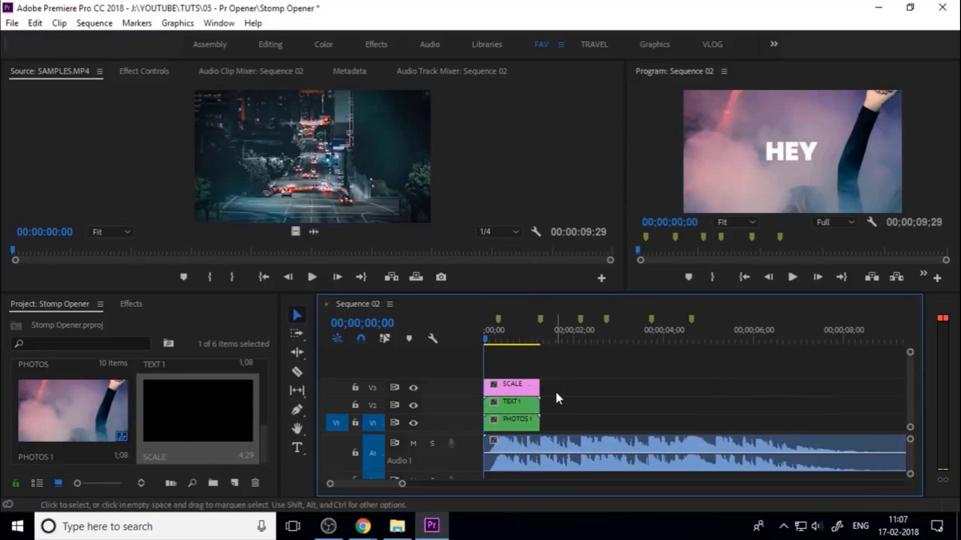
key("equal")
key("equal")
Find the Transform effect among the Distort video effects and apply it to the SCALE adjustment layer on V3
left_click(558, 392)
left_click(131, 304)
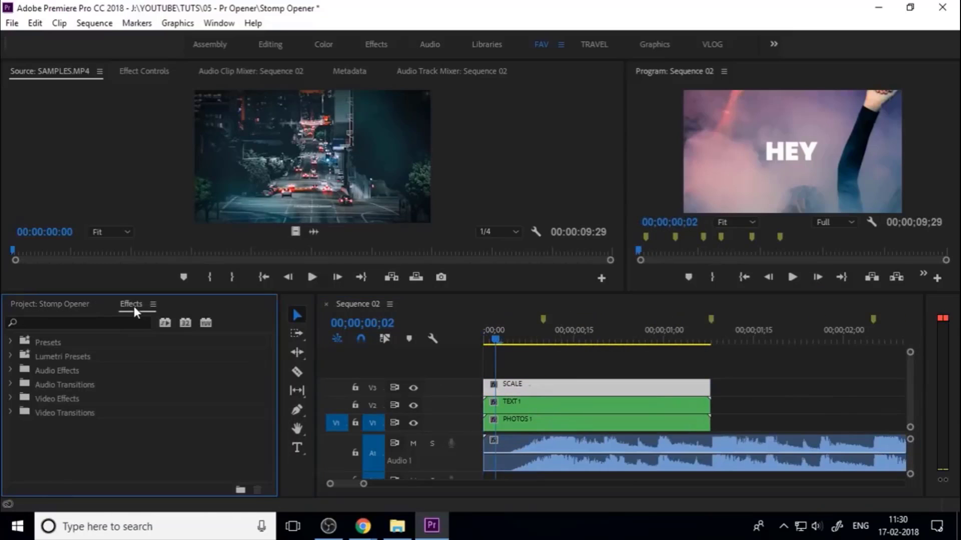
double_click(71, 399)
scroll(110, 437, "down", 5)
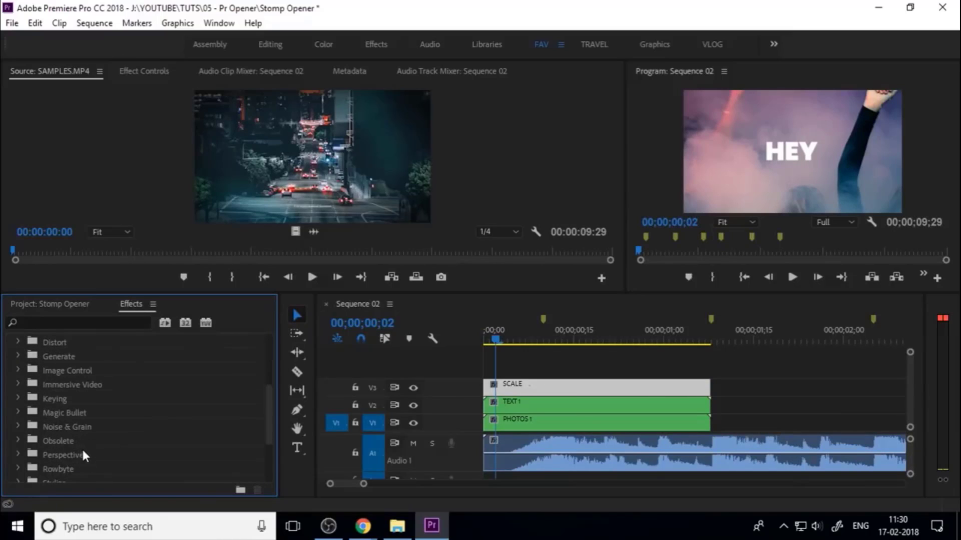
scroll(82, 449, "down", 3)
double_click(73, 466)
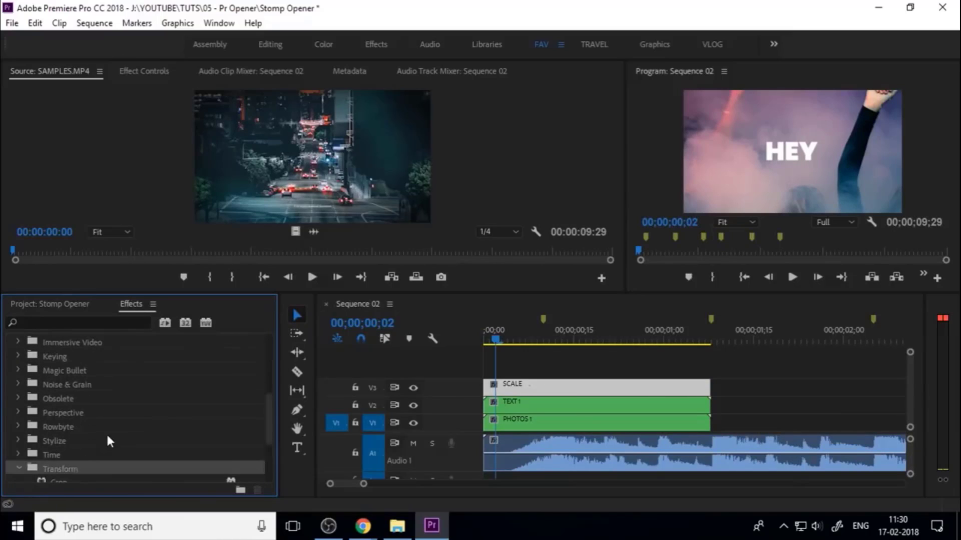
scroll(107, 438, "down", 6)
scroll(100, 443, "up", 15)
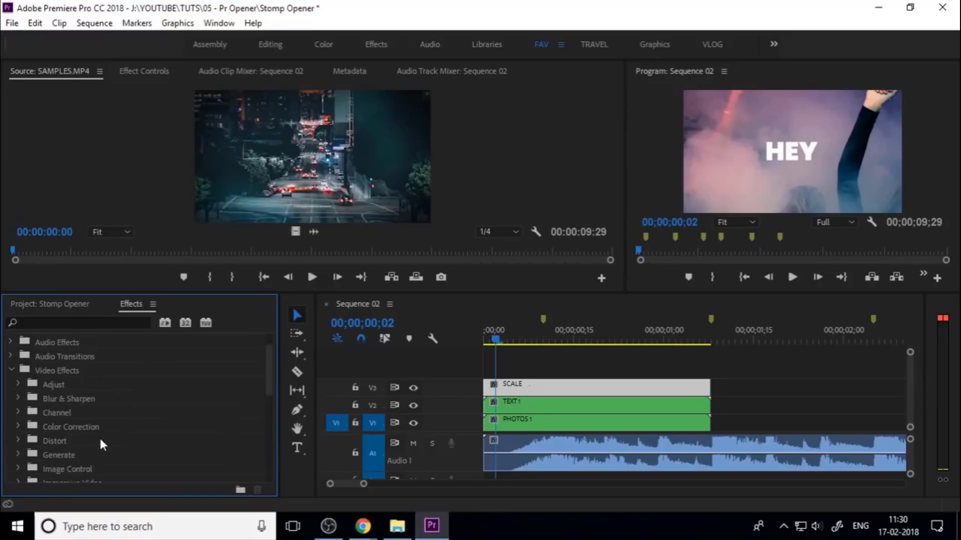
scroll(99, 436, "up", 2)
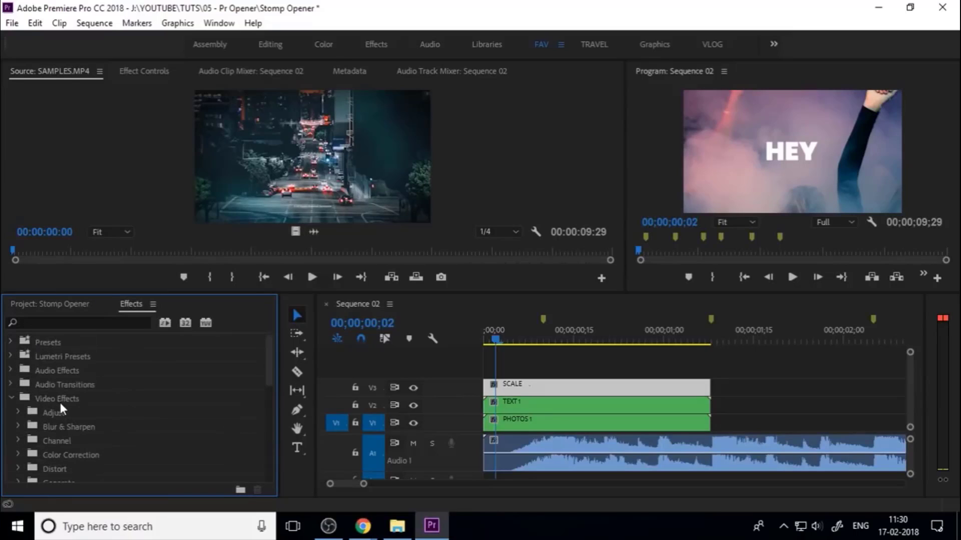
left_click(71, 390)
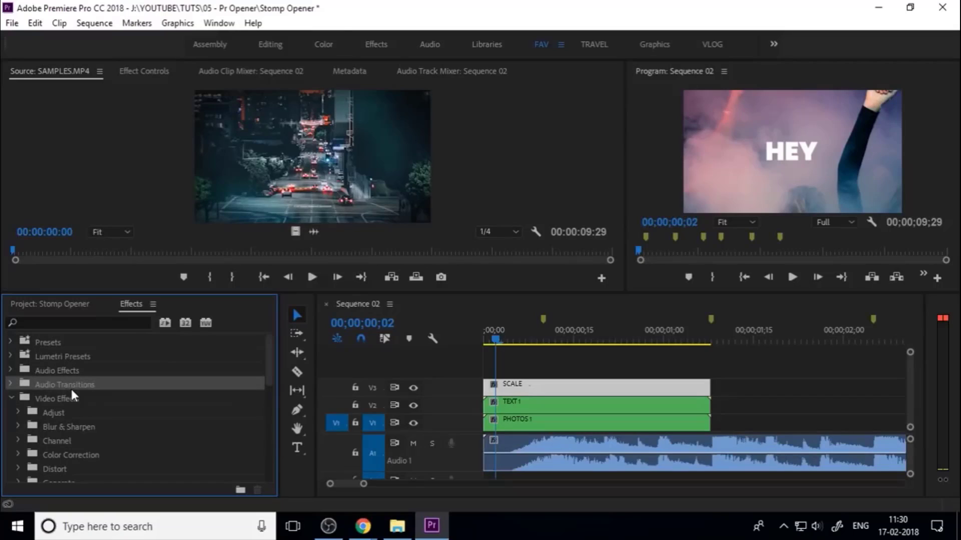
scroll(65, 432, "down", 3)
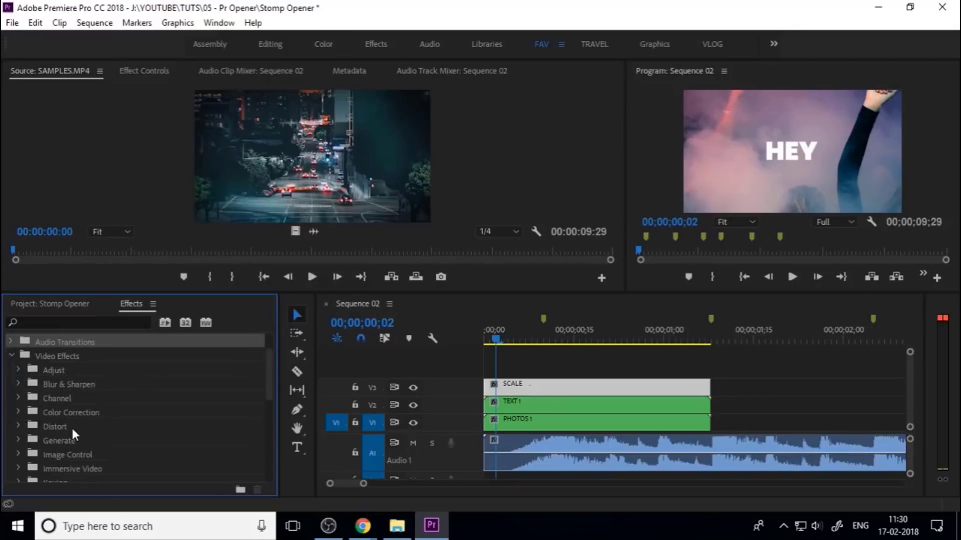
double_click(73, 430)
scroll(94, 436, "down", 7)
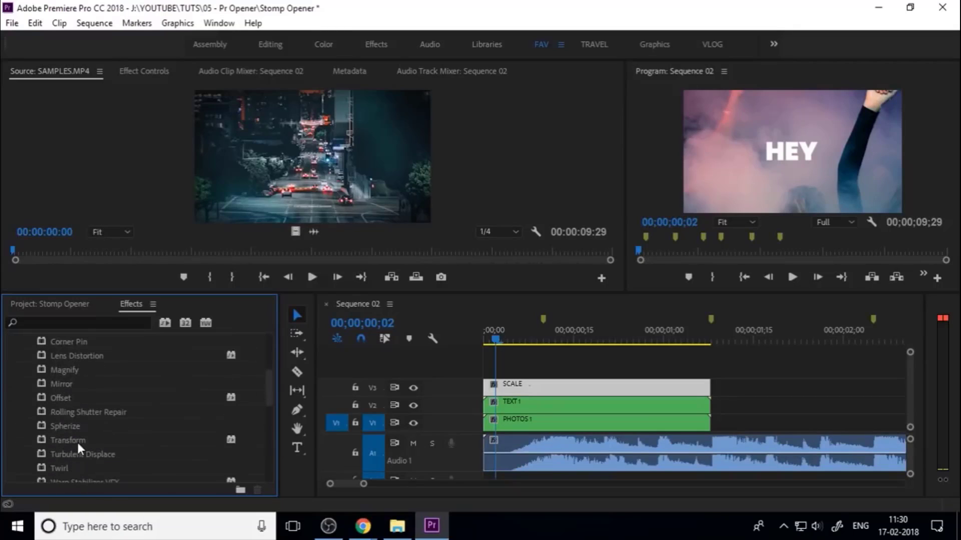
left_click_drag(77, 443, 530, 389)
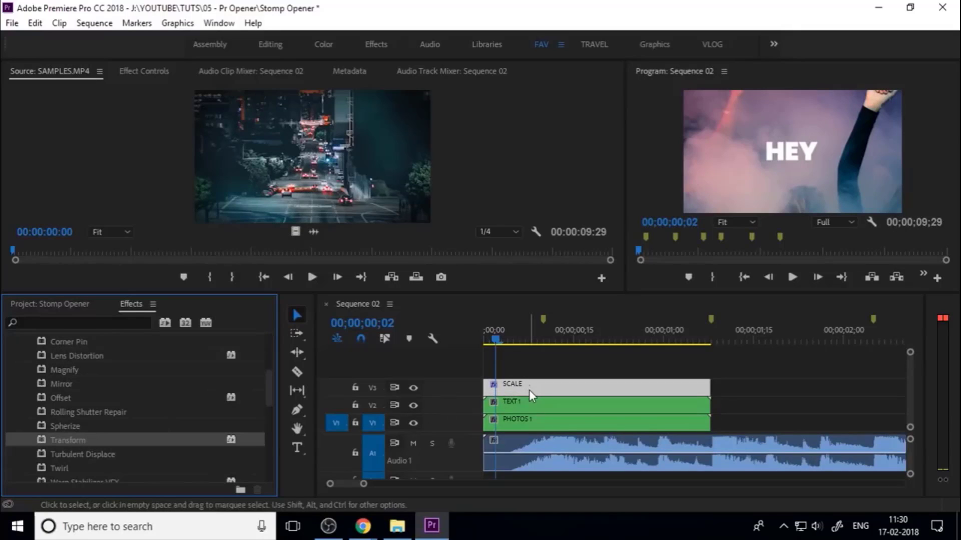
Show the SCALE layer's effect settings, and resize the workspace for a taller settings area and a larger program preview
left_click(155, 73)
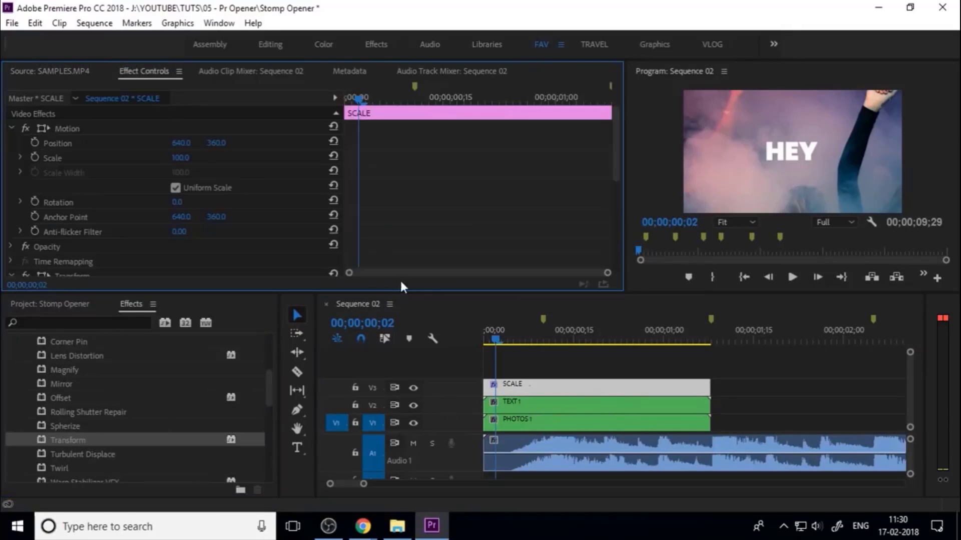
left_click_drag(413, 292, 413, 319)
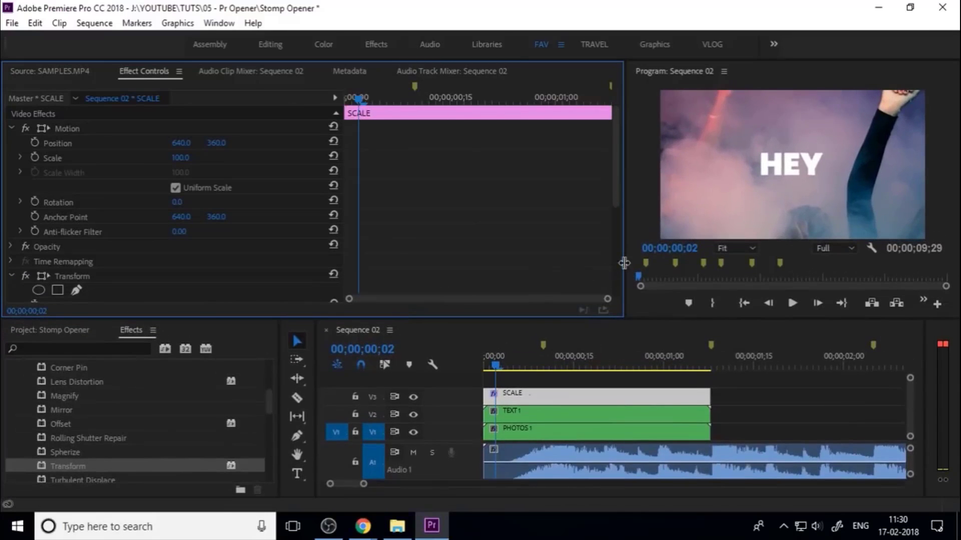
left_click_drag(625, 263, 479, 243)
scroll(90, 452, "down", 5)
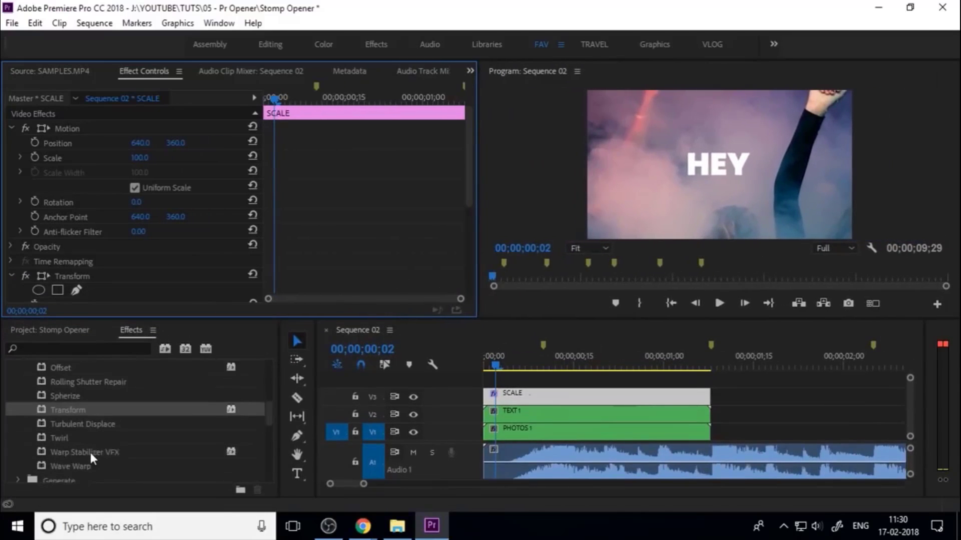
scroll(90, 453, "down", 3)
double_click(74, 420)
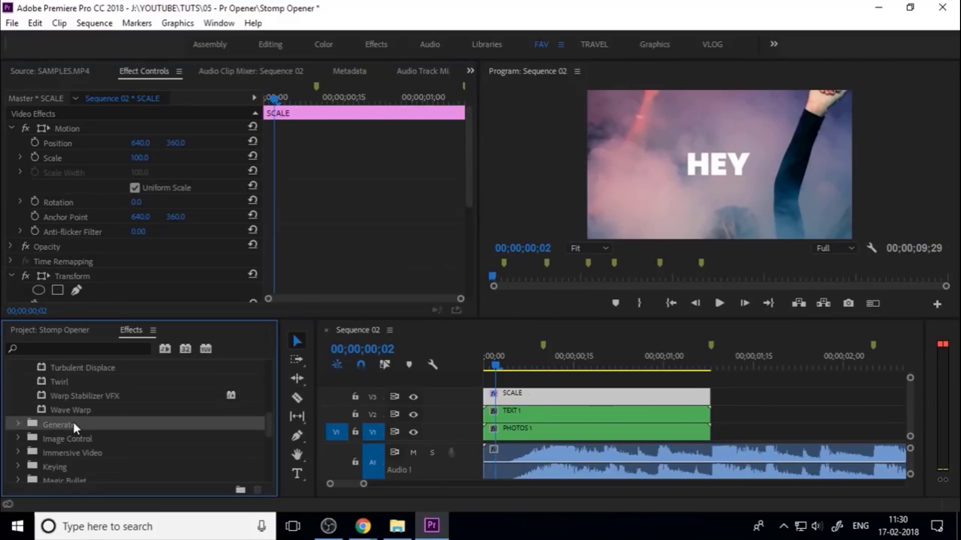
scroll(82, 435, "down", 5)
scroll(85, 443, "up", 6)
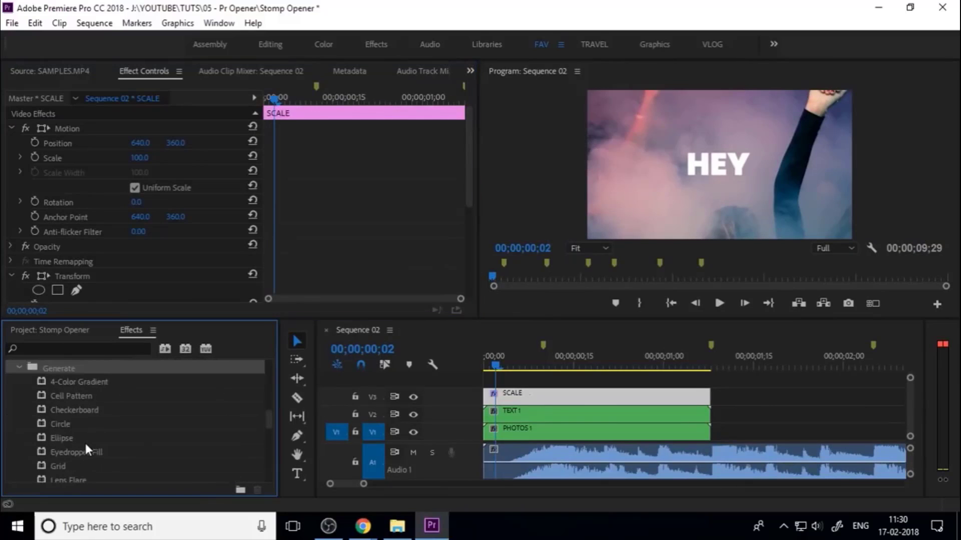
left_click(17, 397)
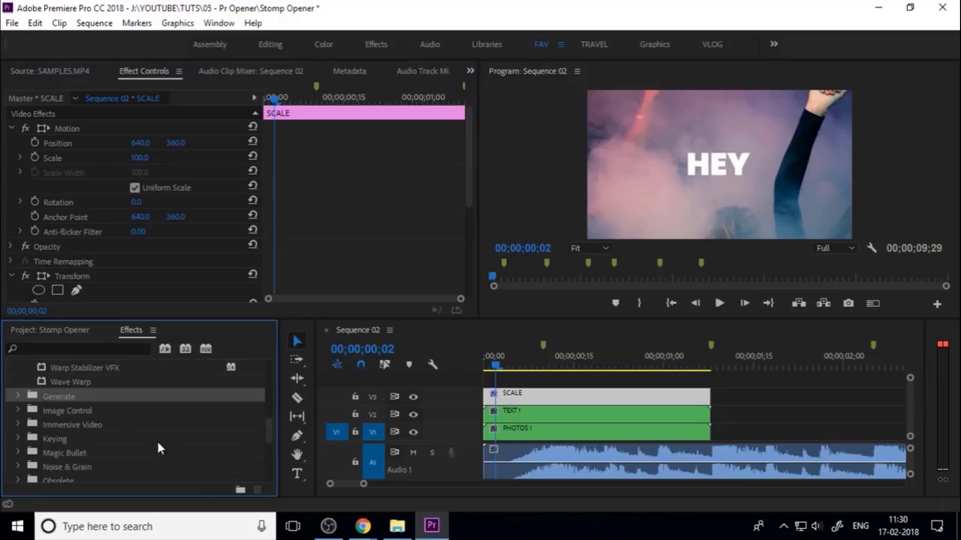
scroll(159, 447, "up", 5)
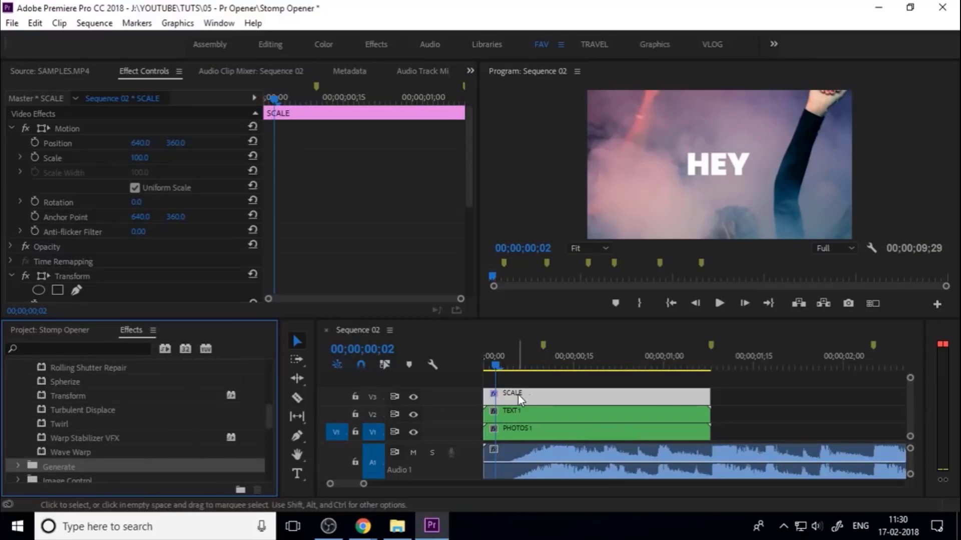
Collapse the SCALE layer's Motion settings to bring its Transform effect settings into view
left_click(12, 127)
left_click(12, 127)
left_click_drag(140, 158, 150, 158)
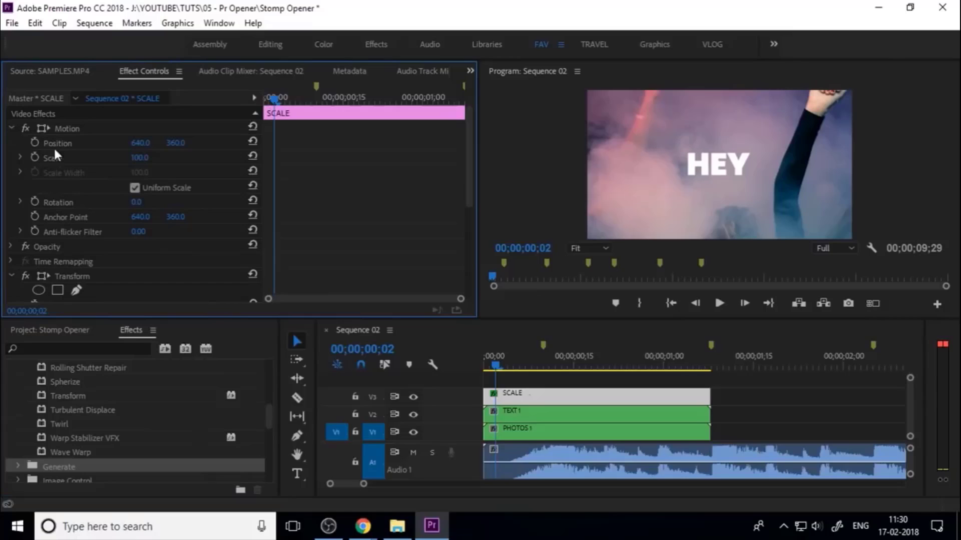
left_click(11, 127)
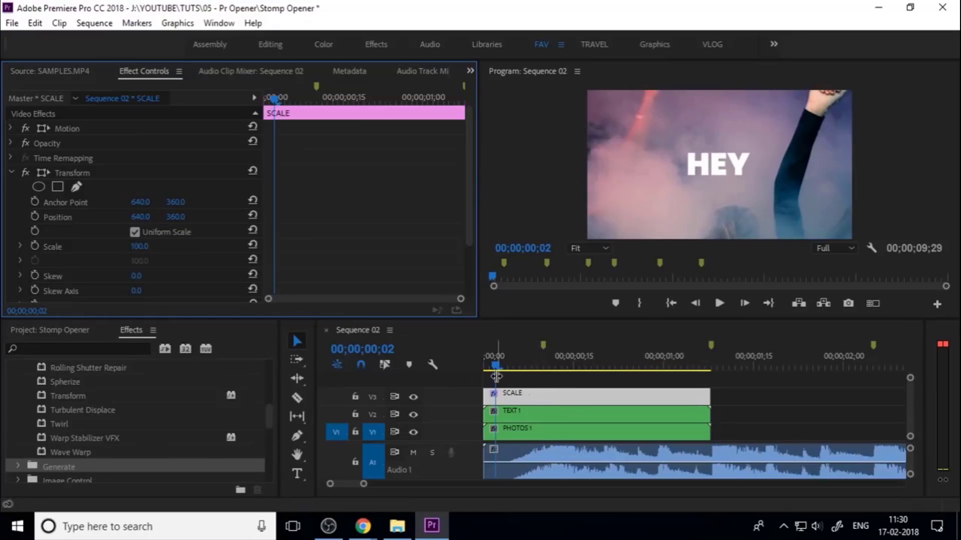
Add a Transform Scale keyframe of 100 to the SCALE layer at 00;00;00;27
left_click_drag(501, 363, 485, 364)
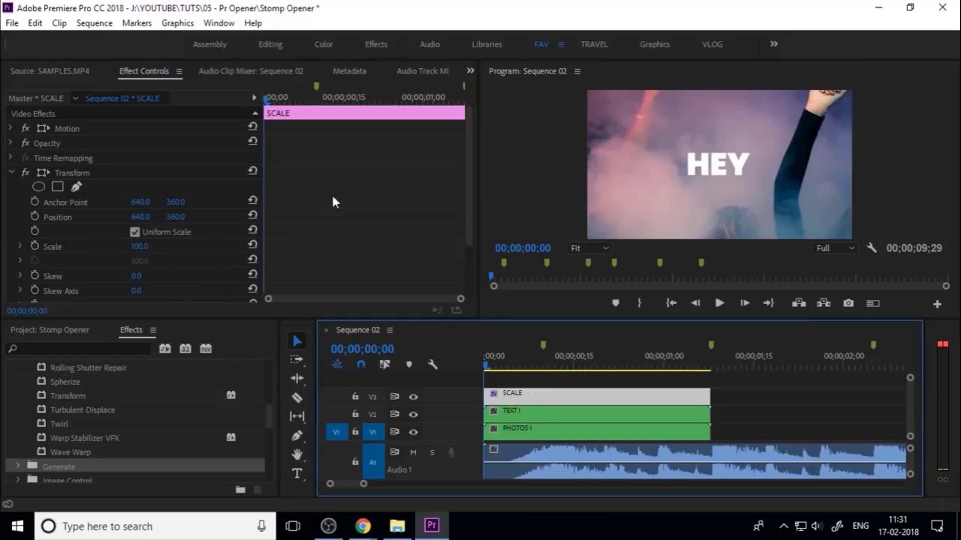
left_click_drag(316, 110, 407, 107)
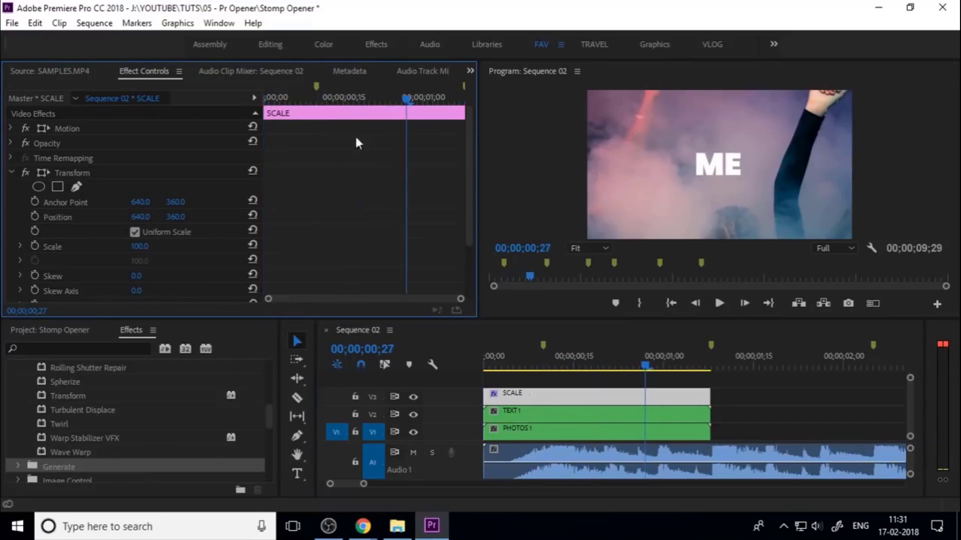
left_click(34, 246)
Add a Transform Scale keyframe of 135 to the SCALE layer at 00;00;00;06
key("Left")
key("Left")
key("Left")
key("Left")
key("Left")
key("Left")
key("Left")
key("Left")
key("Left")
key("Left")
key("Left")
key("Left")
key("Left")
key("Left")
key("Left")
key("Left")
key("Left")
key("Left")
key("Left")
key("Left")
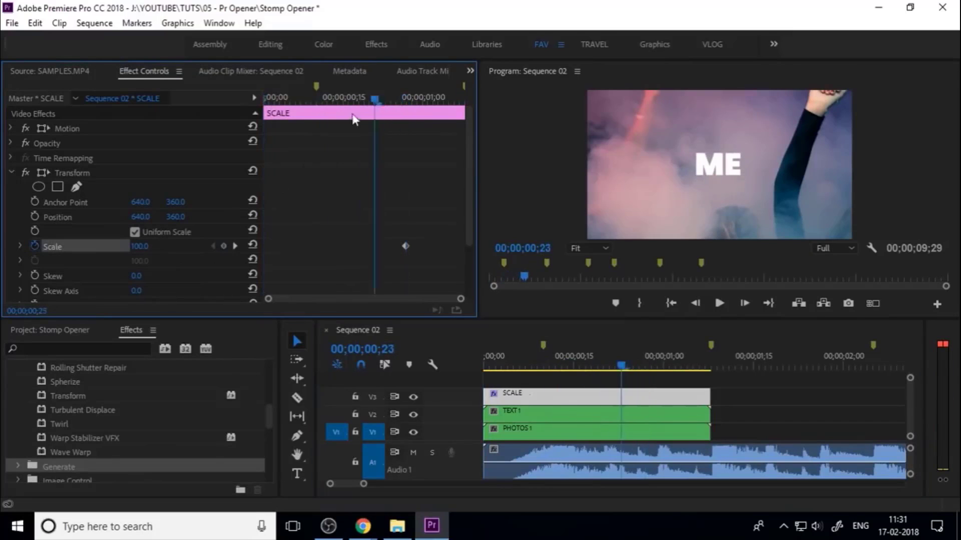
left_click_drag(142, 246, 160, 246)
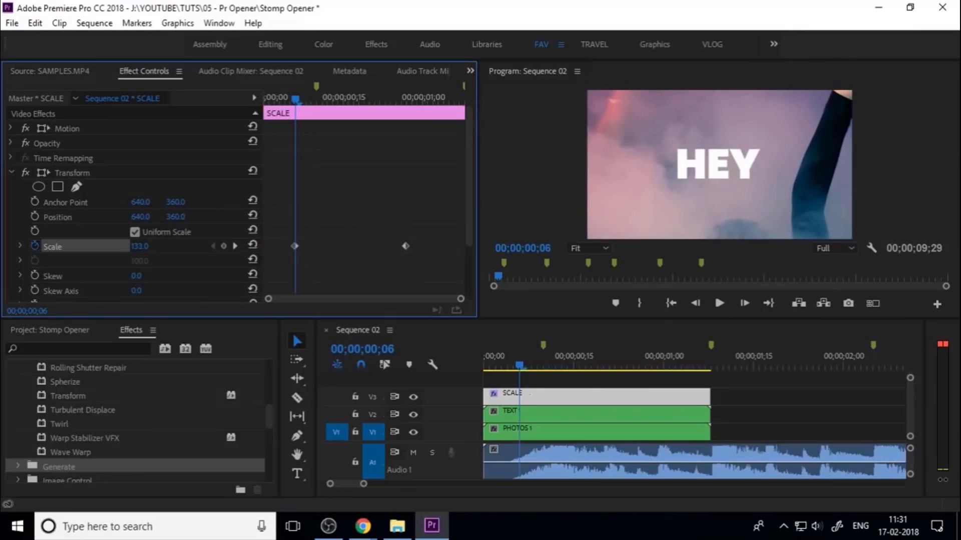
left_click(145, 246)
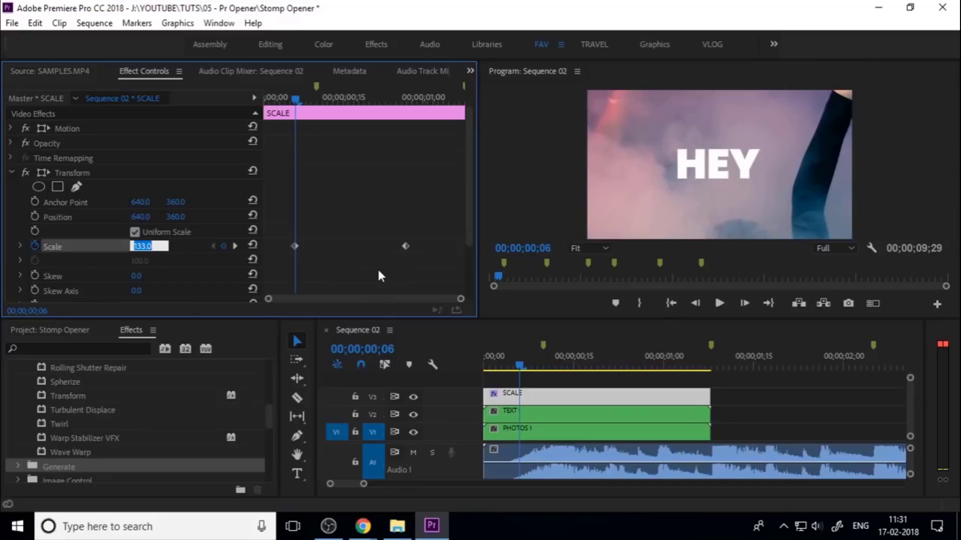
type("135")
key("Return")
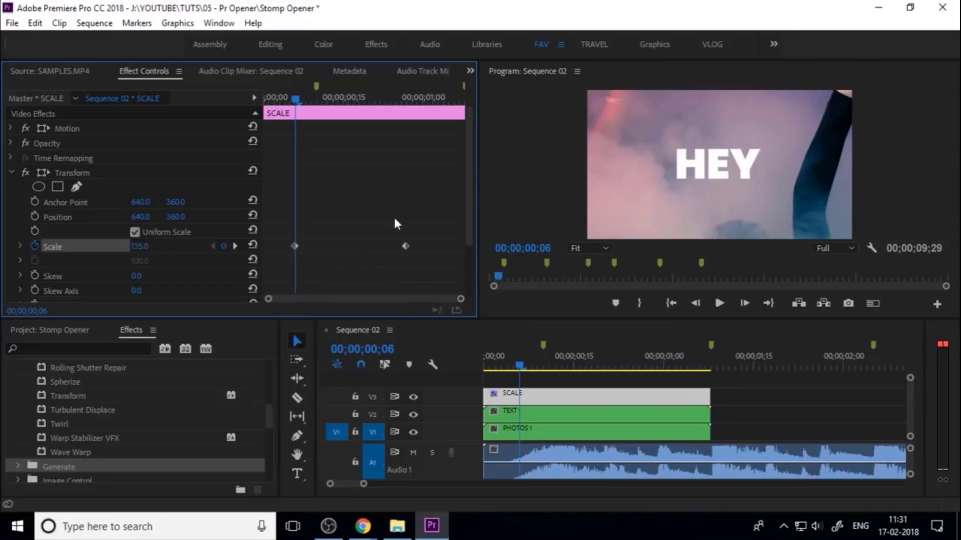
Set both Transform Scale keyframes of the SCALE layer to Bezier interpolation
left_click_drag(423, 218, 291, 268)
right_click(295, 246)
left_click(351, 379)
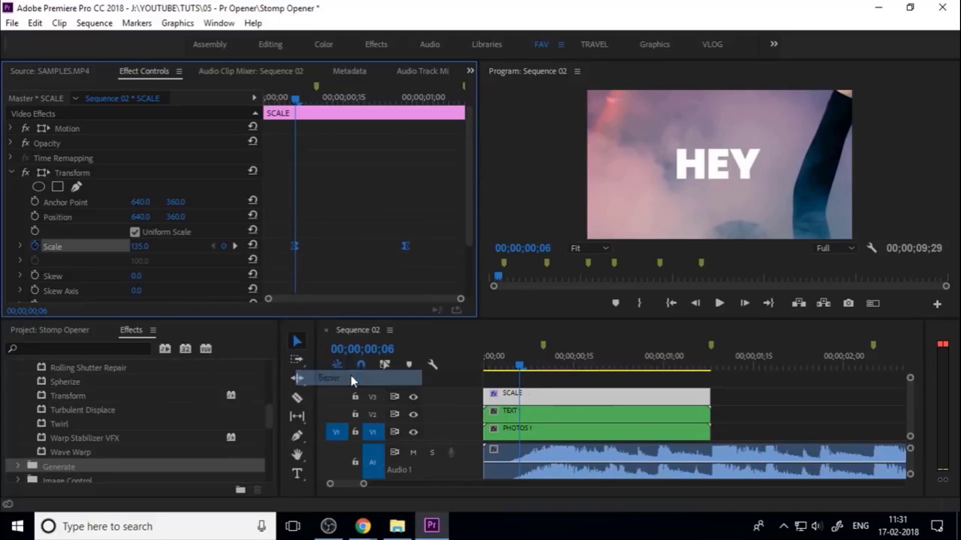
Expand the Scale property to show its value and velocity graphs, enlarge the value graph, and select both keyframes
left_click(20, 246)
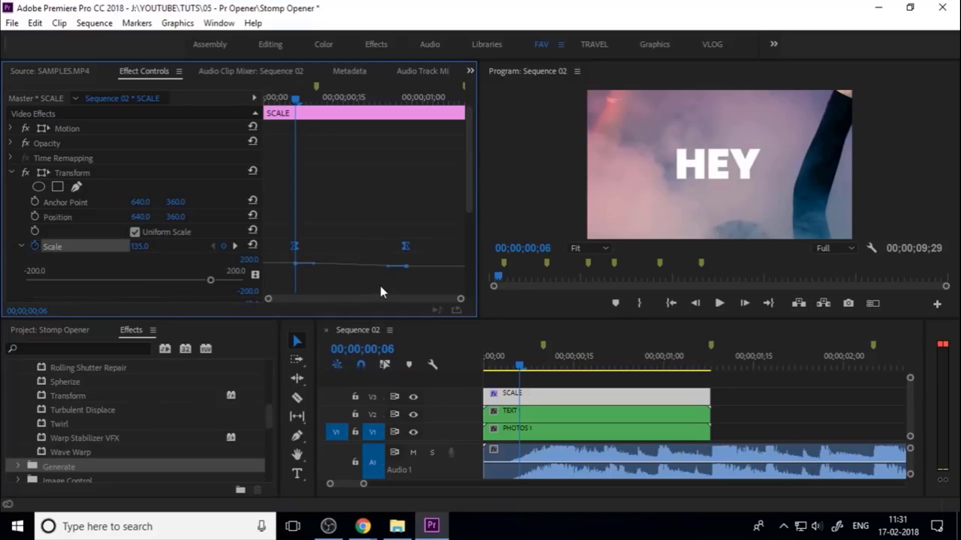
left_click_drag(466, 199, 461, 248)
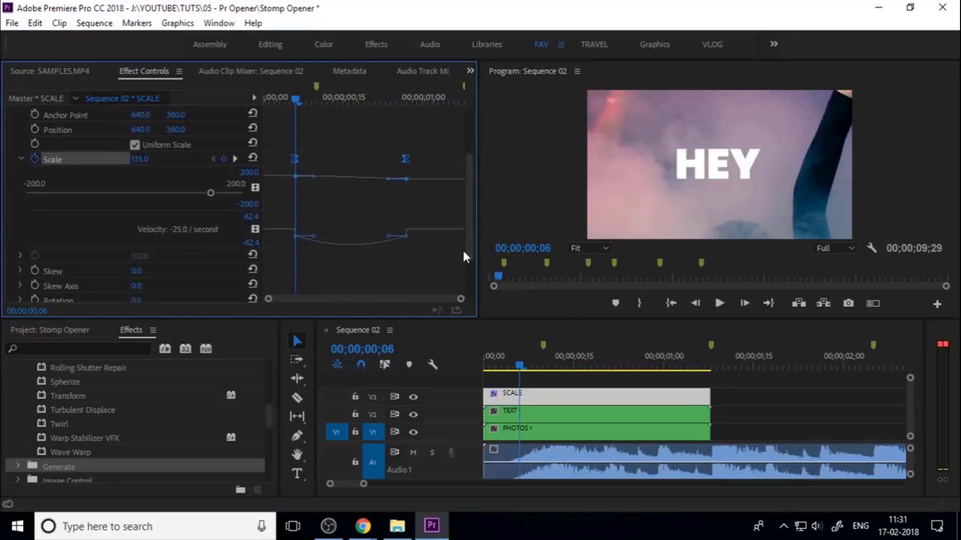
left_click_drag(425, 223, 358, 254)
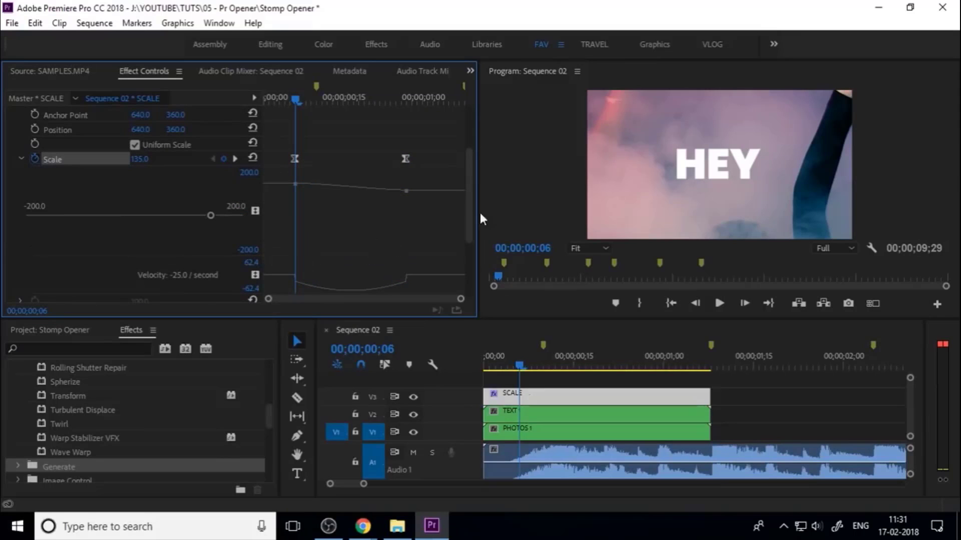
scroll(470, 210, "down", 2)
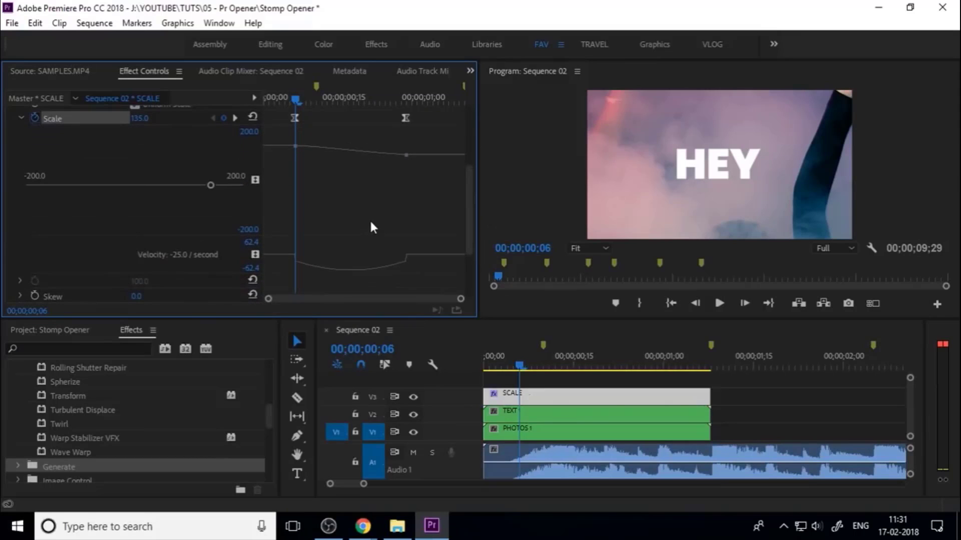
left_click_drag(429, 212, 265, 275)
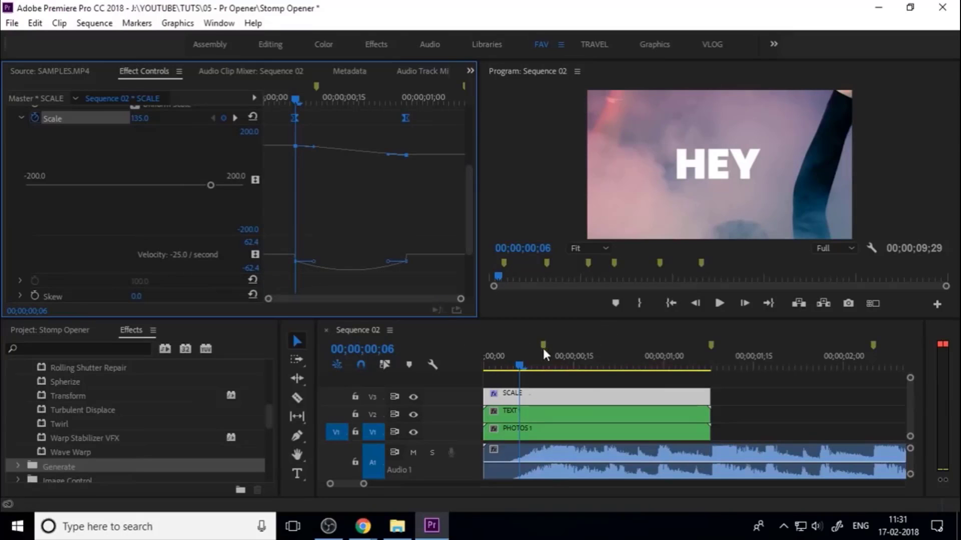
Reshape the Scale velocity curve with the Bezier handles of both keyframes, giving a quick early change and a long ease toward the end
left_click(524, 360)
left_click_drag(524, 361, 542, 363)
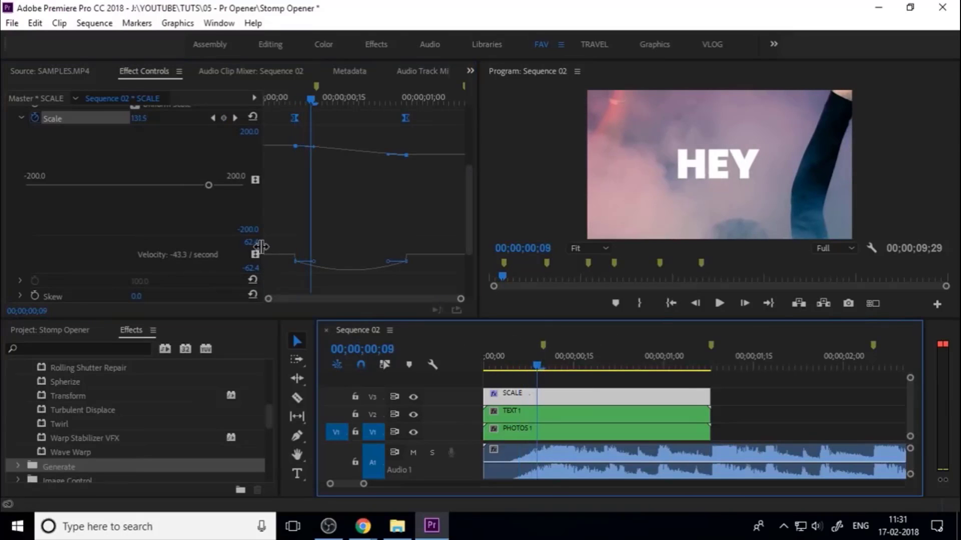
mouse_move(313, 261)
left_mouse_down()
mouse_move(326, 269)
mouse_move(322, 258)
mouse_move(332, 257)
left_mouse_up()
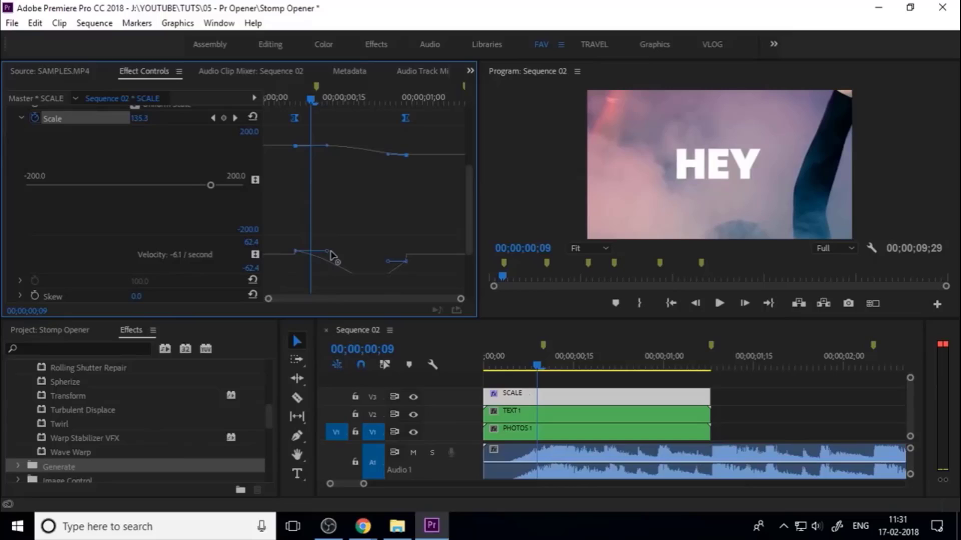
left_click(392, 259)
left_click(373, 271)
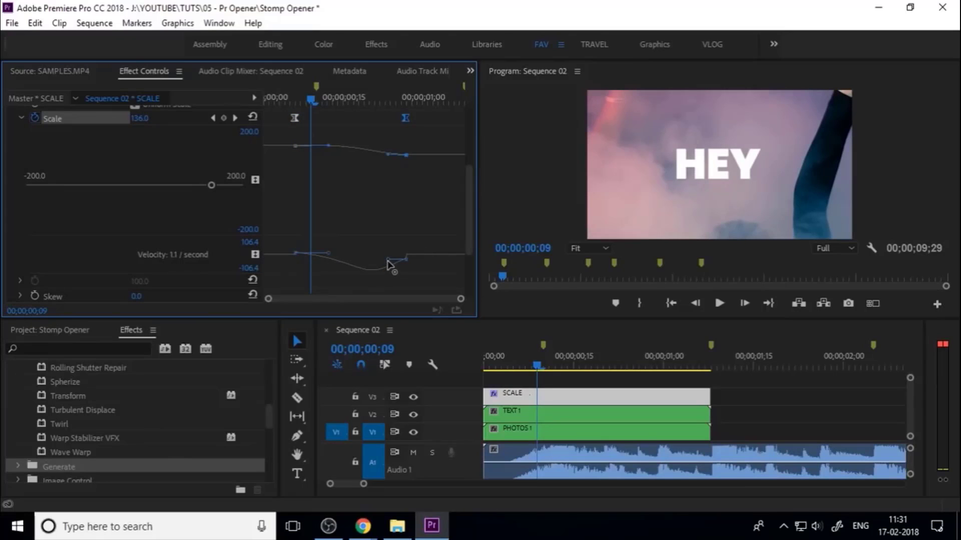
left_click_drag(386, 260, 267, 271)
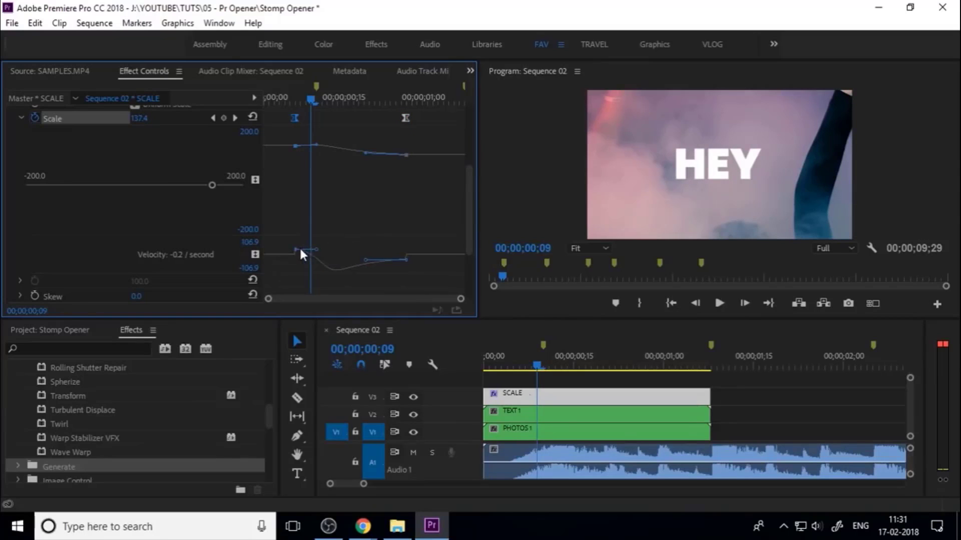
left_click(295, 246)
left_click(296, 248)
left_click_drag(364, 237, 439, 285)
Move the first Scale keyframe to the SCALE layer's start and the second to its end, and play the animation
left_click_drag(294, 117, 266, 123)
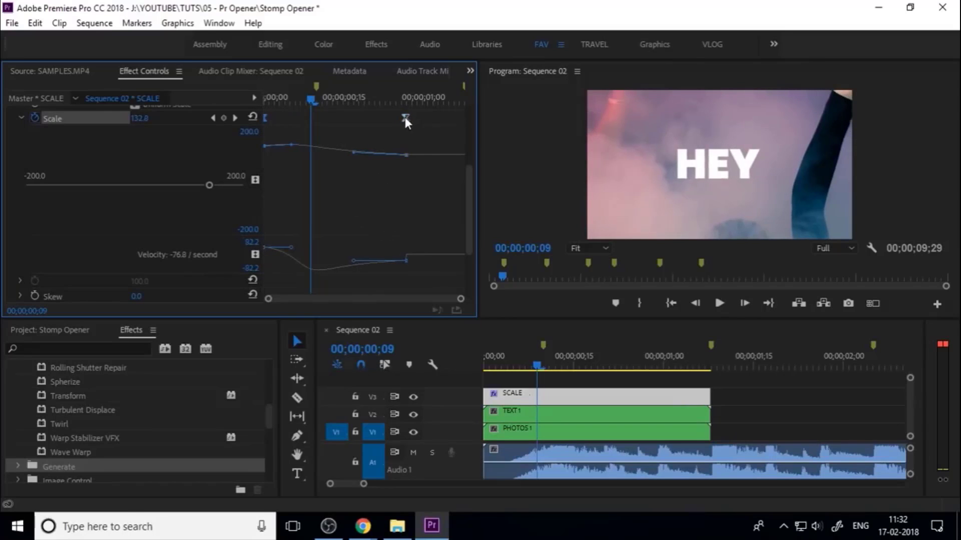
left_click_drag(405, 117, 473, 124)
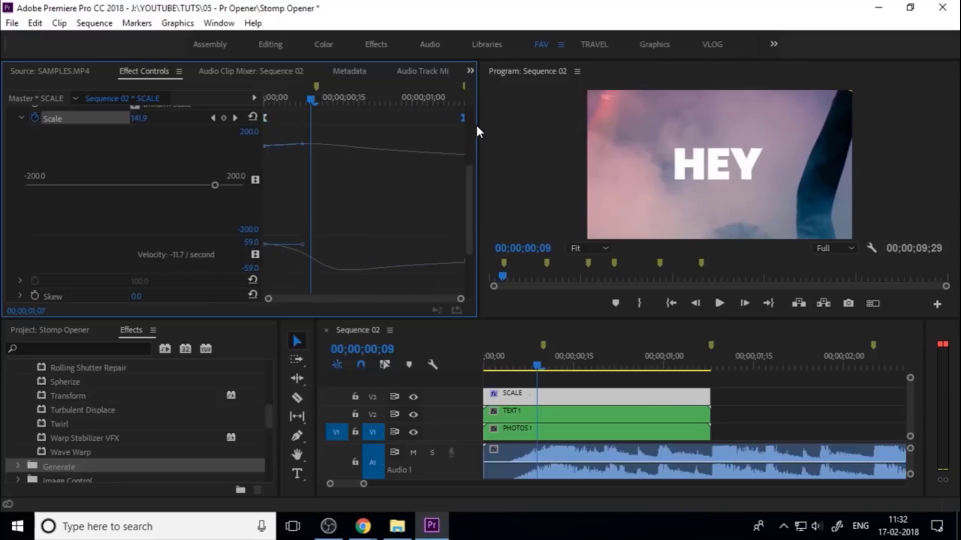
left_click_drag(543, 364, 459, 353)
key("space")
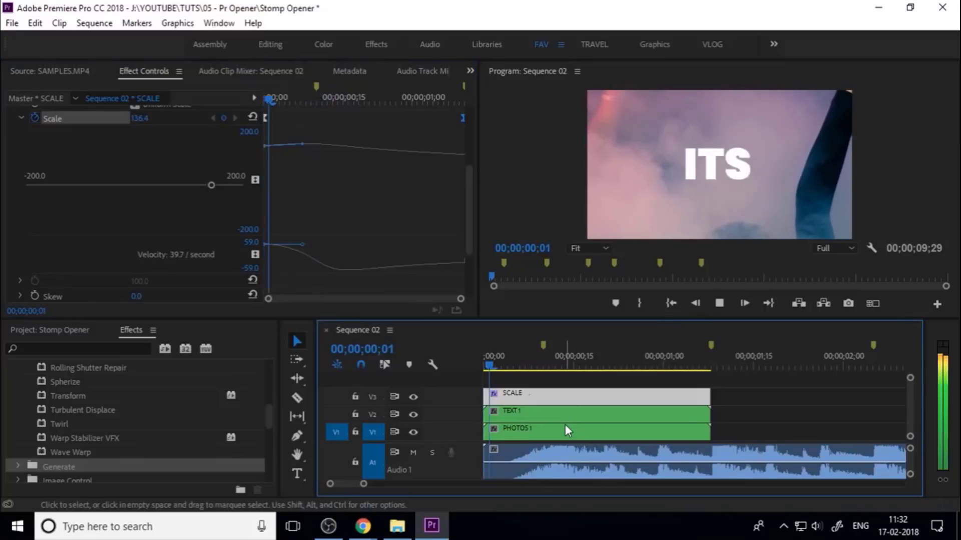
key("space")
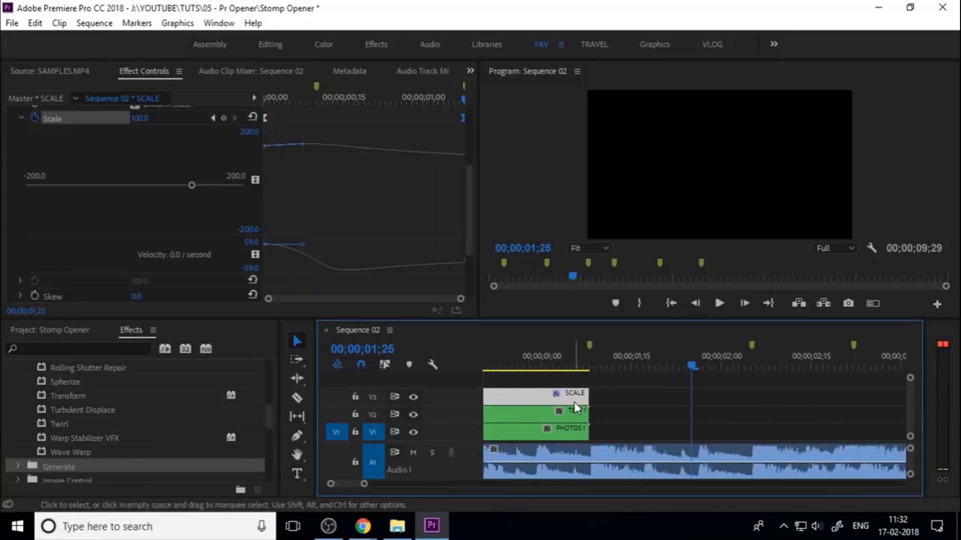
key("minus")
key("Home")
key("space")
left_click_drag(571, 385, 597, 384)
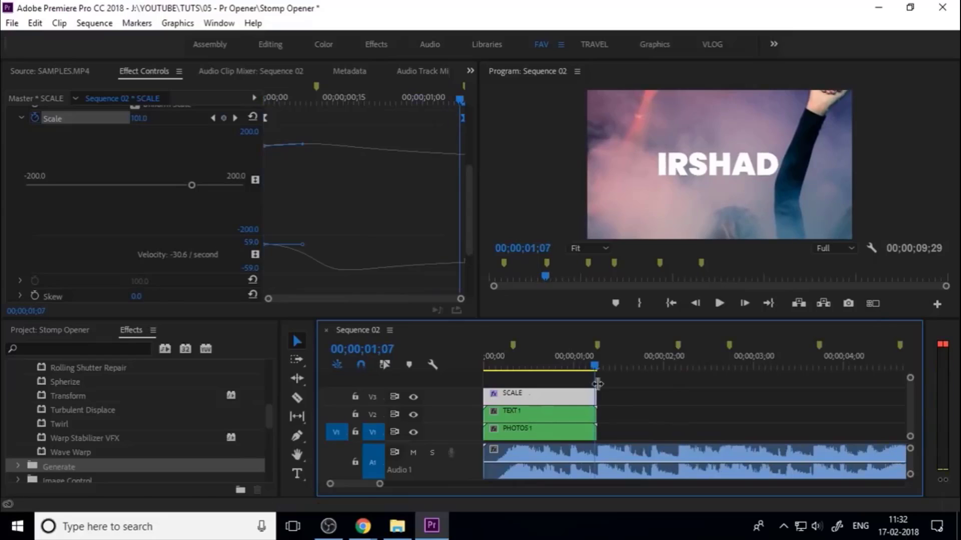
Apply Scale to Frame Size to 7.jpg inside the PHOTOS 1 nest, and return to Sequence 02
double_click(542, 433)
right_click(555, 417)
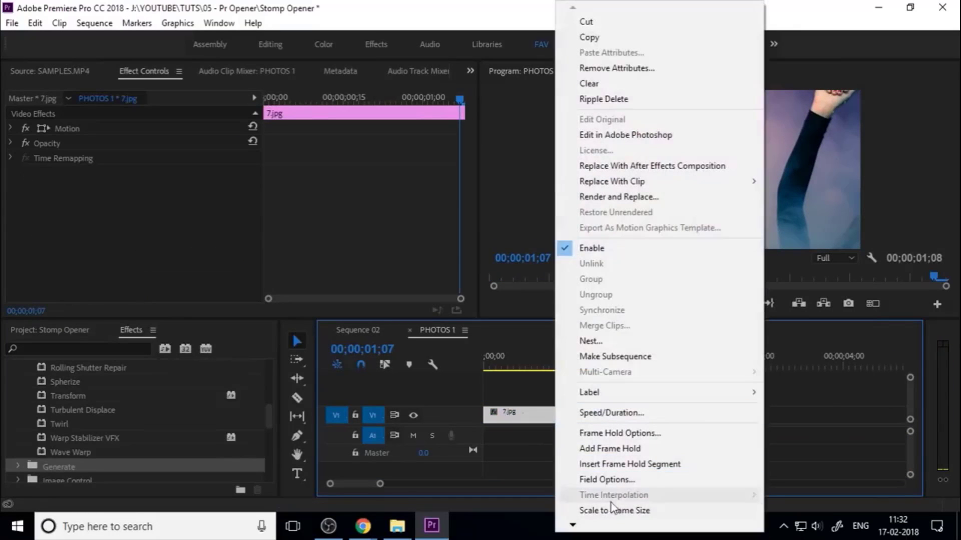
left_click(611, 509)
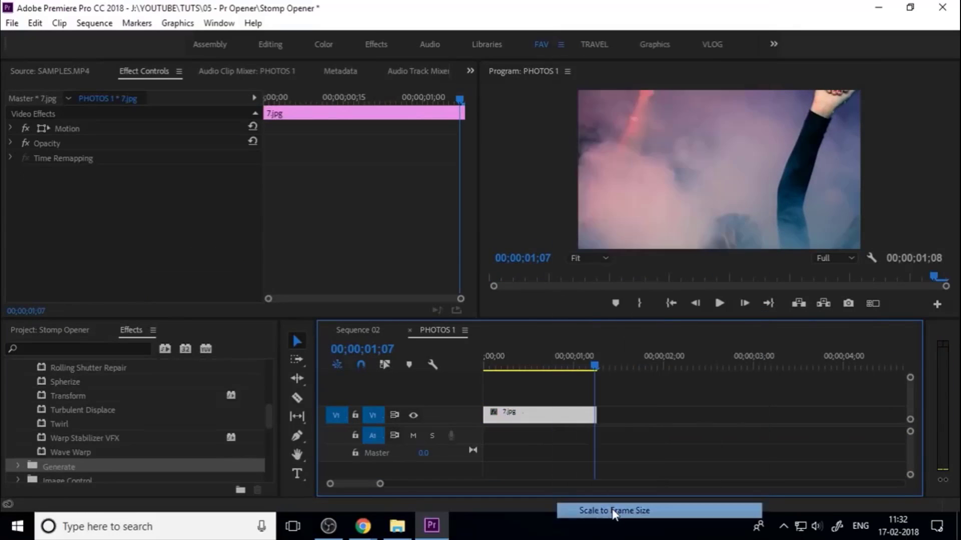
left_click(409, 330)
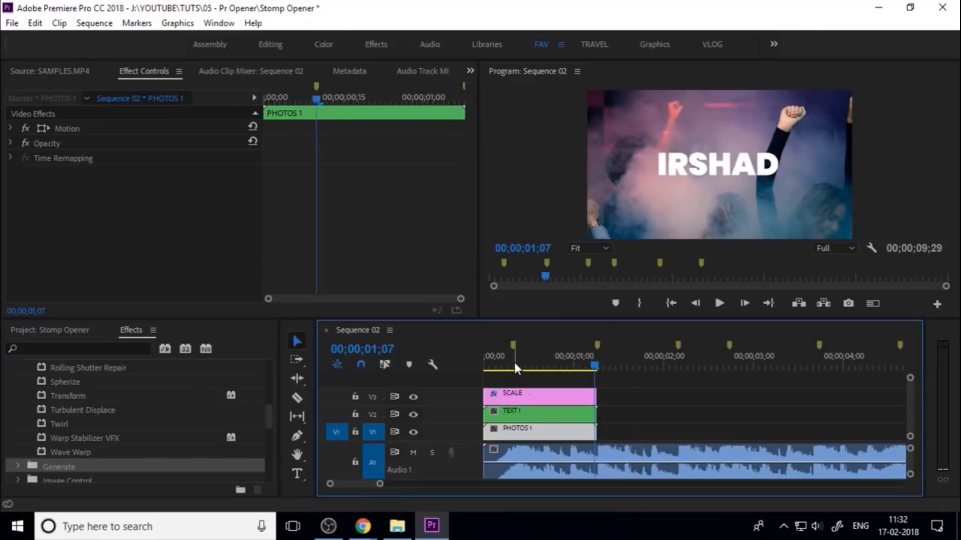
Play Sequence 02 from the beginning to check the photo and title scaling against the music
left_click_drag(514, 368, 453, 367)
key("space")
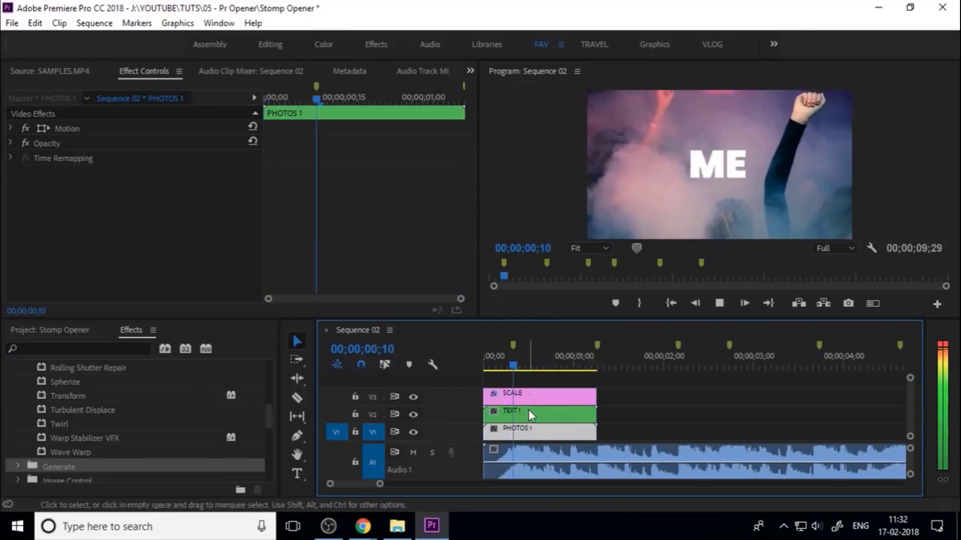
key("space")
left_click(530, 360)
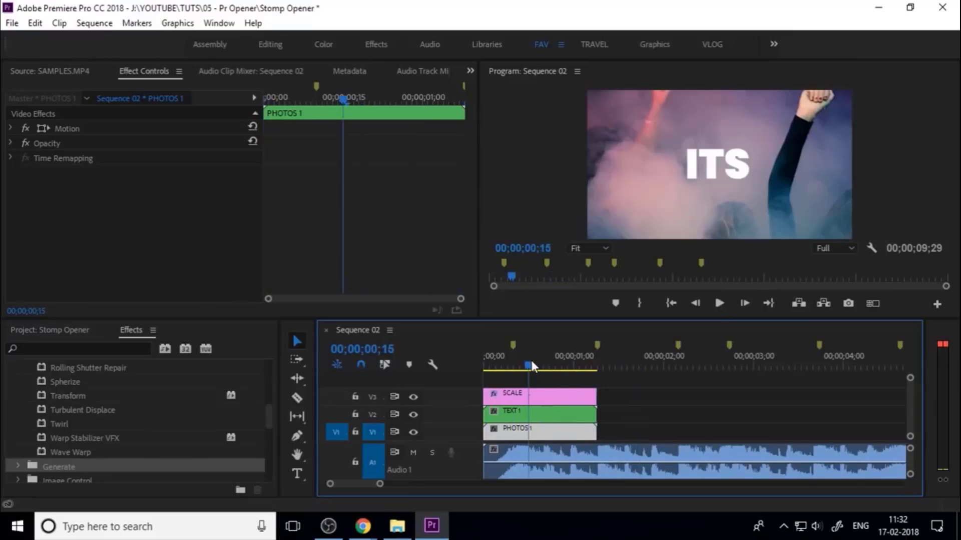
key("minus")
left_click_drag(509, 358, 479, 370)
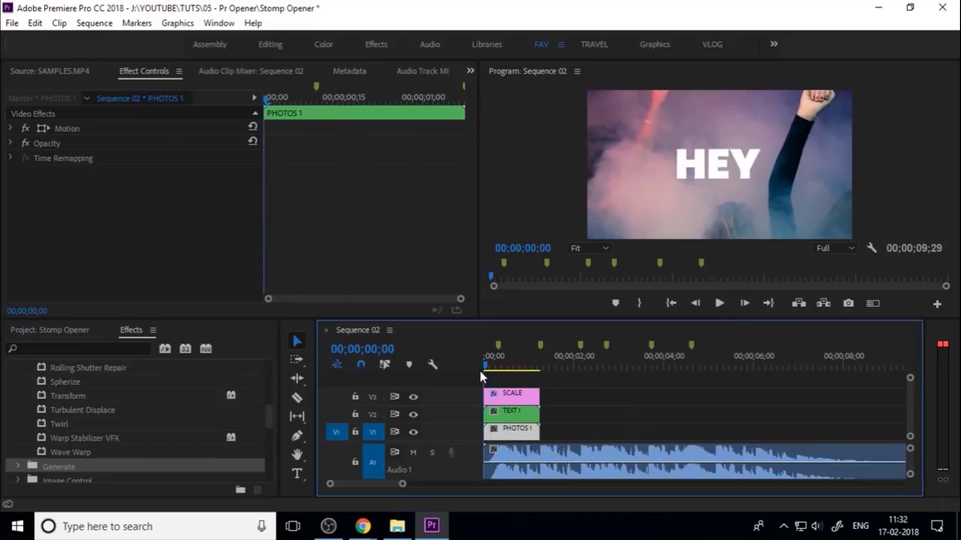
key("space")
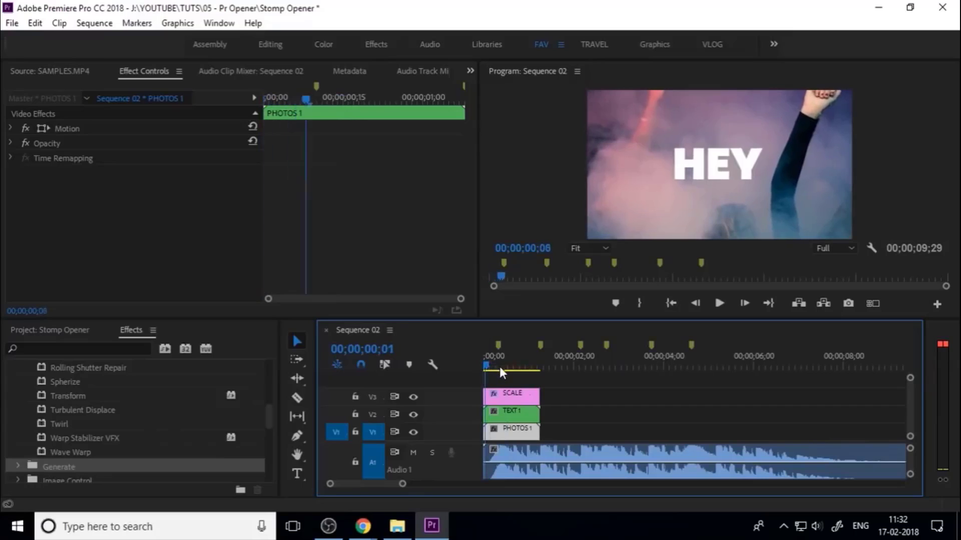
key("space")
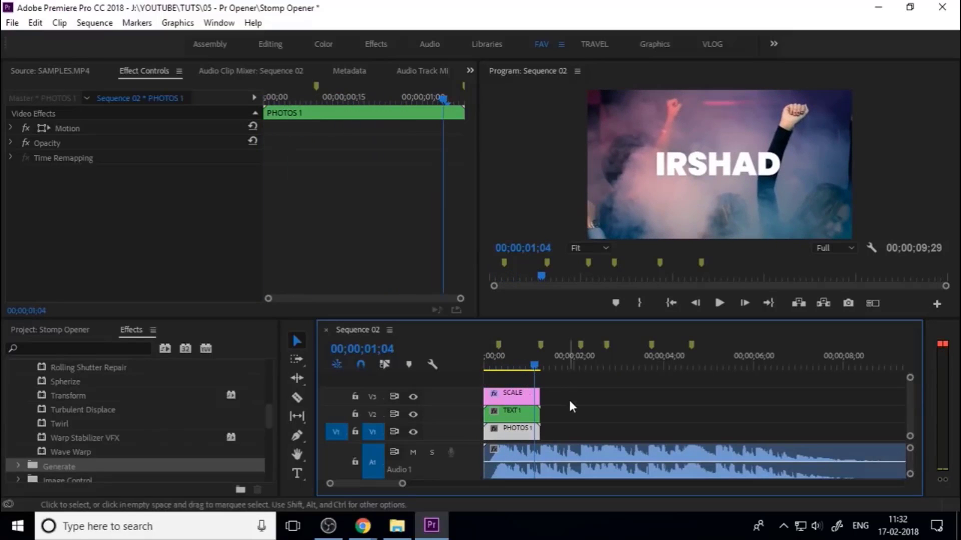
left_click_drag(531, 362, 488, 362)
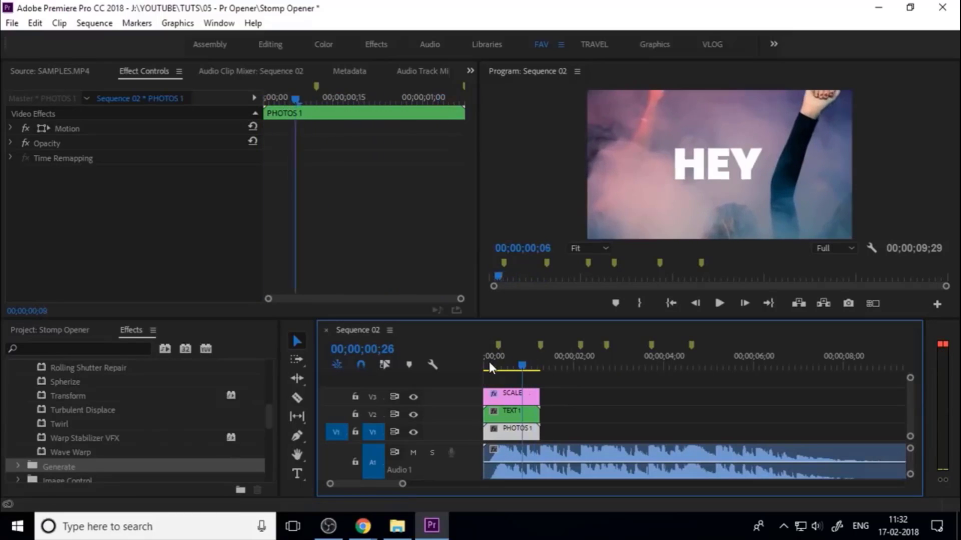
Open the TEXT 1 nest and add the SCALE adjustment layer on V3 above the titles, starting at 00;00;00;00
left_click(512, 416)
double_click(511, 413)
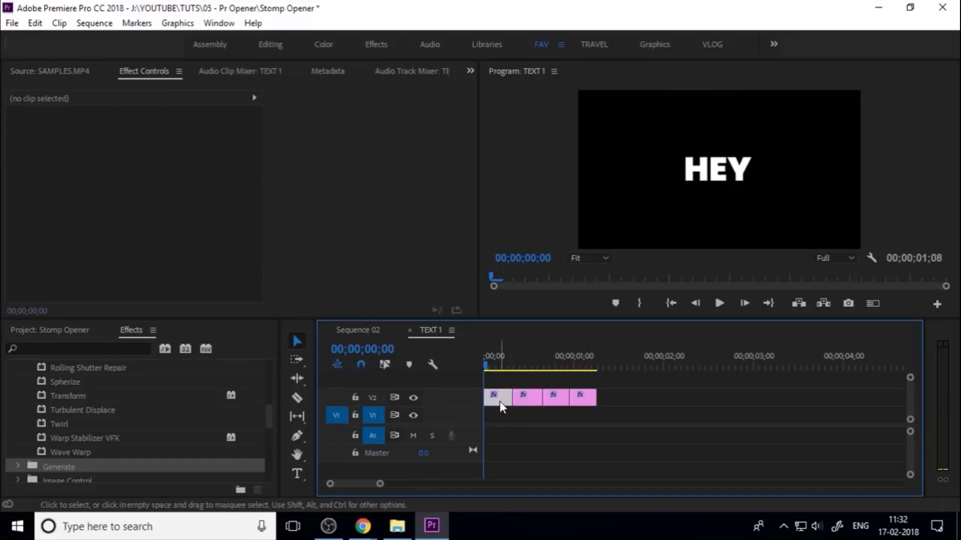
left_click(499, 398)
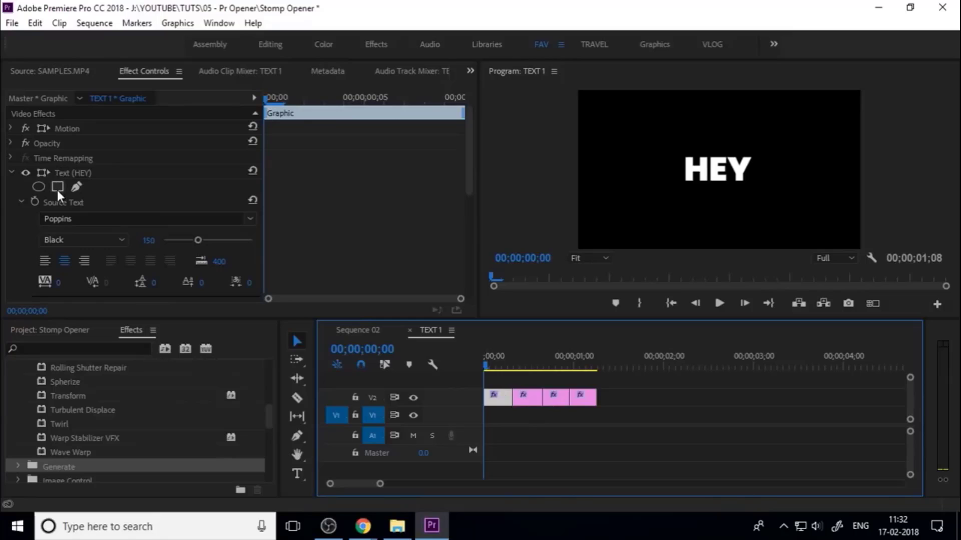
left_click(76, 328)
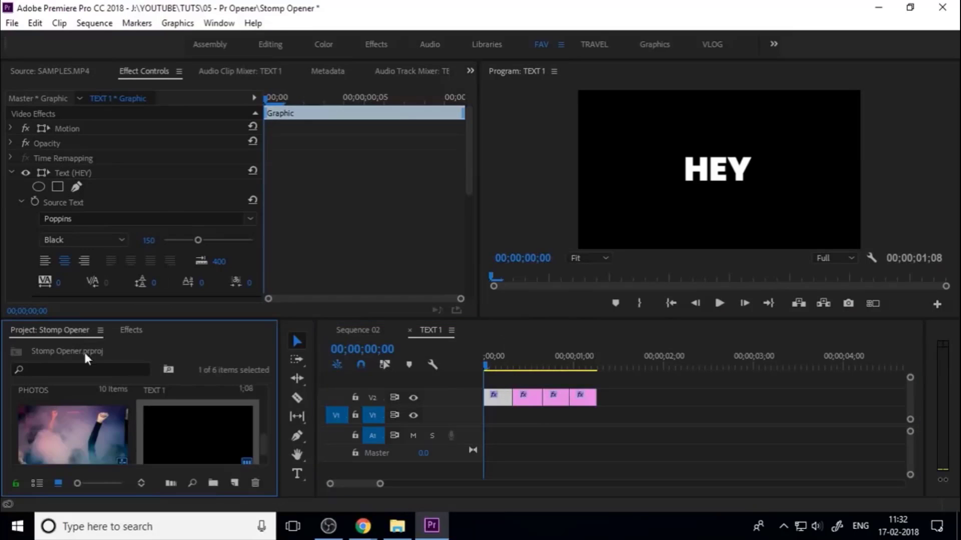
left_click_drag(198, 433, 478, 383)
left_click(501, 382)
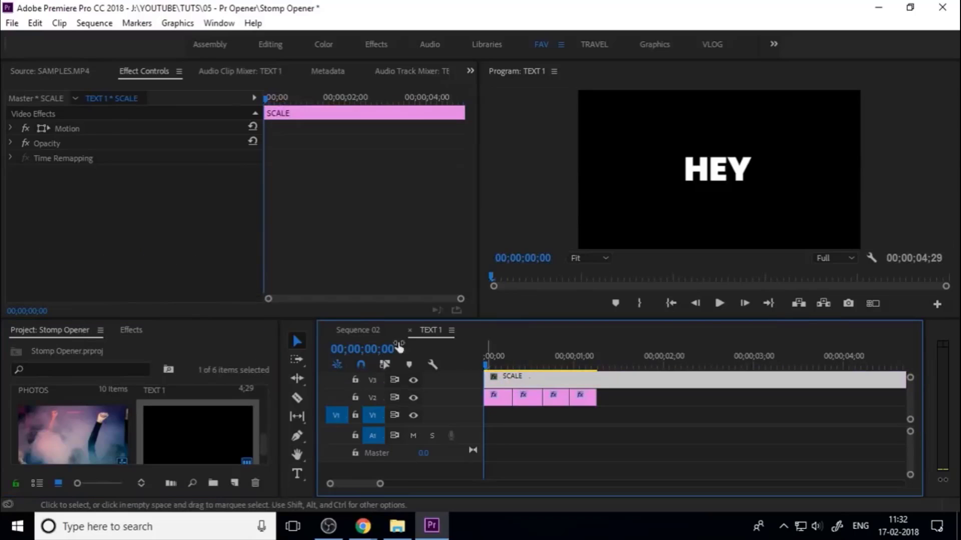
Trim the SCALE adjustment layer in TEXT 1 to end together with the last title
key("minus")
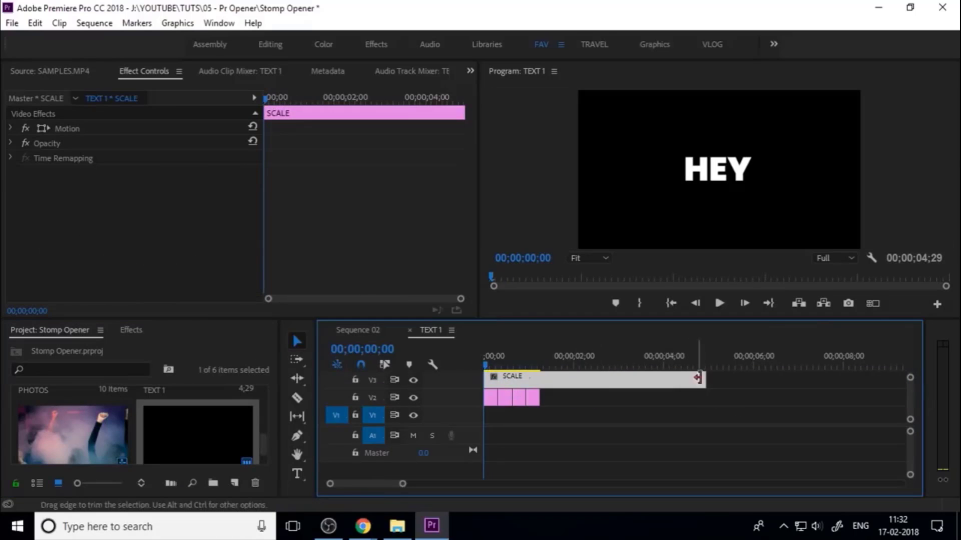
left_click_drag(703, 380, 539, 395)
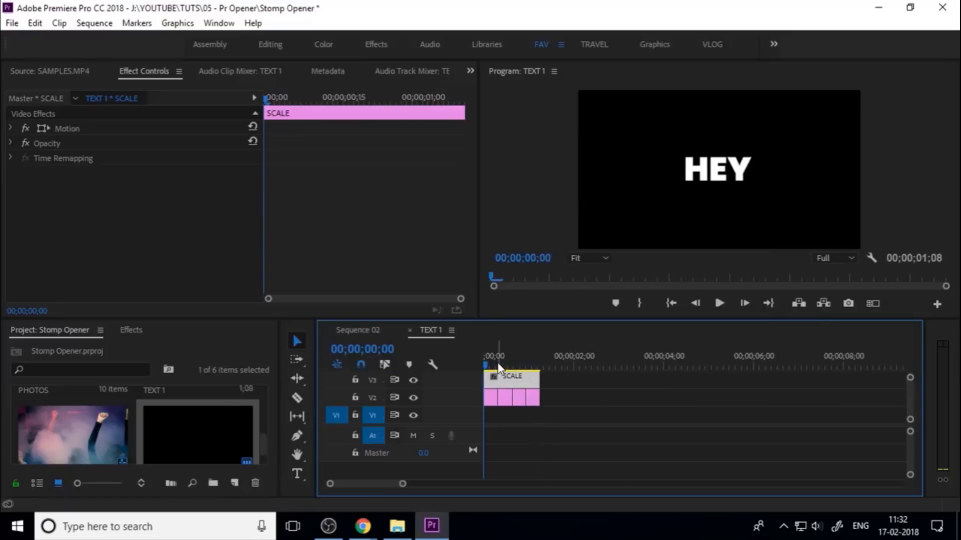
key("equal")
key("equal")
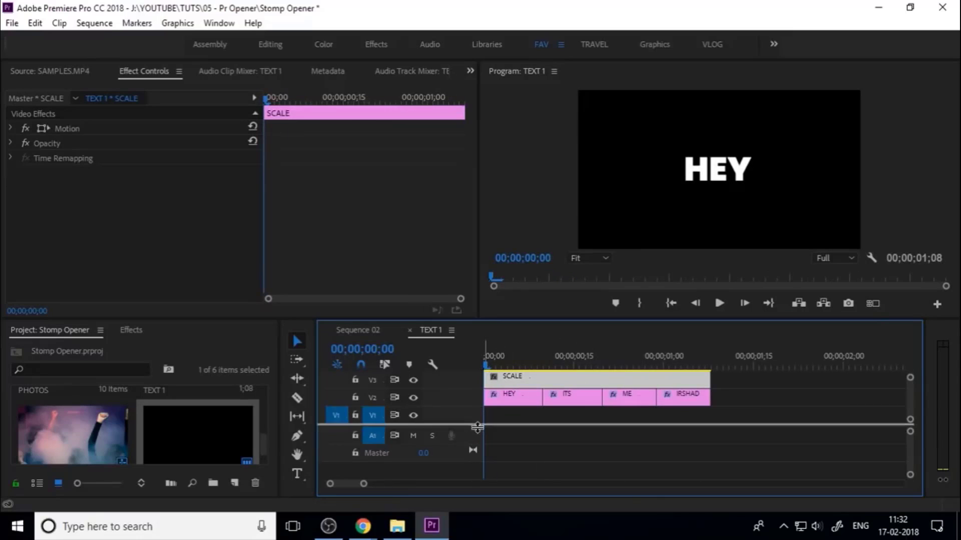
Trim the SCALE adjustment layer in TEXT 1 to end with the HEY title, and apply the Distort effect Transform to it
left_click_drag(476, 425, 476, 439)
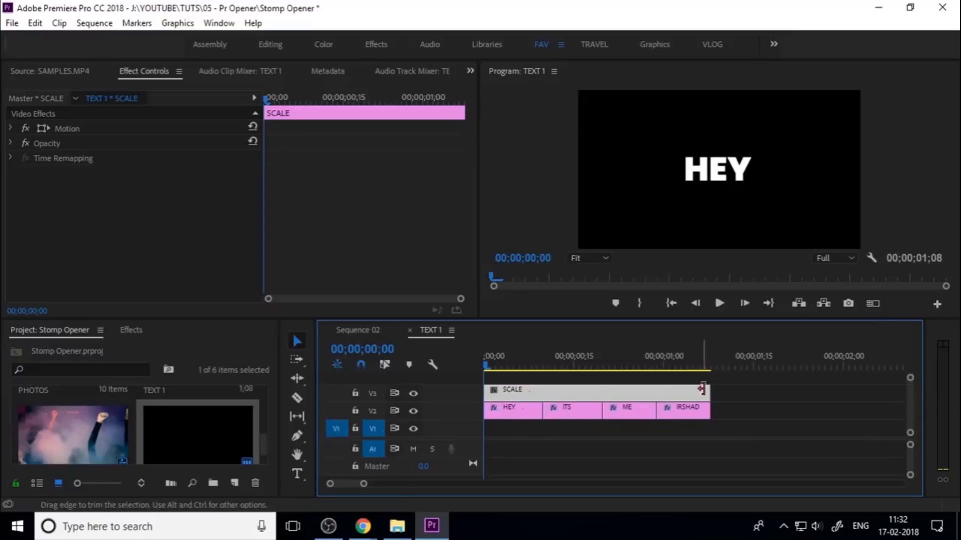
left_click_drag(707, 392, 541, 398)
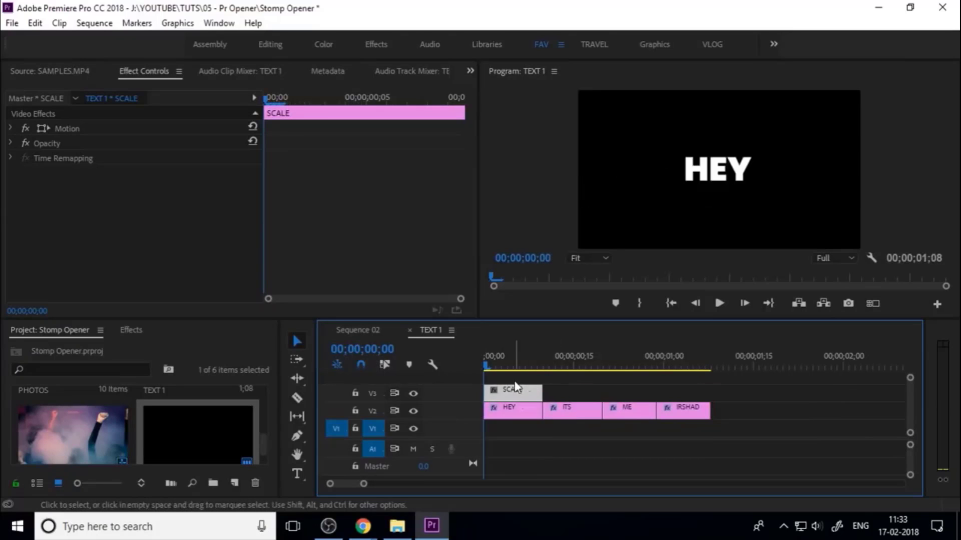
left_click(132, 331)
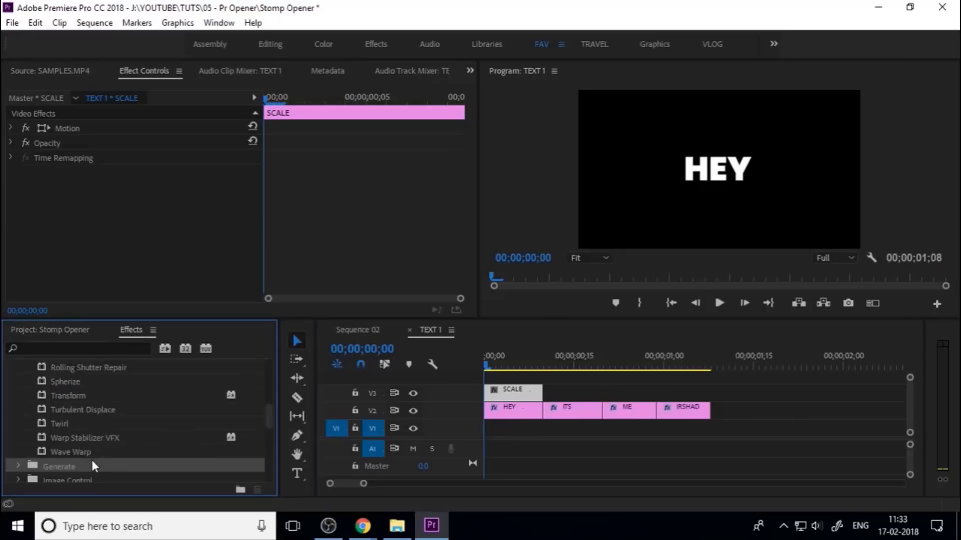
scroll(77, 438, "up", 3)
left_click(18, 391)
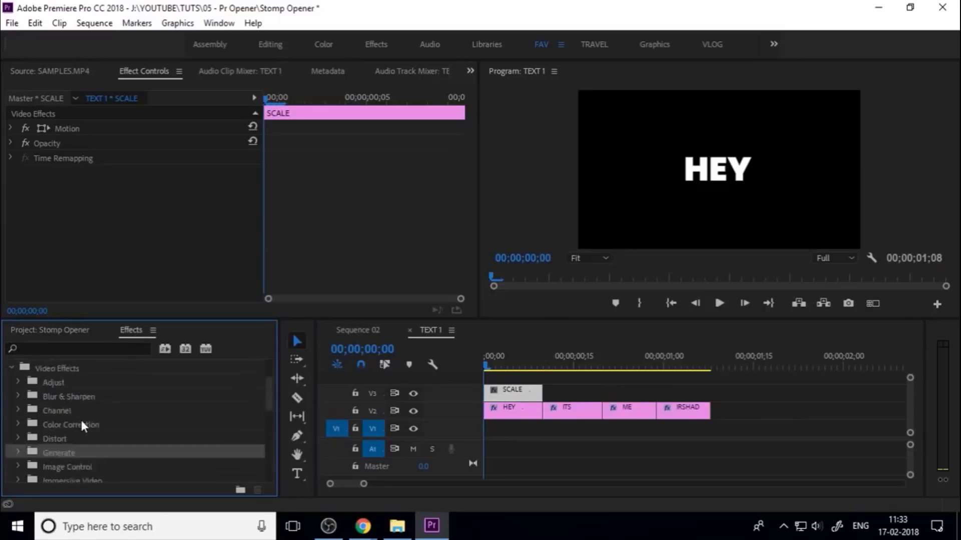
scroll(80, 418, "up", 2)
scroll(77, 432, "down", 3)
double_click(79, 425)
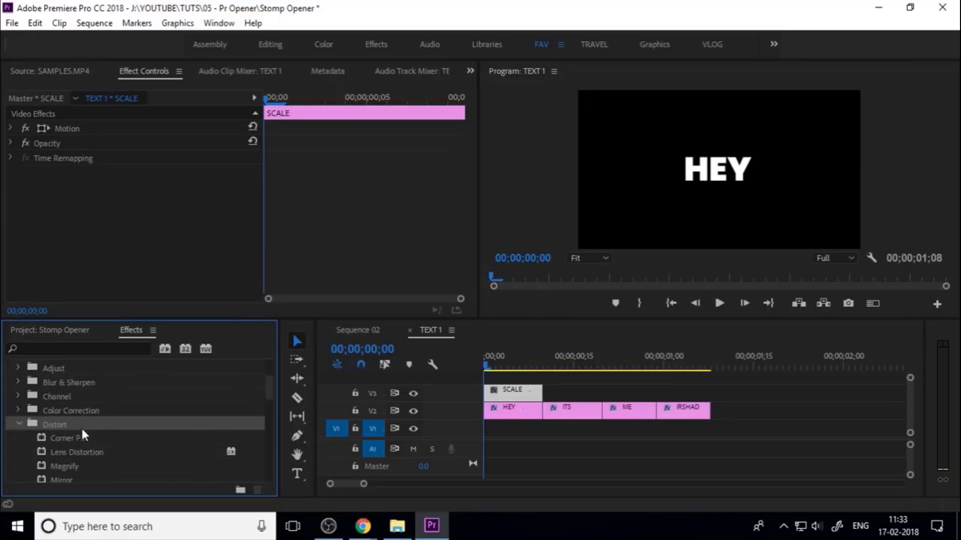
scroll(88, 437, "down", 2)
left_click_drag(88, 452, 521, 386)
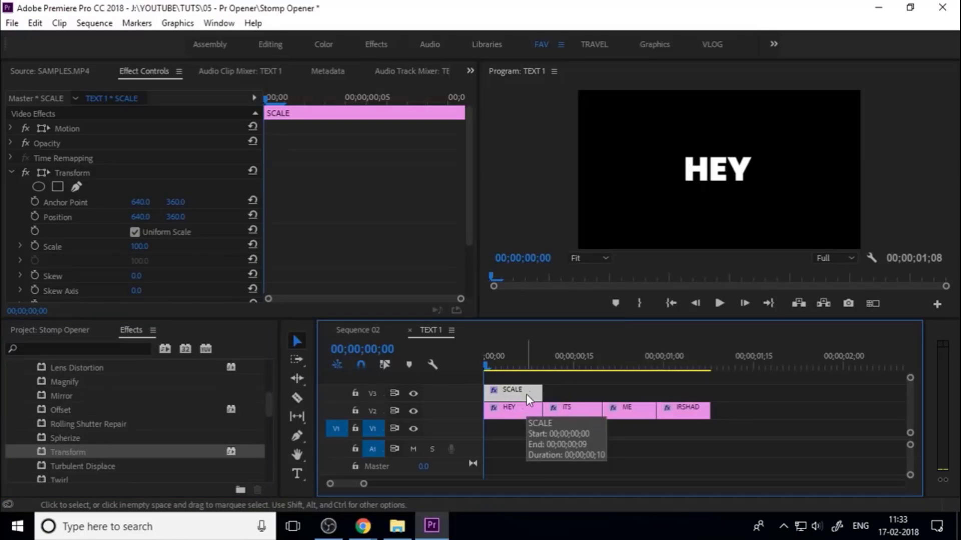
Keyframe the Transform Scale of the SCALE layer from 300 at its first frame to 100 at its end
left_click_drag(274, 103, 405, 100)
left_click(34, 246)
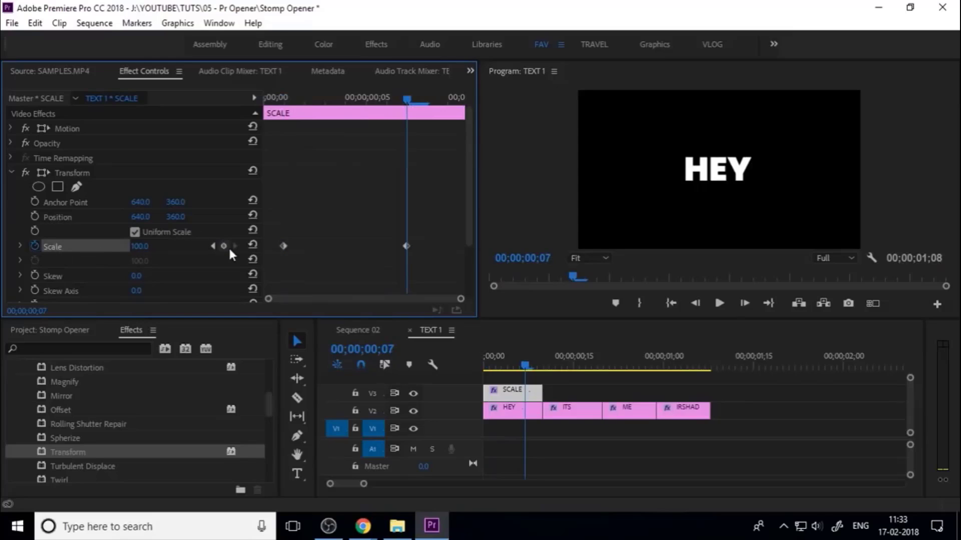
left_click(211, 246)
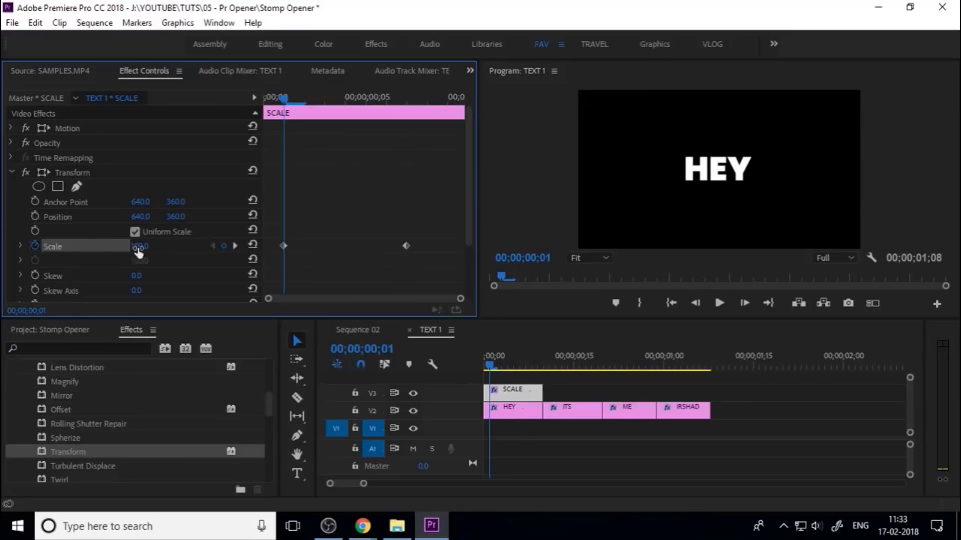
mouse_move(137, 246)
left_mouse_down()
mouse_move(240, 247)
mouse_move(144, 249)
left_mouse_up()
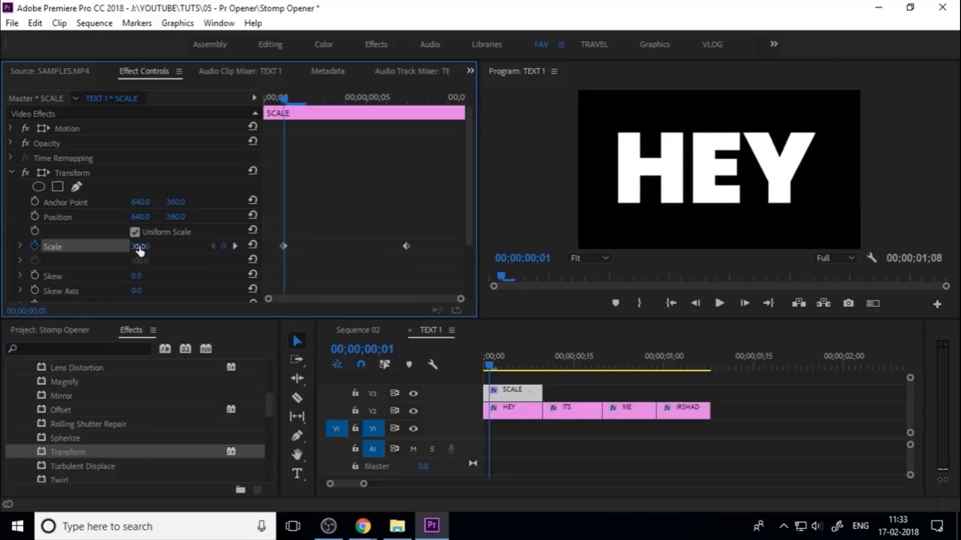
left_click_drag(318, 237, 251, 251)
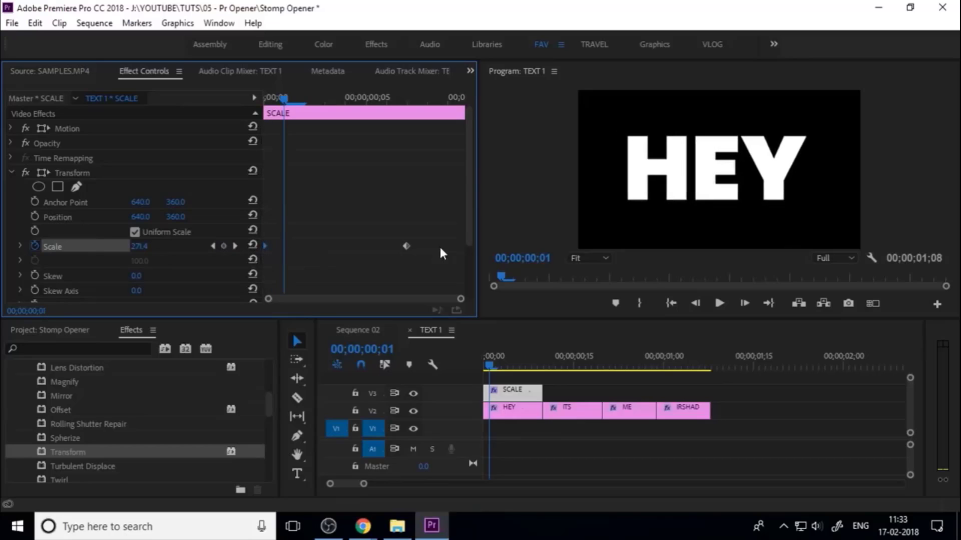
left_click_drag(409, 250, 500, 241)
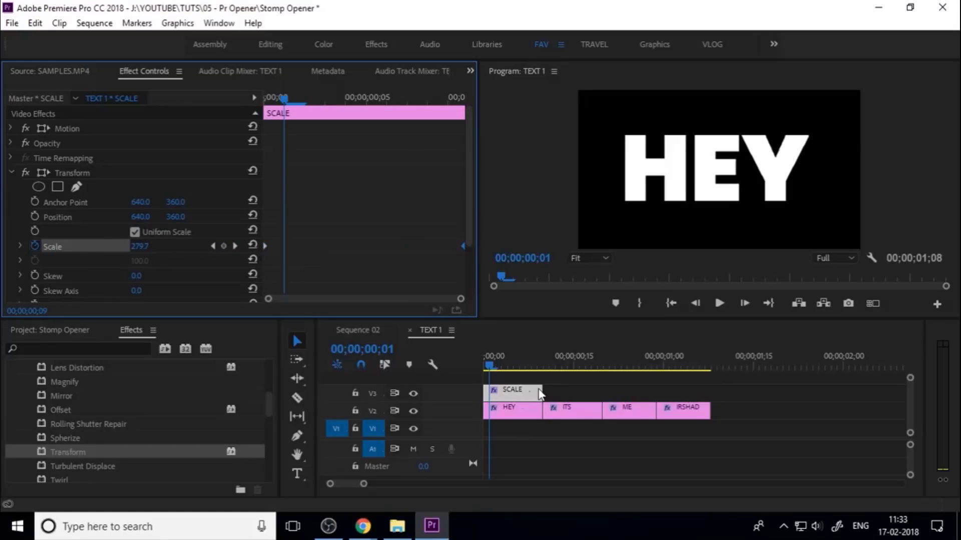
Play TEXT 1 and Sequence 02 from the beginning to check the HEY title's scaling
left_click_drag(496, 359, 461, 370)
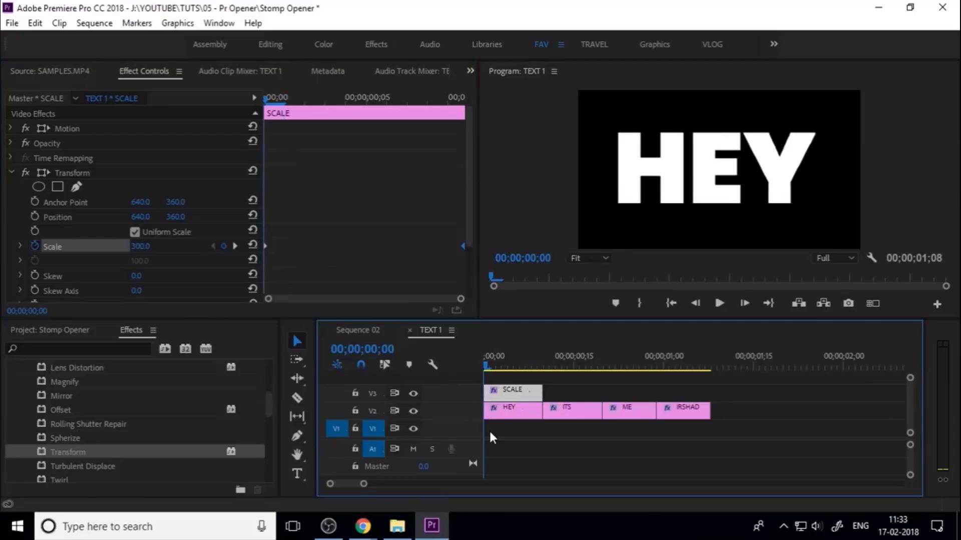
key("space")
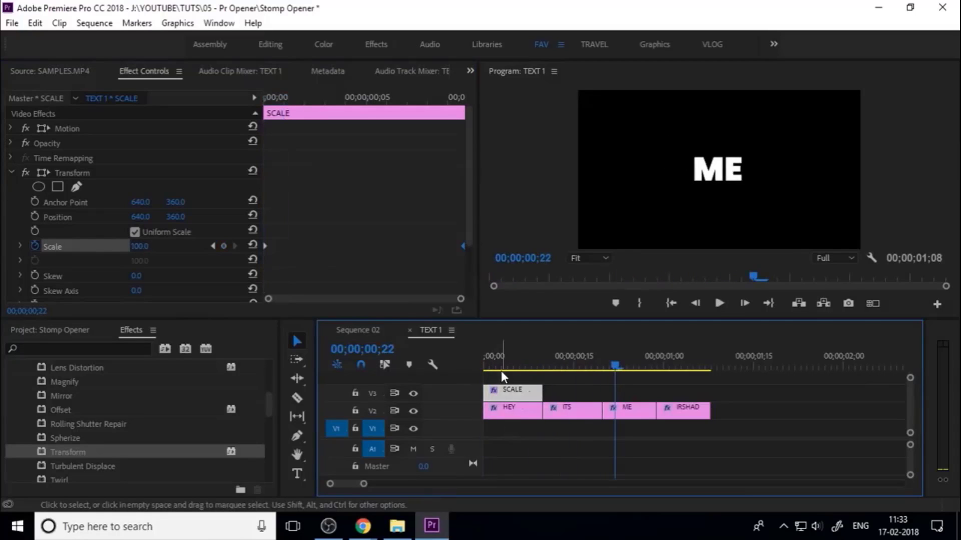
left_click(374, 329)
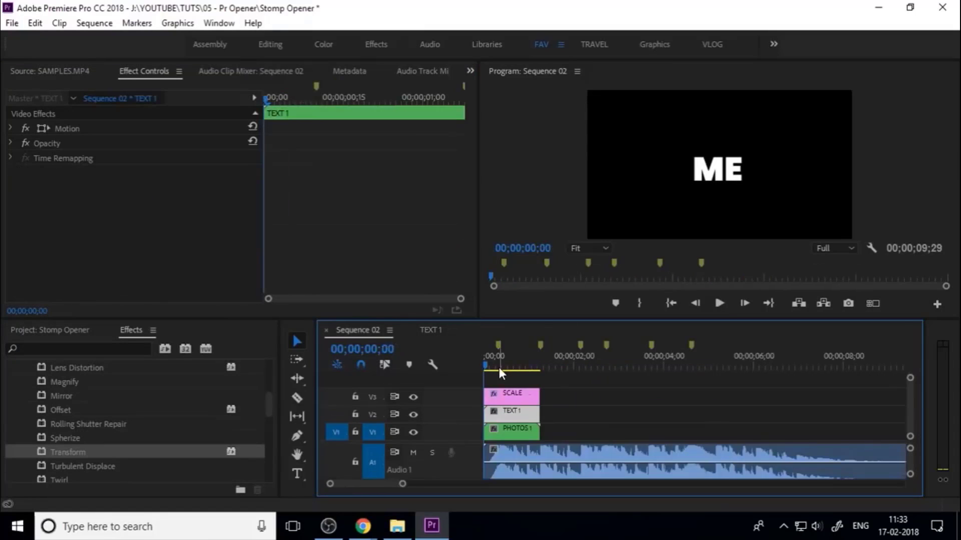
key("space")
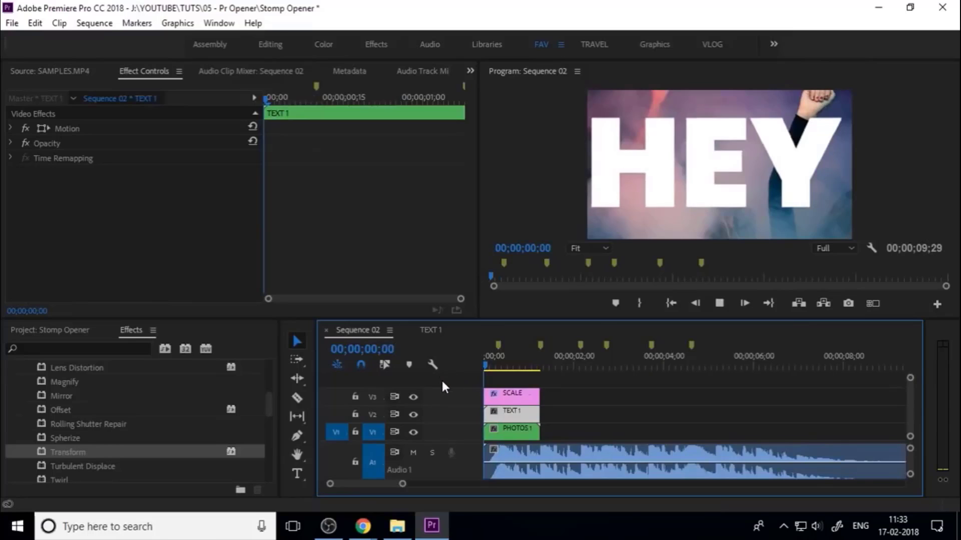
key("space")
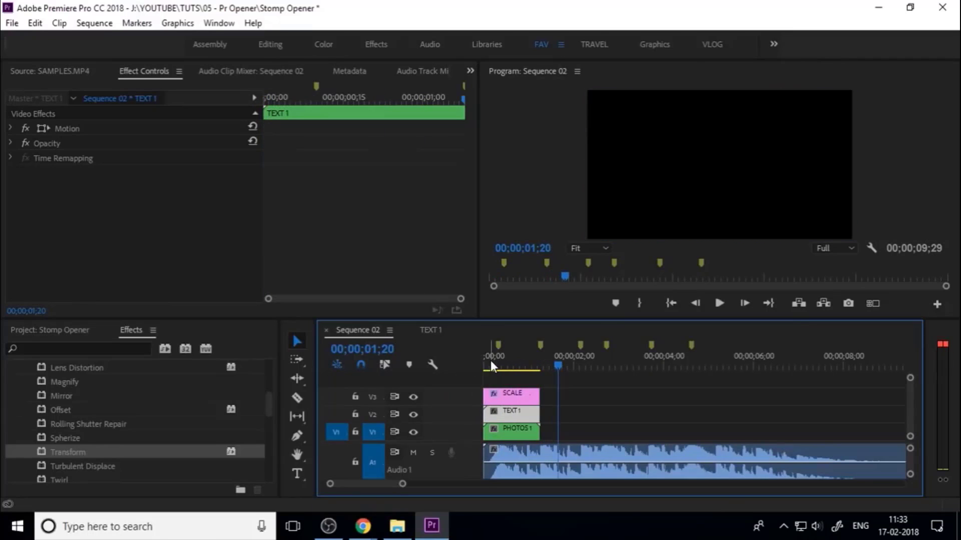
key("Home")
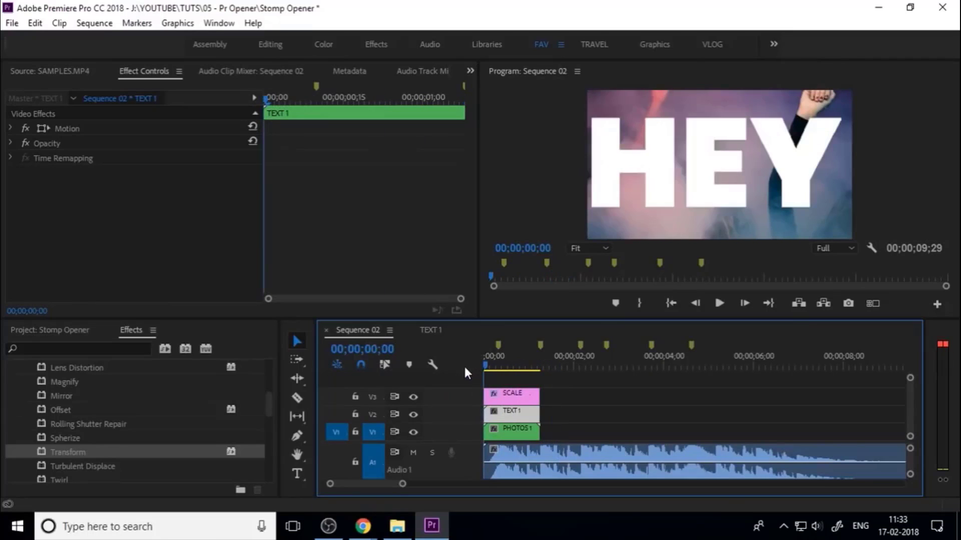
In TEXT 1, keyframe the SCALE layer's Transform Position from 681, 360 at the first frame to 640, 360 at its end
left_click(435, 329)
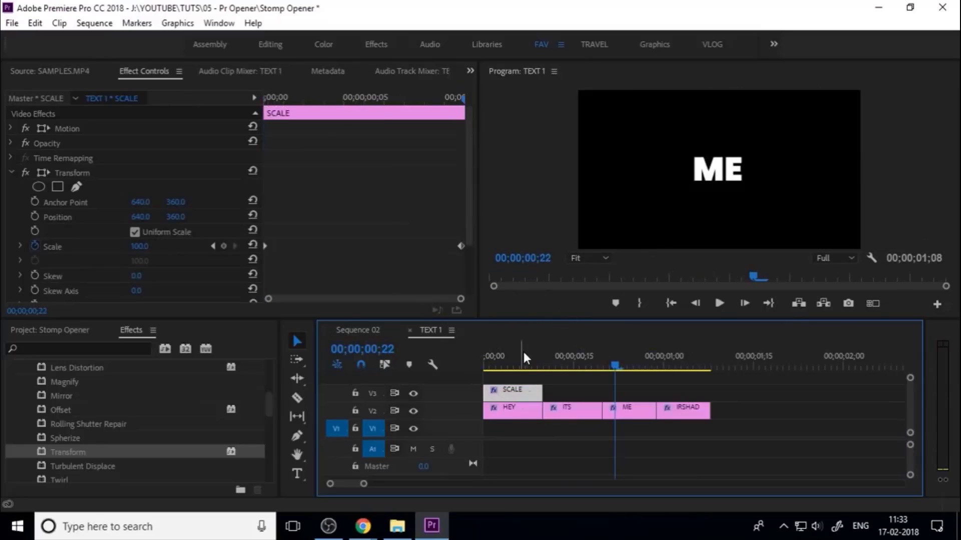
left_click(501, 358)
left_click_drag(495, 362, 459, 364)
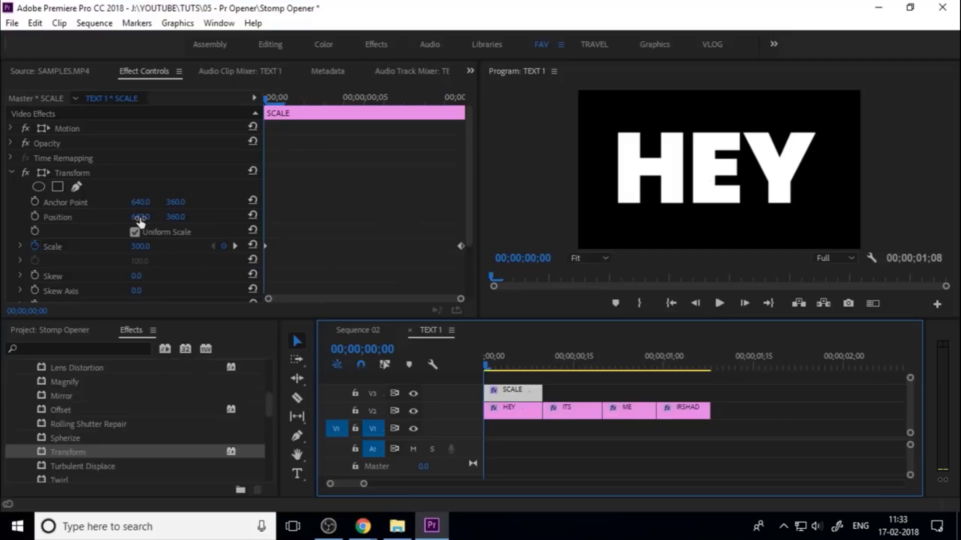
left_click_drag(140, 219, 170, 218)
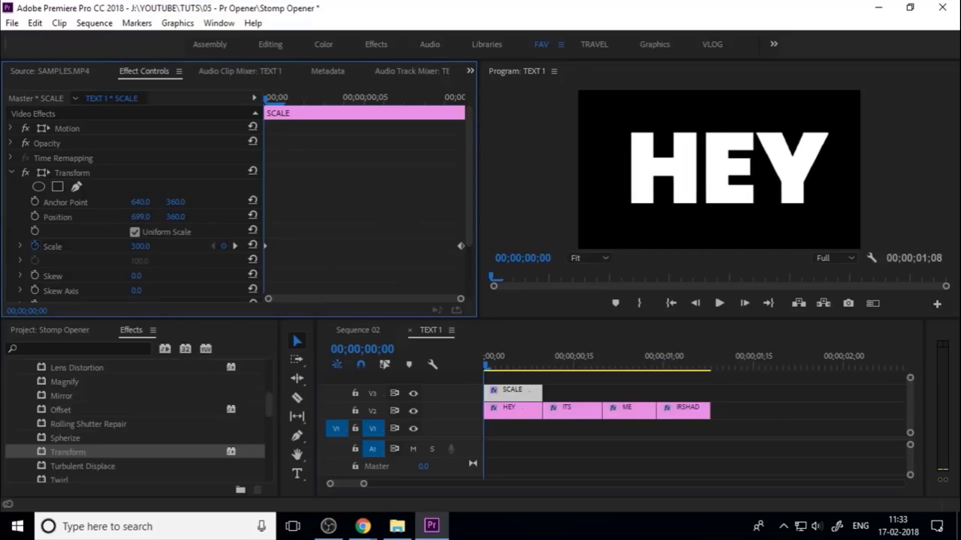
key("ctrl+z")
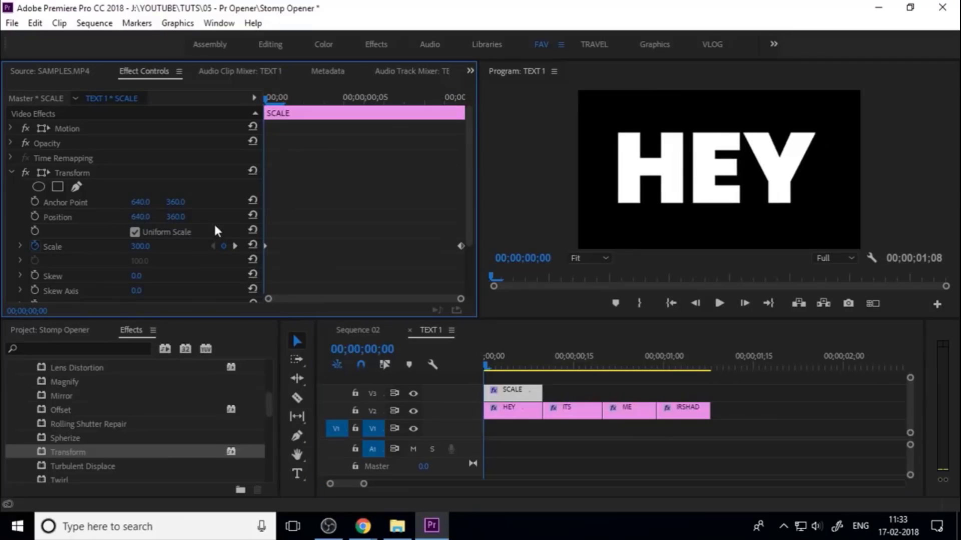
left_click(344, 98)
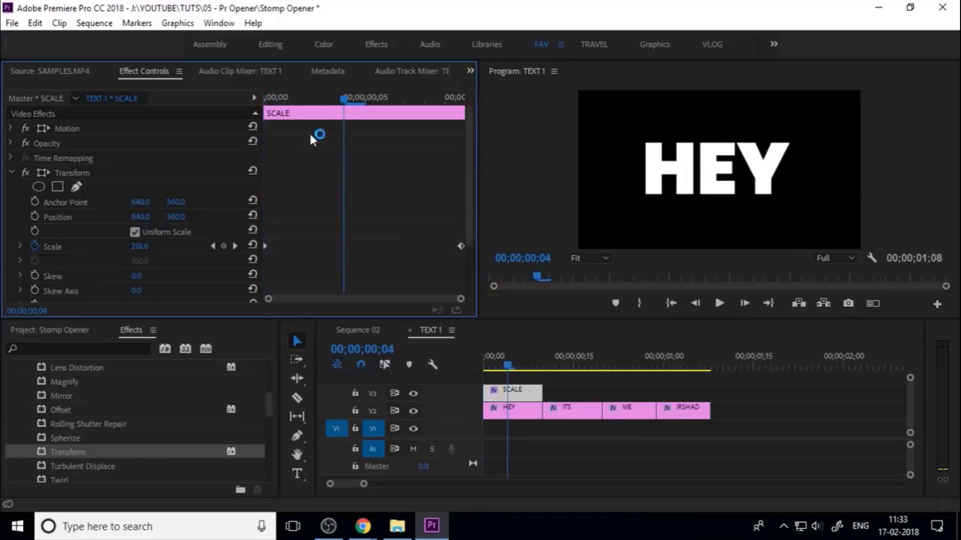
left_click(35, 217)
left_click_drag(343, 98, 268, 122)
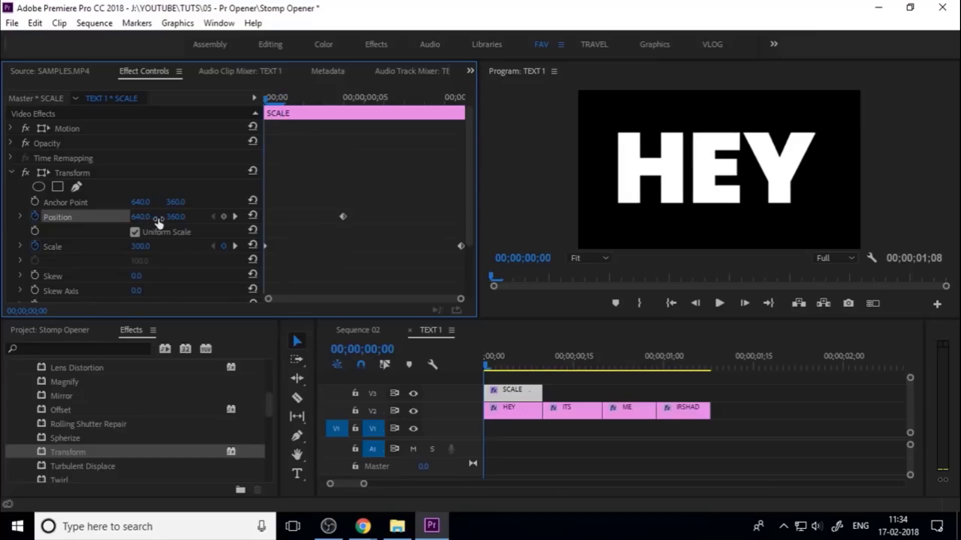
left_click_drag(168, 223, 188, 223)
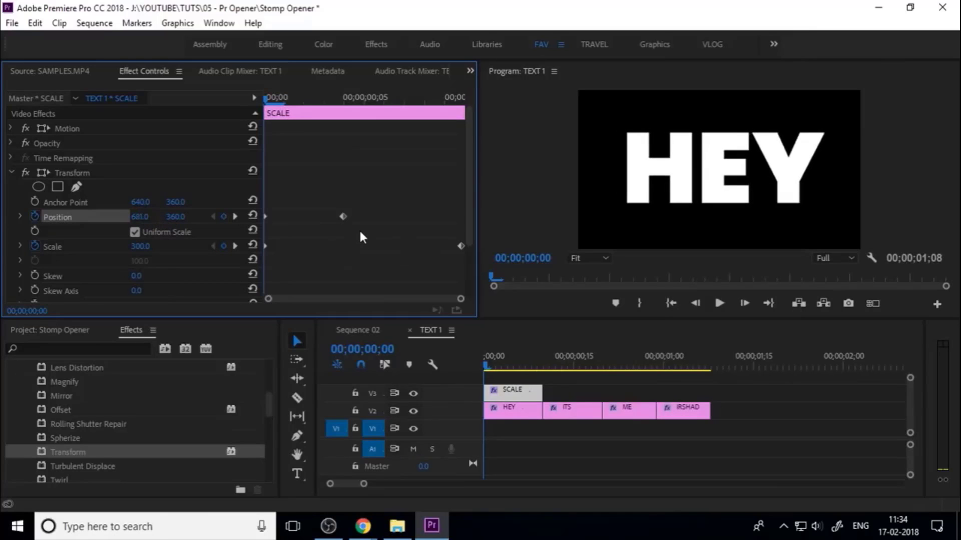
left_click_drag(345, 218, 488, 223)
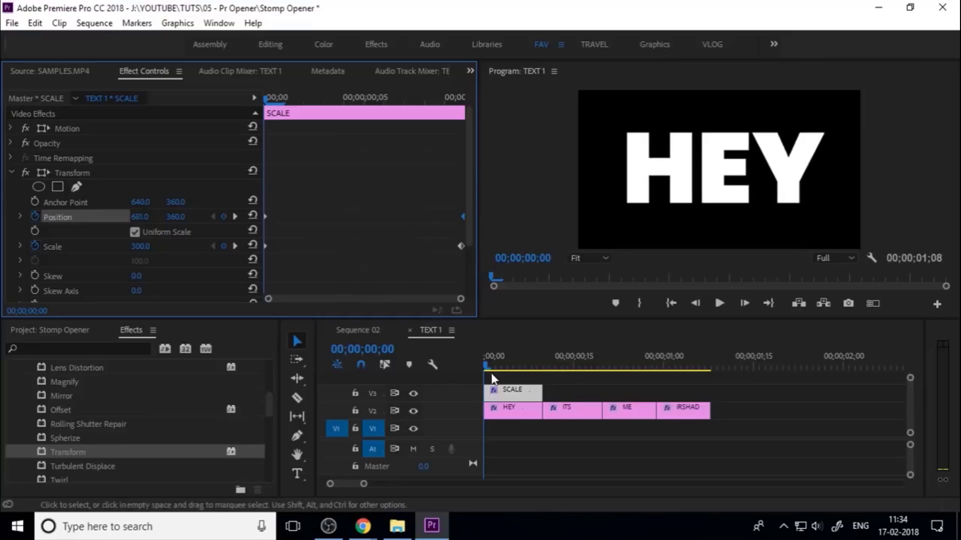
Play TEXT 1, and play Sequence 02 from the start to check the HEY title's sideways motion against the music
left_click(472, 370)
key("space")
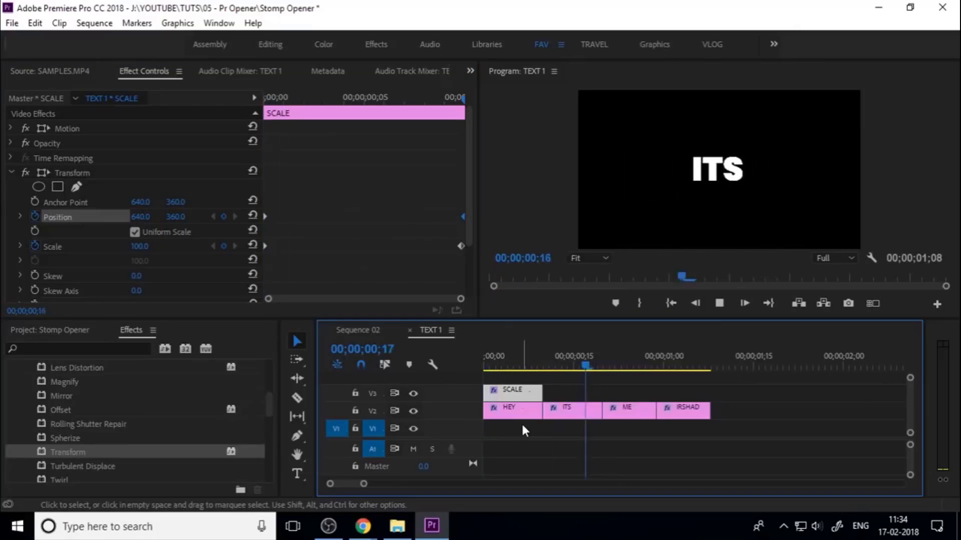
key("space")
left_click(353, 331)
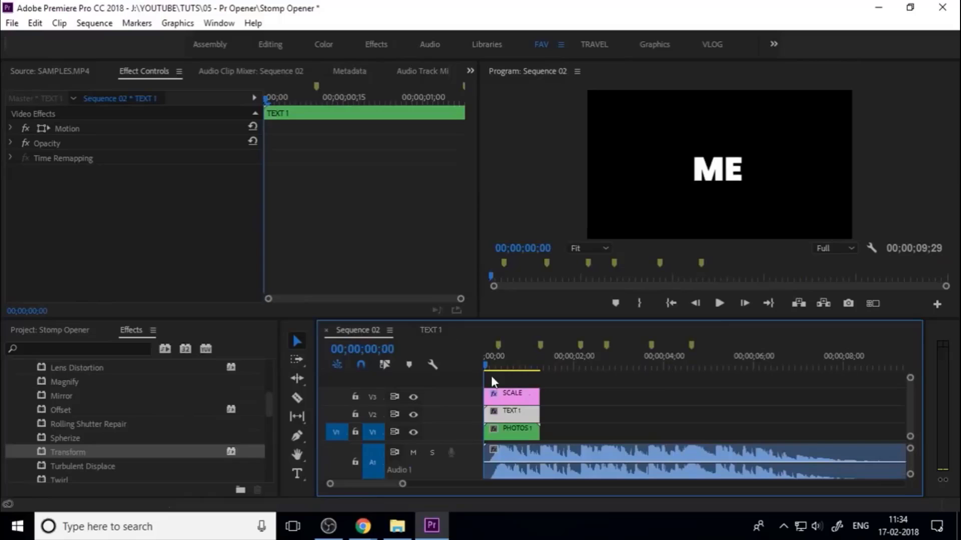
left_click_drag(502, 359, 468, 367)
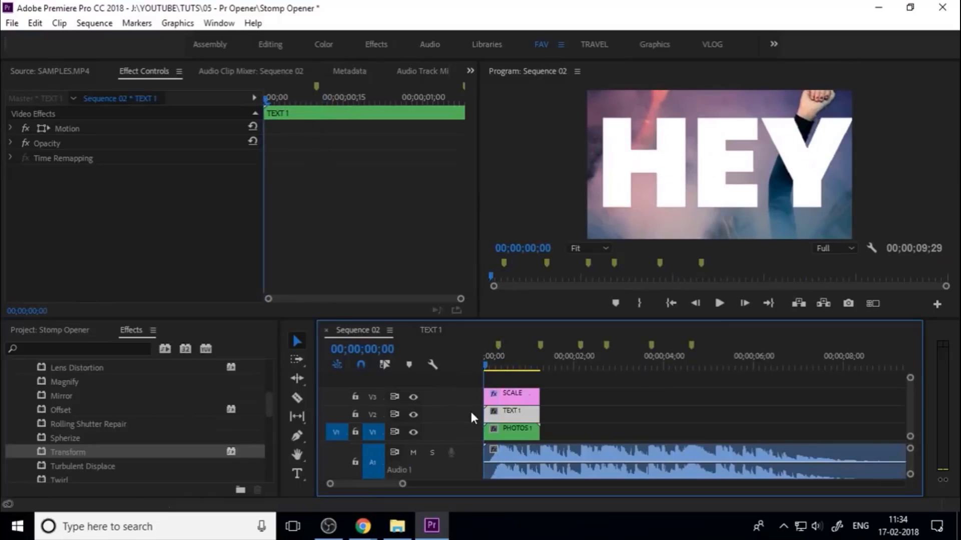
key("space")
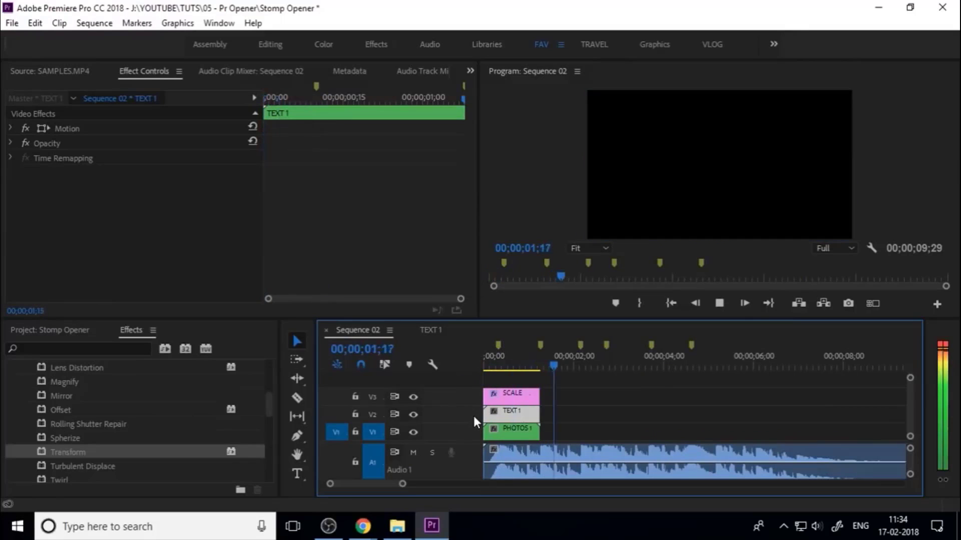
left_click_drag(527, 358, 460, 368)
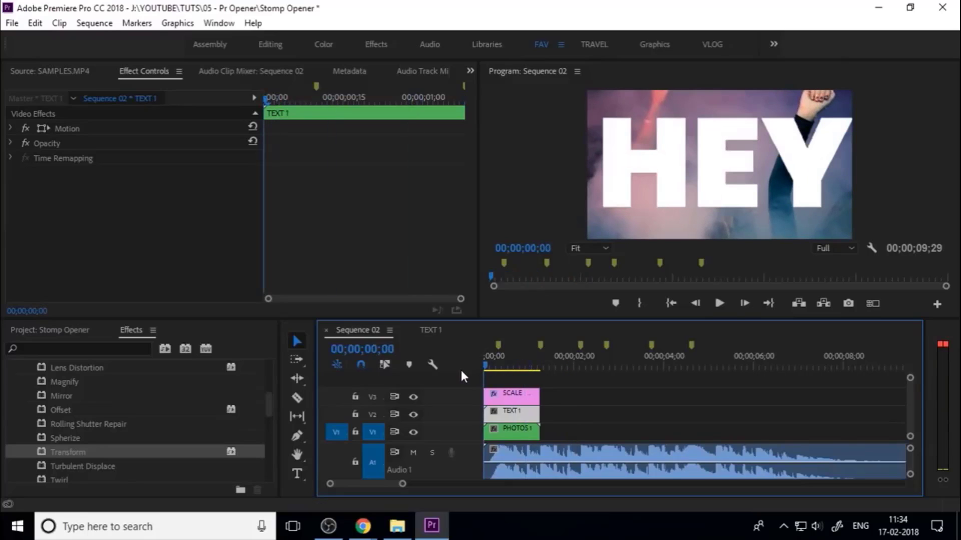
Look over the items in the project bin and replay Sequence 02, returning to 00;00;00;00
left_click(593, 406)
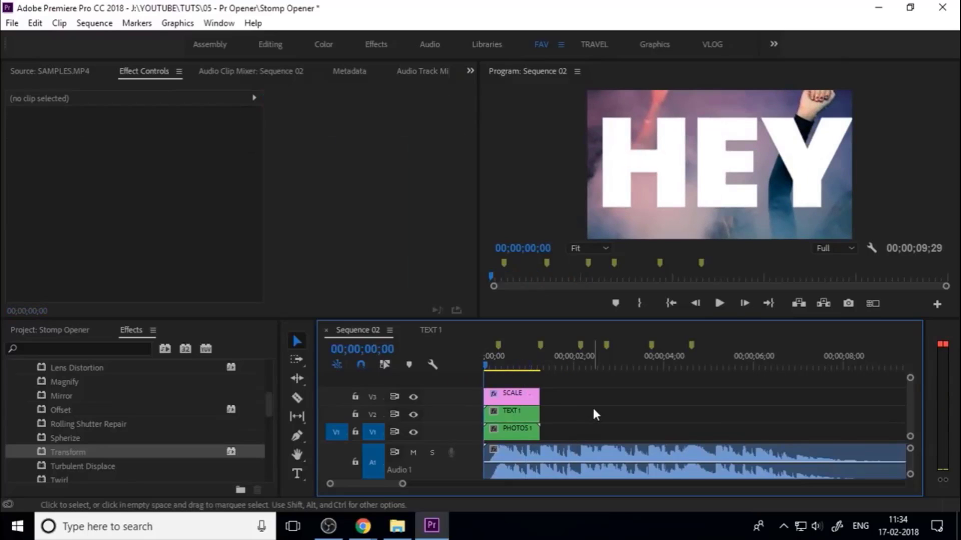
left_click_drag(497, 360, 520, 367)
left_click(91, 330)
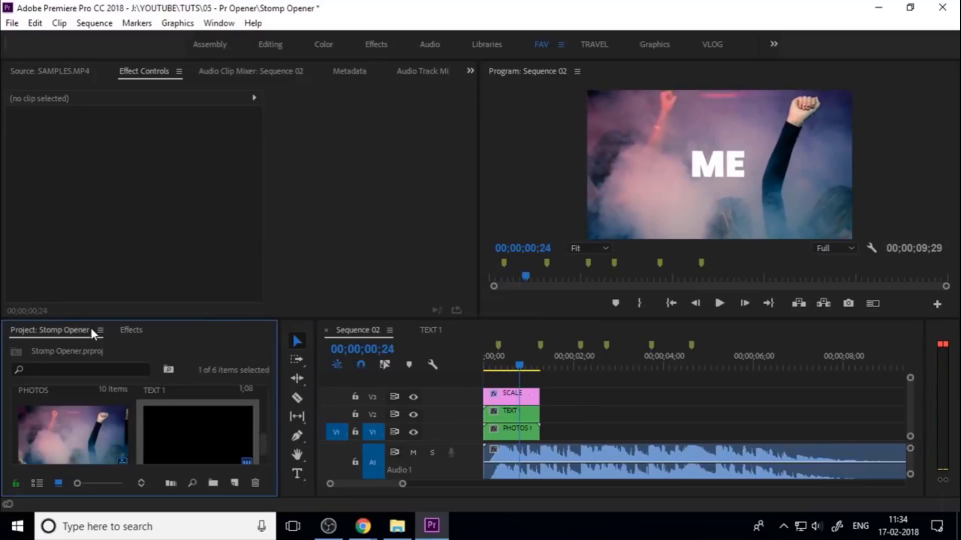
scroll(155, 383, "down", 1)
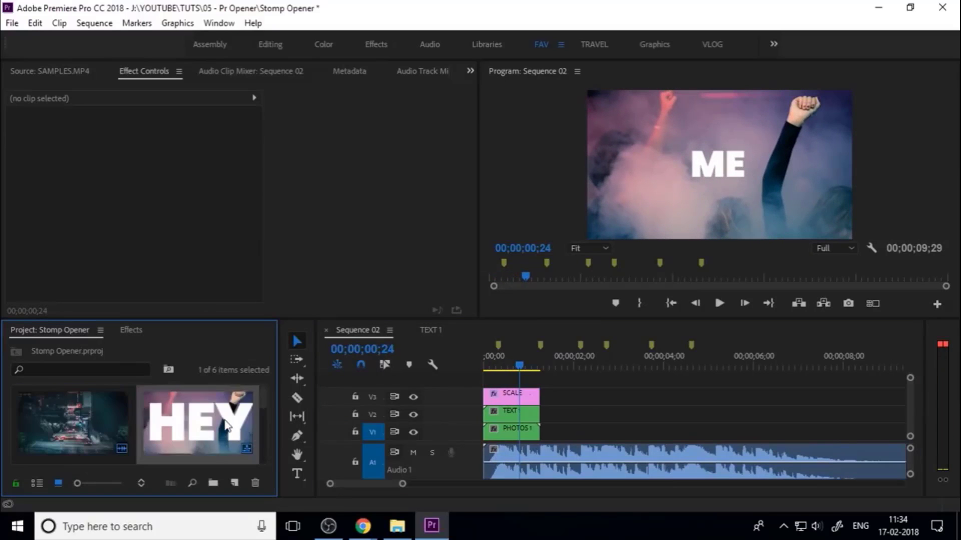
left_click_drag(520, 366, 466, 379)
key("space")
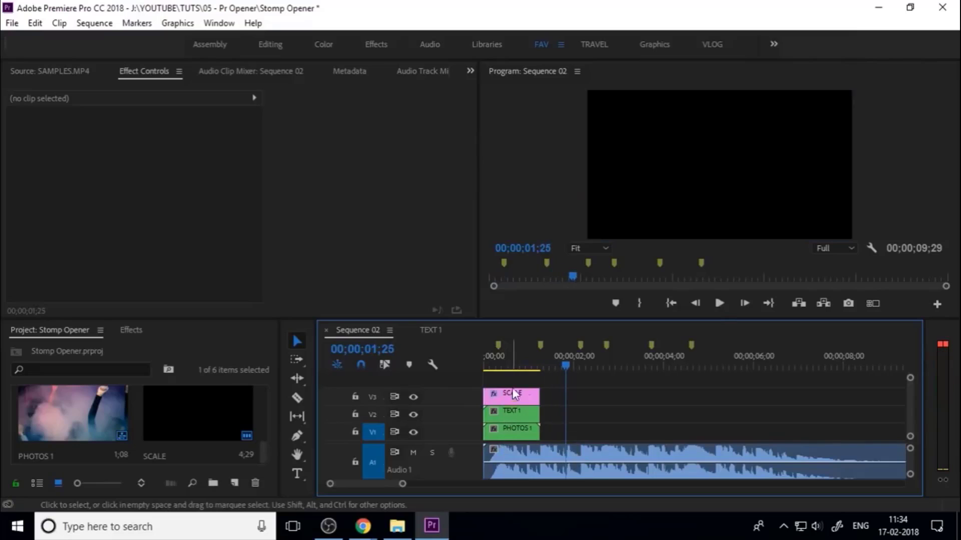
left_click(494, 361)
left_click_drag(493, 362, 480, 364)
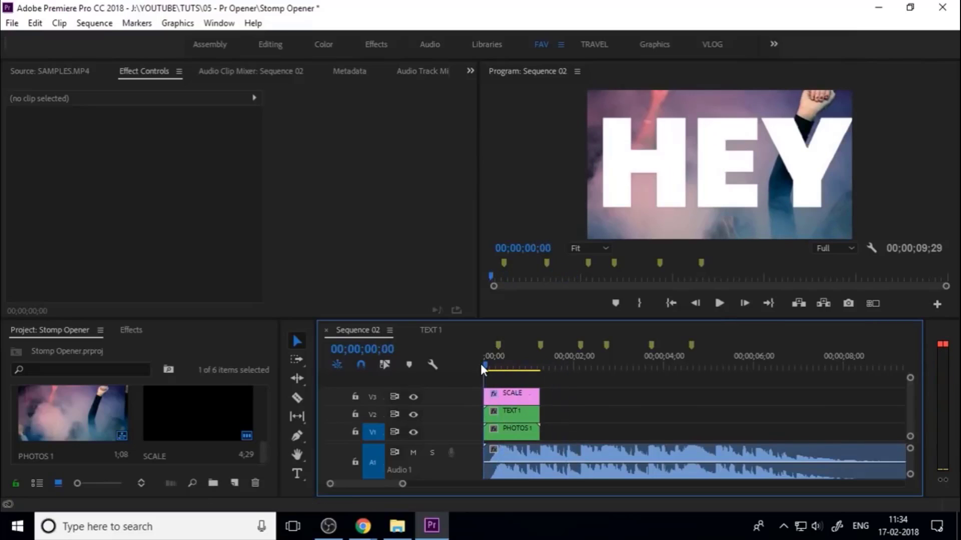
Open the TEXT 1 nested sequence from Sequence 02 and show its SCALE layer's effect settings
left_click(515, 398)
left_click(520, 412)
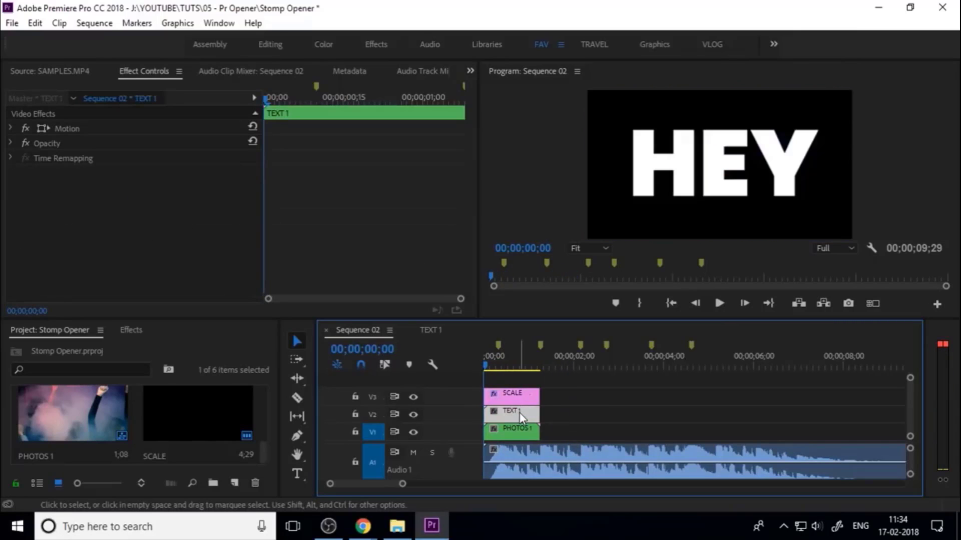
double_click(516, 408)
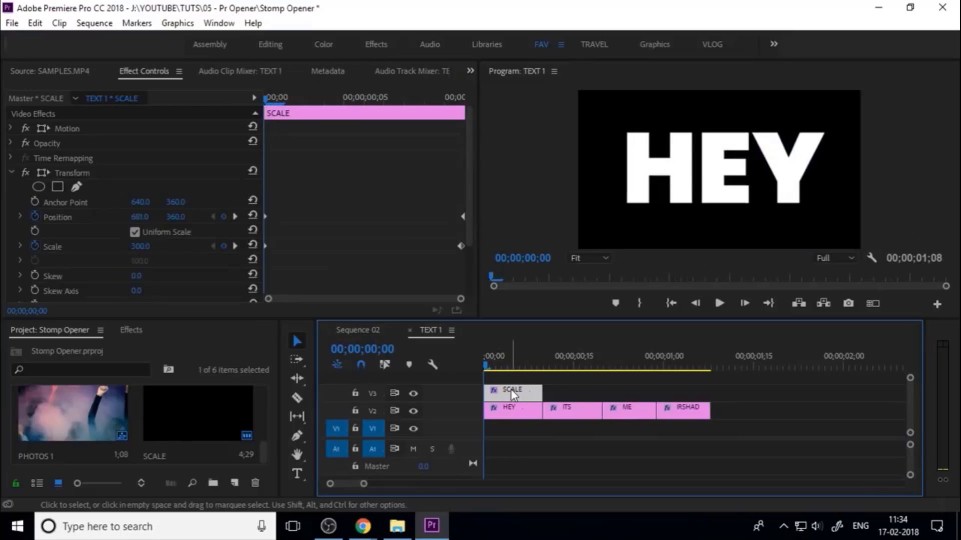
left_click(139, 247)
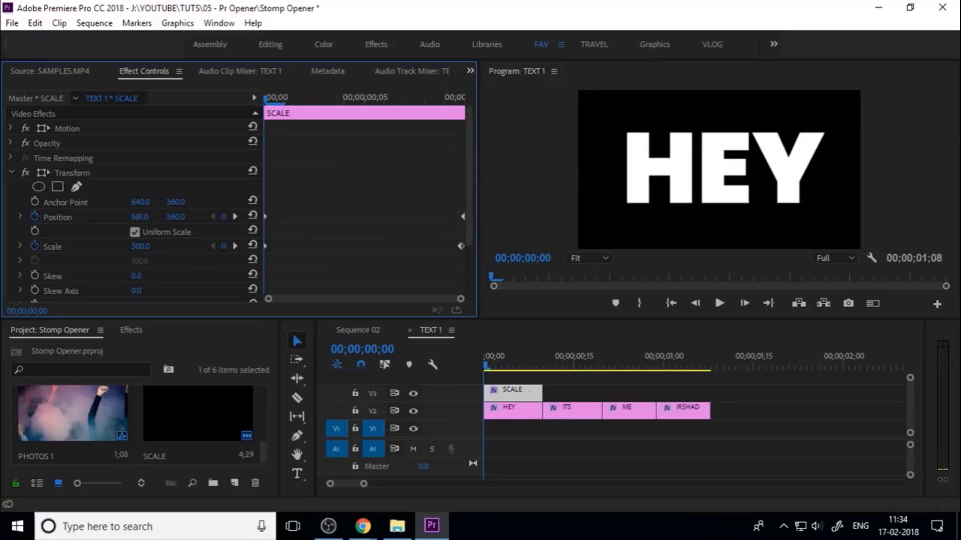
left_click(144, 242)
left_click(148, 245)
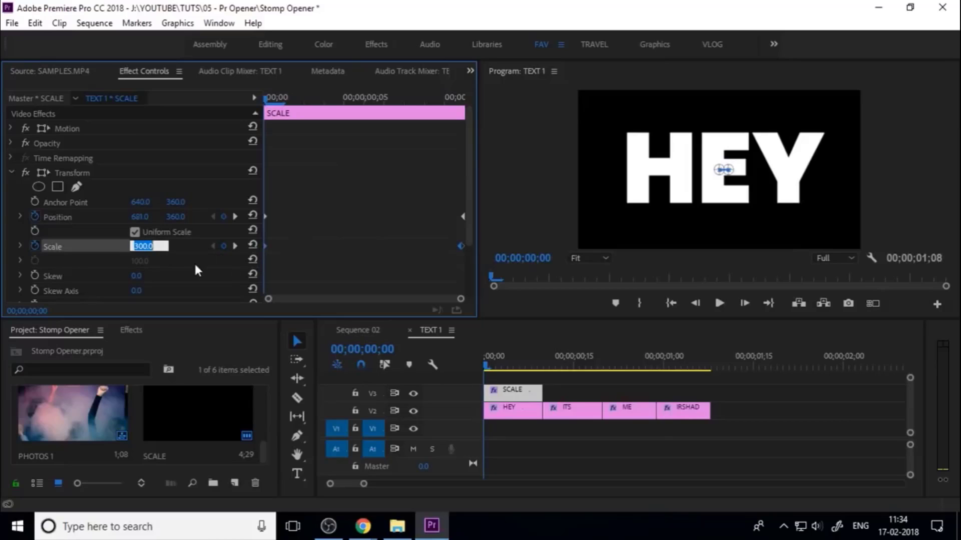
type("600")
key("Escape")
scroll(183, 274, "down", 3)
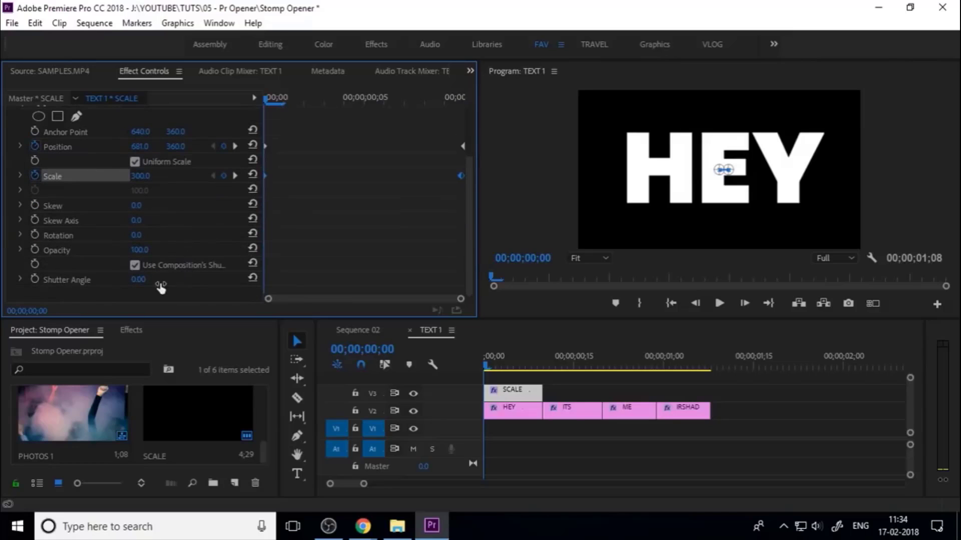
left_click(492, 413)
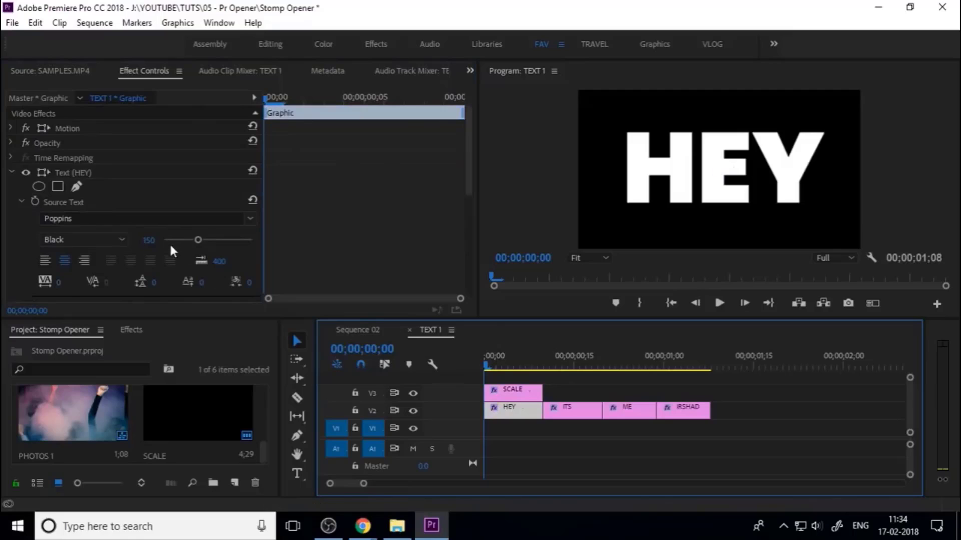
left_click(11, 172)
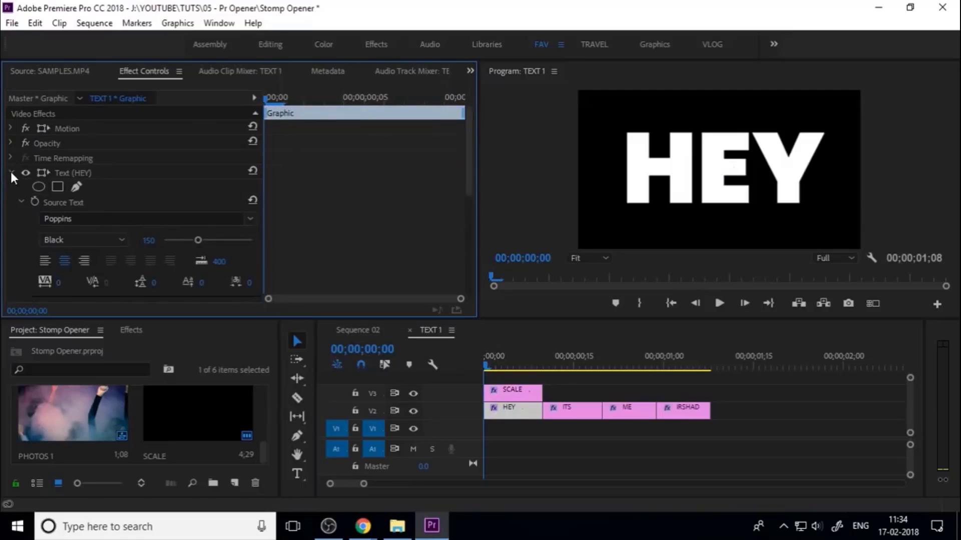
Turn off Use Composition's Shutter Angle in the SCALE layer's Transform effect and return the playhead to 00;00;00;00
left_click(516, 394)
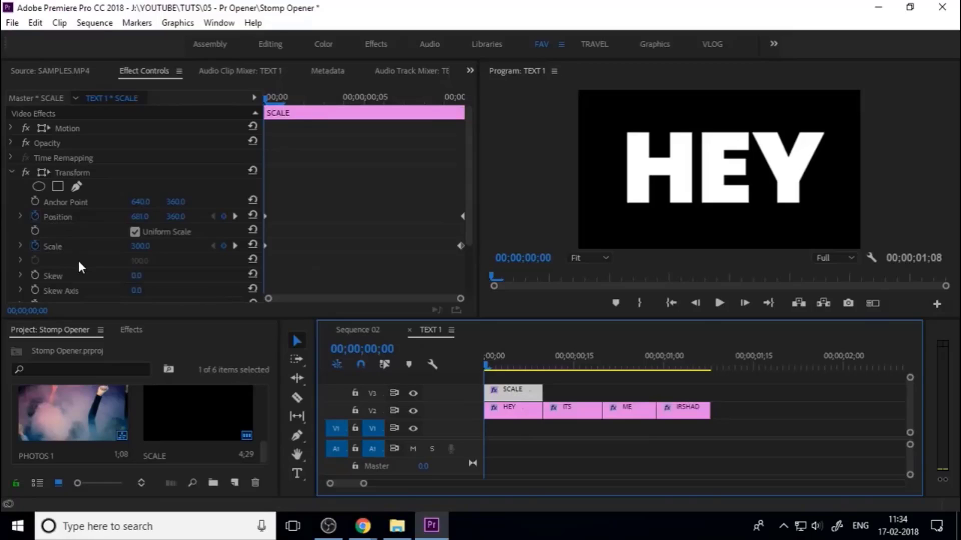
scroll(77, 259, "down", 4)
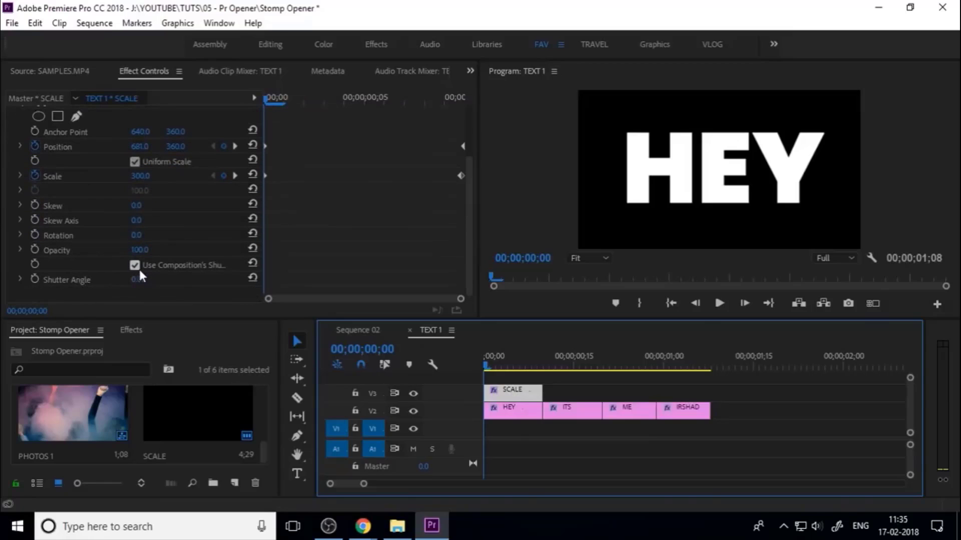
left_click(135, 265)
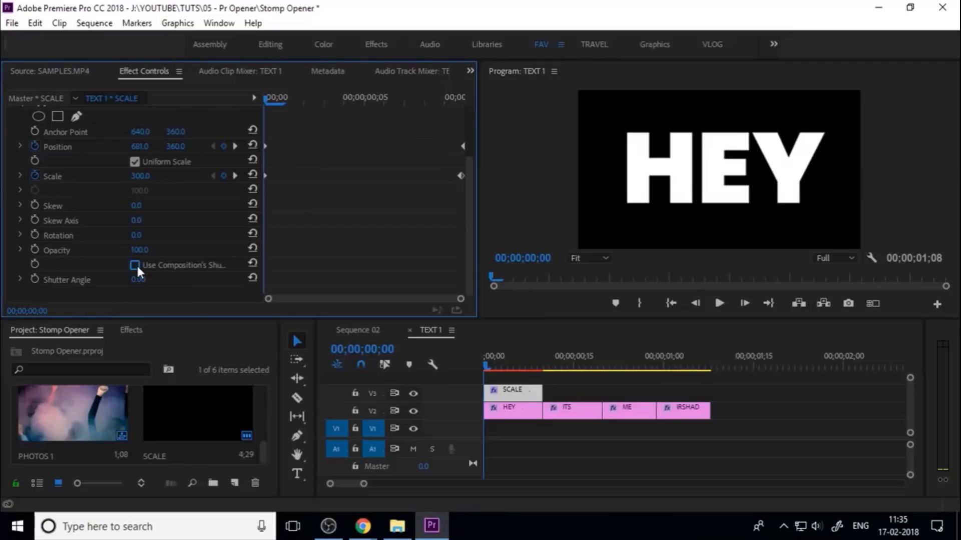
left_click(135, 266)
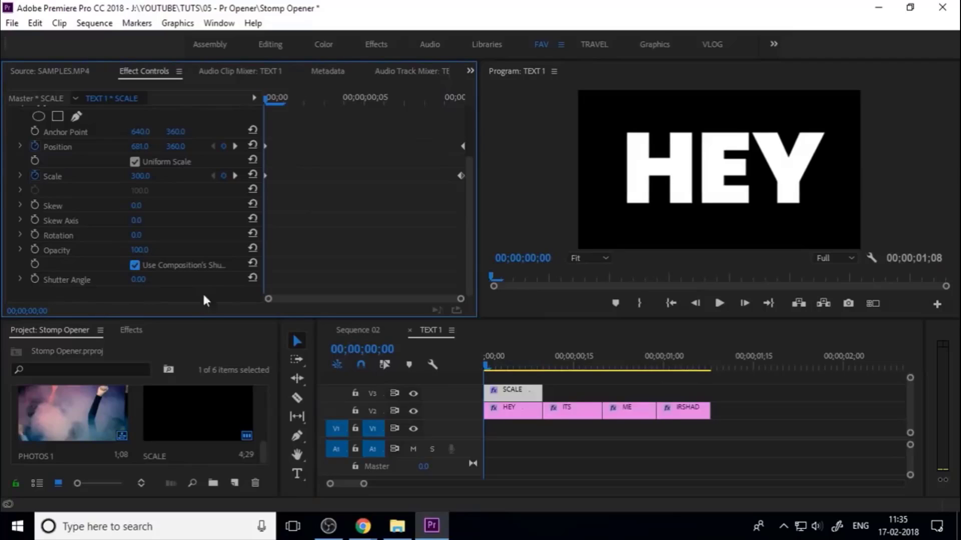
left_click(500, 361)
left_click_drag(500, 361, 479, 370)
Set the SCALE layer's Transform Position and Scale keyframes to Bezier temporal interpolation and reshape the Scale velocity curve
left_click(323, 129)
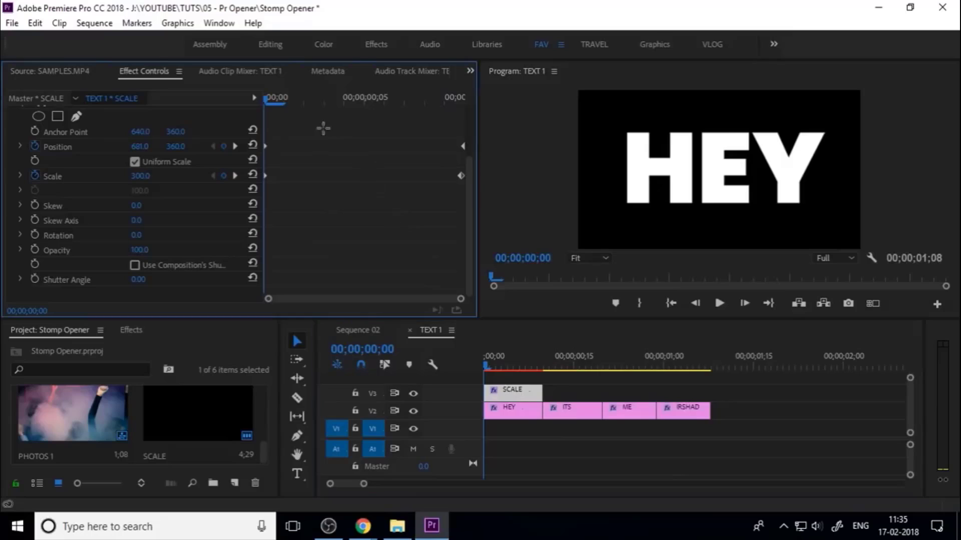
left_click_drag(421, 128, 458, 191)
right_click(462, 175)
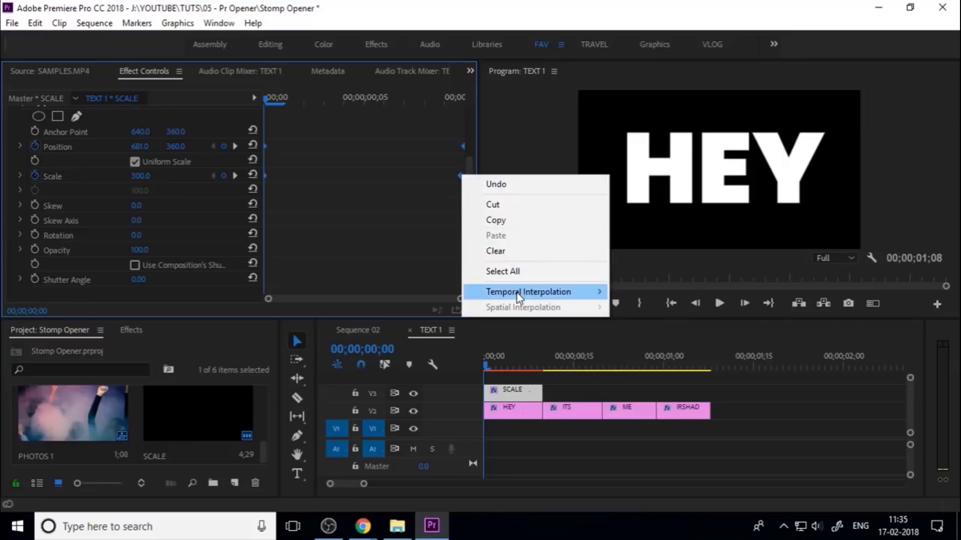
mouse_move(508, 293)
left_click(414, 324)
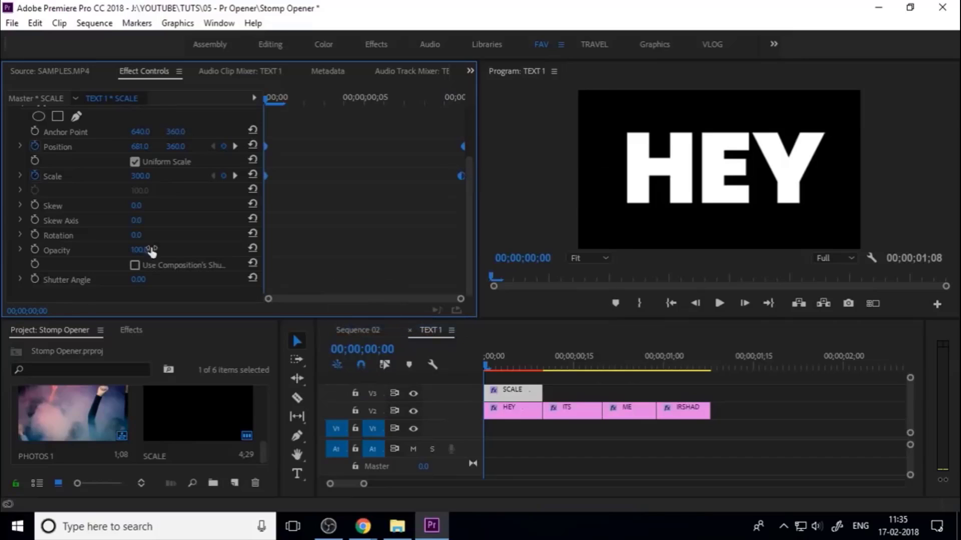
right_click(461, 176)
mouse_move(527, 293)
left_click(414, 313)
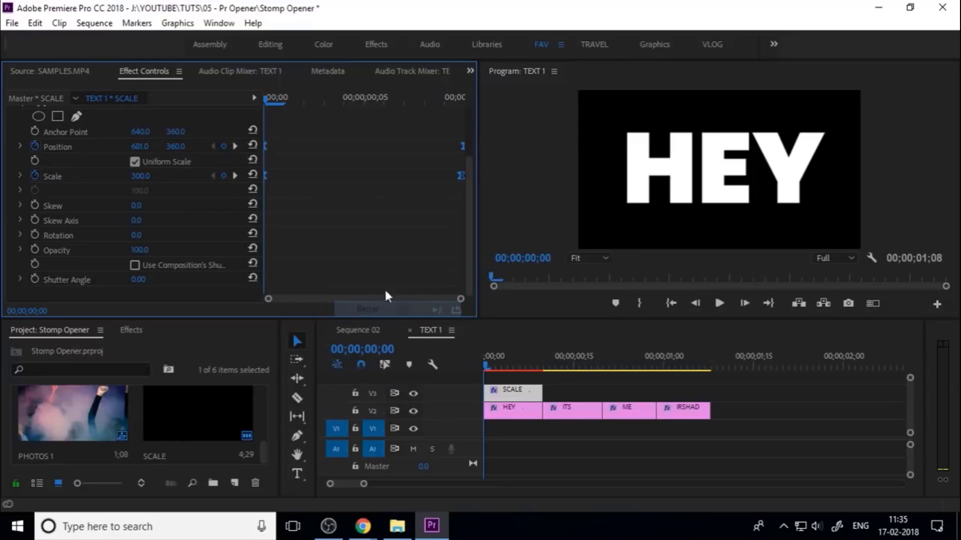
left_click(20, 175)
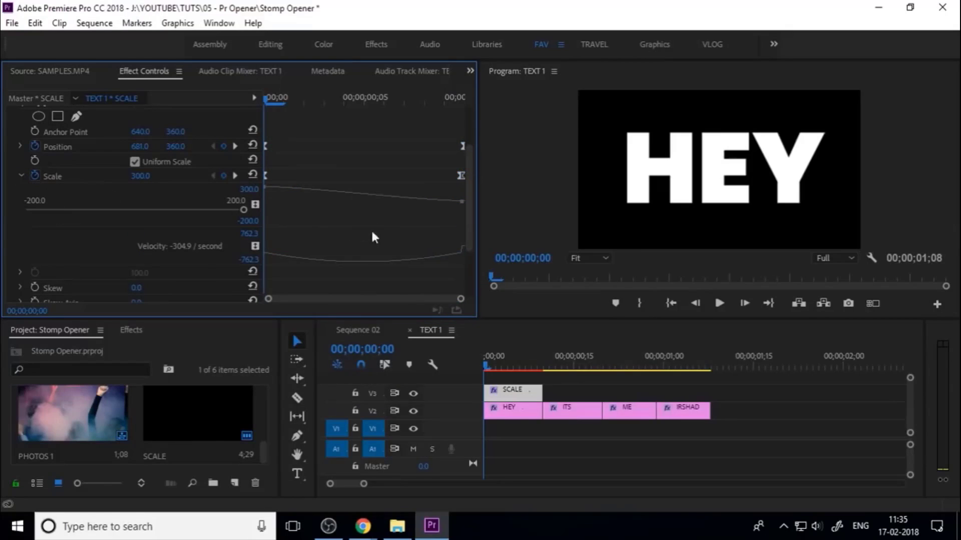
left_click_drag(473, 259, 350, 256)
Play Sequence 02 repeatedly from the start to check the HEY title's eased motion against the photos and music
left_click(358, 330)
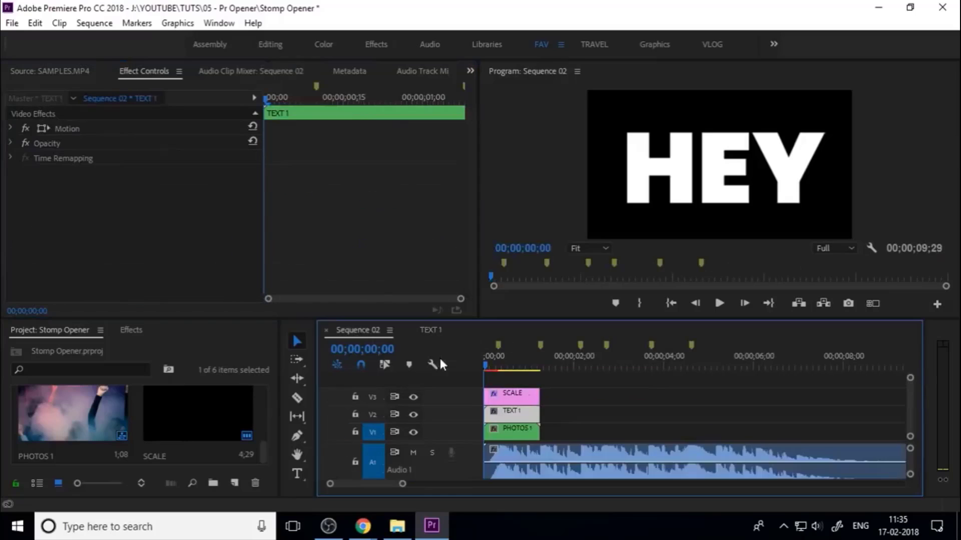
key("space")
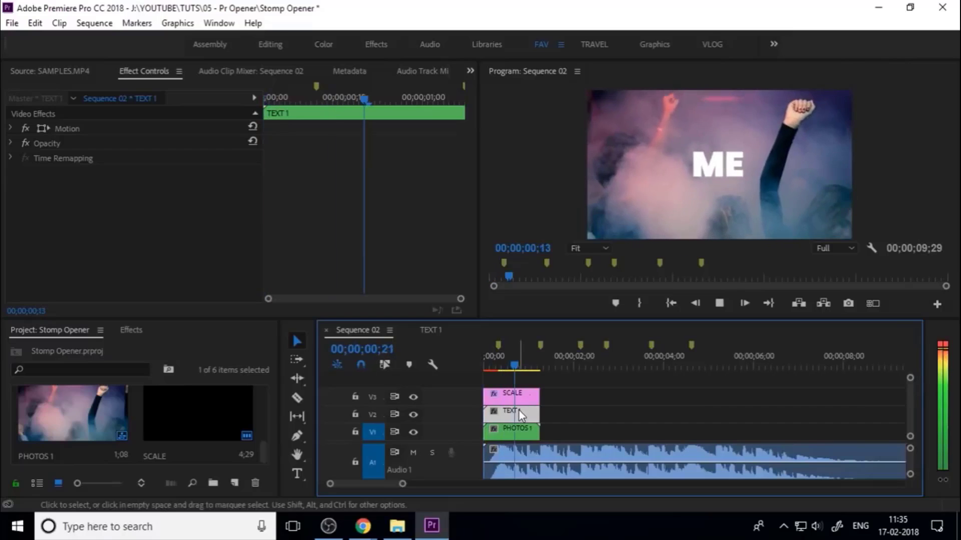
left_click(497, 362)
left_click_drag(496, 361, 446, 370)
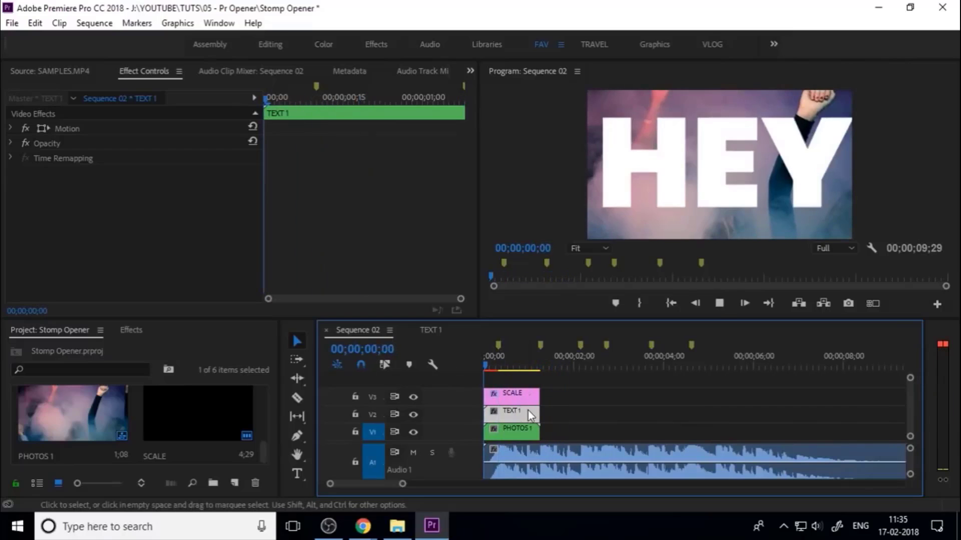
key("space")
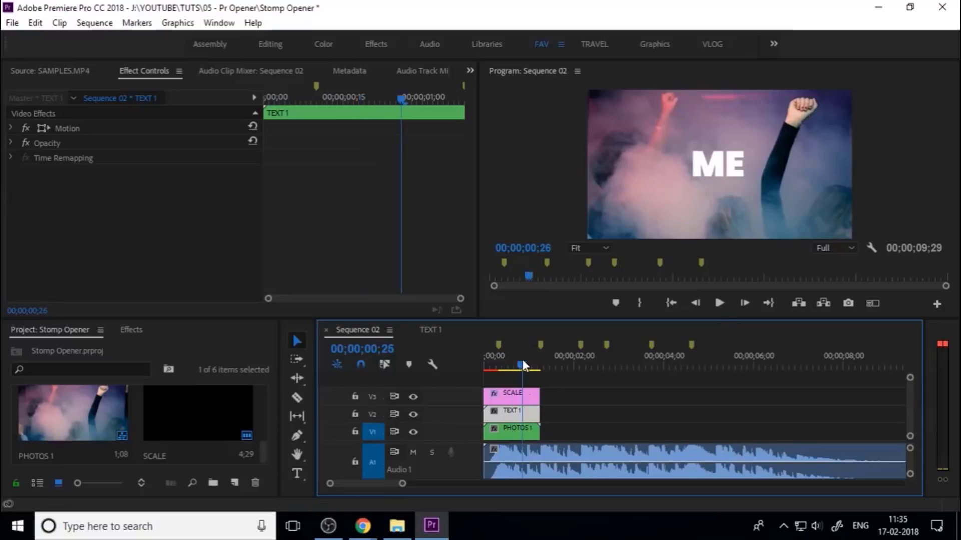
left_click_drag(501, 361, 459, 364)
key("space")
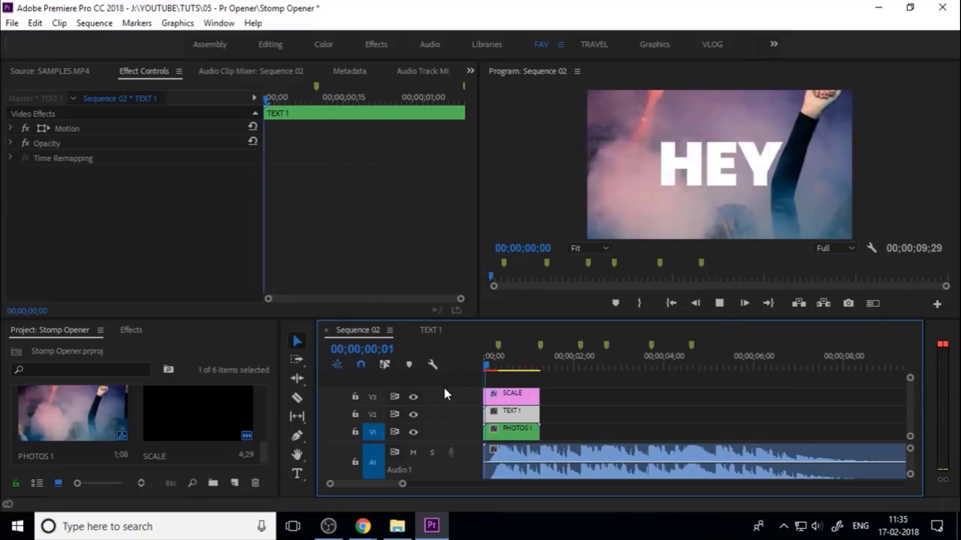
left_click_drag(508, 364, 539, 361)
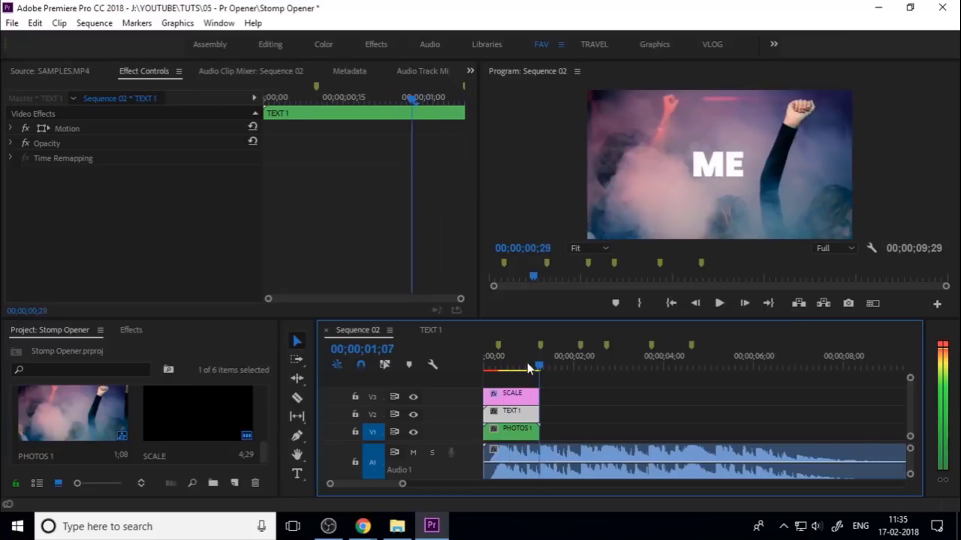
left_click_drag(527, 362, 449, 372)
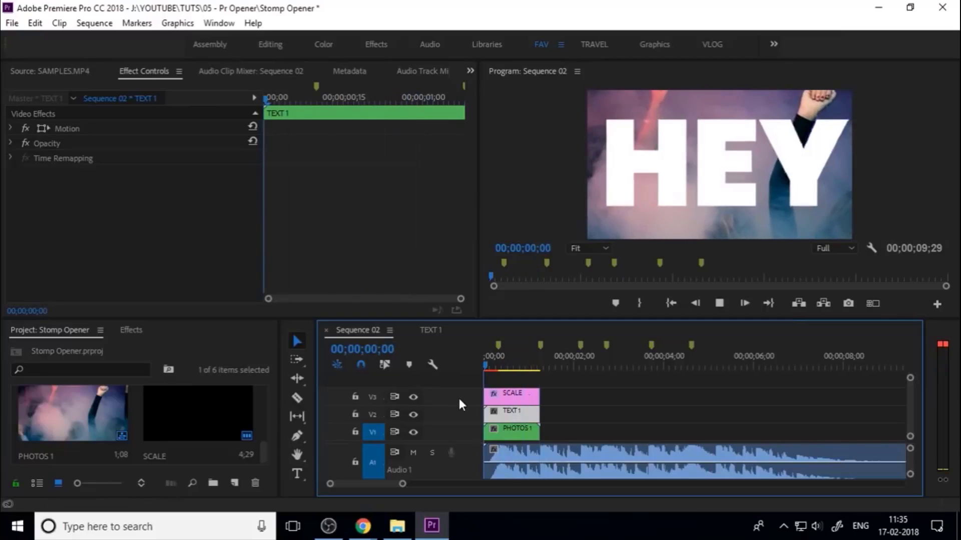
key("space")
left_click_drag(517, 365, 449, 380)
key("space")
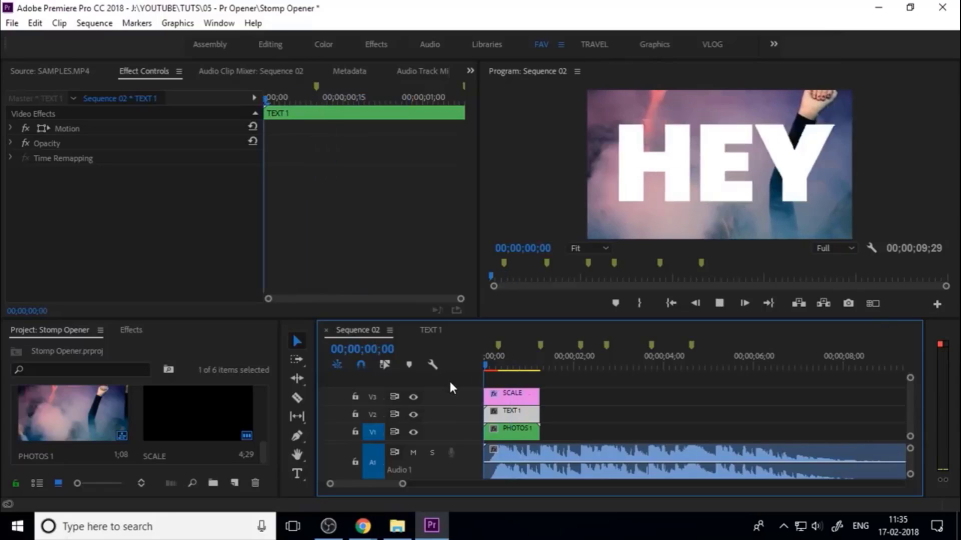
key("space")
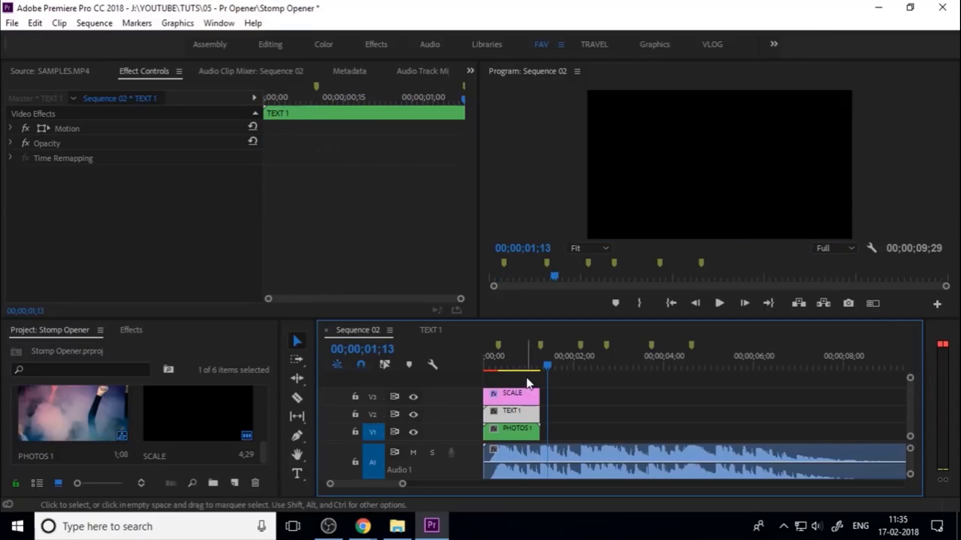
Try moving the SCALE, TEXT 1 and PHOTOS 1 clips together to a later point in Sequence 02, and undo the move
left_click(556, 380)
left_click_drag(523, 423, 523, 445)
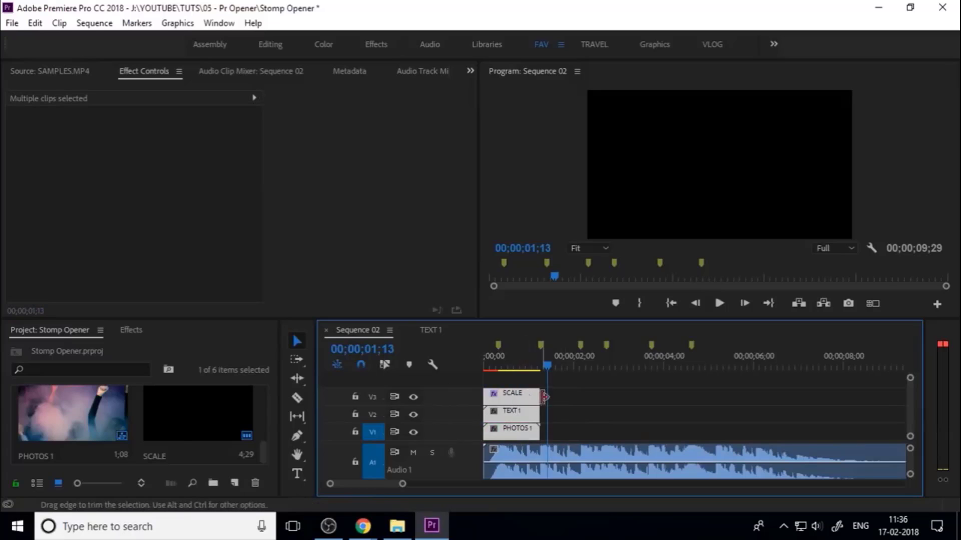
left_click_drag(525, 412, 590, 412)
key("ctrl+z")
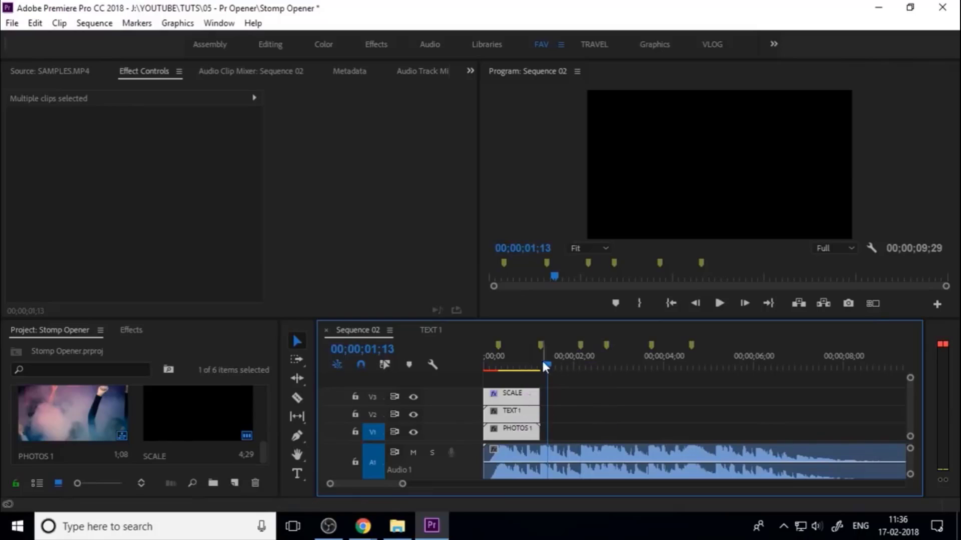
left_click(502, 361)
left_click(586, 429)
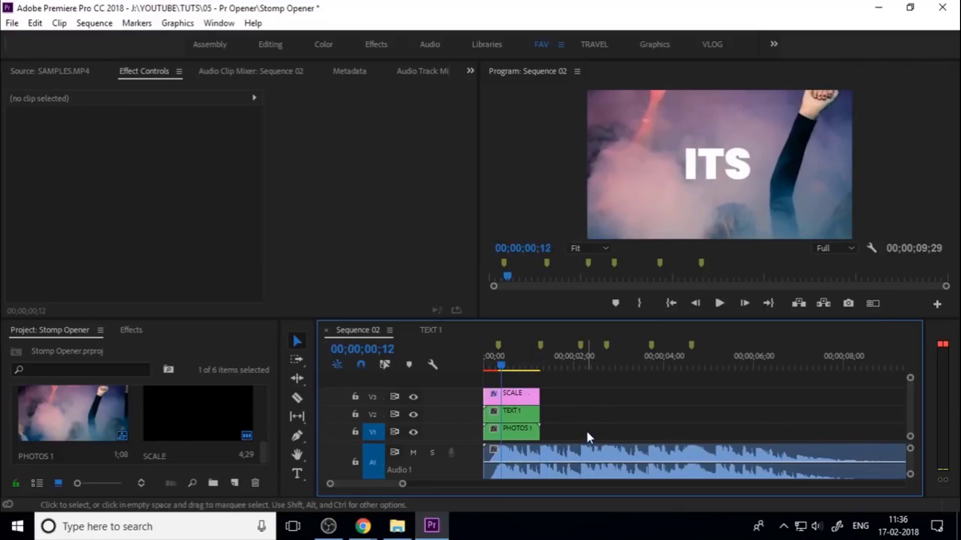
Scrub Sequence 02 to 00;00;01;00, look through the project bin's sequences and folders, and return the playhead to 00;00;00;00
left_click_drag(509, 354, 529, 371)
left_click(134, 329)
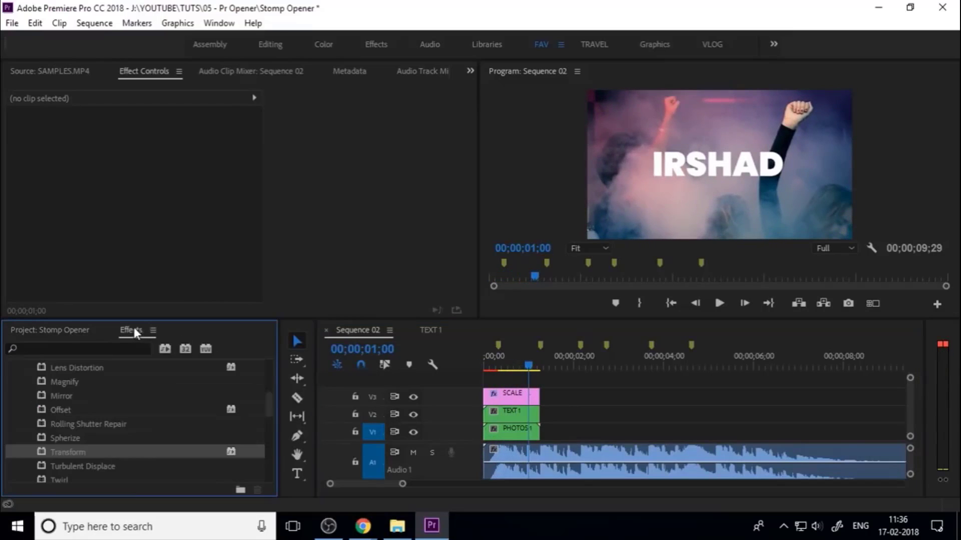
left_click(80, 330)
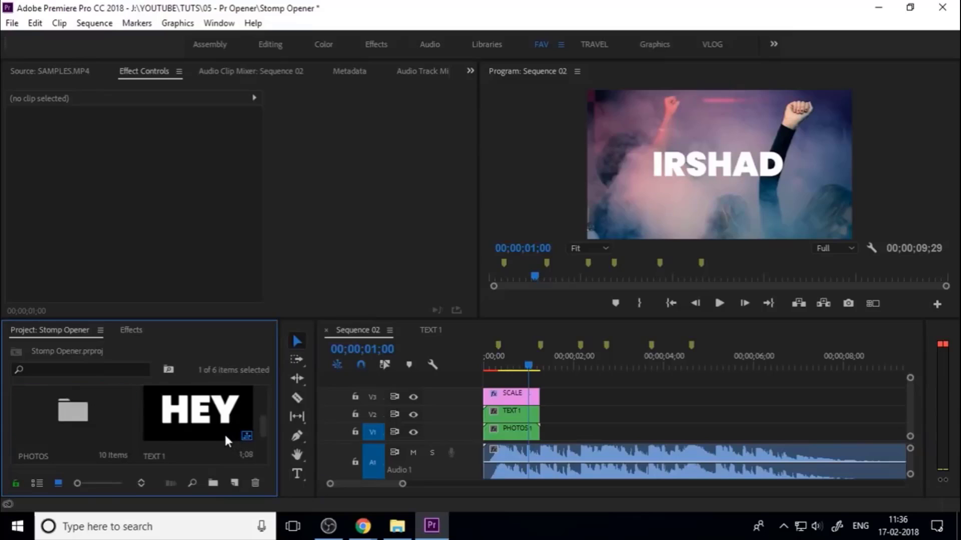
left_click(223, 433)
left_click(99, 433)
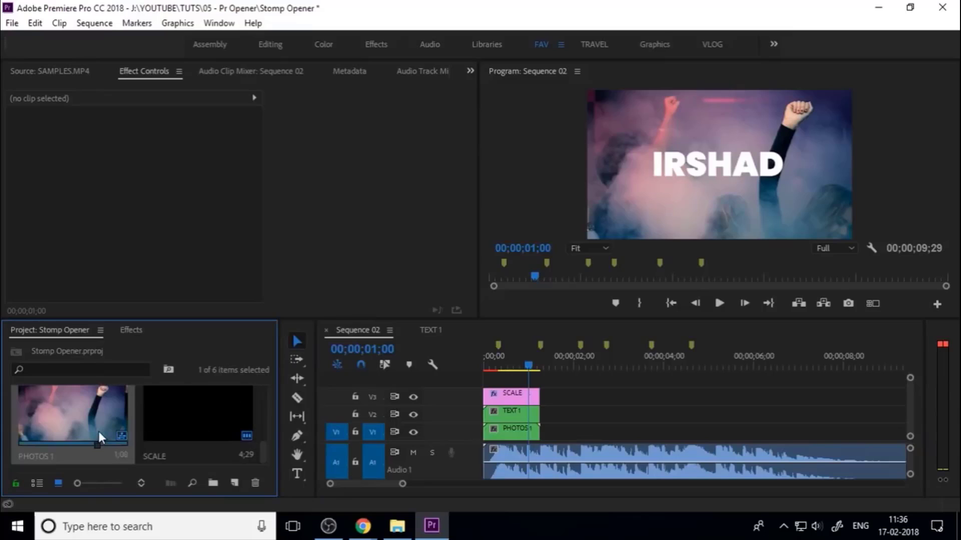
scroll(98, 432, "up", 2)
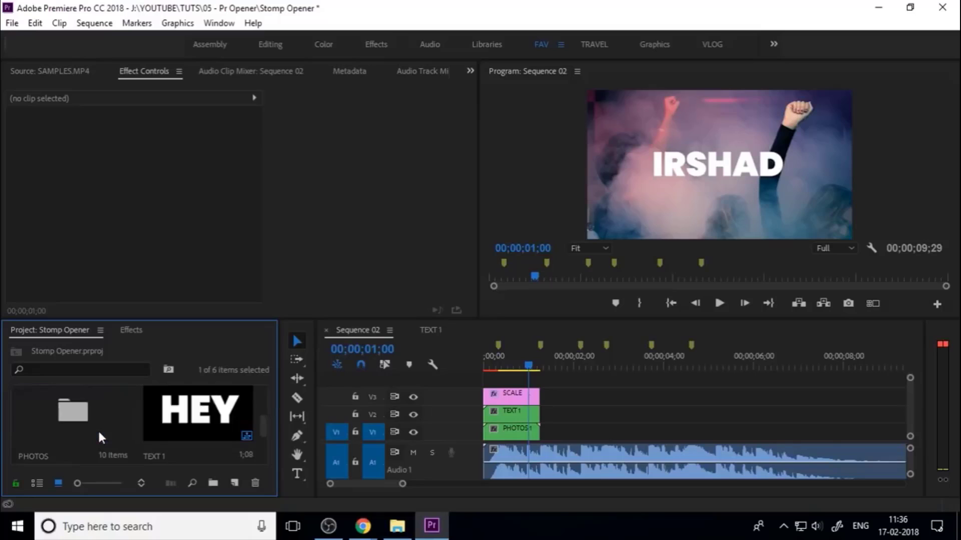
left_click(190, 404)
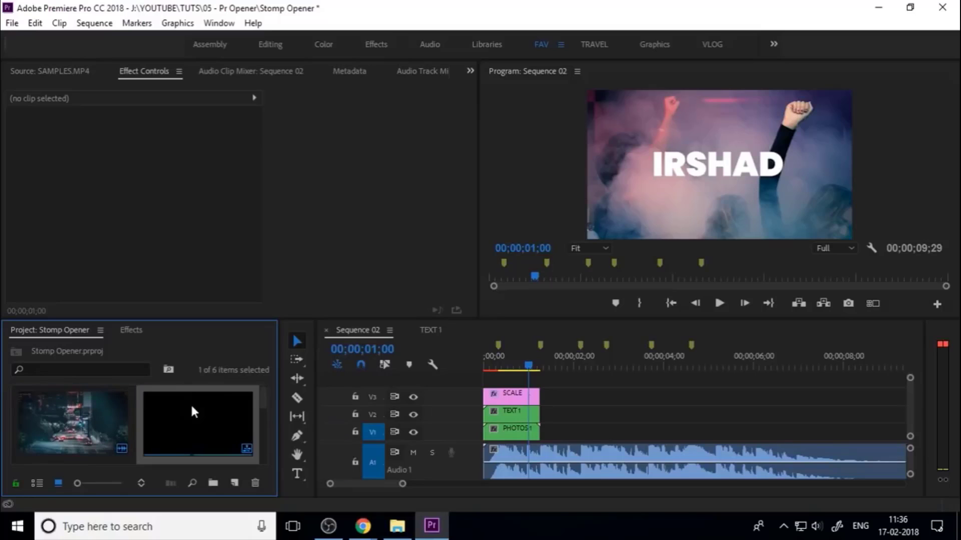
left_click_drag(530, 372, 484, 367)
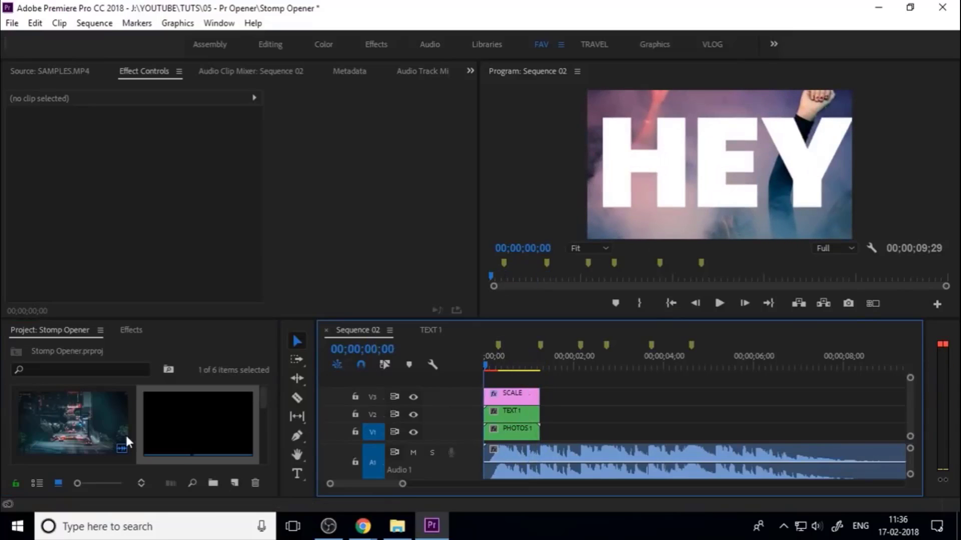
scroll(122, 432, "down", 2)
scroll(181, 439, "up", 2)
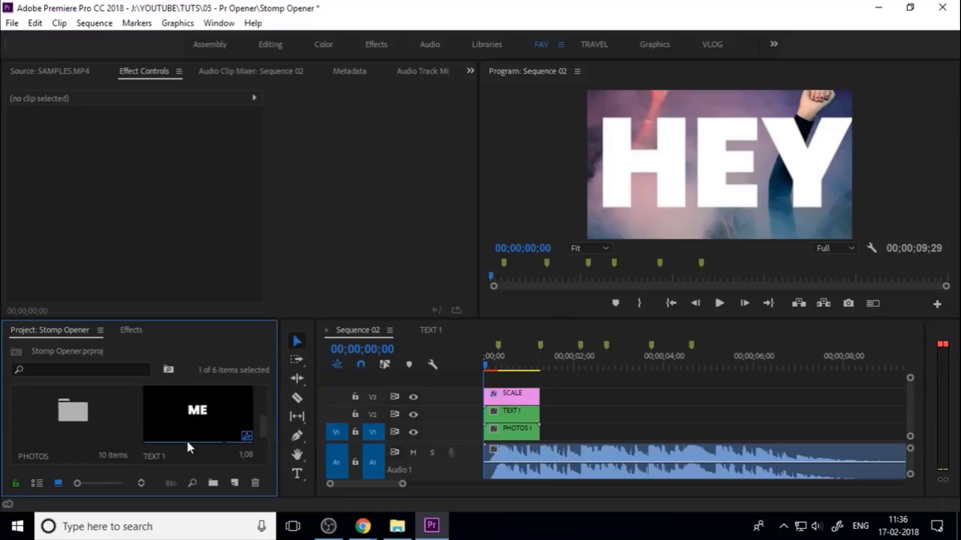
Add 4.jpg from the PHOTOS bin to V1 directly after PHOTOS 1 and trim it to the third marker
double_click(78, 421)
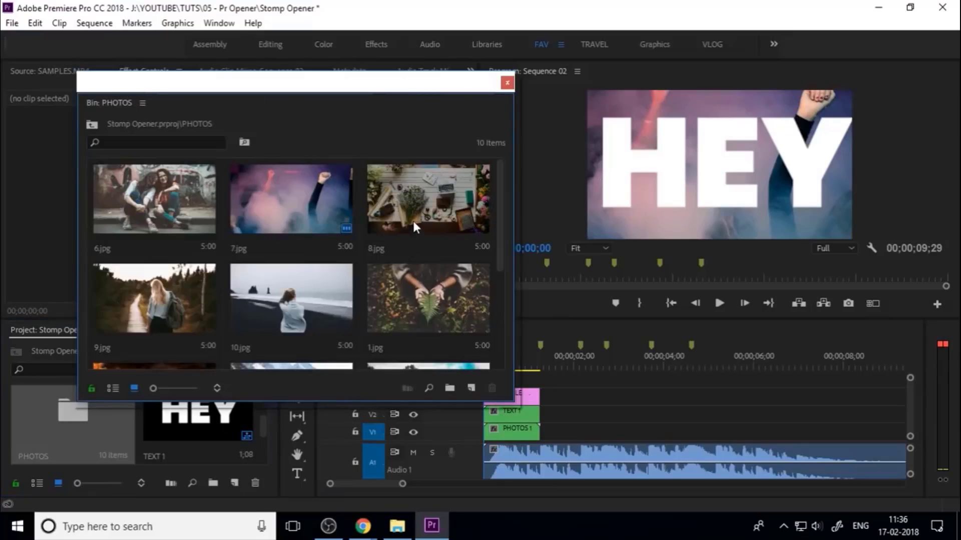
left_click(412, 225)
scroll(304, 308, "down", 2)
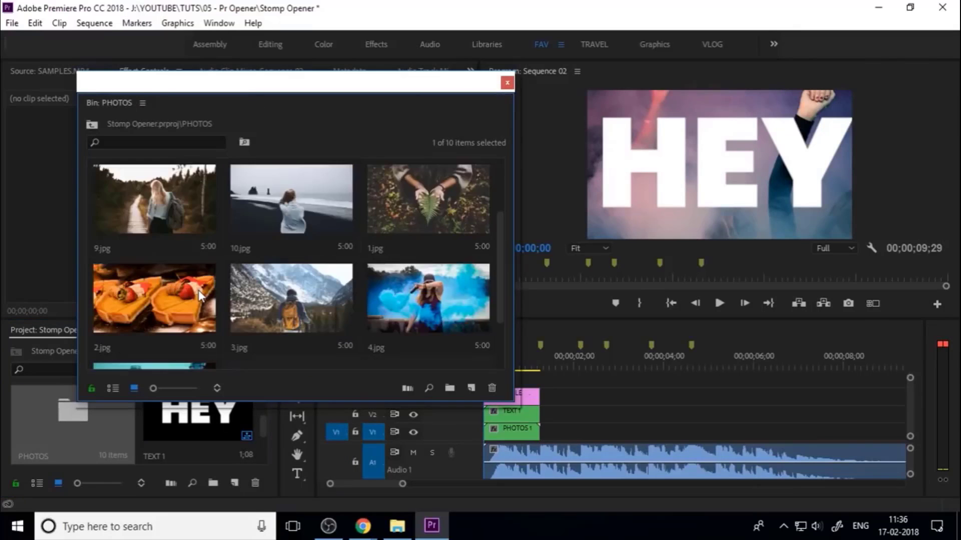
scroll(213, 300, "down", 2)
left_click_drag(411, 205, 614, 430)
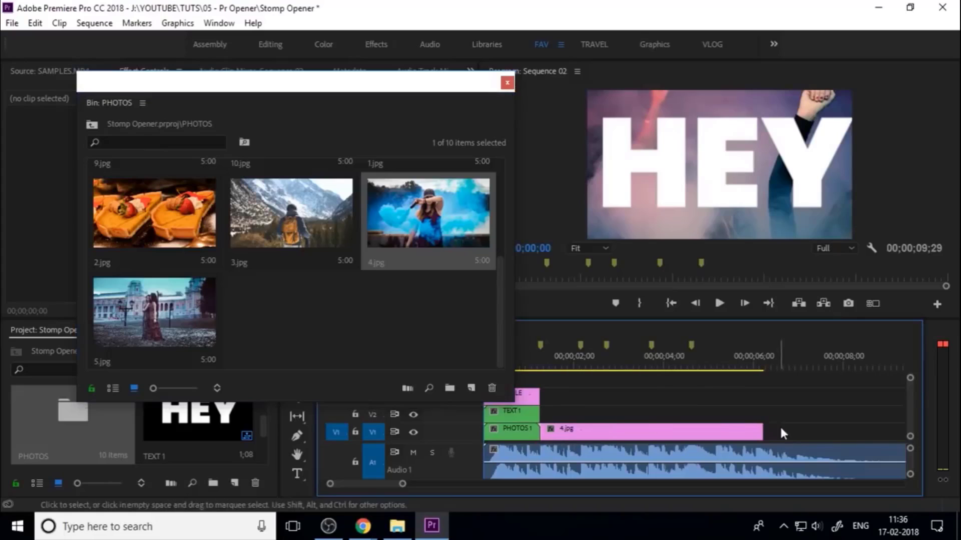
left_click_drag(763, 431, 579, 440)
Nest the 4.jpg clip in Sequence 02 as PHOTO 2, and close the PHOTOS bin window
left_click(567, 434)
right_click(566, 433)
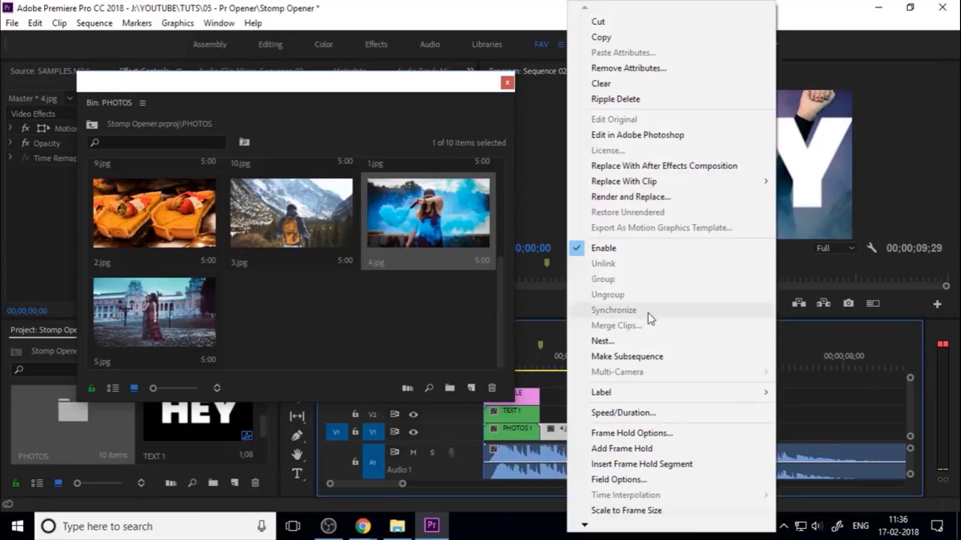
left_click(623, 337)
type("P")
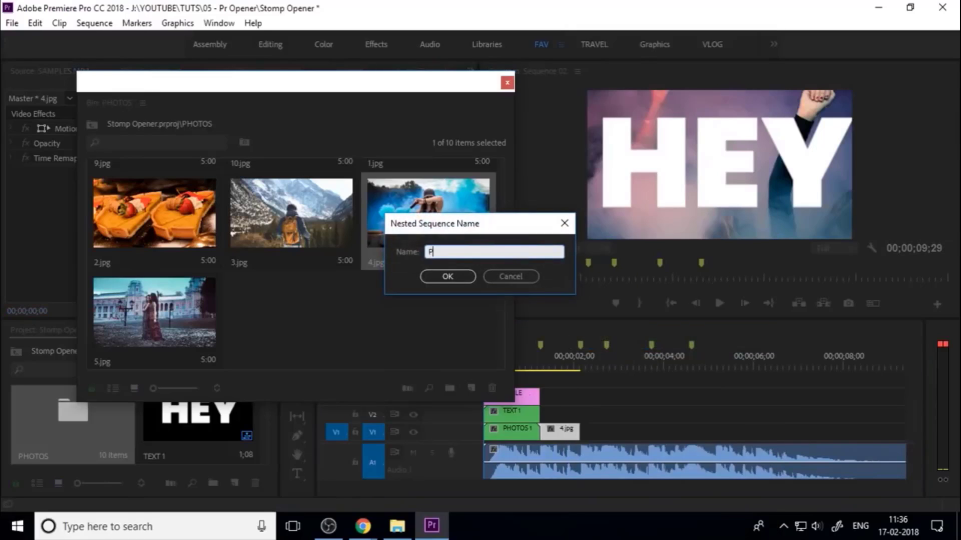
type("HOTO 2")
key("Return")
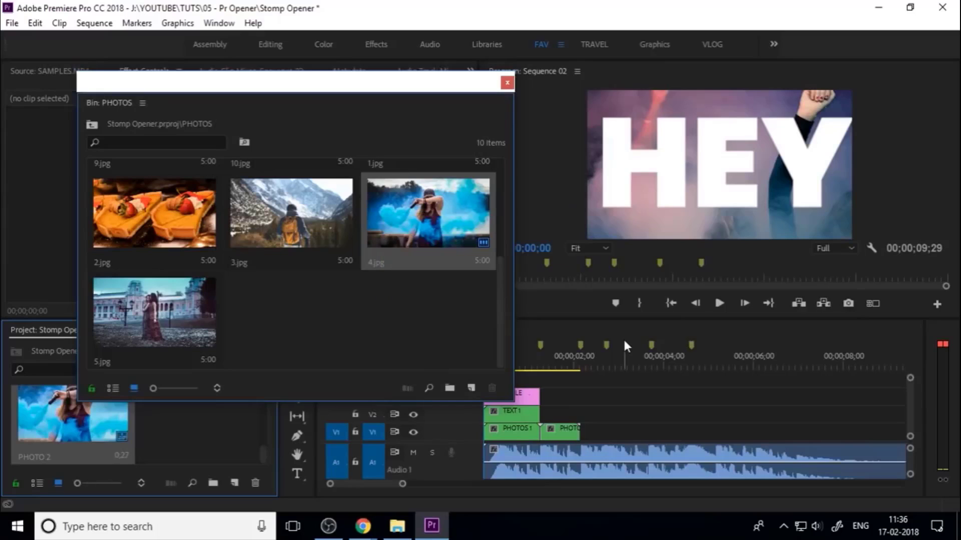
left_click_drag(409, 103, 320, 100)
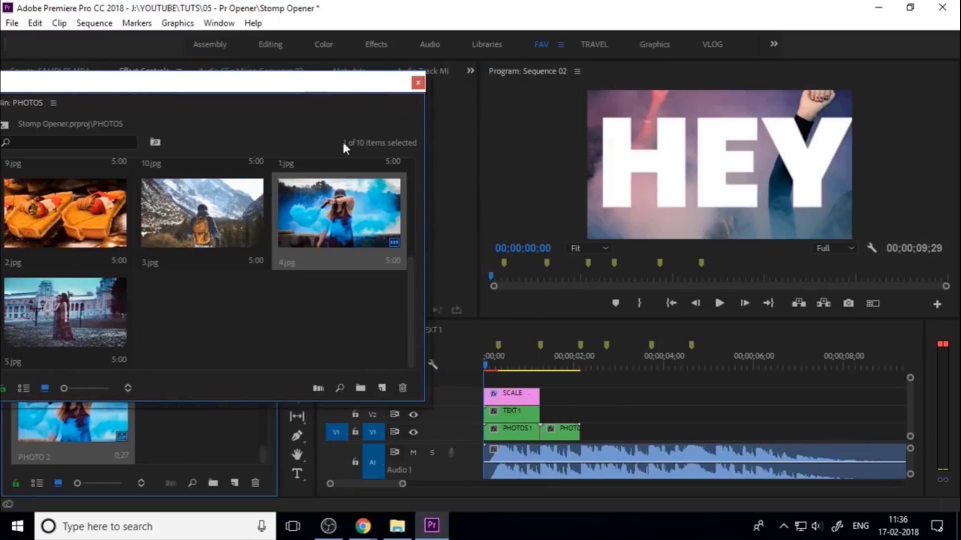
left_click(419, 83)
Copy the ITS title from the TEXT 1 sequence into Sequence 02, placing it on V2 above PHOTO 2 and extending it to match that clip
double_click(521, 413)
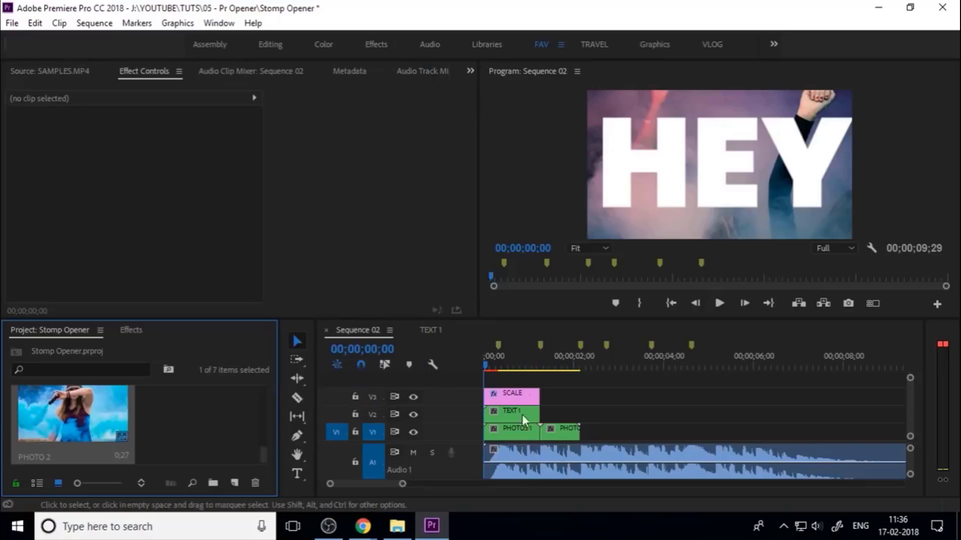
left_click(558, 410)
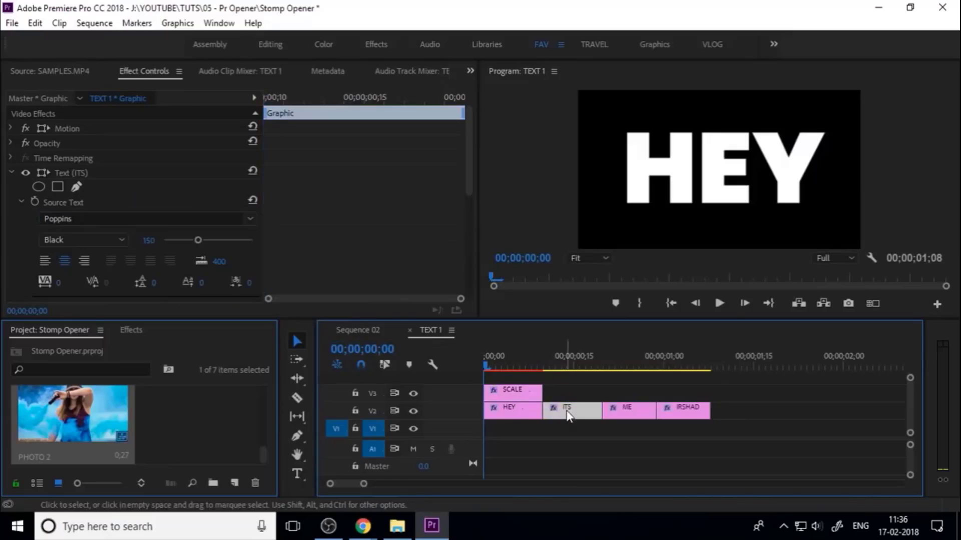
left_click(374, 330)
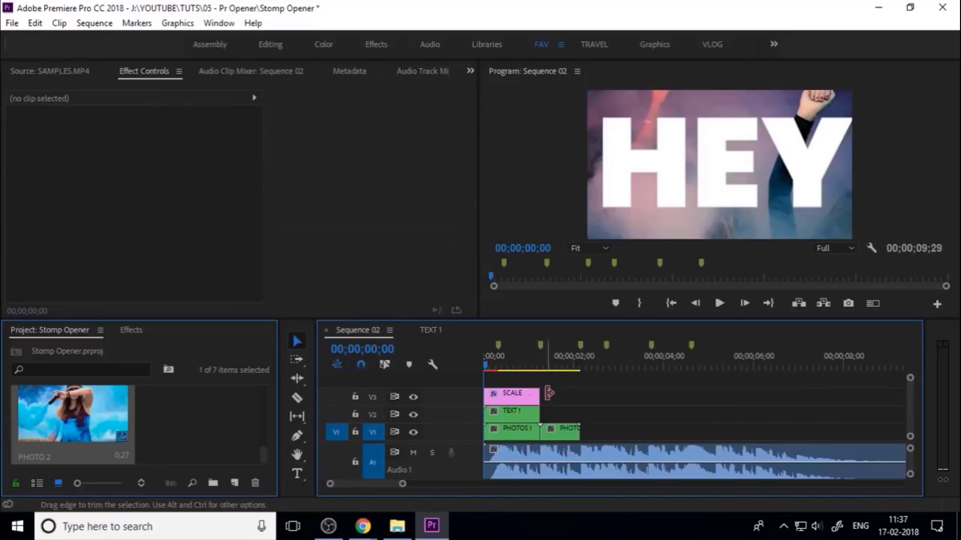
left_click_drag(545, 363, 600, 368)
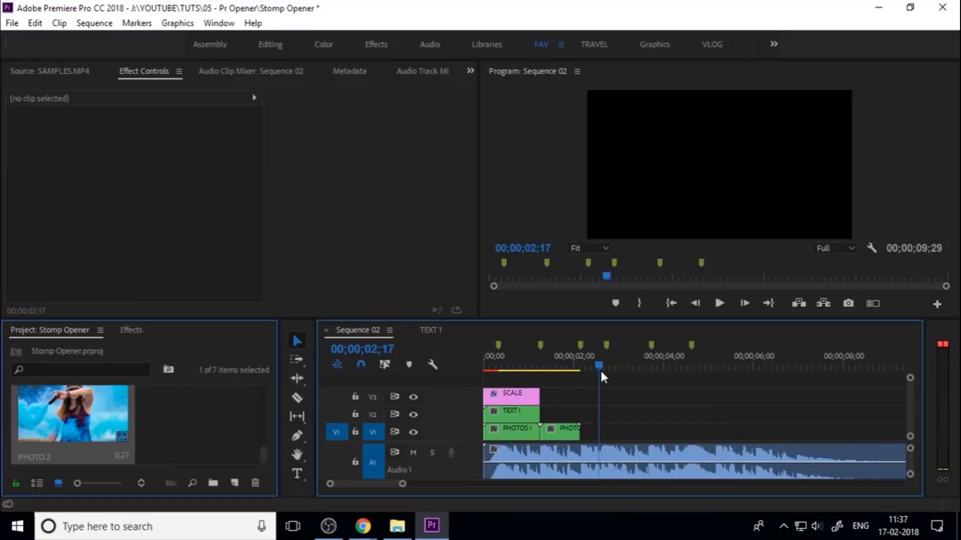
key("ctrl+v")
left_click_drag(605, 440, 548, 421)
left_click(545, 366)
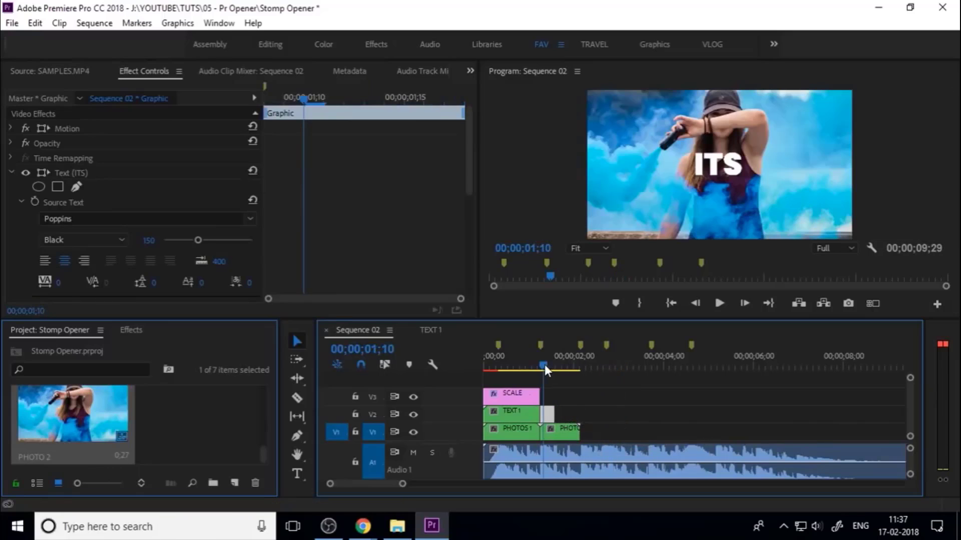
left_click_drag(547, 367, 549, 369)
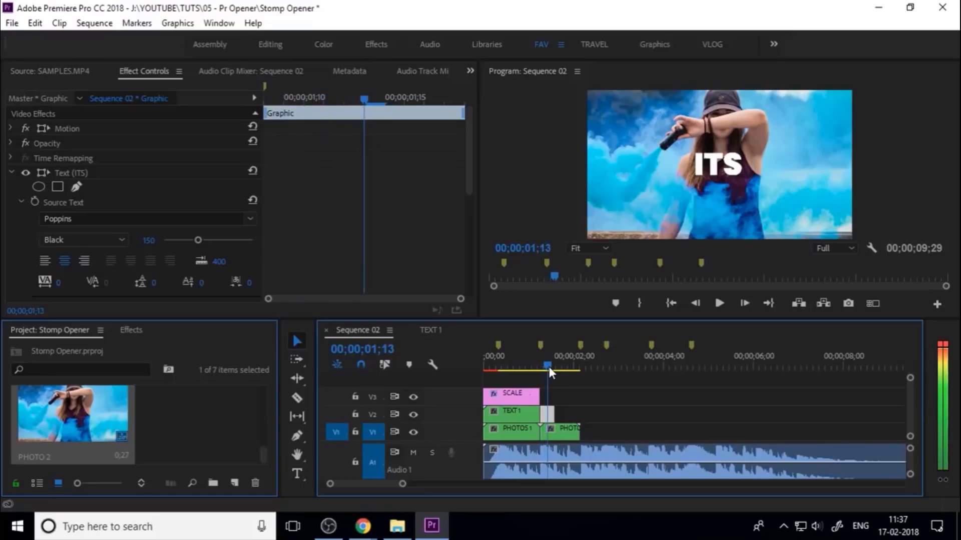
left_click_drag(553, 415, 583, 416)
Duplicate the SCALE adjustment layer on V3 and place the copy directly above the ITS title clip
key("equal")
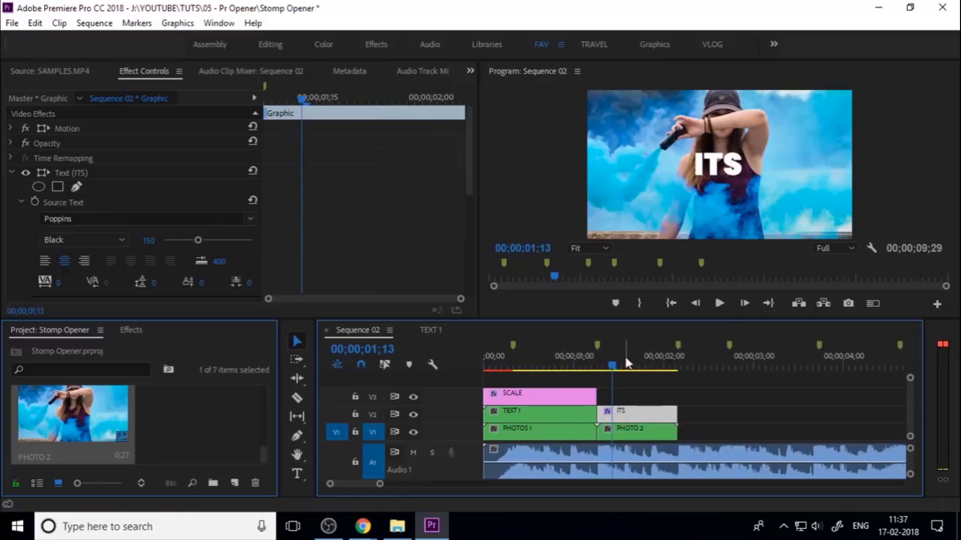
left_click_drag(625, 358, 605, 363)
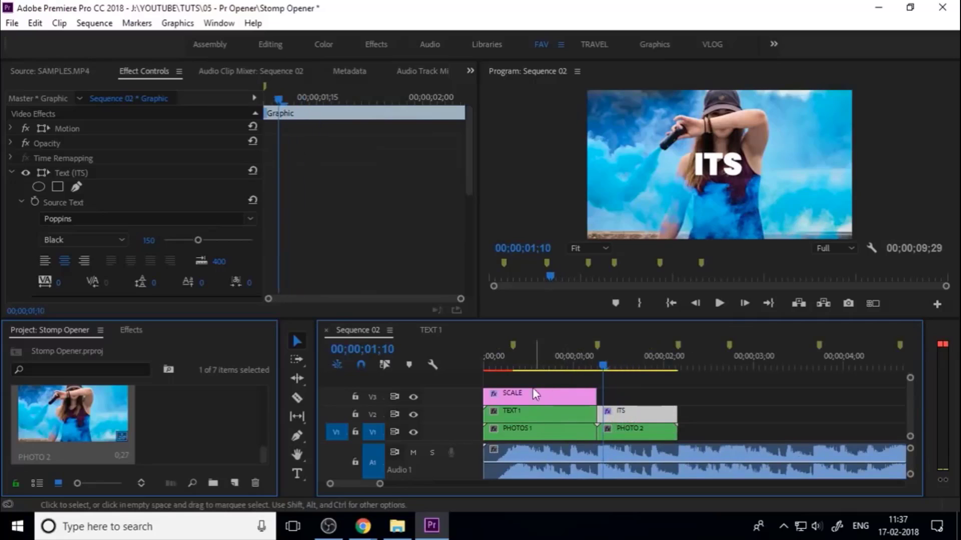
left_click_drag(511, 394, 624, 399)
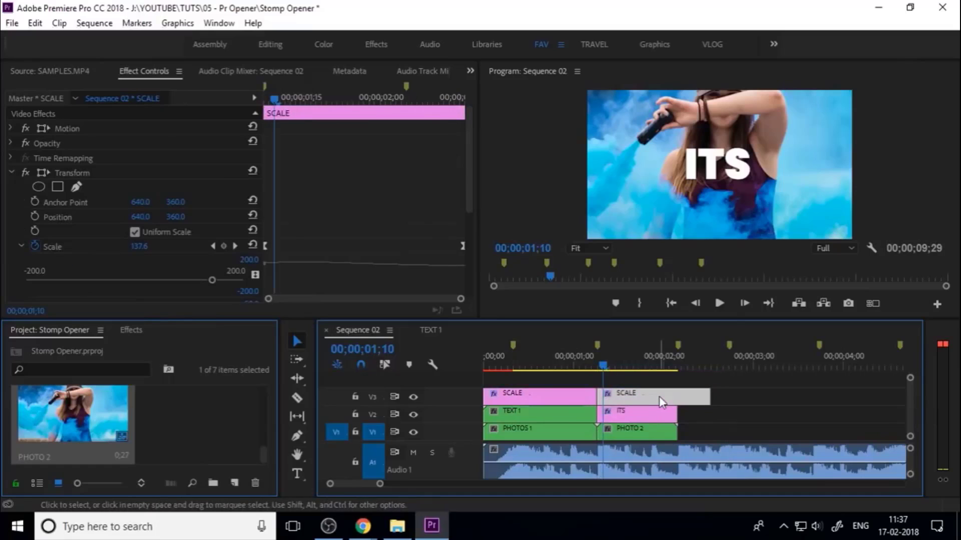
Trim the copied SCALE layer to the end of PHOTO 2 and move its last Transform Scale keyframe to the layer's end
left_click(474, 271)
left_click(13, 173)
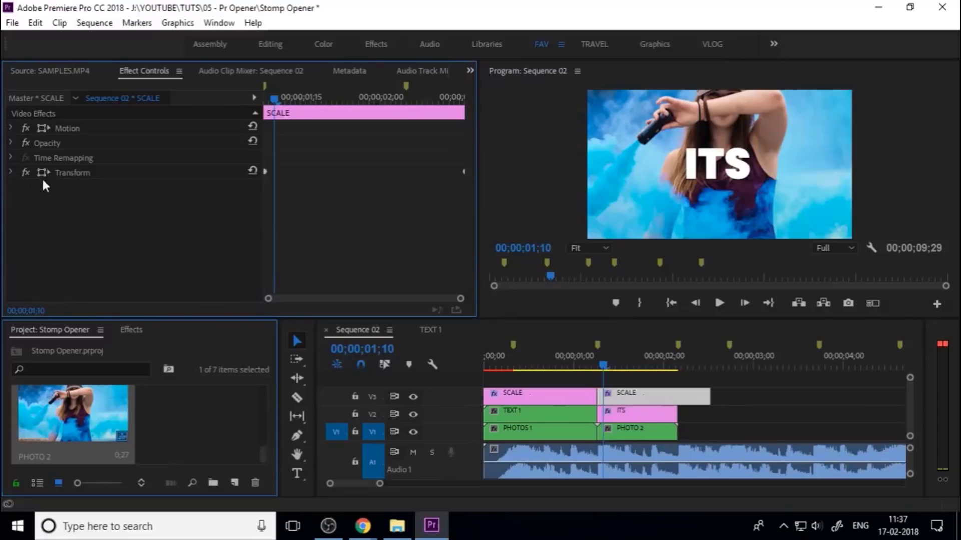
left_click(12, 173)
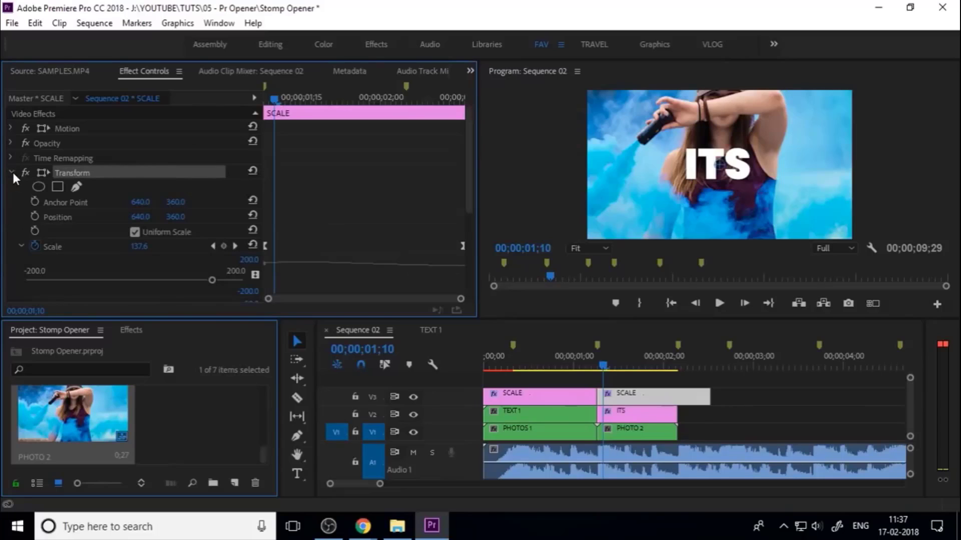
left_click(21, 247)
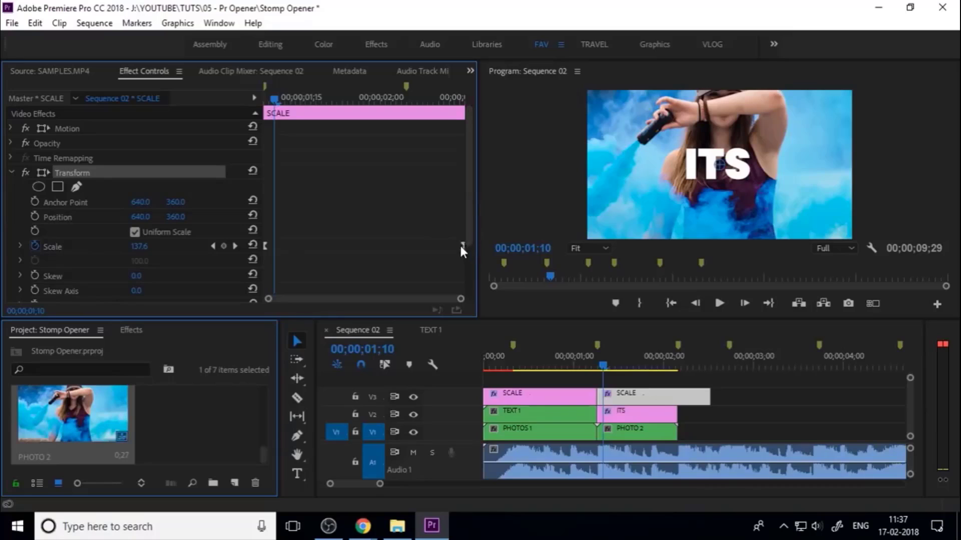
left_click_drag(467, 230, 470, 301)
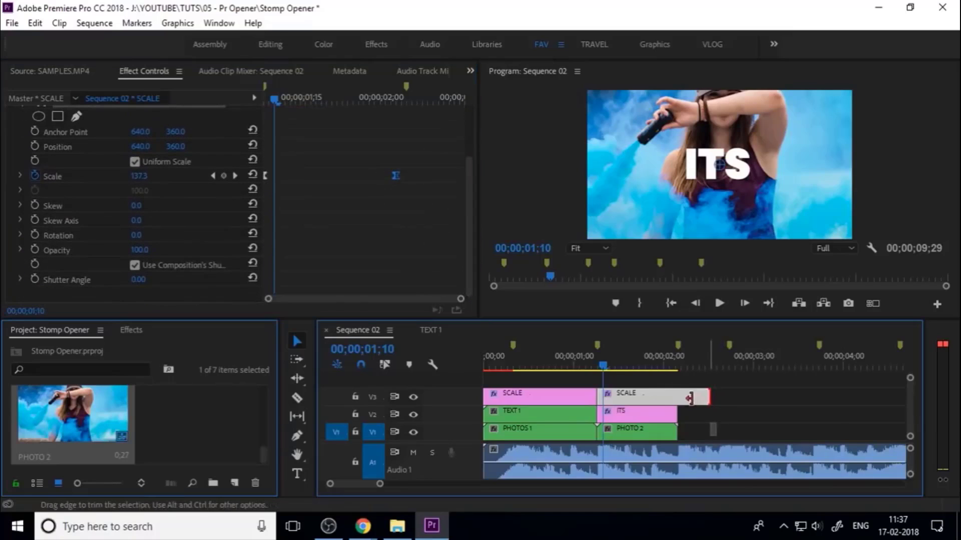
left_click_drag(708, 396, 676, 396)
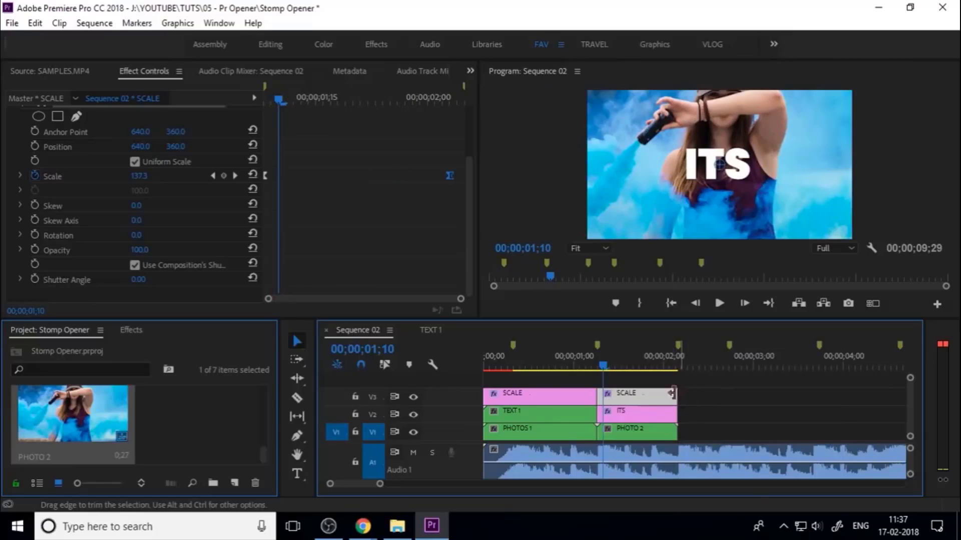
left_click_drag(447, 173, 463, 175)
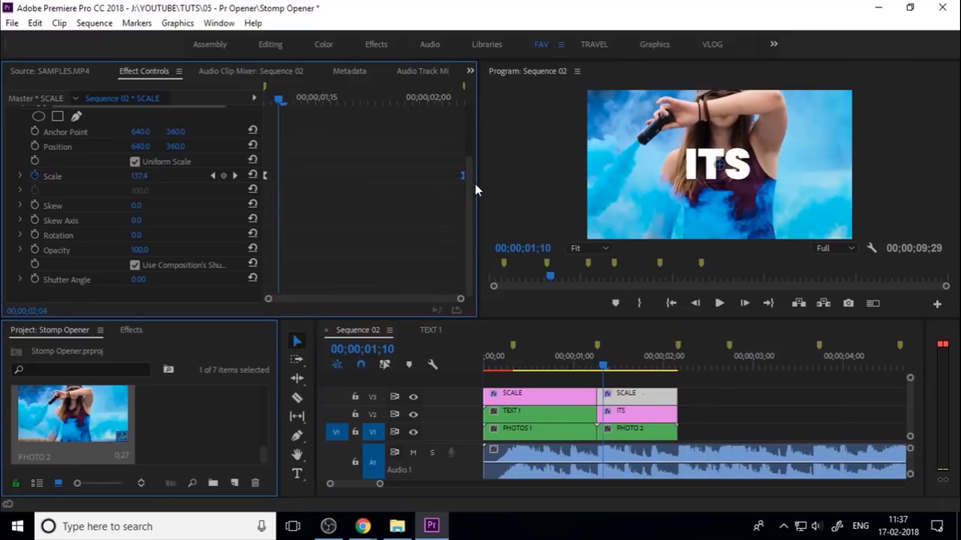
Scrub and play Sequence 02 from about 00;00;01;00 to check the scaling of the ITS title and PHOTO 2
left_click_drag(611, 368, 673, 393)
left_click(639, 418)
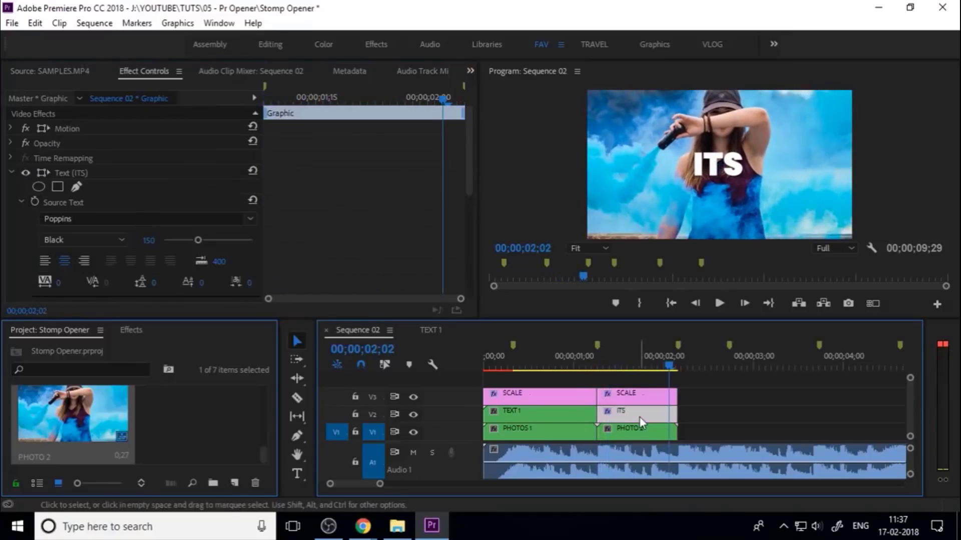
left_click(743, 407)
left_click_drag(669, 365, 576, 368)
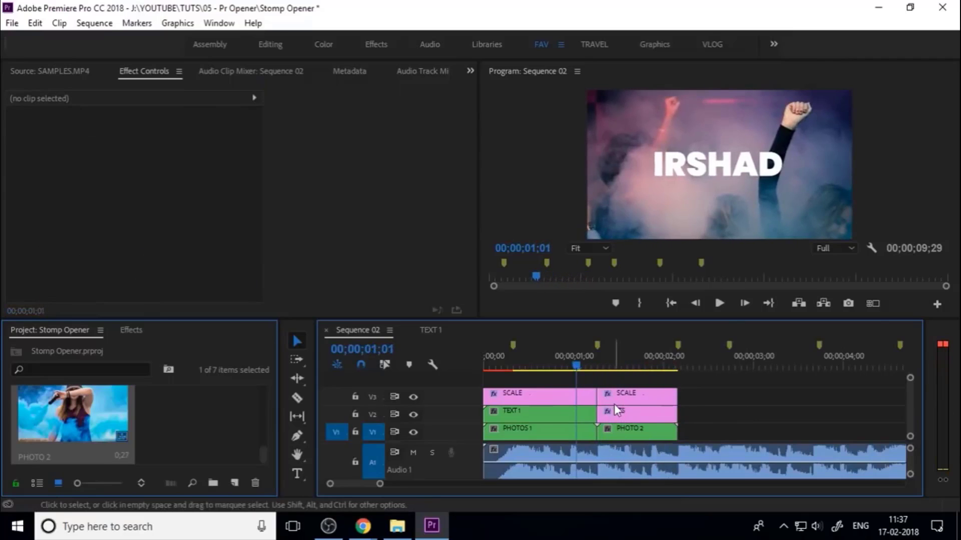
key("space")
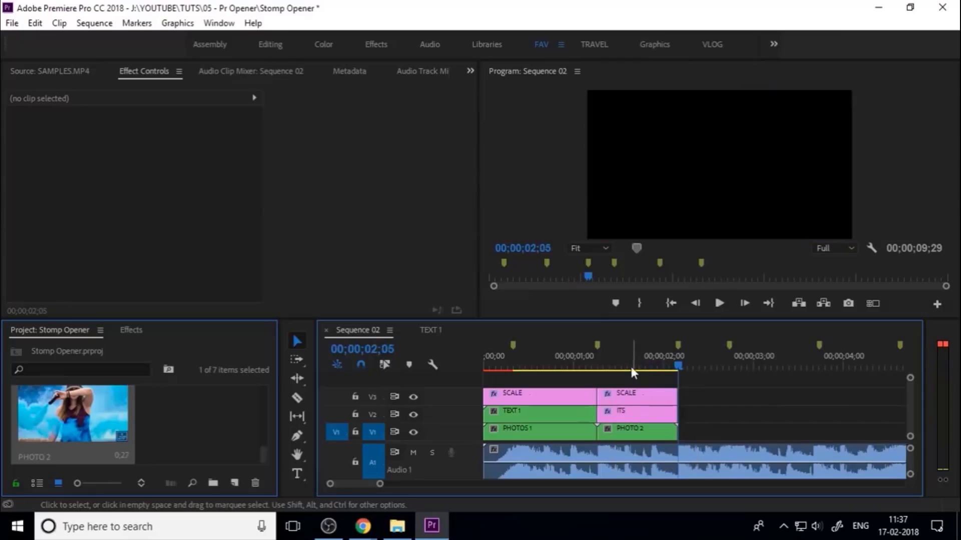
left_click_drag(629, 364, 573, 370)
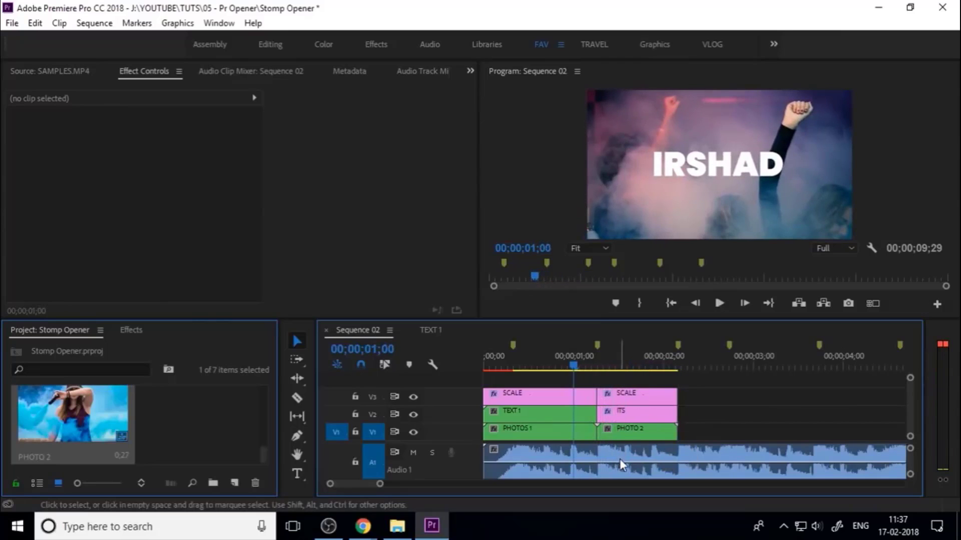
key("space")
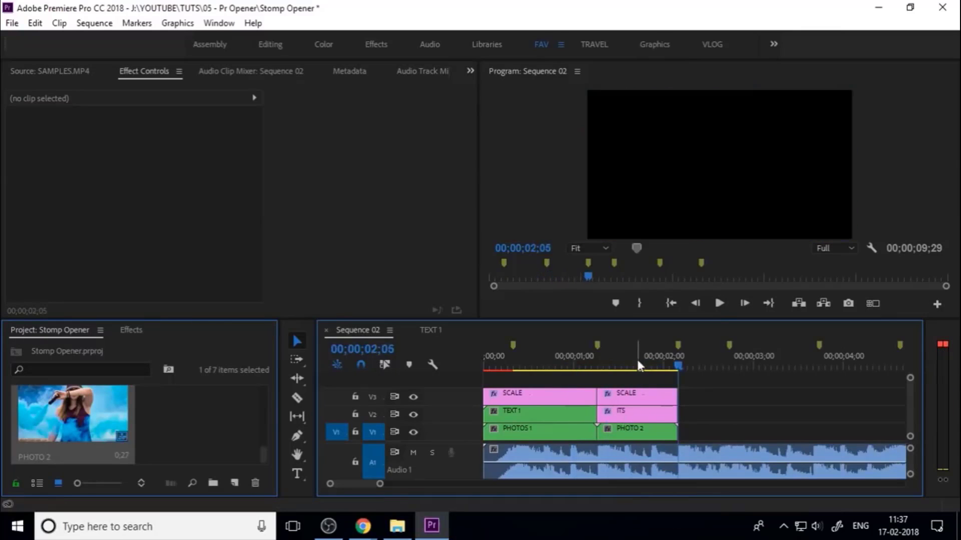
left_click(630, 363)
Set the program monitor's playback resolution to 1/4 and replay the transition from PHOTOS 1 into PHOTO 2
left_click(843, 248)
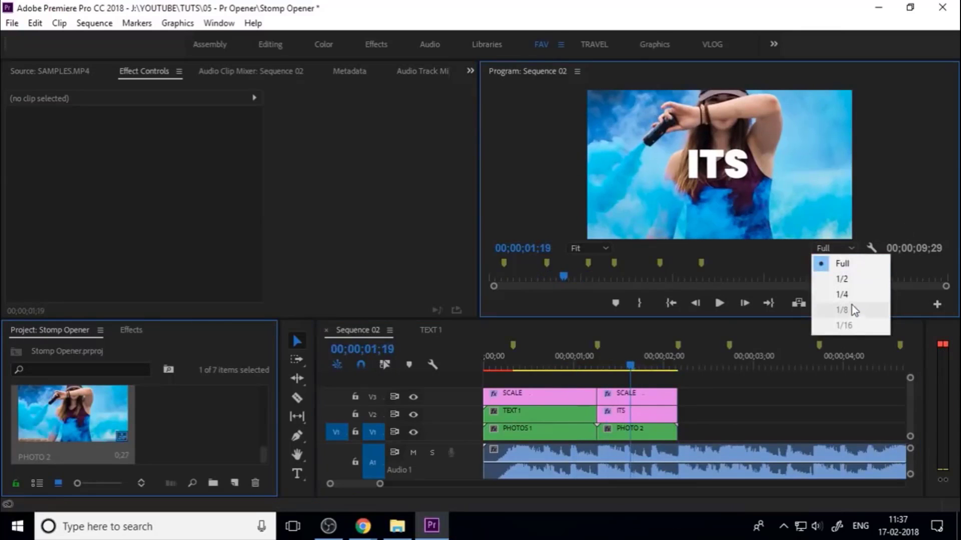
left_click(845, 294)
left_click_drag(629, 367, 575, 377)
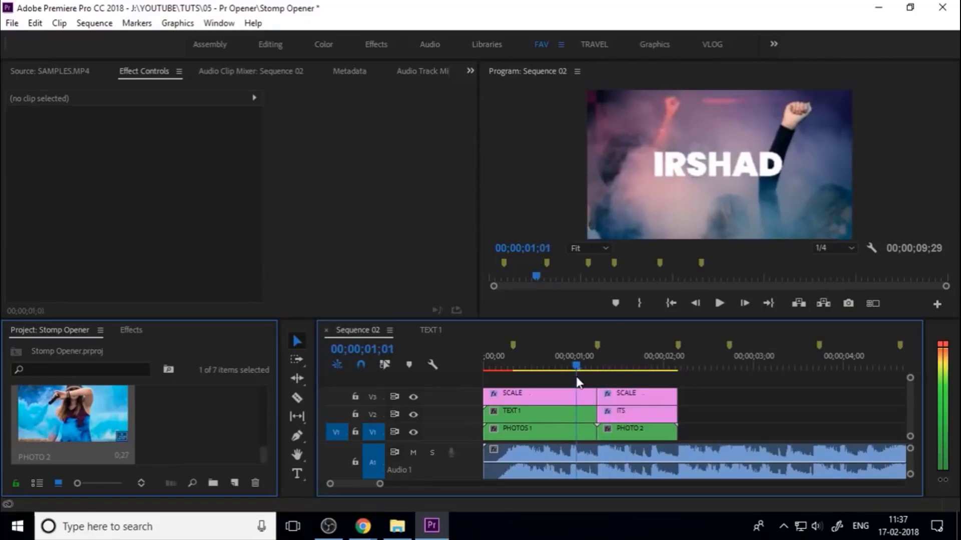
key("space")
left_click(644, 353)
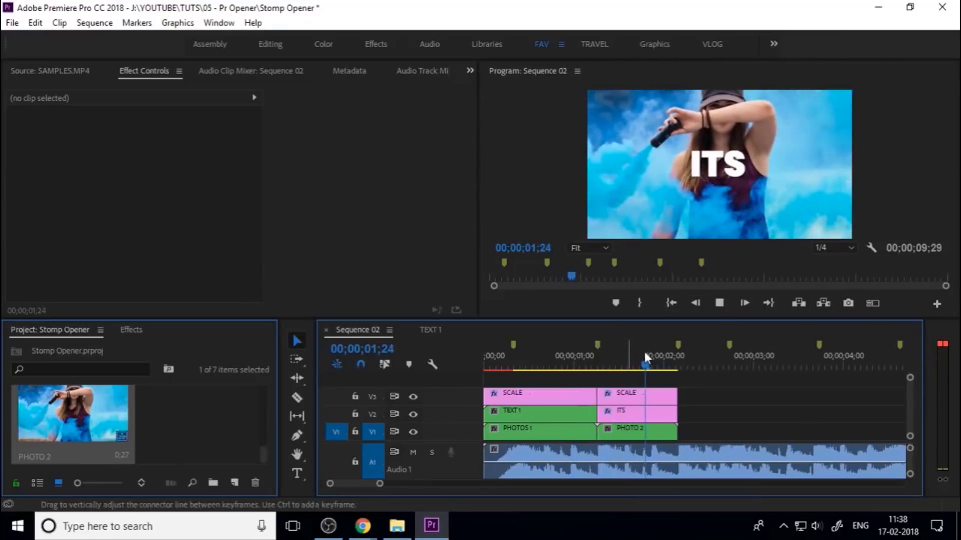
Cut the ITS title clip on V2 into three pieces at 00;00;01;17 and 00;00;01;26
mouse_move(638, 366)
left_mouse_down()
mouse_move(595, 385)
mouse_move(580, 373)
mouse_move(650, 370)
mouse_move(624, 369)
left_mouse_up()
left_click(634, 415)
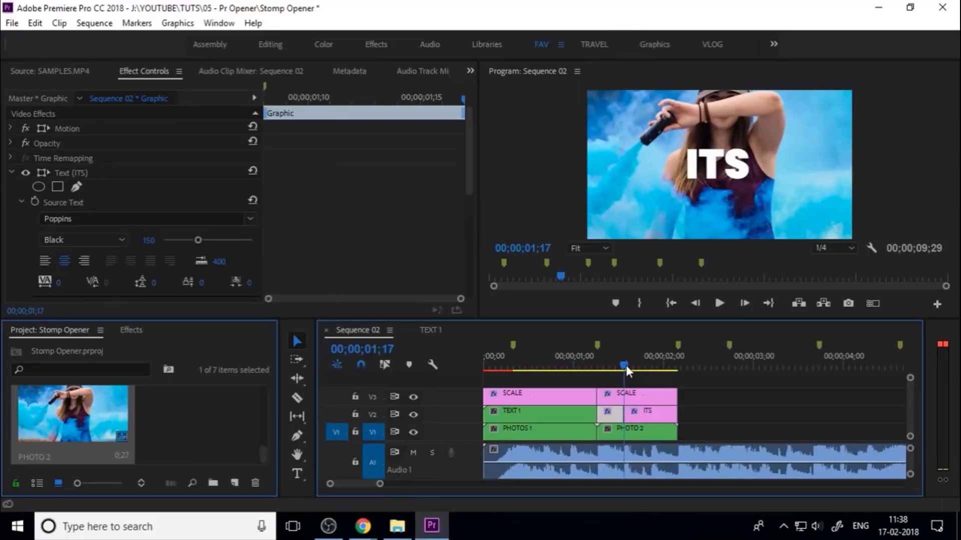
left_click_drag(626, 365, 652, 373)
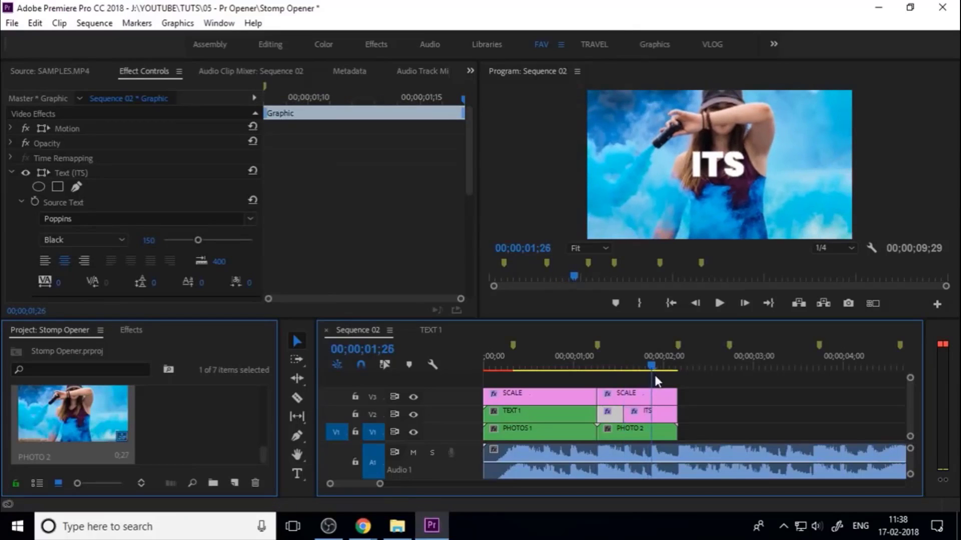
left_click(661, 416)
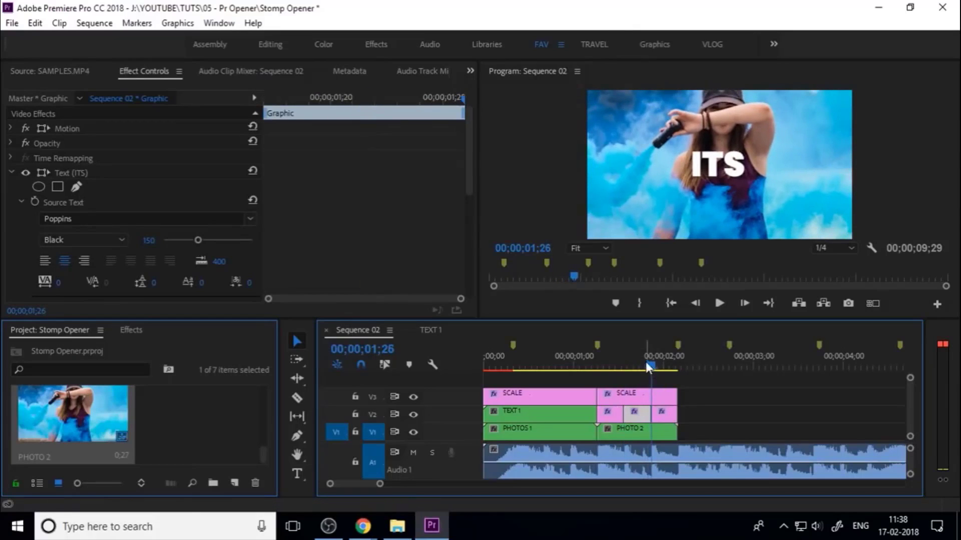
Change the text of the three ITS title pieces above PHOTO 2 to FILM, MAKING and MOTION
left_click(609, 366)
left_click(608, 414)
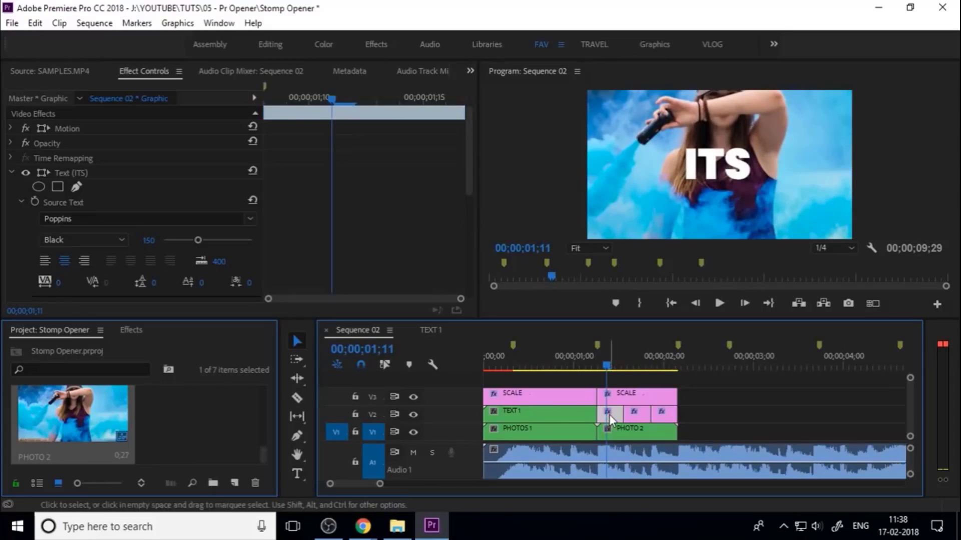
left_click(298, 474)
left_click(713, 159)
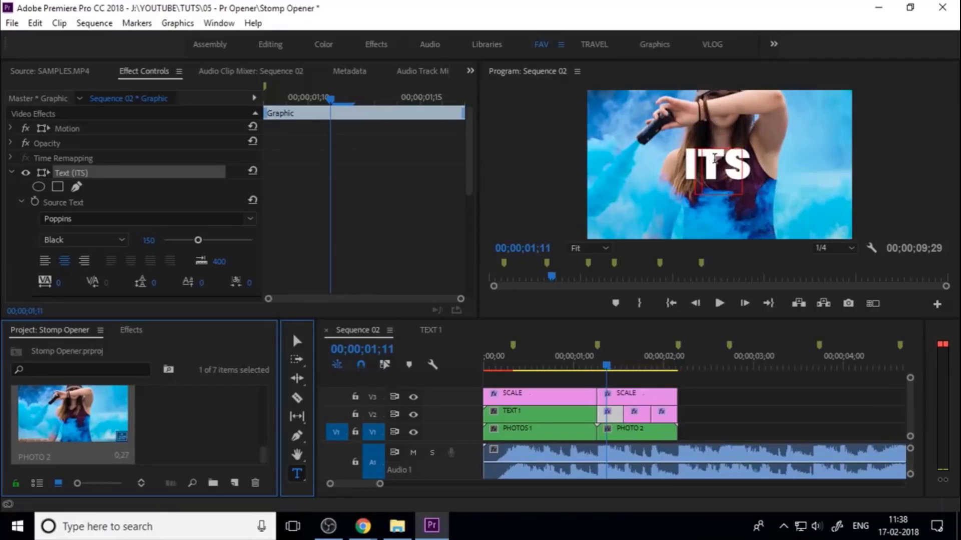
key("ctrl+a")
type("A")
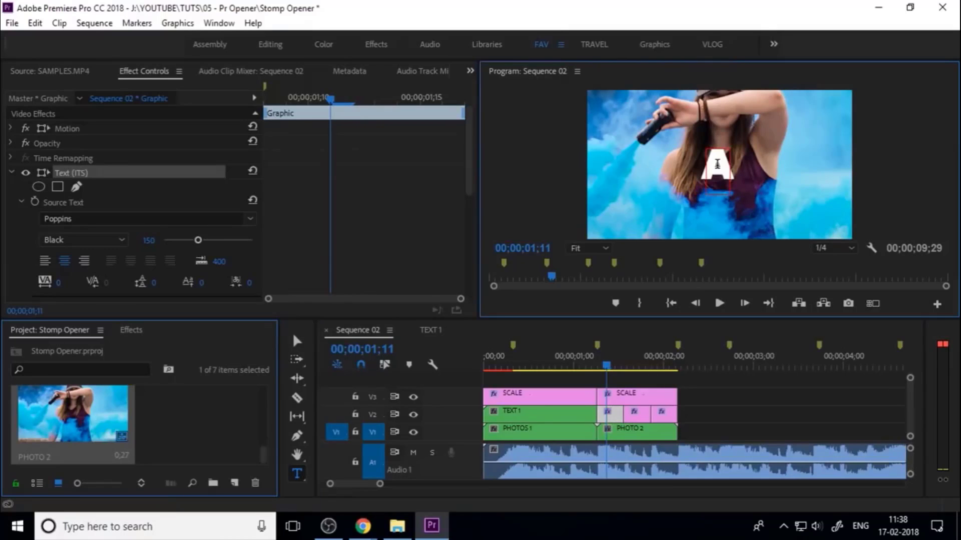
left_click(579, 278)
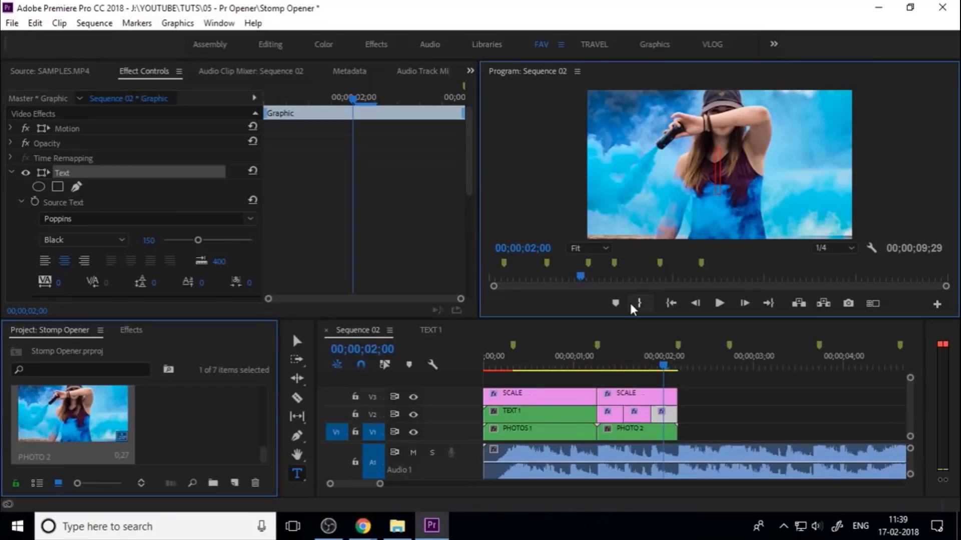
type("MOTION")
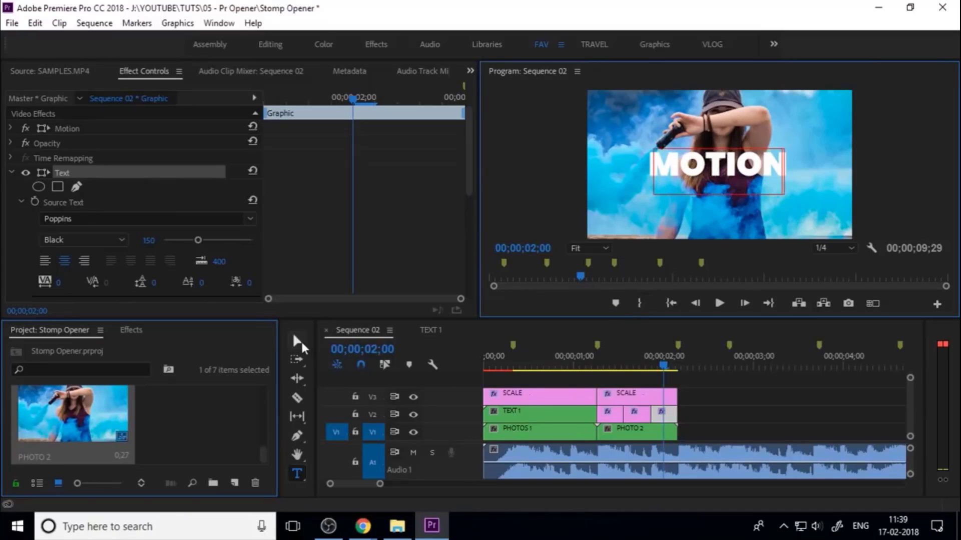
left_click(296, 341)
Play Sequence 02 from the start to check the timing of the title words over both photos
left_click(704, 406)
left_click_drag(656, 358, 423, 377)
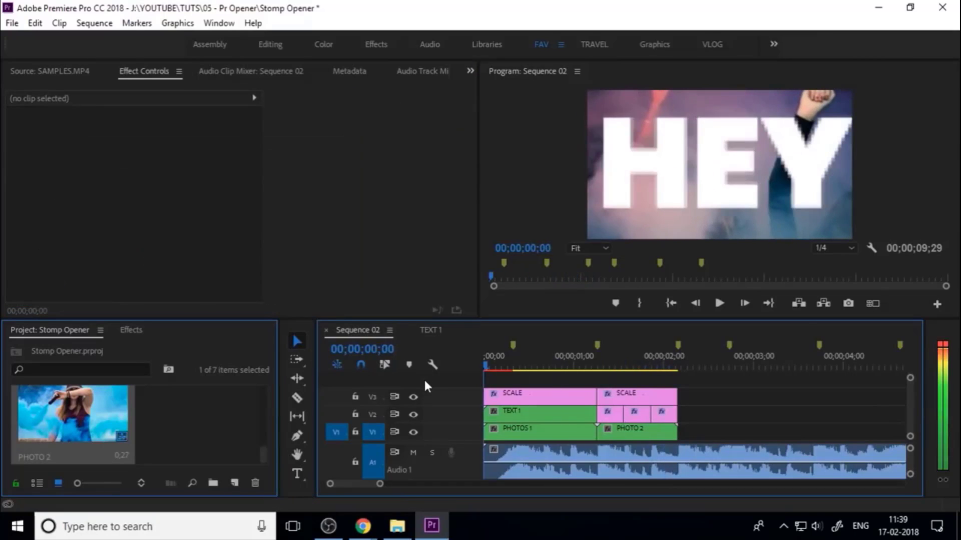
key("space")
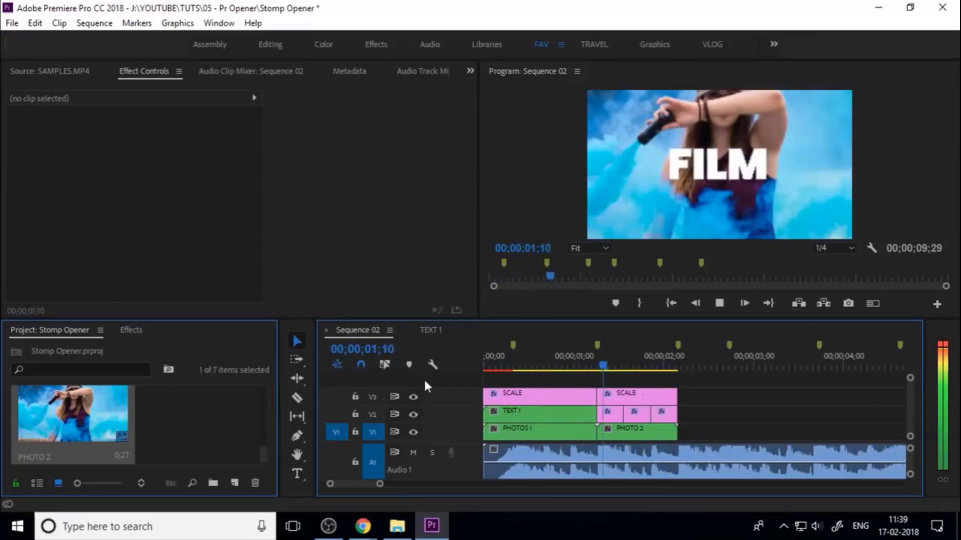
key("space")
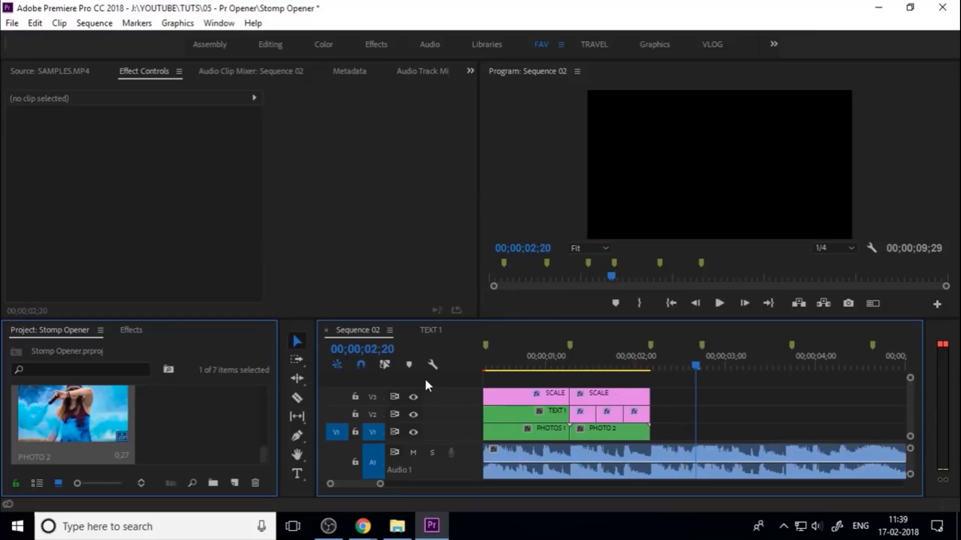
left_click(600, 366)
left_click_drag(605, 370, 481, 388)
key("space")
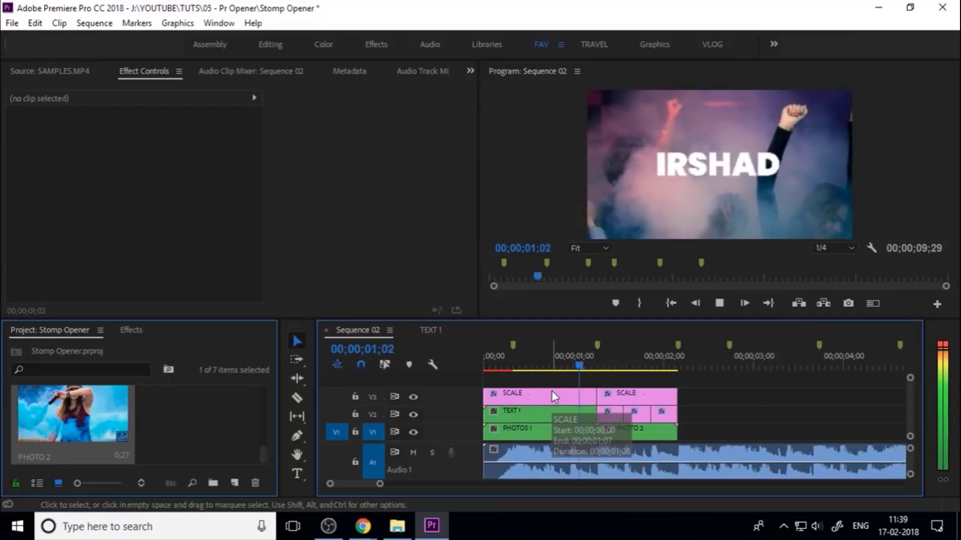
Examine the second SCALE layer's scaling by scrubbing and replaying the titles beneath it up to 00;00;02;04
left_click_drag(640, 369, 608, 395)
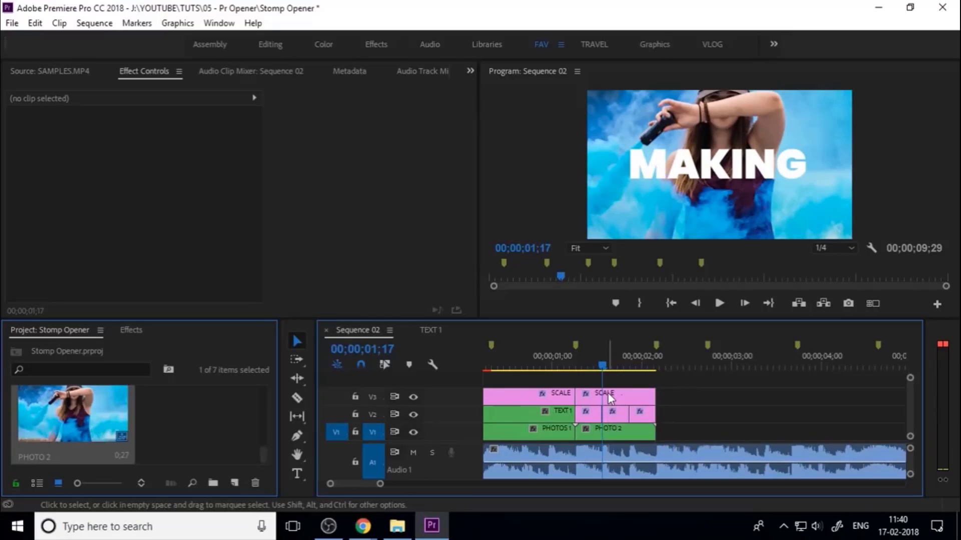
left_click(619, 395)
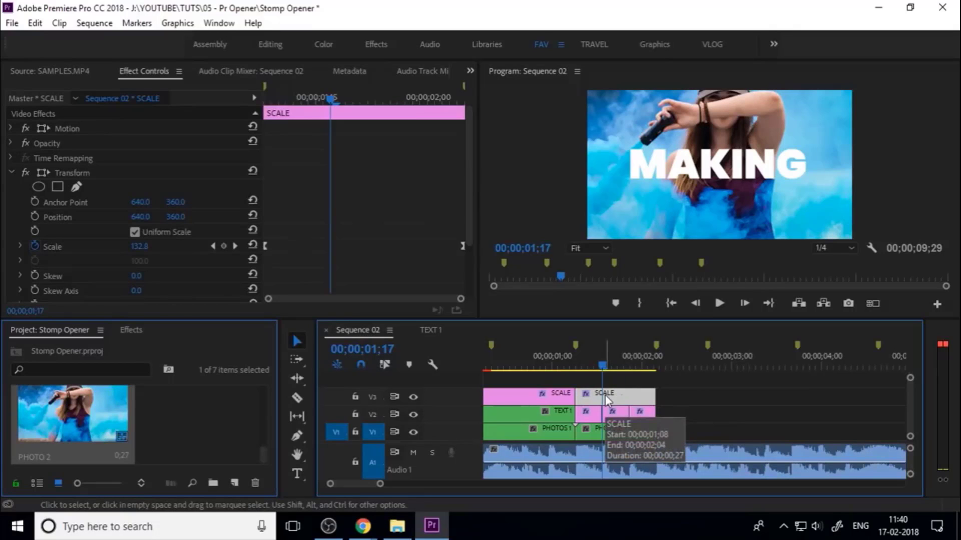
left_click_drag(615, 373, 657, 391)
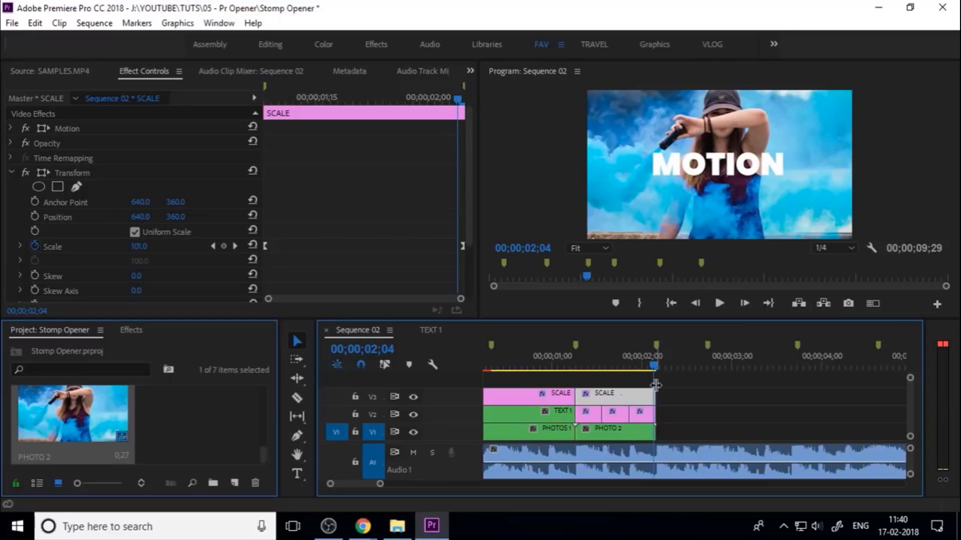
left_click(234, 484)
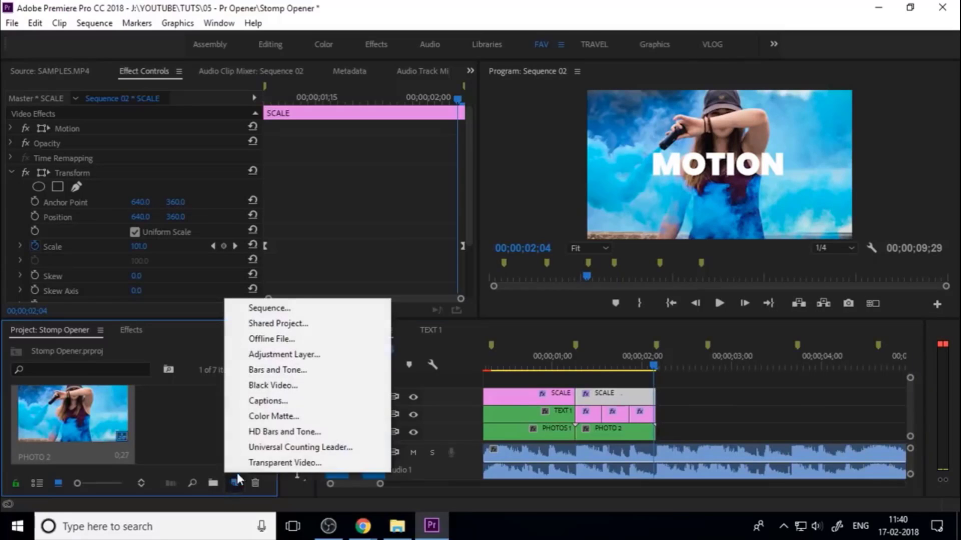
left_click(295, 355)
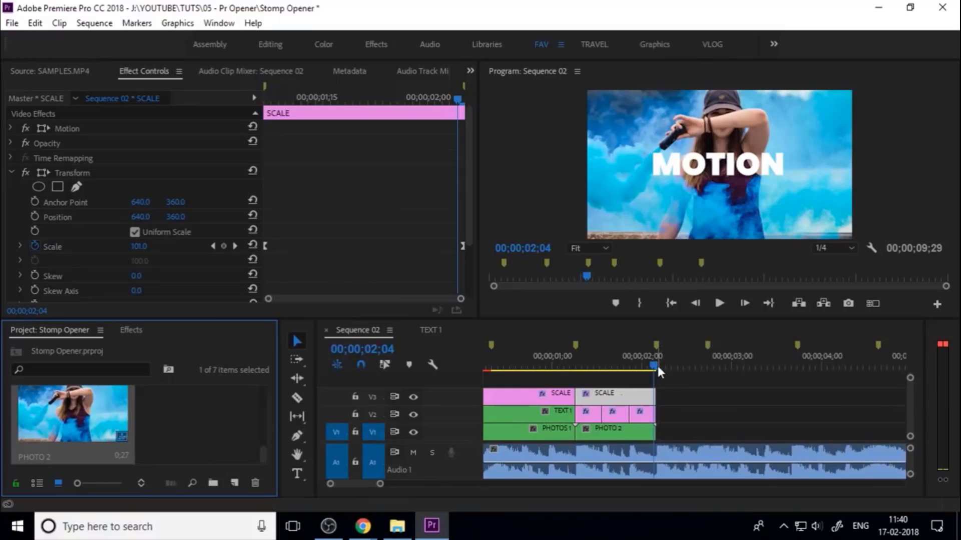
left_click_drag(656, 367, 590, 378)
key("space")
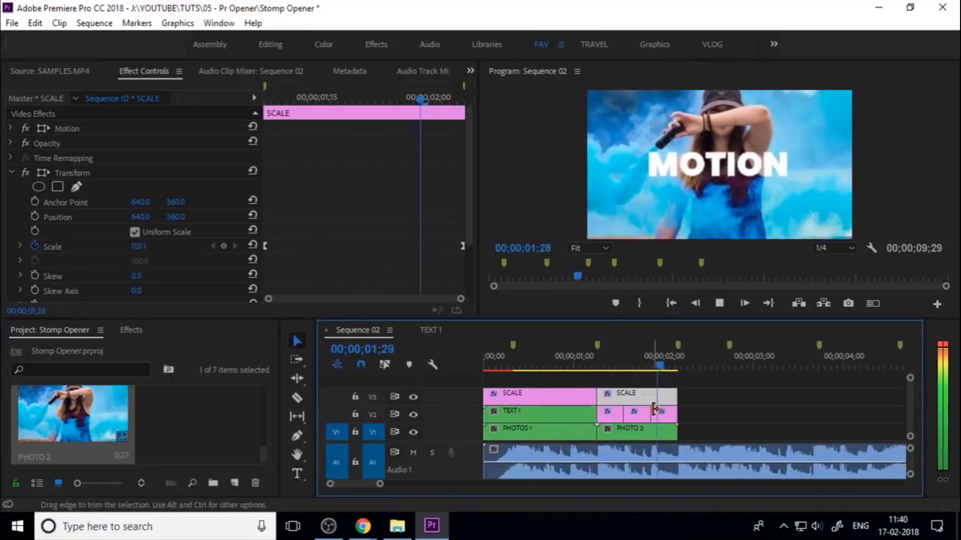
left_click_drag(668, 359, 644, 365)
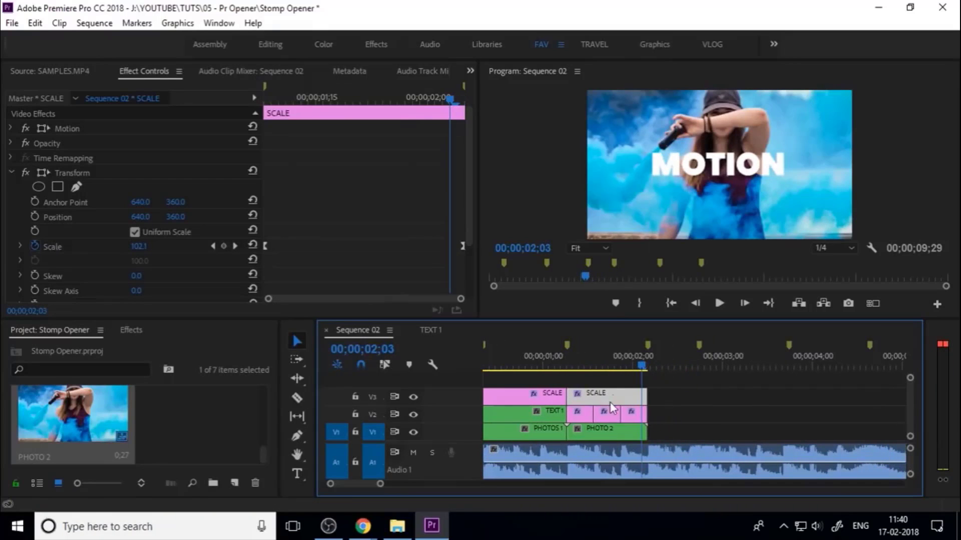
Nest the FILM, MAKING and MOTION title clips on V2 into a sequence named TEXT 2
left_click_drag(660, 411, 567, 411)
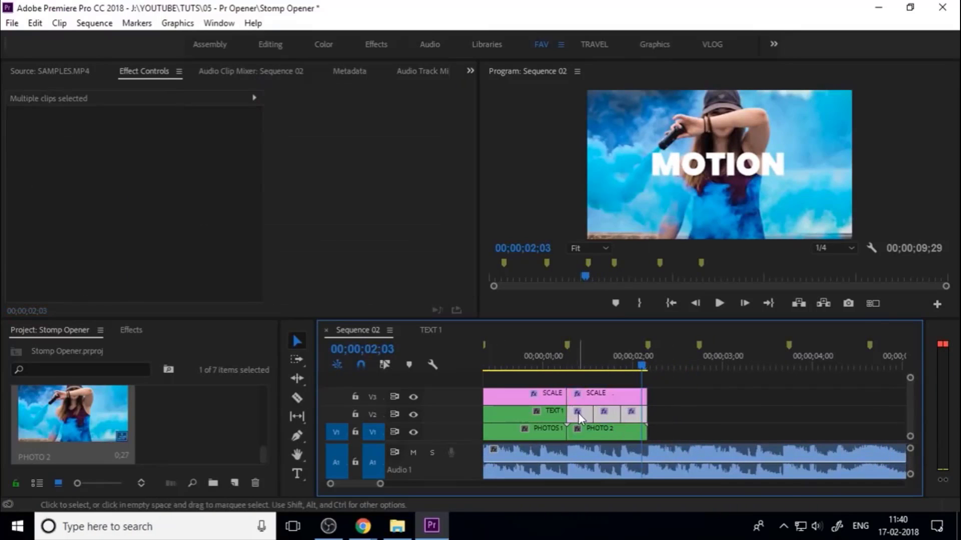
right_click(578, 412)
left_click(635, 340)
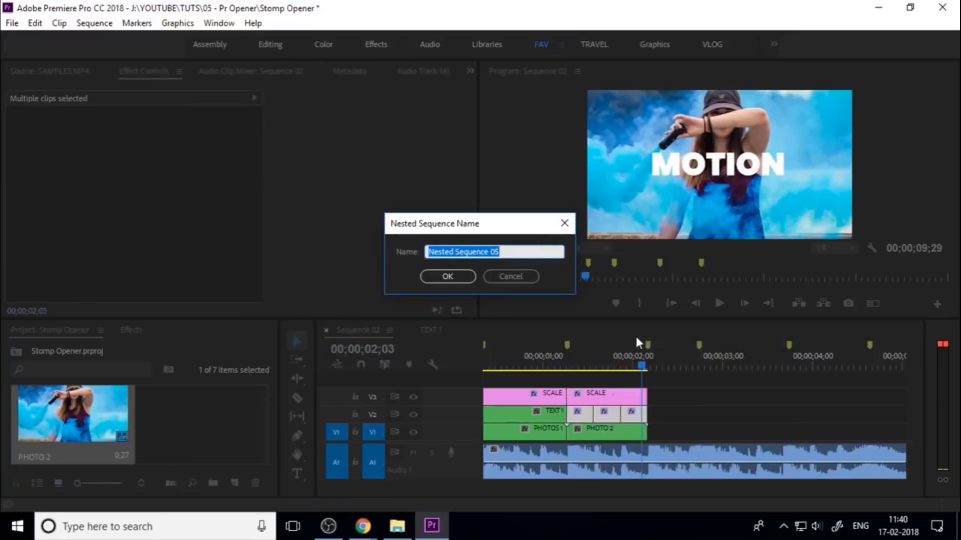
type("TE")
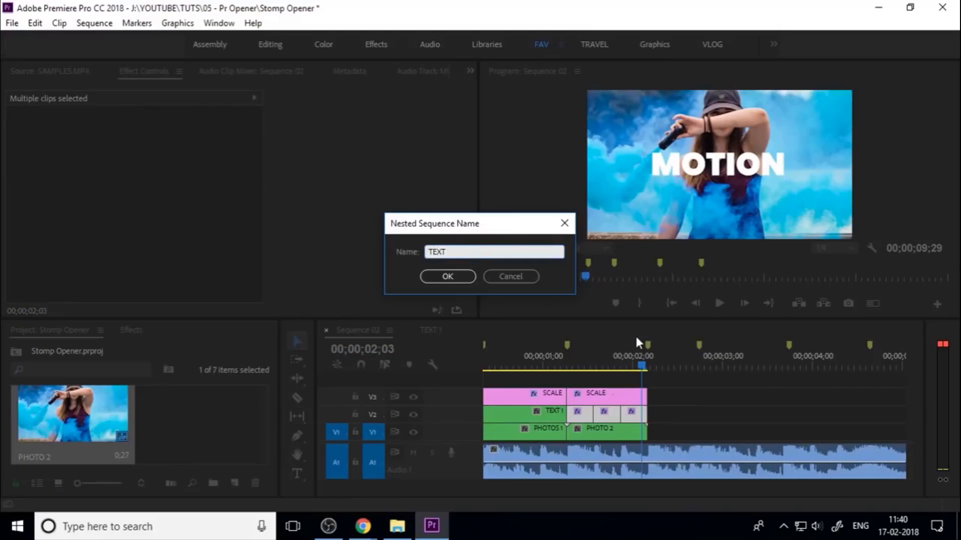
type("XT 2")
key("Return")
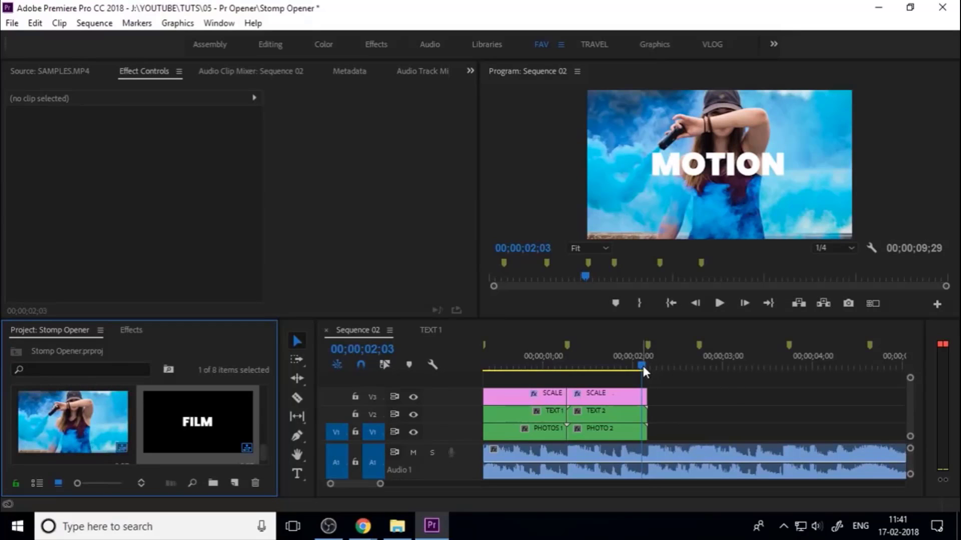
Place 6.jpg from the PHOTOS bin on V1 directly after PHOTO 2 at 00;00;02;04
left_click_drag(644, 366, 643, 392)
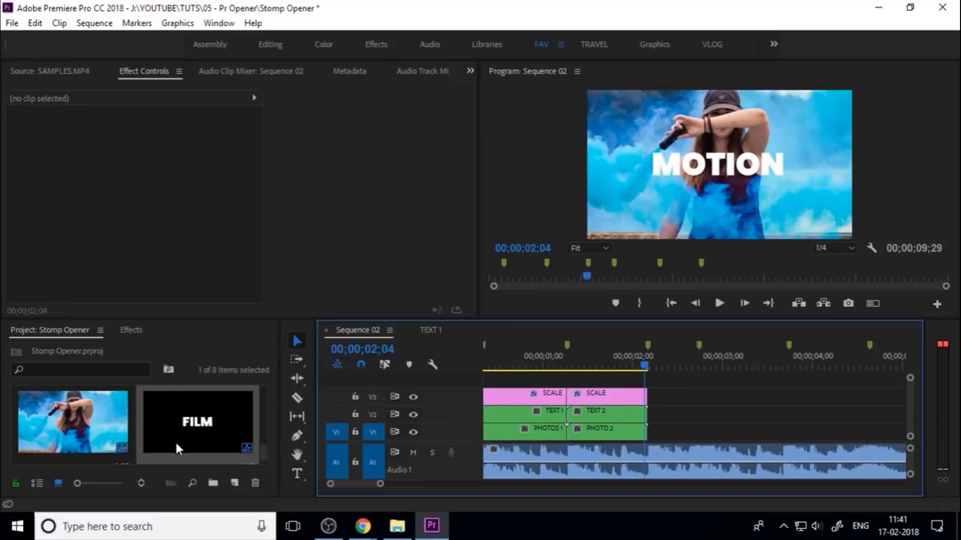
scroll(77, 438, "up", 2)
double_click(72, 412)
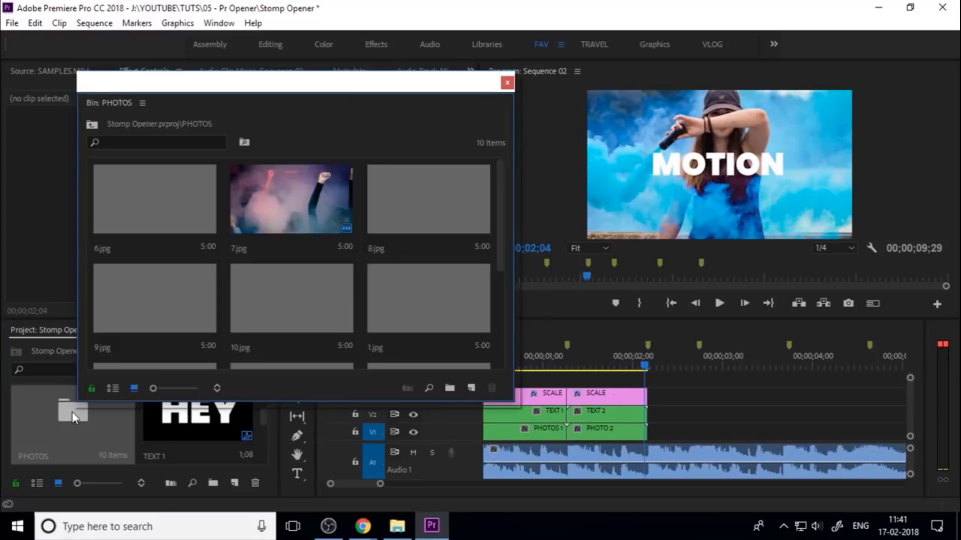
scroll(401, 291, "down", 1)
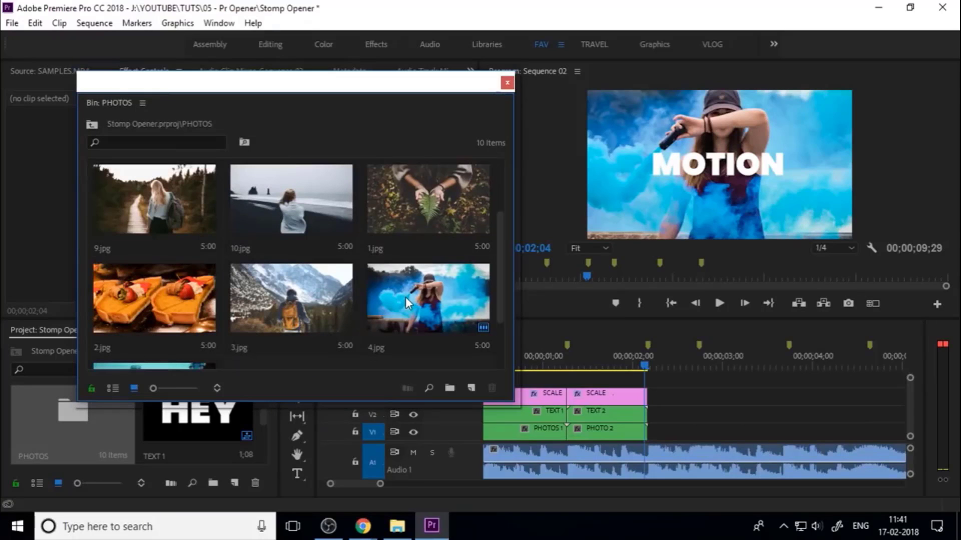
scroll(426, 297, "down", 1)
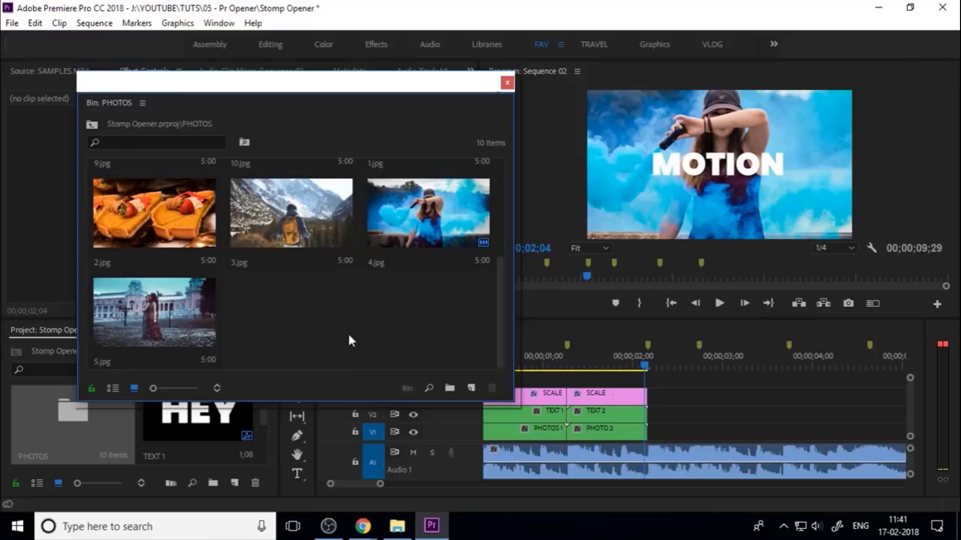
scroll(348, 340, "up", 2)
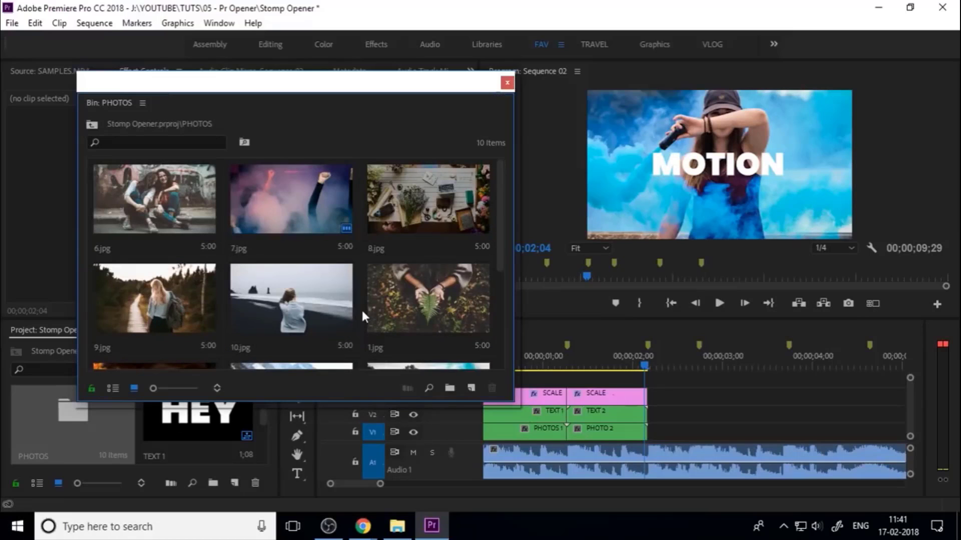
left_click_drag(157, 218, 667, 442)
left_click(507, 83)
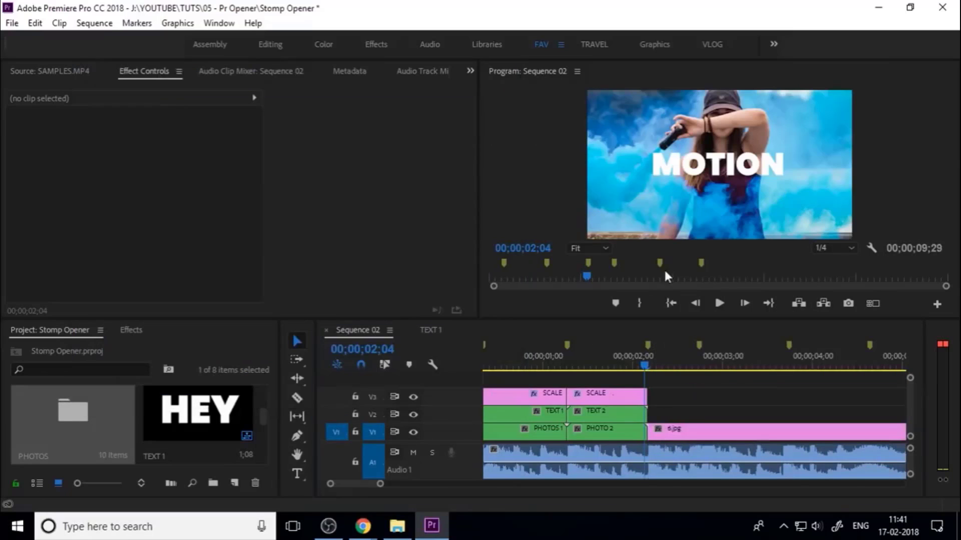
Trim the end of the 6.jpg clip on V1 to the next beat marker
left_click(686, 353)
key("minus")
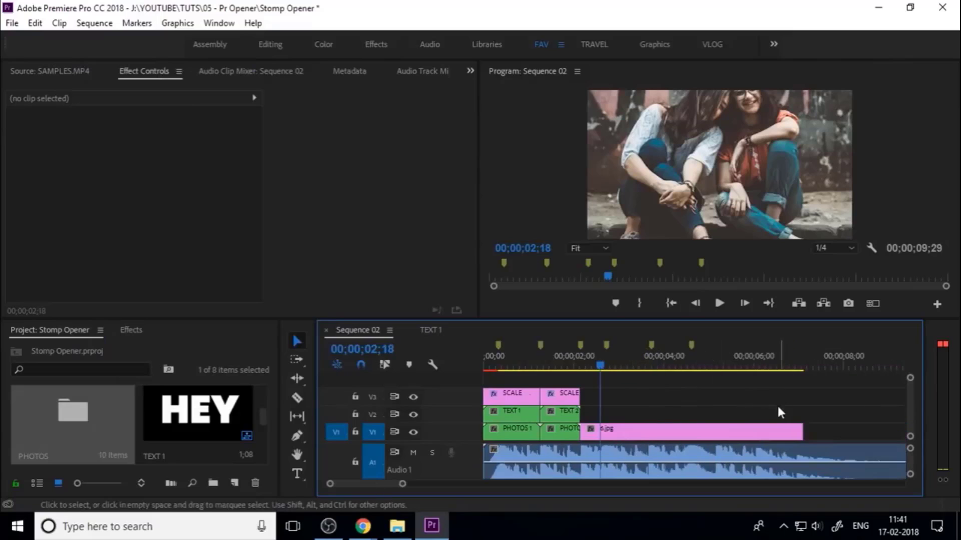
left_click_drag(795, 431, 605, 431)
key("equal")
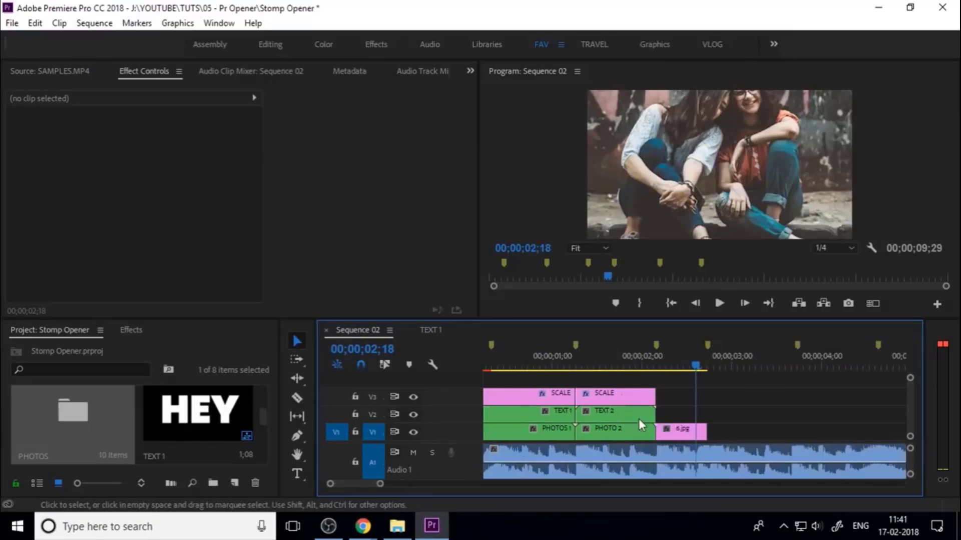
Apply Scale to Frame Size to 4.jpg inside the PHOTO 2 nested sequence, and return to Sequence 02
left_click_drag(615, 362, 647, 375)
left_click(571, 365)
double_click(571, 432)
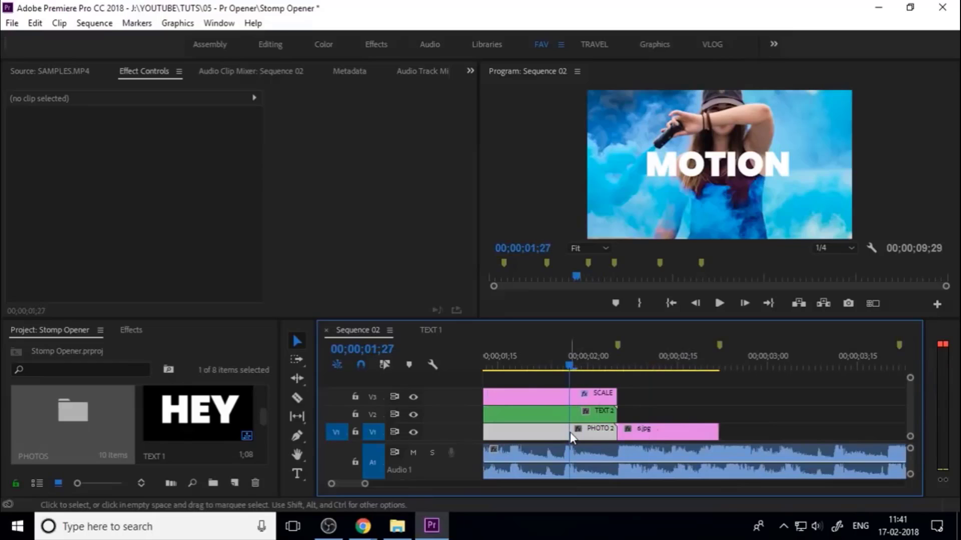
right_click(512, 417)
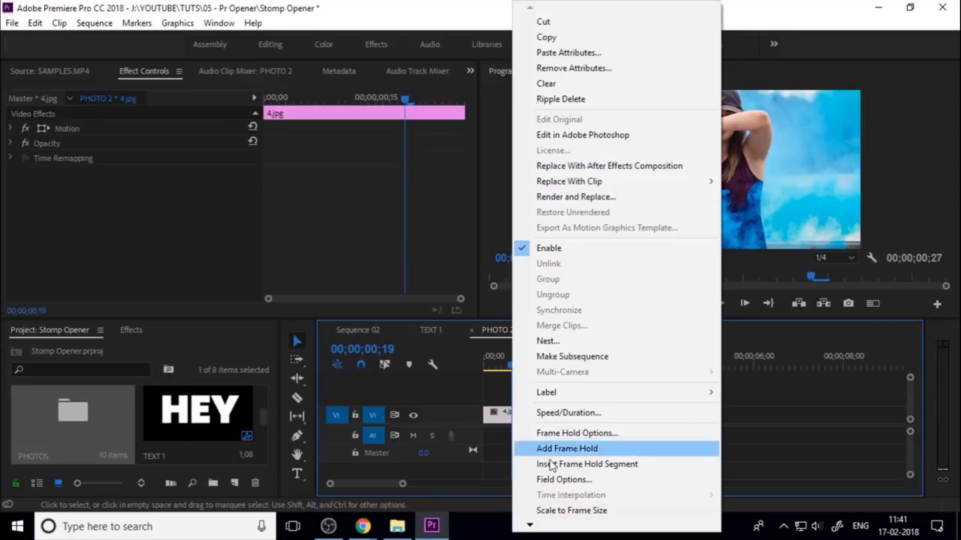
left_click(564, 507)
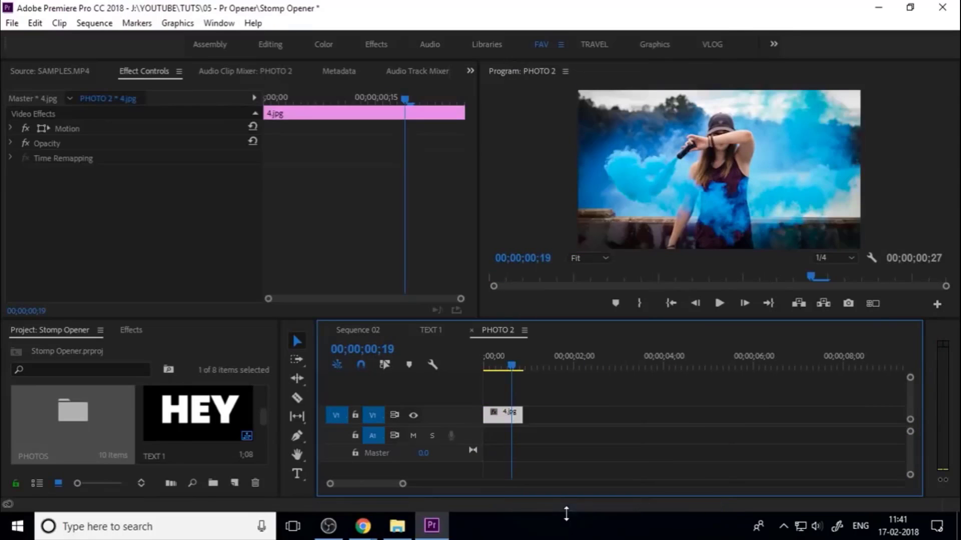
left_click(471, 330)
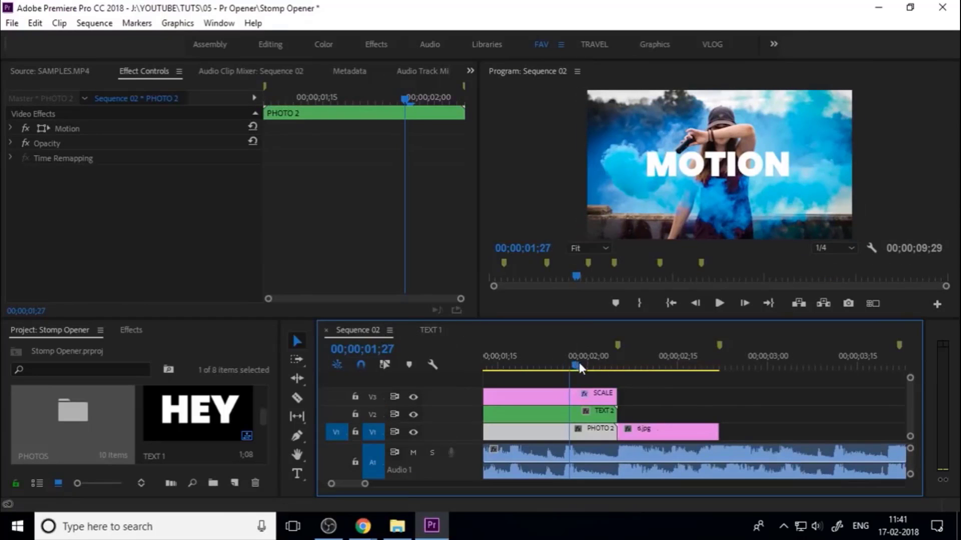
Apply Scale to Frame Size to the 6.jpg clip on V1
key("minus")
left_click(565, 367)
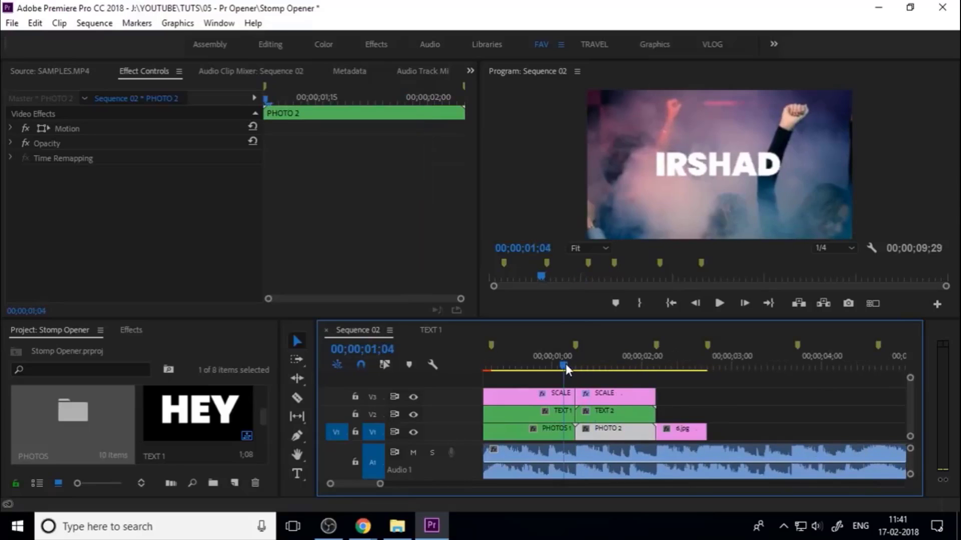
left_click_drag(565, 364, 672, 381)
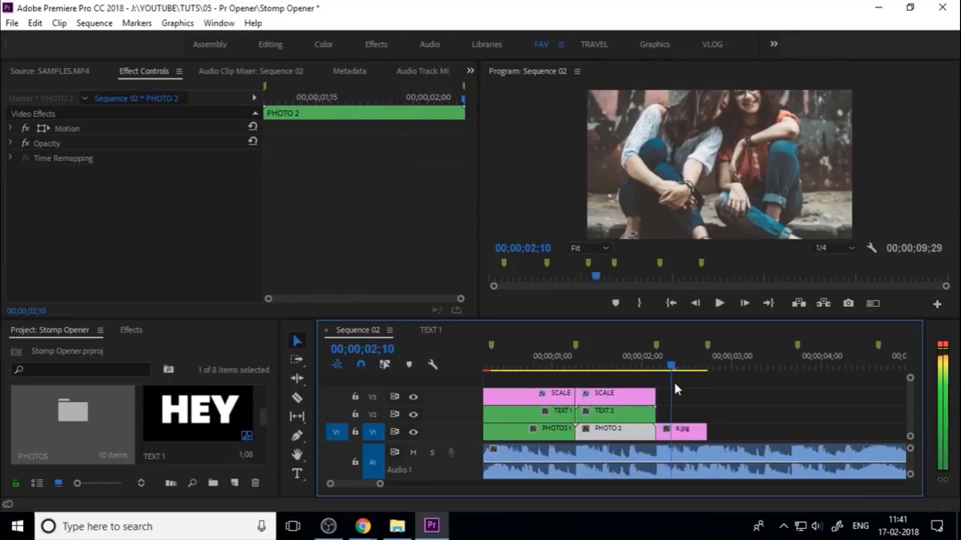
right_click(688, 431)
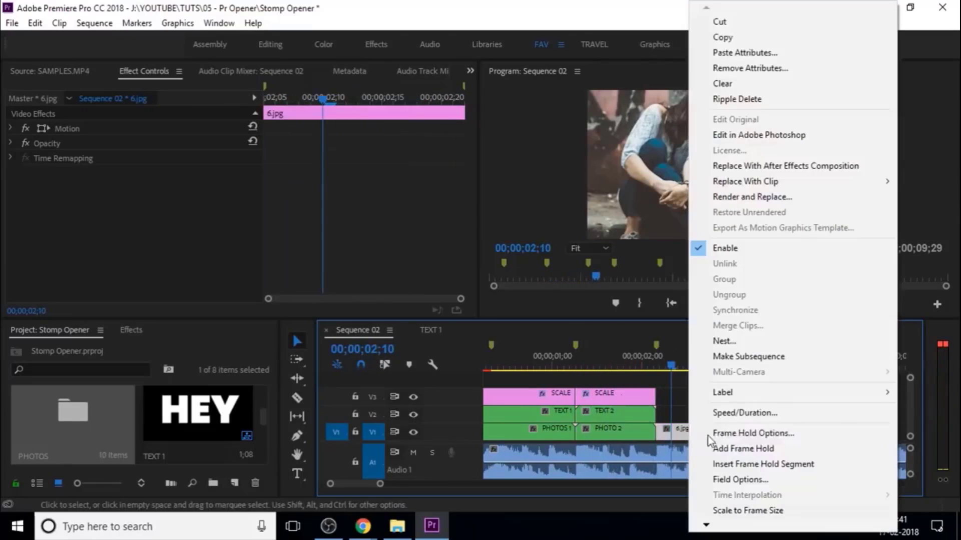
left_click(759, 512)
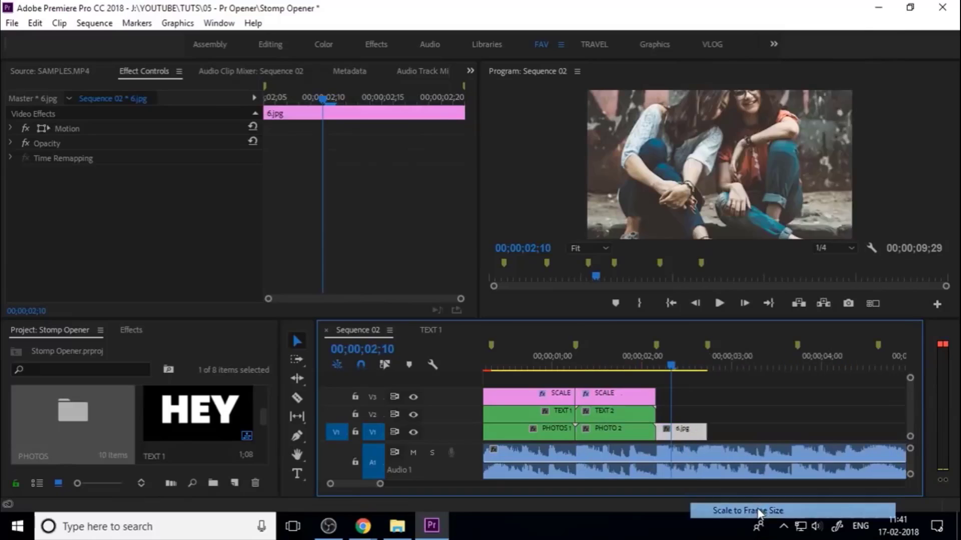
Nest the 6.jpg clip on V1 into a sequence named PHOTOS 3
right_click(680, 435)
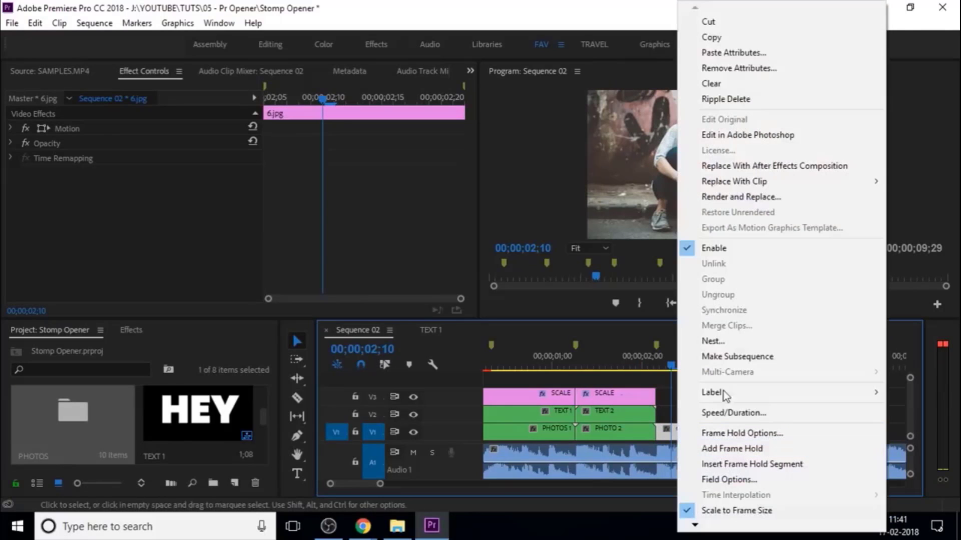
left_click(713, 341)
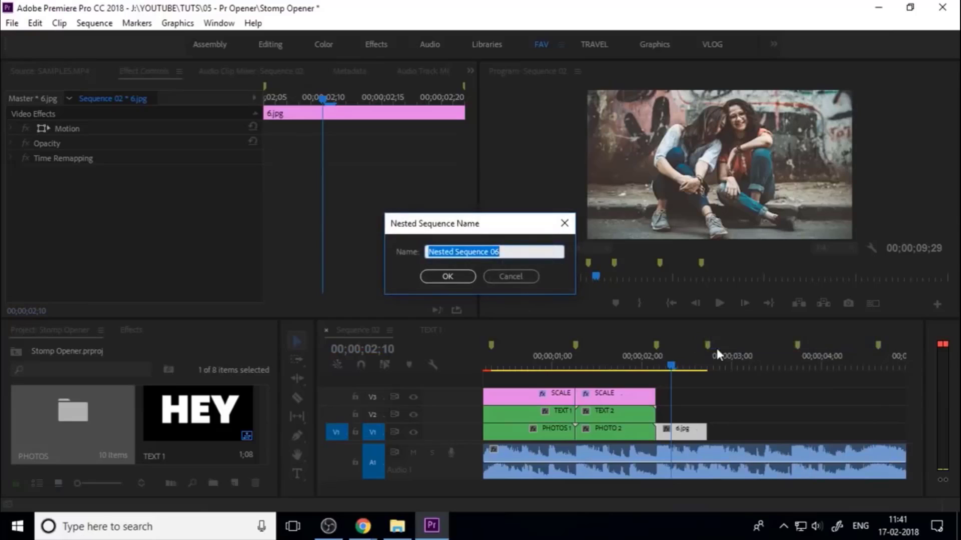
type("PHOTOS 3")
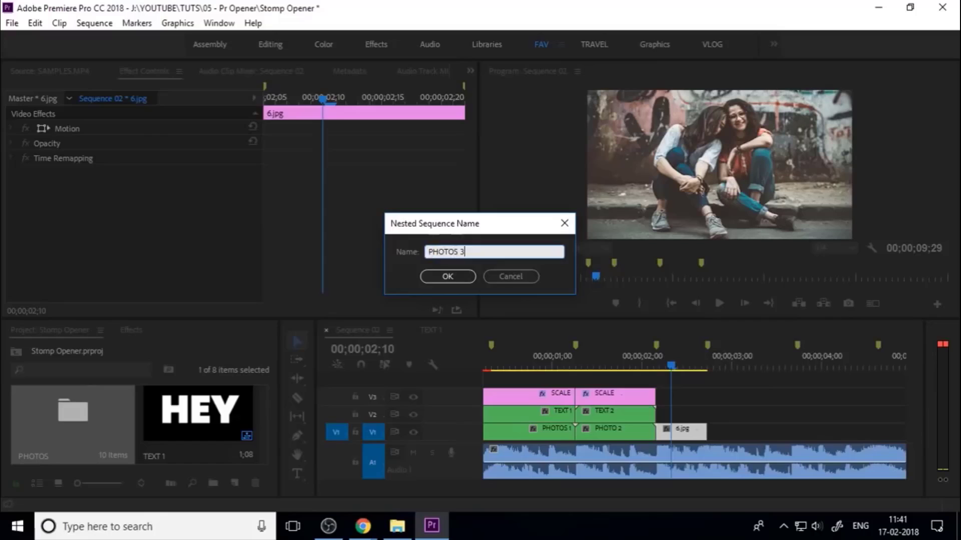
key("Return")
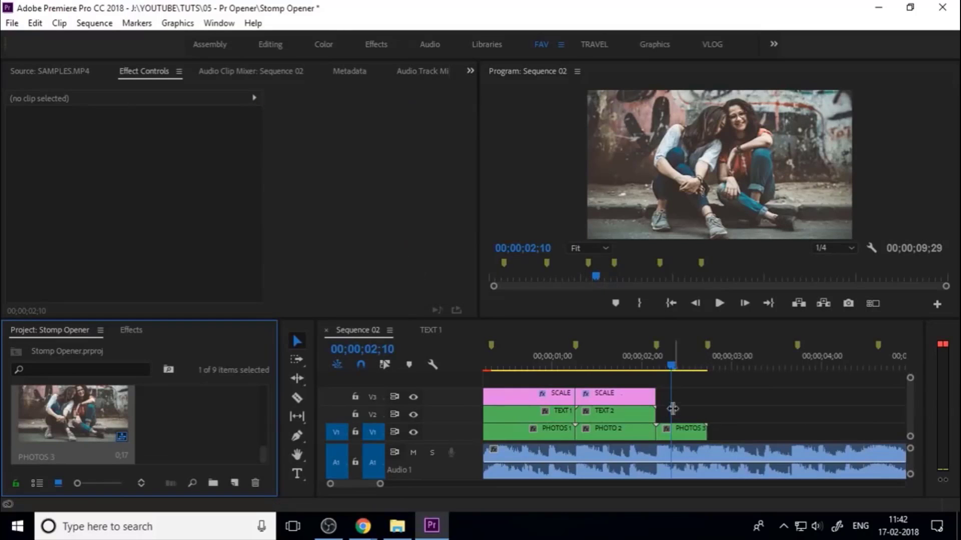
Copy the ITS title from the TEXT 1 sequence and place it on V2 above PHOTOS 3 in Sequence 02
left_click(433, 332)
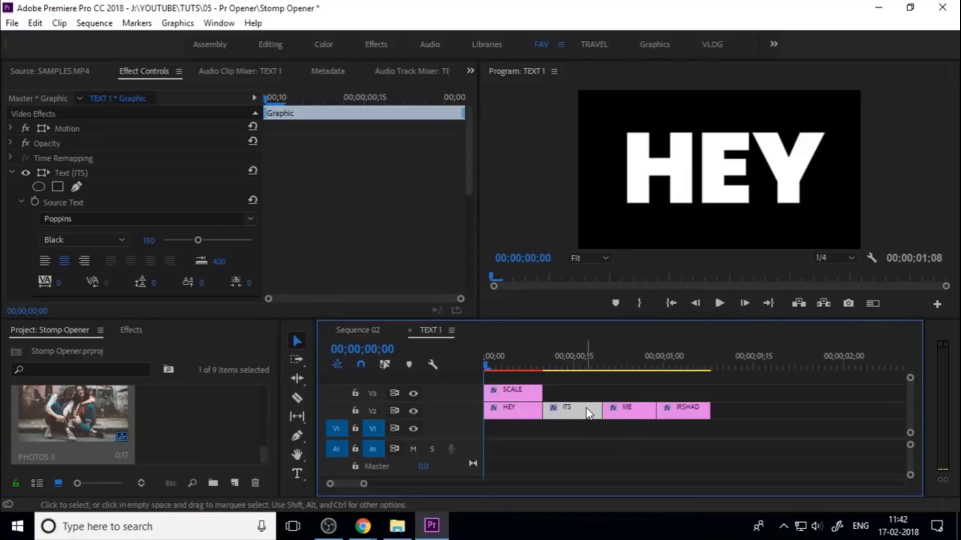
left_click(350, 330)
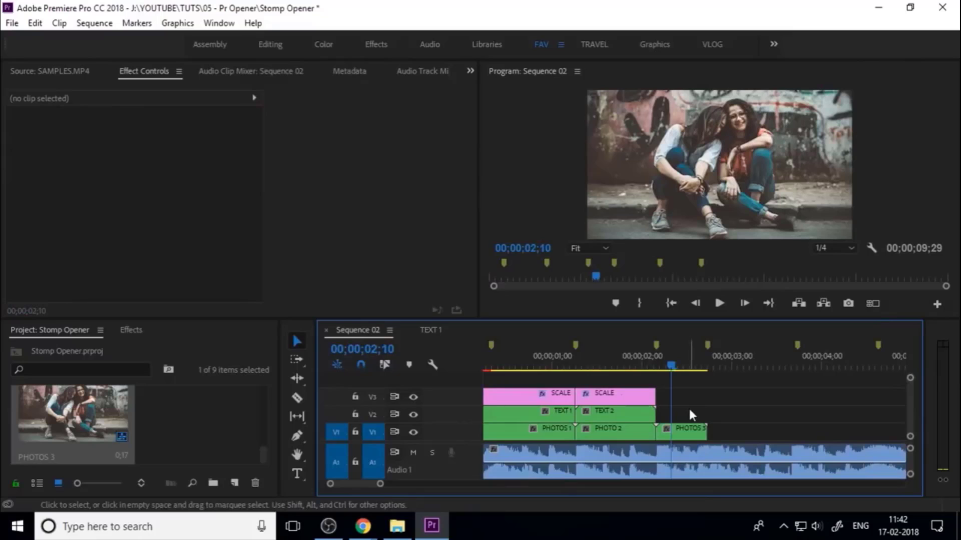
key("ctrl+v")
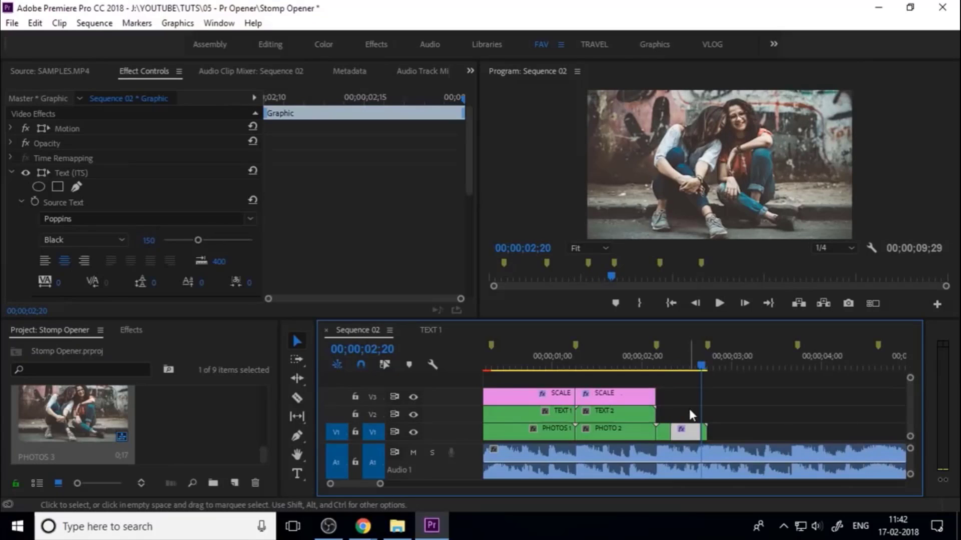
key("ctrl+z")
left_click_drag(722, 359, 735, 362)
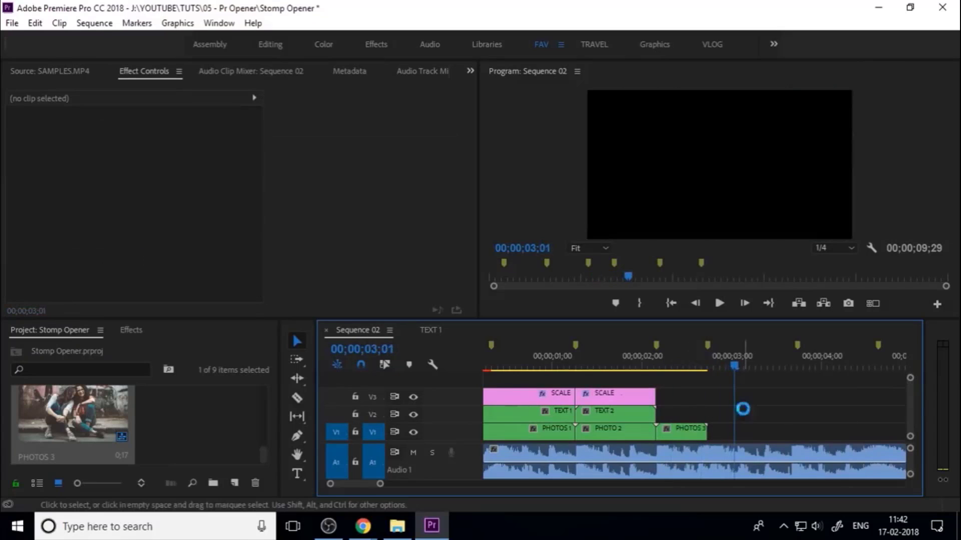
key("ctrl+v")
left_click_drag(747, 430, 706, 417)
Split the ITS title above PHOTOS 3 into four pieces timed to the beats
key("equal")
mouse_move(675, 361)
left_mouse_down()
mouse_move(683, 363)
mouse_move(619, 383)
mouse_move(666, 364)
left_mouse_up()
scroll(661, 370, "down", 1)
key("ctrl+k")
left_click(682, 419)
key("ctrl+k")
left_click_drag(601, 364, 557, 371)
left_click(688, 416)
key("ctrl+k")
left_click(660, 414)
Change the title pieces above PHOTOS 3 to their own words, including DESIGN, ANIMATION, C4D and VFX
key("t")
left_click(731, 415)
left_click(682, 415)
double_click(718, 166)
key("BackSpace")
type("VFXv")
double_click(721, 168)
type("ANIMATION")
left_click(297, 341)
left_click(766, 405)
Nest the title pieces above PHOTOS 3 into a sequence named TEXT 3
key("minus")
key("minus")
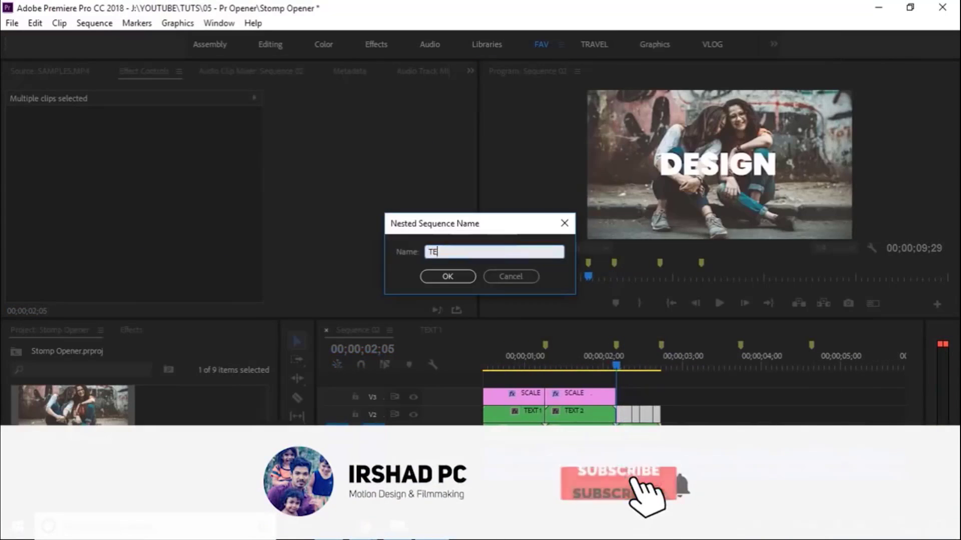
key("Return")
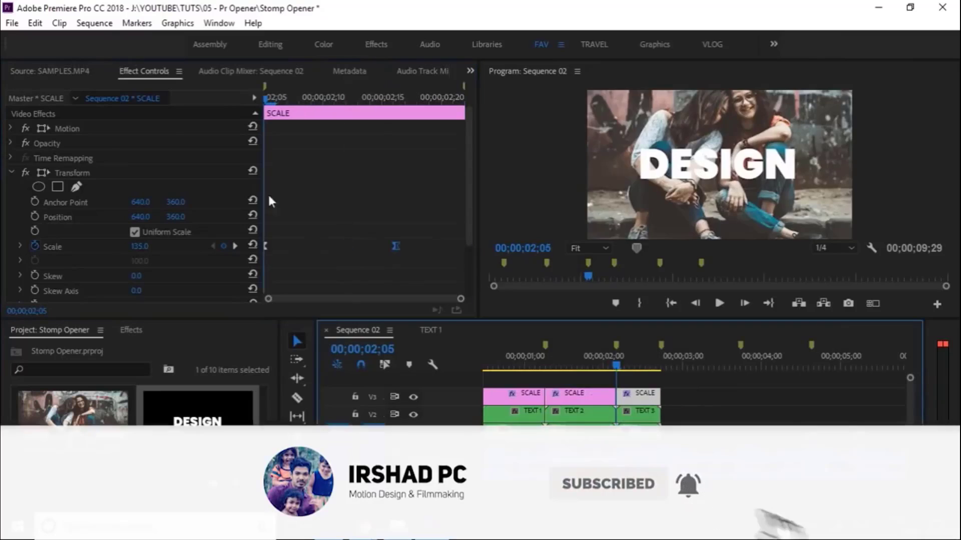
Place 1.jpg on V1 directly after PHOTOS 3, trimmed to the next beat marker, and nest it as PHOTOS 4
left_click_drag(594, 364, 622, 365)
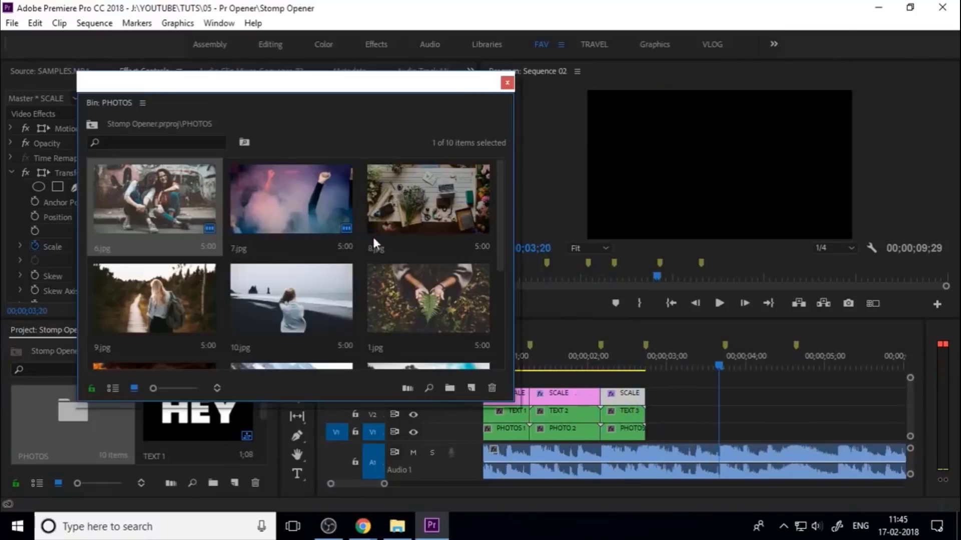
left_click_drag(428, 297, 651, 431)
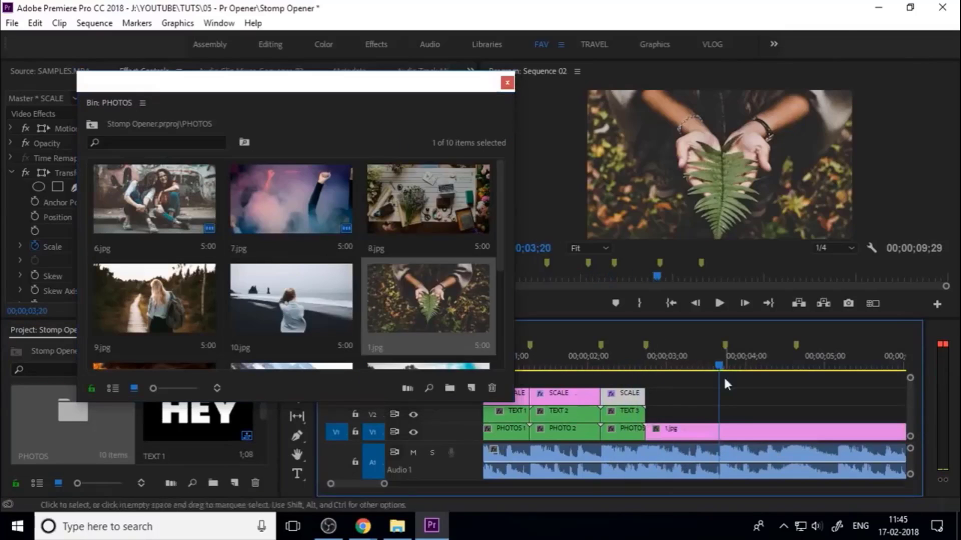
key("w")
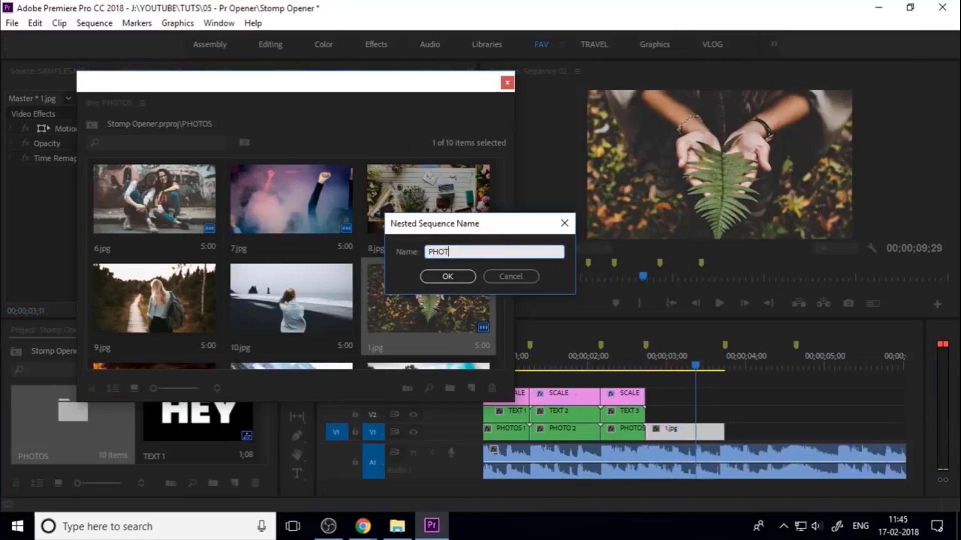
key("Return")
Place a copy of the ITS title on V2 above PHOTOS 4, spanning the full length of that clip
scroll(430, 314, "down", 2)
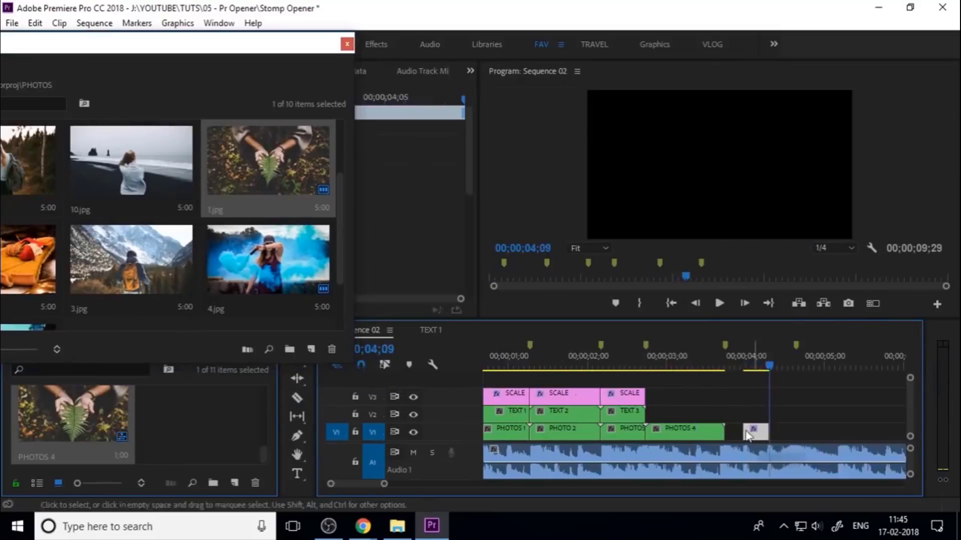
left_click(652, 365)
left_click(654, 367)
key("=")
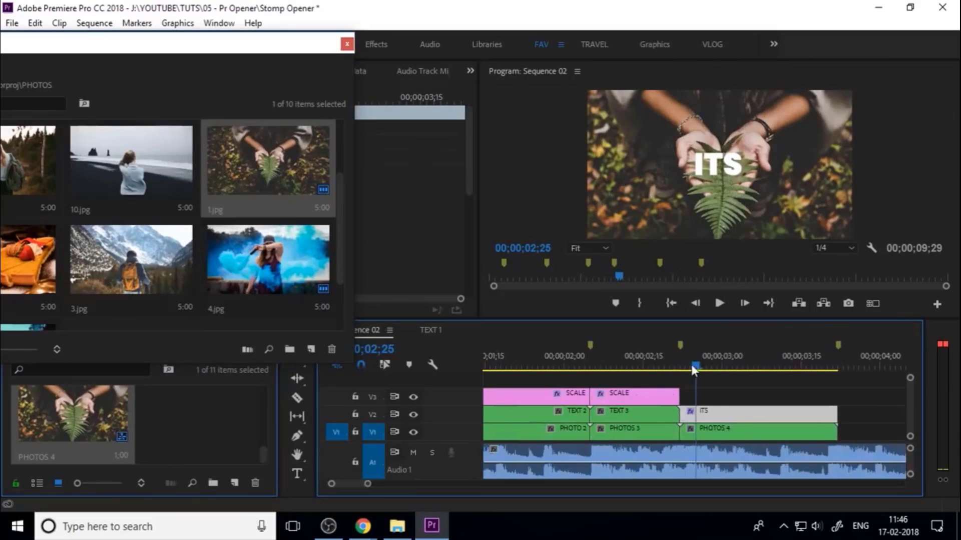
Split the ITS title above PHOTOS 4 into four pieces on the beats, including cuts at 00;00;02;28 and 00;00;03;11
left_click_drag(694, 365, 702, 365)
key("ctrl+k")
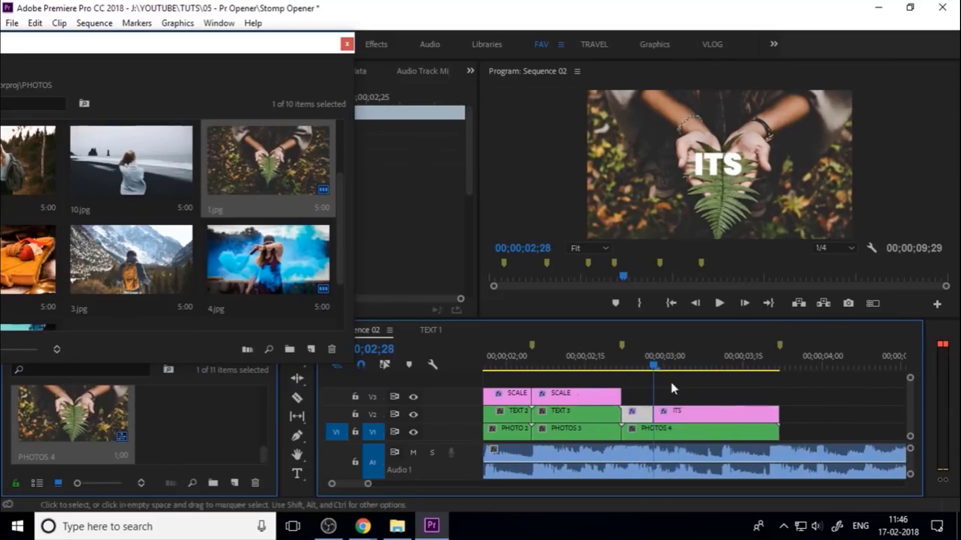
left_click(680, 366)
left_click(699, 411)
key("ctrl+k")
left_click(723, 365)
left_click(728, 412)
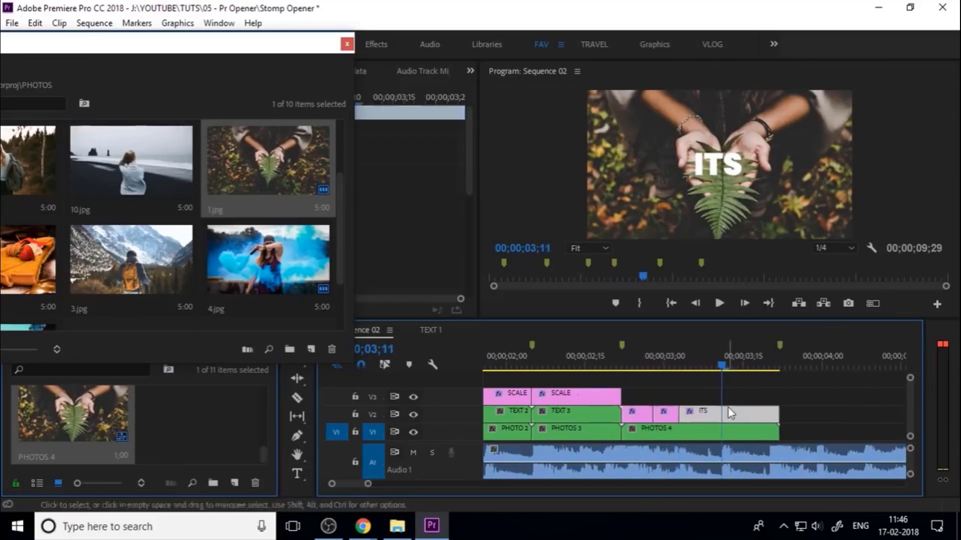
key("ctrl+k")
Trim the ends of PHOTOS 4 and its last title piece slightly earlier, and move the beat marker to the new end
left_click(767, 367)
key("-")
key("=")
key("=")
mouse_move(714, 414)
left_mouse_down()
mouse_move(695, 414)
mouse_move(695, 433)
left_mouse_up()
left_click_drag(716, 346, 695, 345)
key("-")
Change the first two title pieces above PHOTOS 4 to LIKE and SUBSCRIBE
left_click(569, 365)
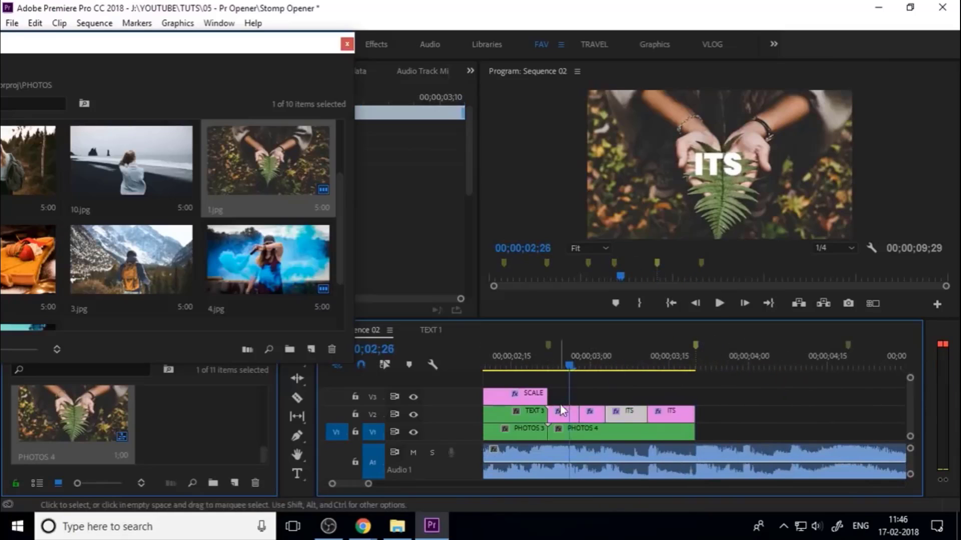
left_click_drag(718, 392, 561, 419)
left_click(608, 367)
left_click(564, 366)
left_click(570, 414)
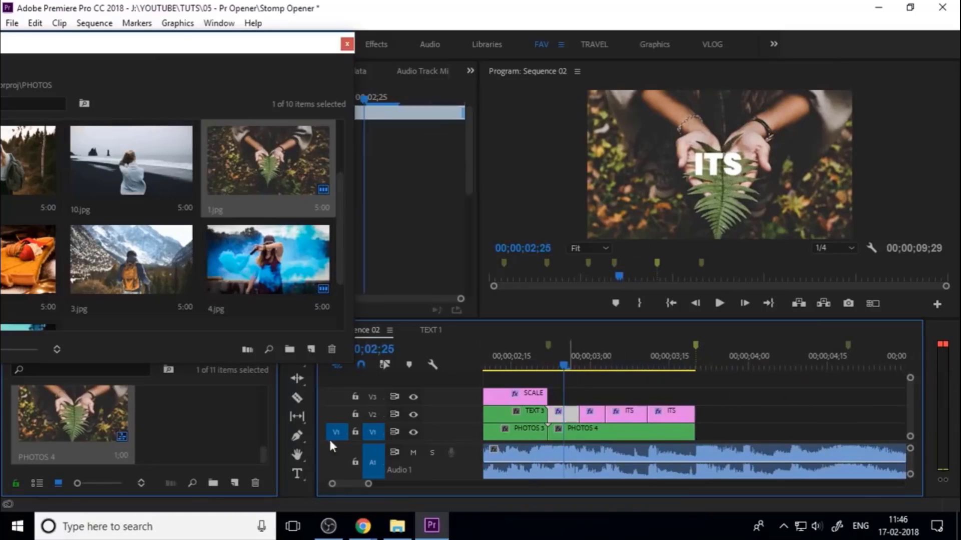
left_click(297, 474)
double_click(719, 164)
type("LIKE")
left_click(590, 366)
double_click(727, 160)
type("SUBSCRIBE")
Change the third and fourth title pieces above PHOTOS 4 to AND and SHARE
left_click_drag(609, 364, 622, 366)
double_click(721, 162)
type("AND")
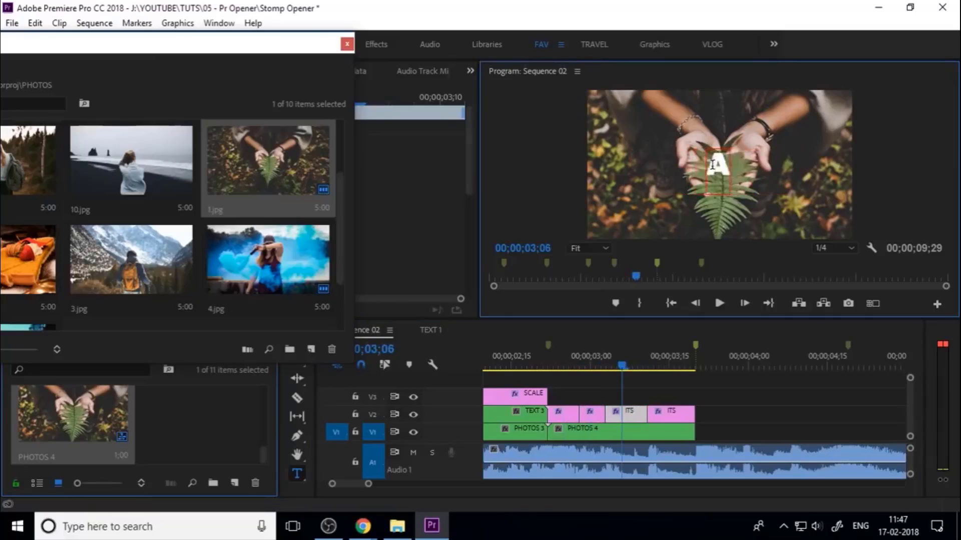
left_click(680, 365)
double_click(720, 164)
type("SHARE")
left_click(295, 344)
Nest the LIKE, SUBSCRIBE, AND and SHARE titles on V2 into a sequence named TEXT 4
right_click(570, 415)
left_click(607, 343)
key("Return")
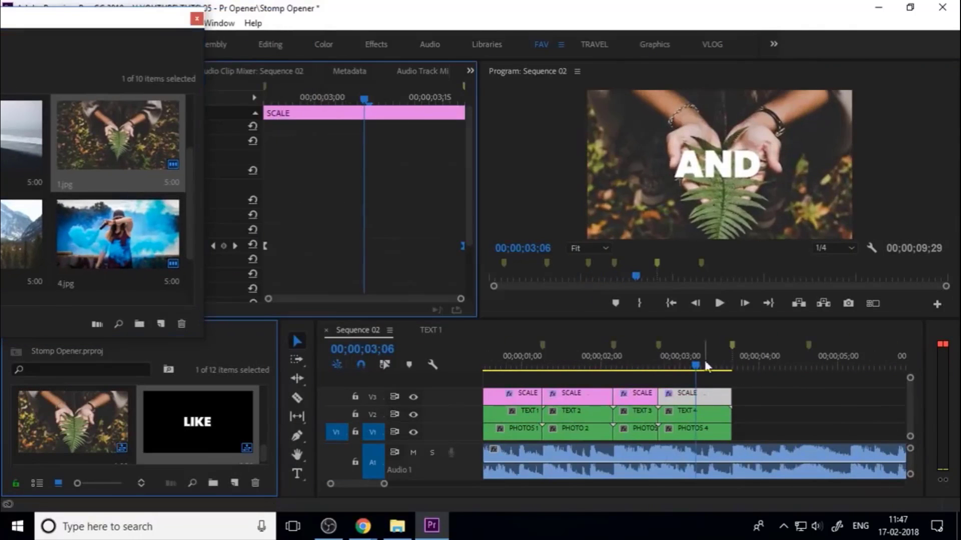
Play back and scrub through the TEXT 3 and TEXT 4 sections to check the timing of their scale animation
left_click_drag(703, 358, 625, 359)
key("space")
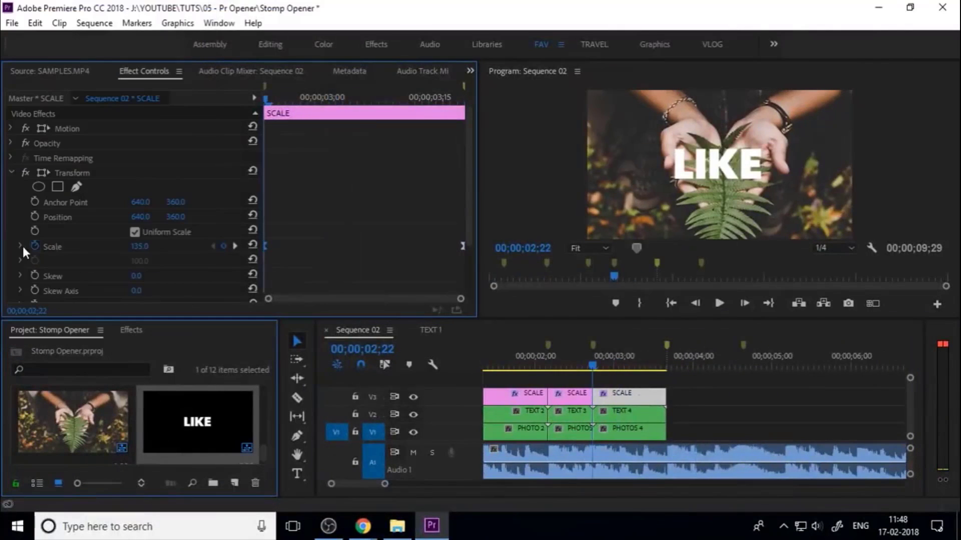
key("space")
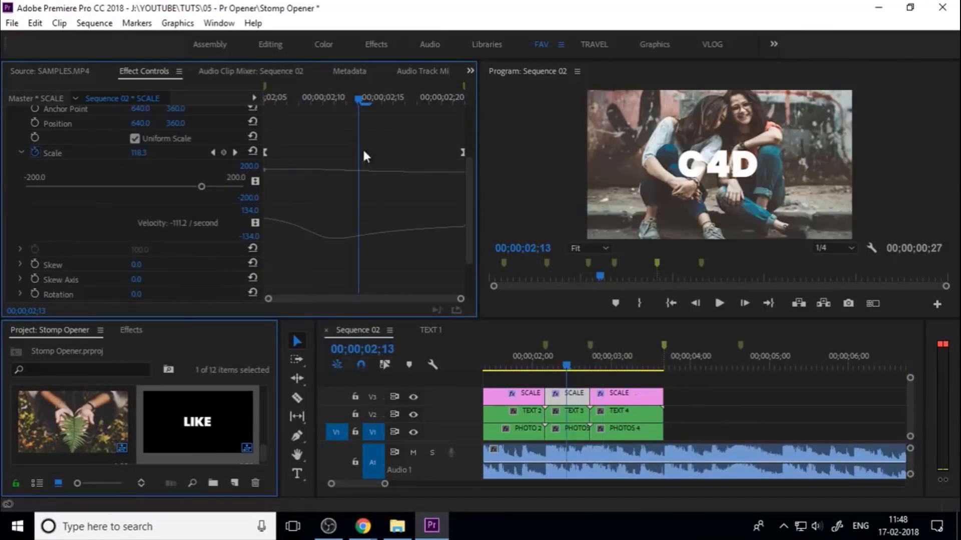
left_click_drag(520, 363, 634, 370)
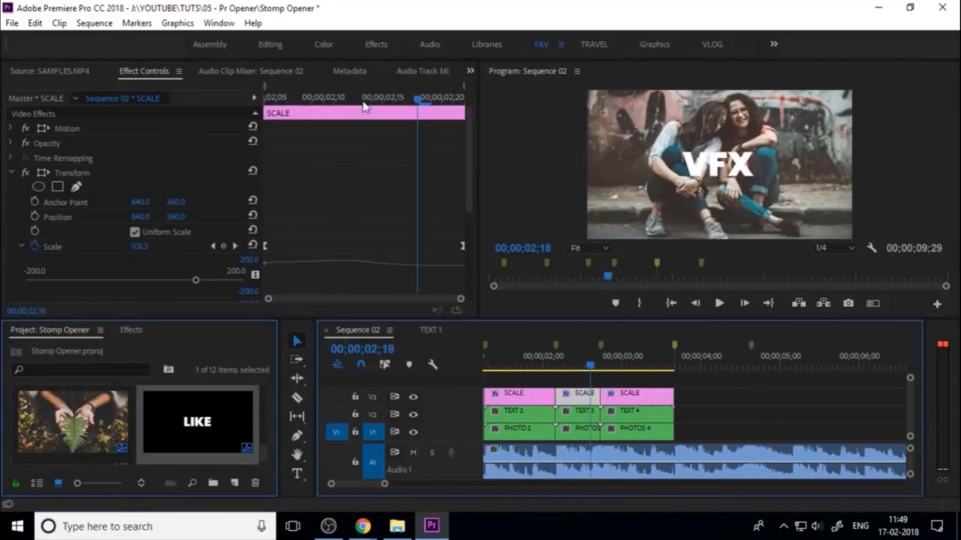
mouse_move(620, 365)
left_mouse_down()
mouse_move(536, 367)
mouse_move(634, 368)
left_mouse_up()
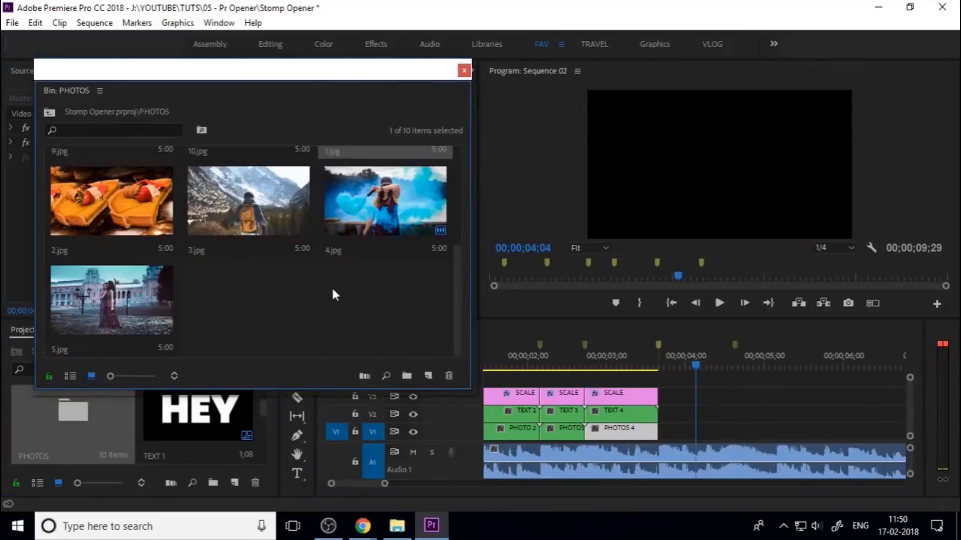
Place 3.jpg on V1 directly after PHOTOS 4, trimmed to the next beat marker, and nest it as PHOTOS 5
left_click_drag(249, 210, 705, 410)
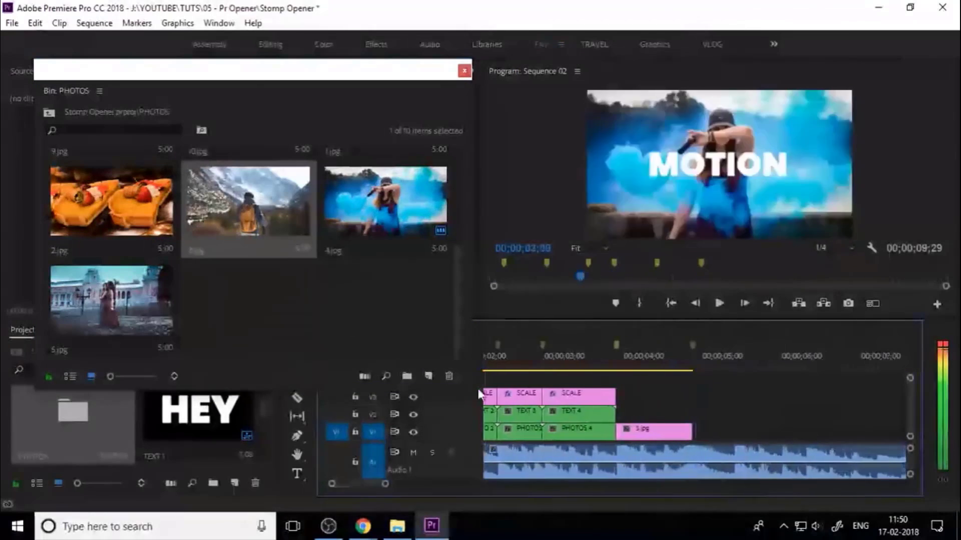
right_click(700, 430)
left_click(742, 341)
key("Return")
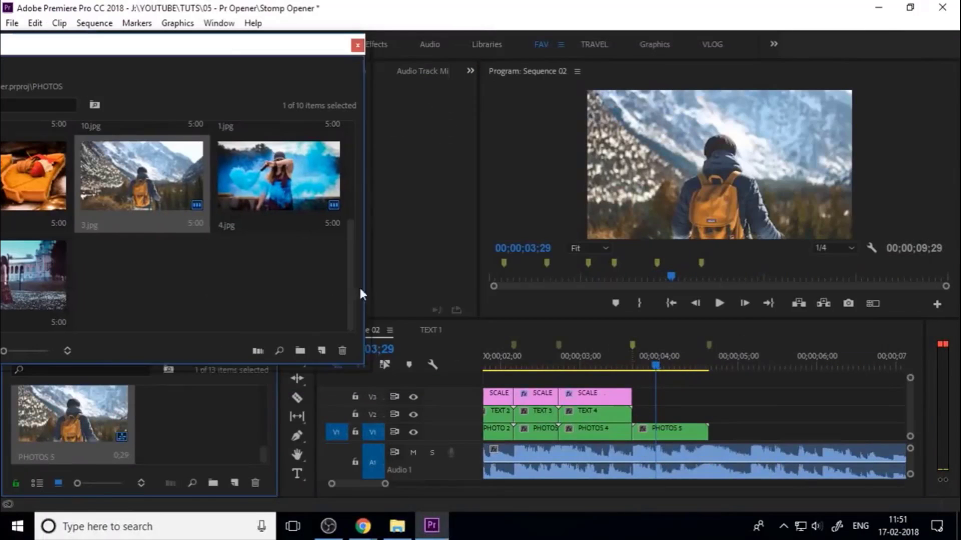
Add the ITS title on V2 above PHOTOS 5, split into four pieces, and change the first piece to THANKS
left_click_drag(652, 415, 673, 415)
left_click_drag(665, 367, 637, 367)
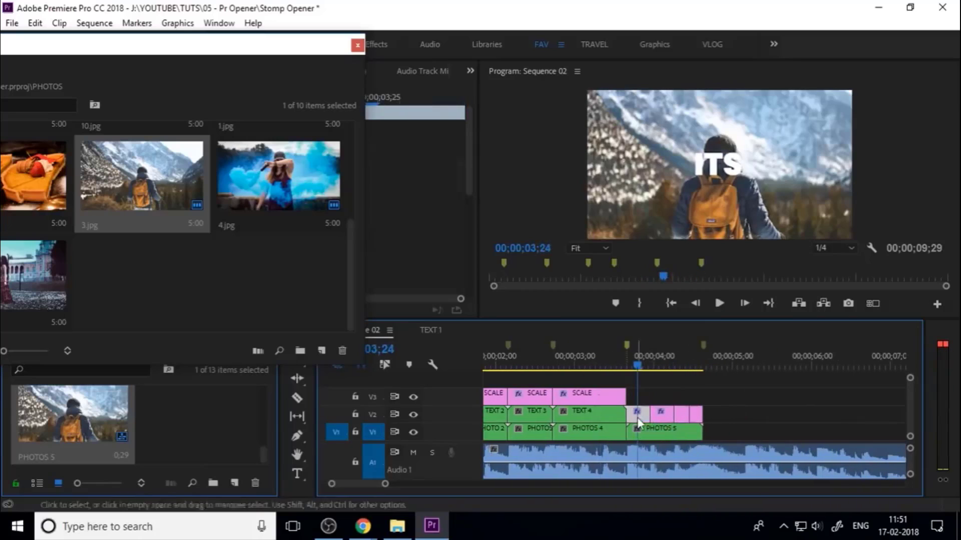
key("t")
left_click(724, 163)
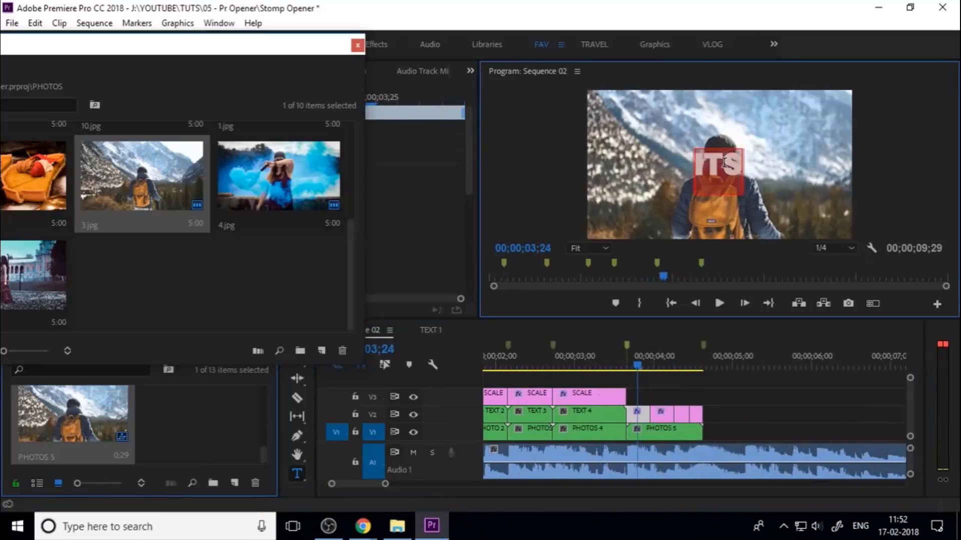
type("THANKS")
left_click_drag(272, 45, 175, 13)
left_click(297, 342)
Change the third title piece above PHOTOS 5 to WATCHING and play back the end of the opener
key("t")
double_click(720, 165)
left_click_drag(638, 367, 517, 367)
left_click(296, 342)
key("t")
double_click(720, 164)
type("WATCHING")
left_click(297, 342)
key("space")
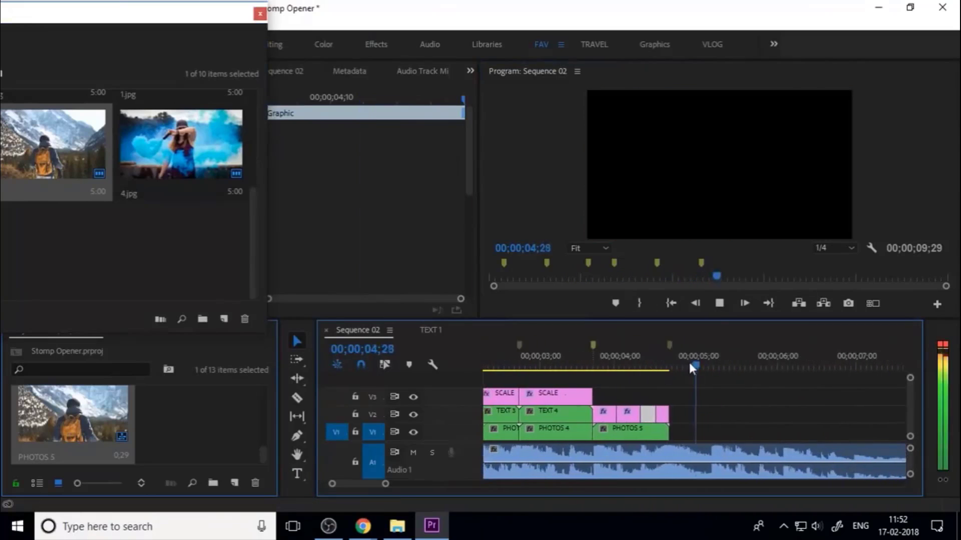
left_click_drag(697, 367, 663, 367)
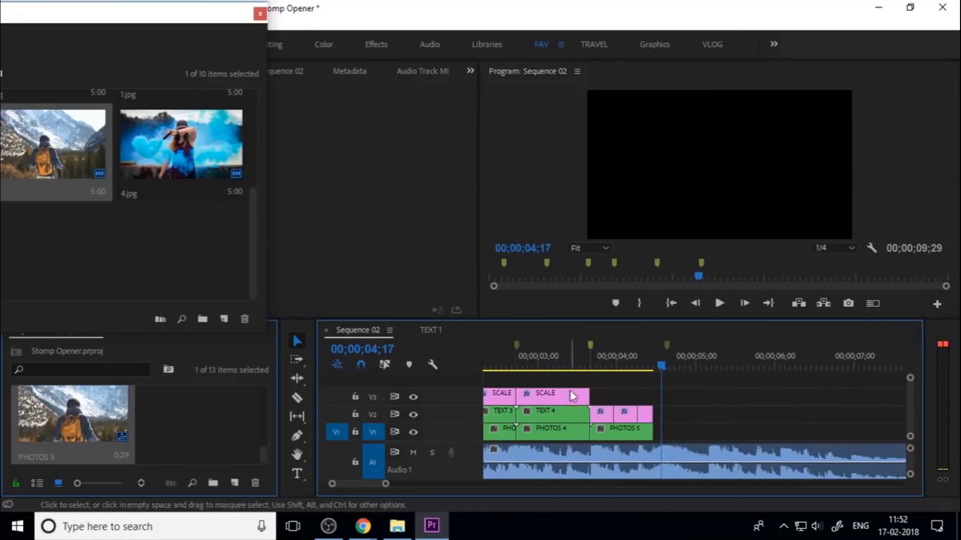
Copy the SCALE adjustment layer from above TEXT 4 to V3 above PHOTOS 5 and play it back
left_click_drag(571, 396, 646, 395)
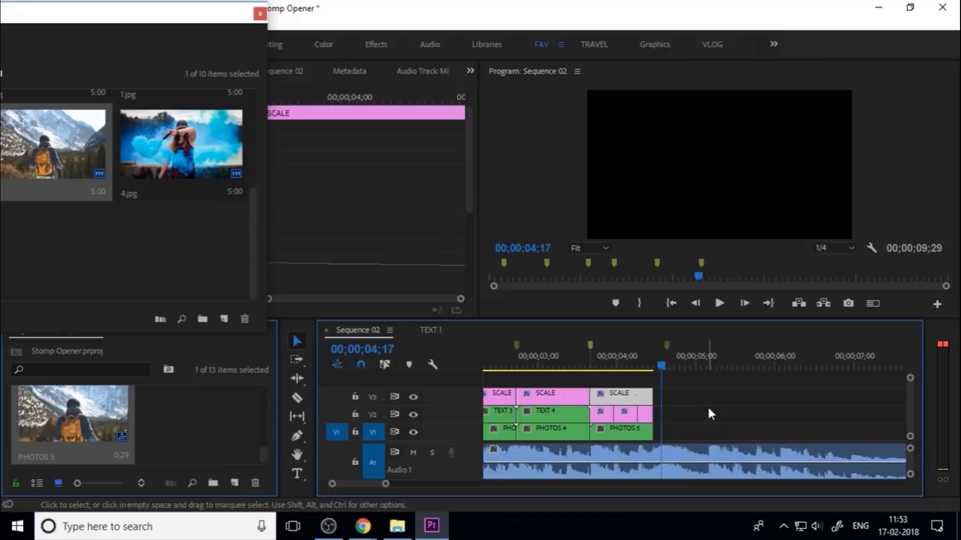
left_click_drag(655, 368, 576, 368)
key("space")
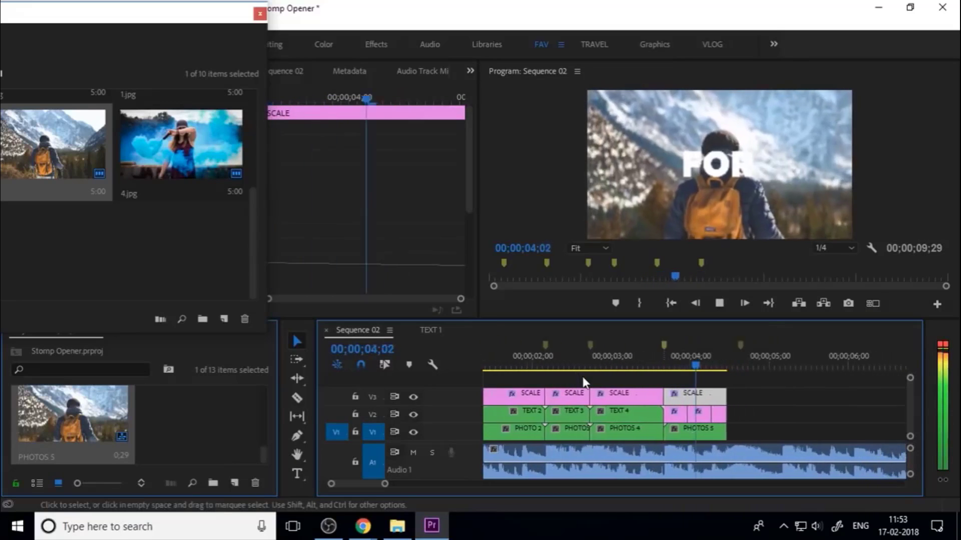
Replay the opener from around TEXT 4 past the end of PHOTOS 5 and save the project
scroll(601, 373, "up", 1)
left_click_drag(634, 358, 605, 367)
key("space")
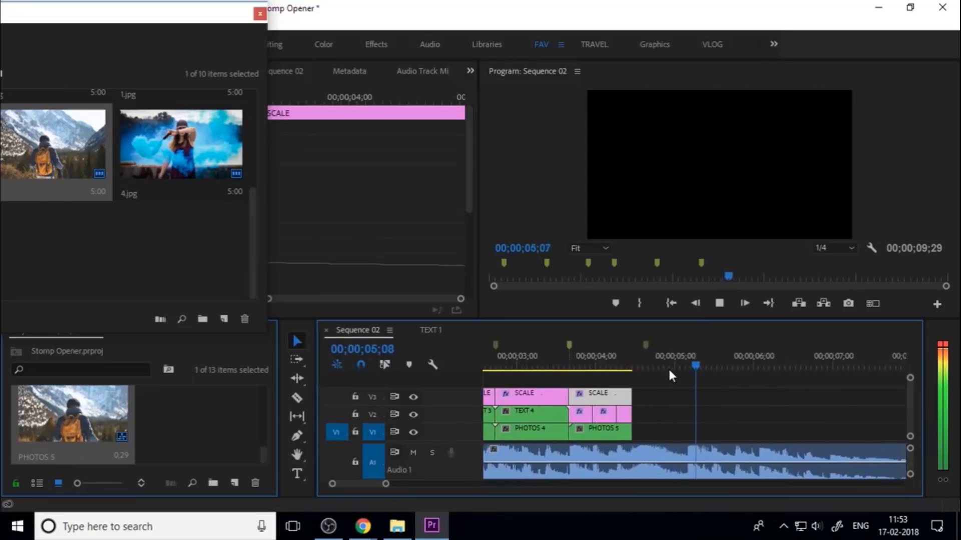
left_click(693, 367)
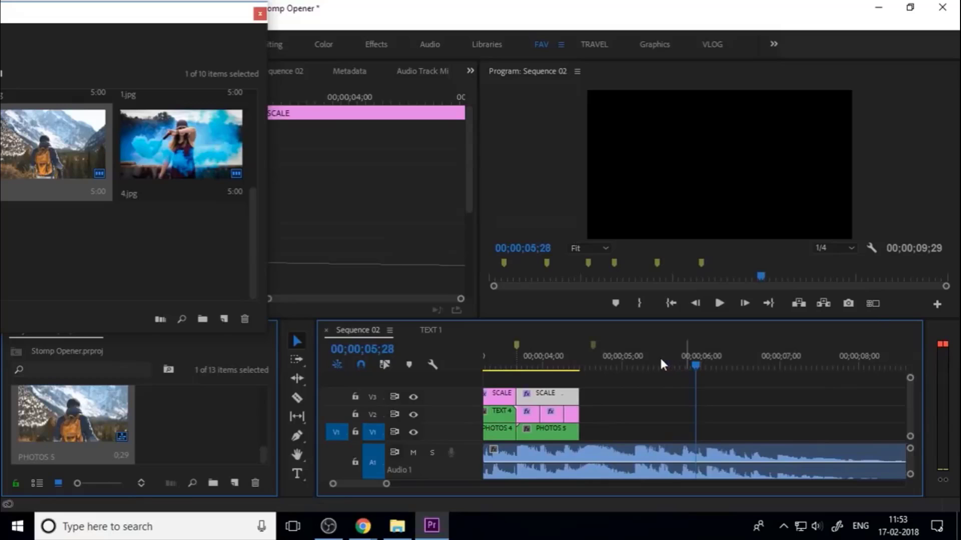
key("ctrl+s")
Import IPC LOGO CENTRE WHITE.png and place it on V1 directly after PHOTOS 5
left_click(588, 361)
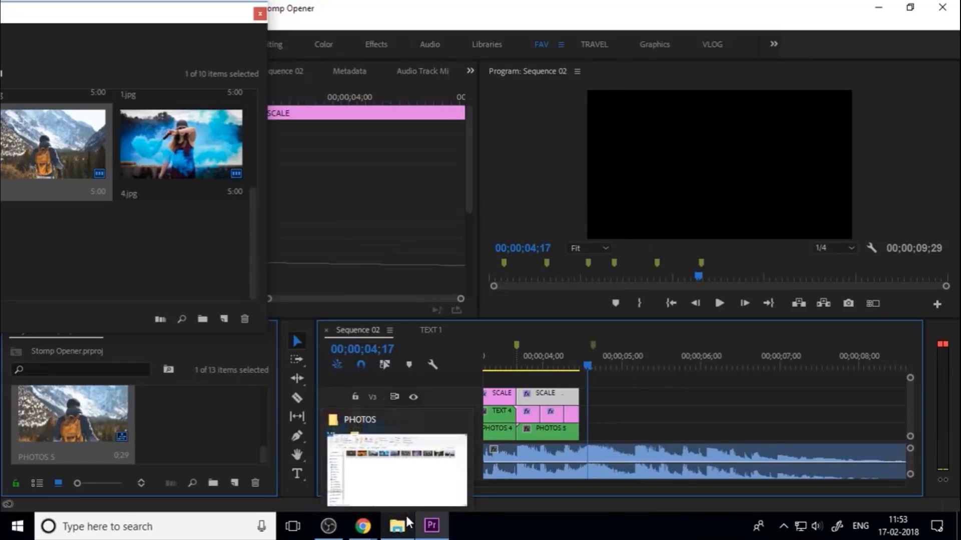
left_click_drag(314, 120, 432, 522)
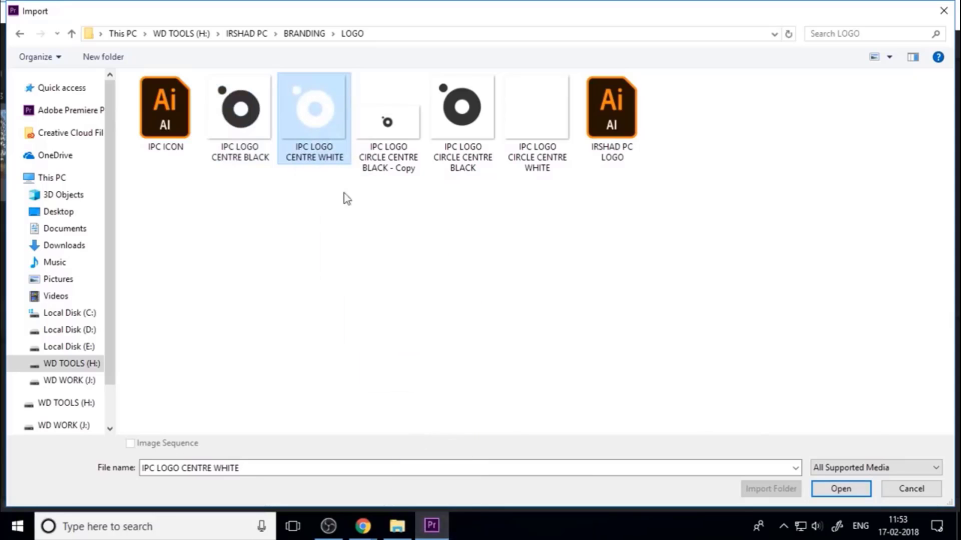
double_click(324, 134)
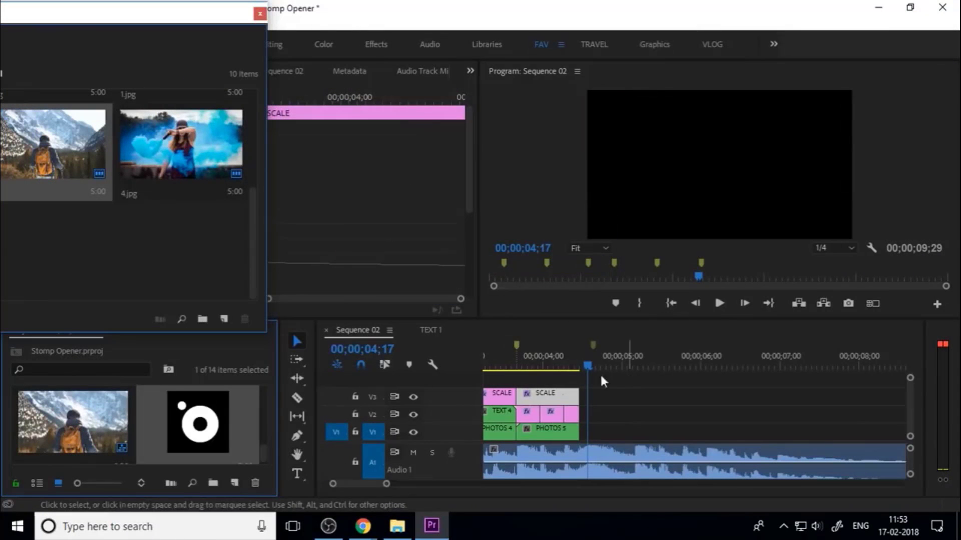
left_click_drag(174, 420, 583, 436)
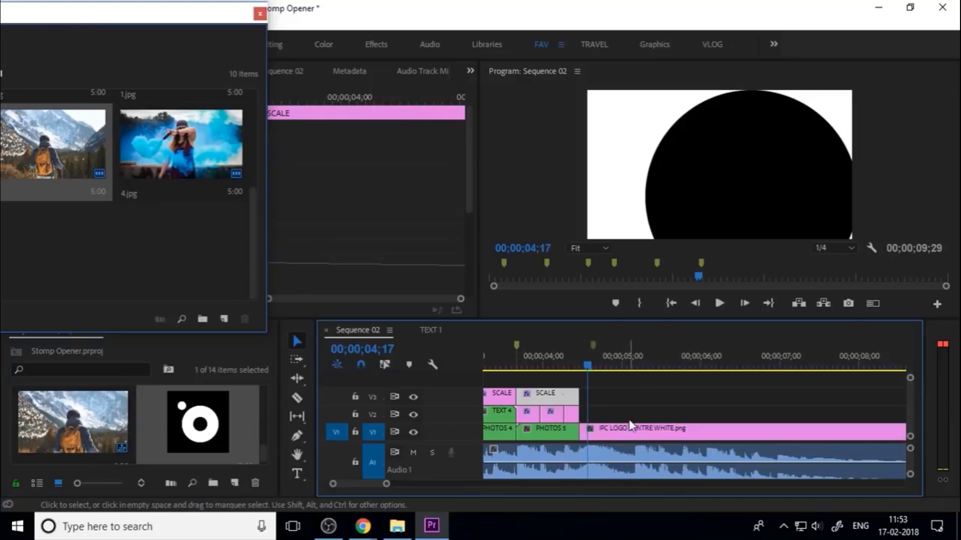
Move the logo clip up to V2 and scale it to the frame size
scroll(650, 423, "up", 3)
left_click_drag(726, 433, 728, 425)
key("backslash")
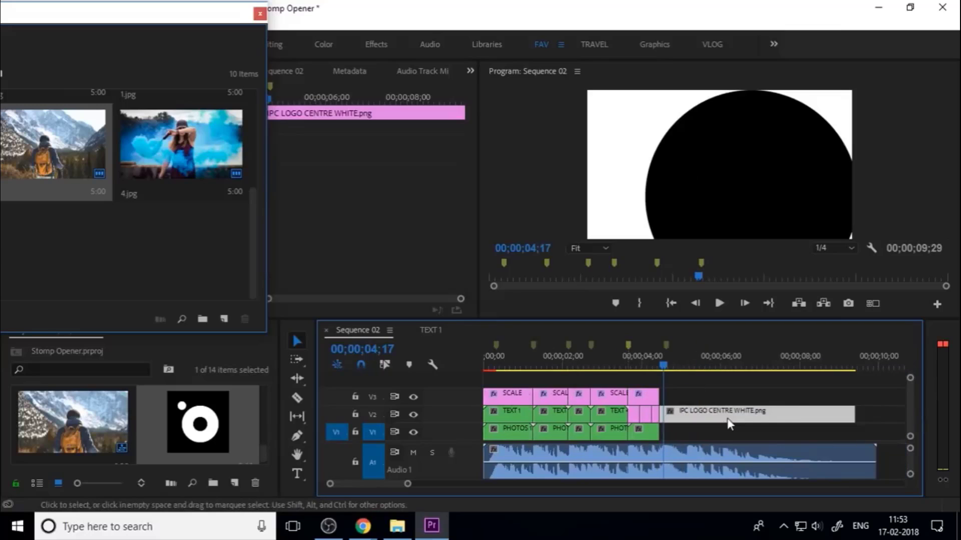
right_click(770, 408)
left_click(823, 506)
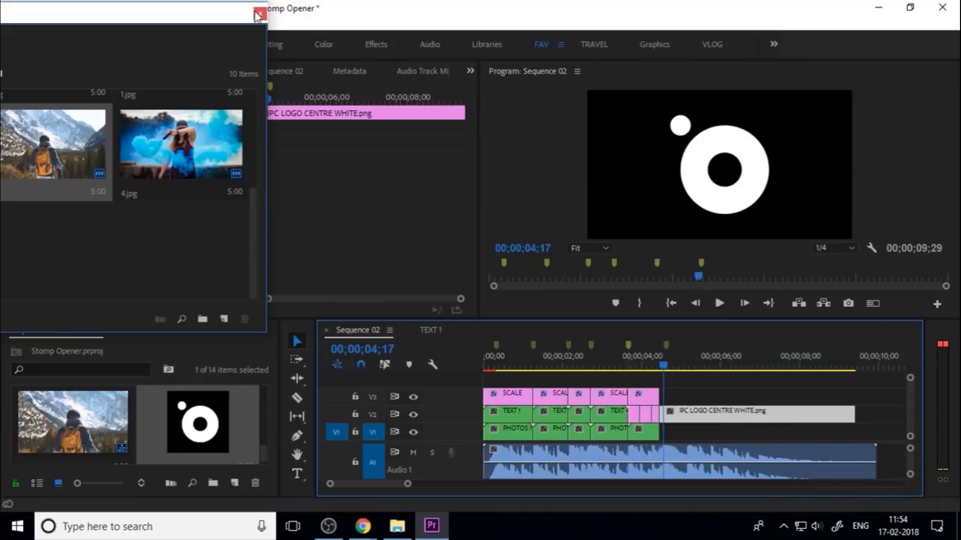
Place 2.jpg from the PHOTOS bin on V1 beneath the logo and extend both clips to the end of the audio
left_click_drag(176, 20, 390, 44)
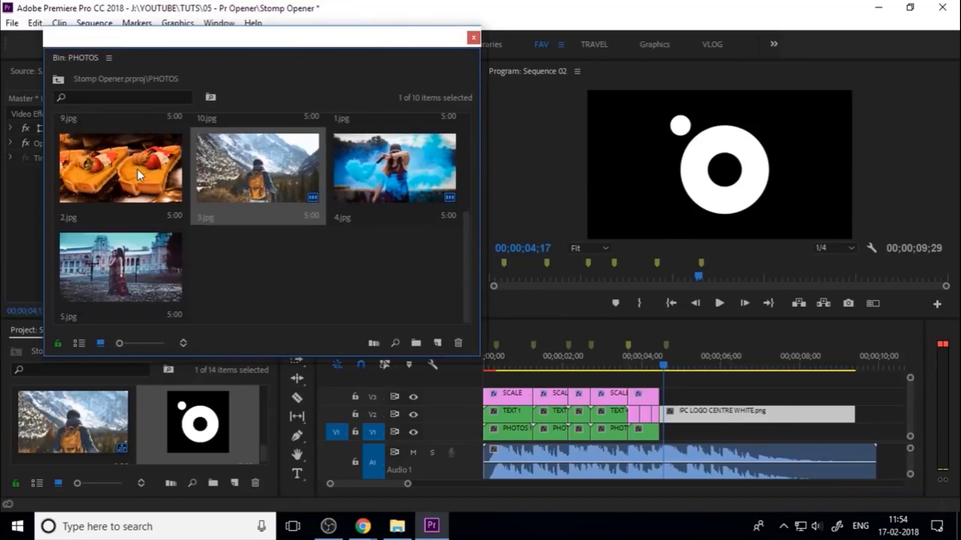
left_click_drag(140, 174, 662, 434)
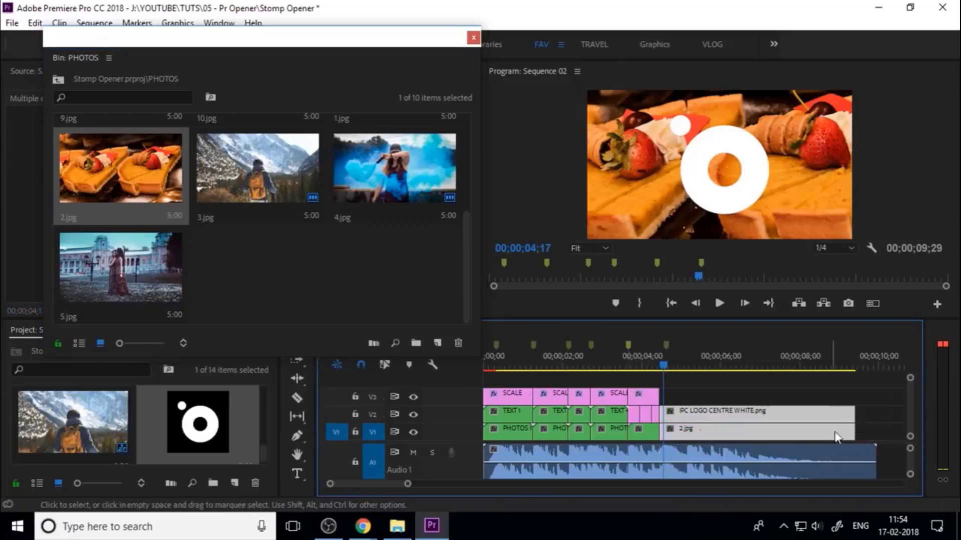
left_click_drag(853, 436, 876, 449)
Nest the 2.jpg clip on V1 as PHOTOS 6
left_click(697, 435)
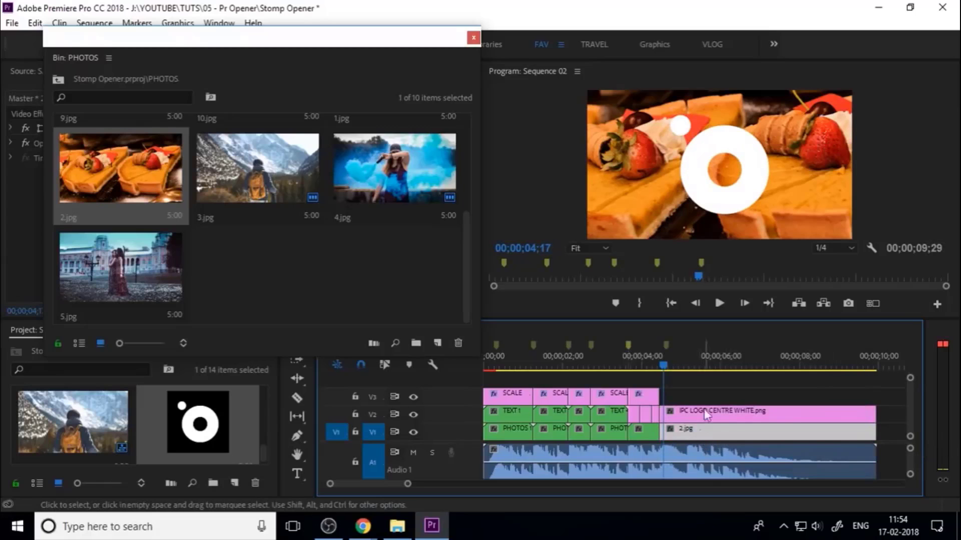
right_click(700, 434)
left_click(741, 338)
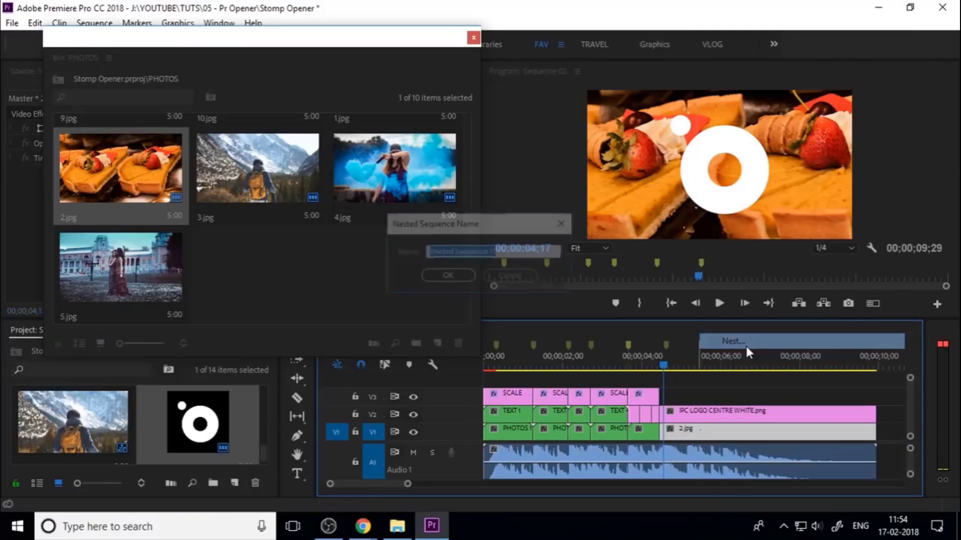
type("PHOTO")
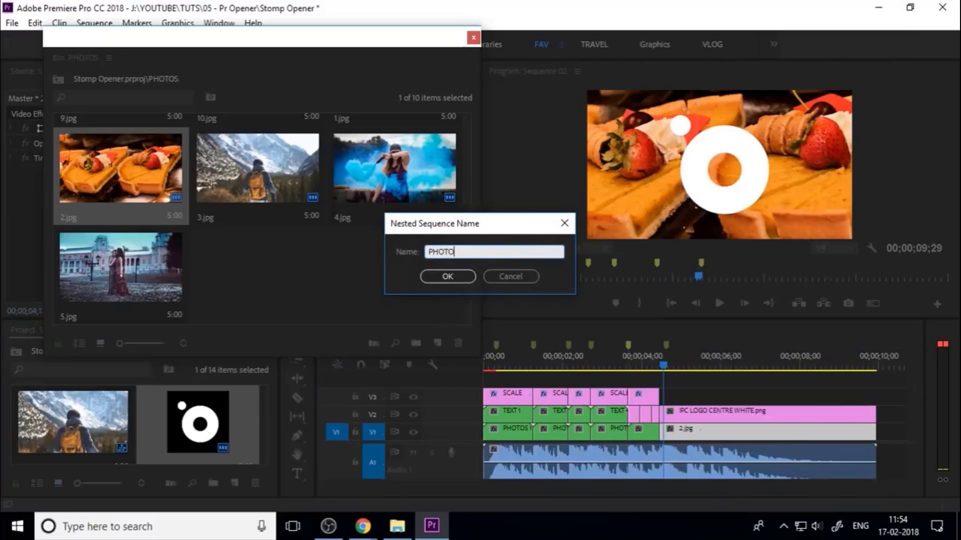
type("S 6")
key("Return")
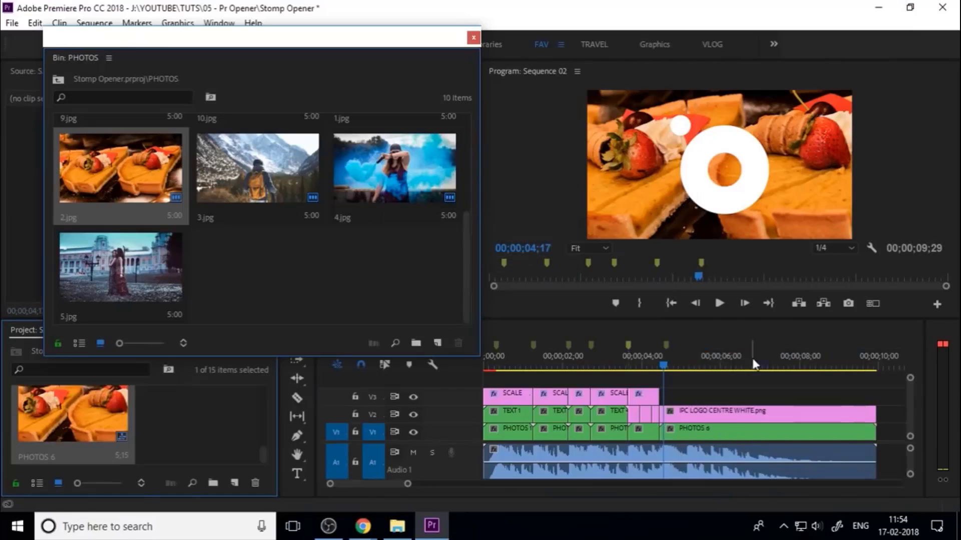
Nest the logo clip on V2 as LOGO
right_click(727, 415)
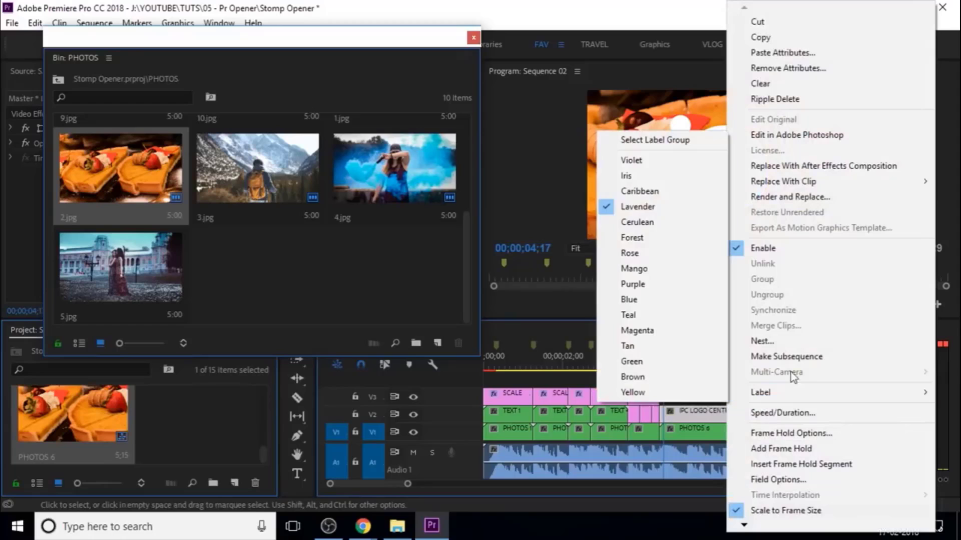
left_click(793, 344)
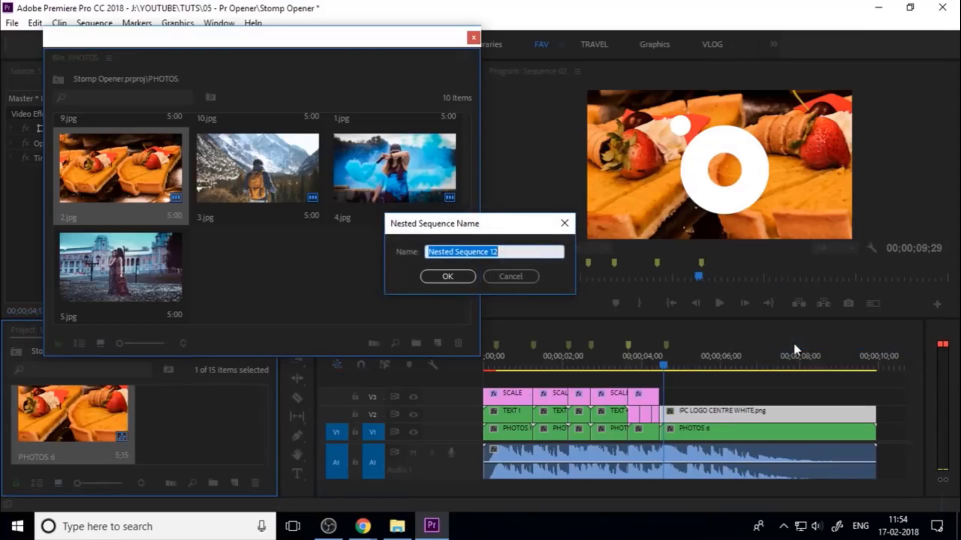
type("LOGO")
key("Return")
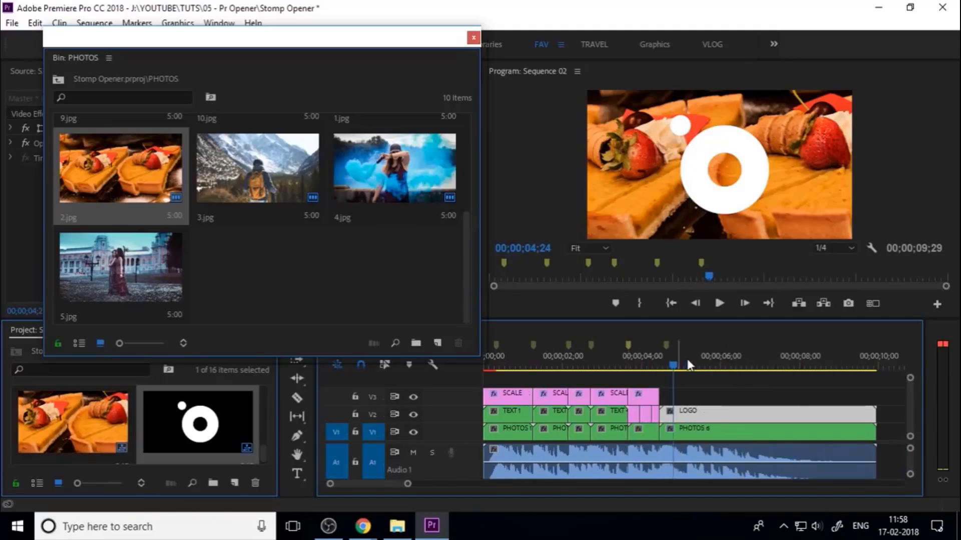
Play back the LOGO section from its start to check it against the music
left_click_drag(689, 364, 663, 390)
key("space")
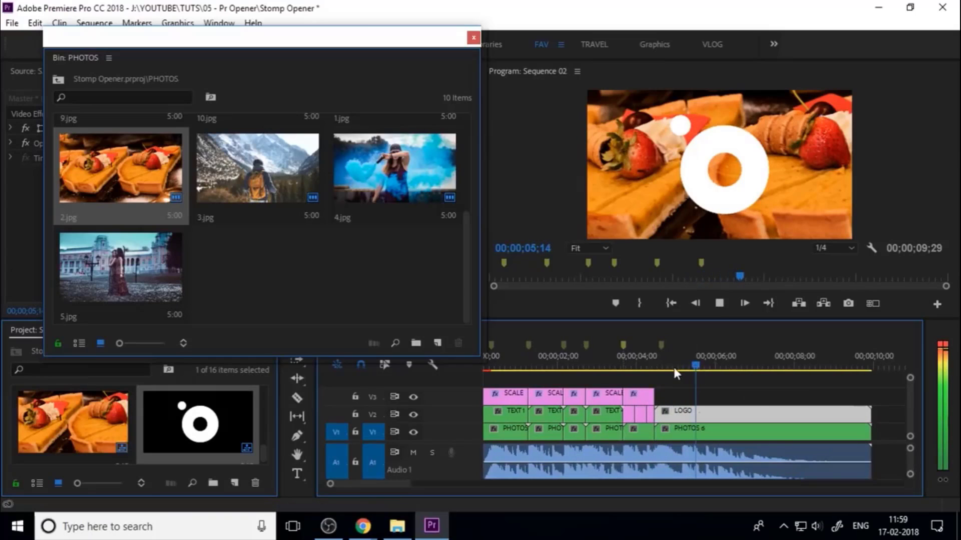
left_click_drag(650, 371, 660, 377)
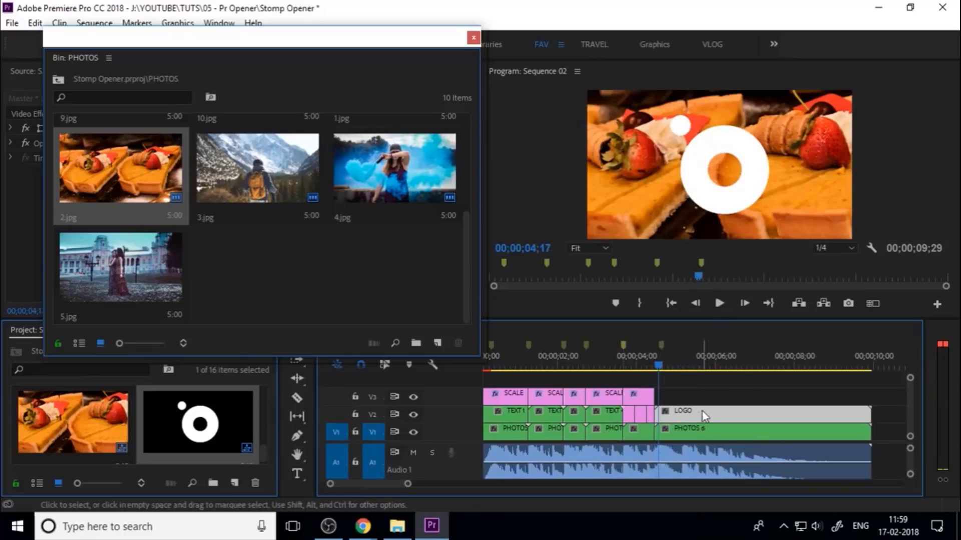
left_click(740, 381)
left_click(730, 413)
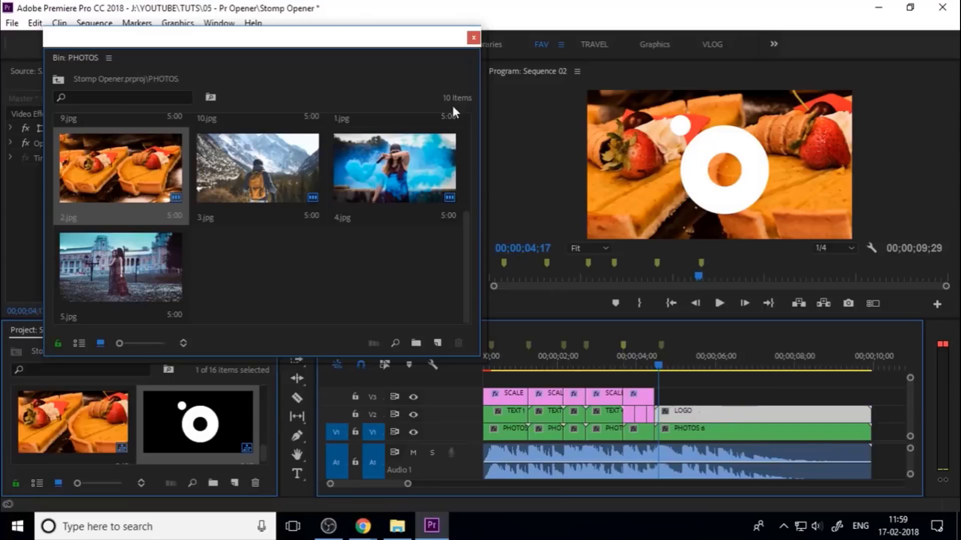
Close the PHOTOS bin and copy the SCALE adjustment layer to V3 above LOGO, extended to 00;00;06;23
left_click(473, 37)
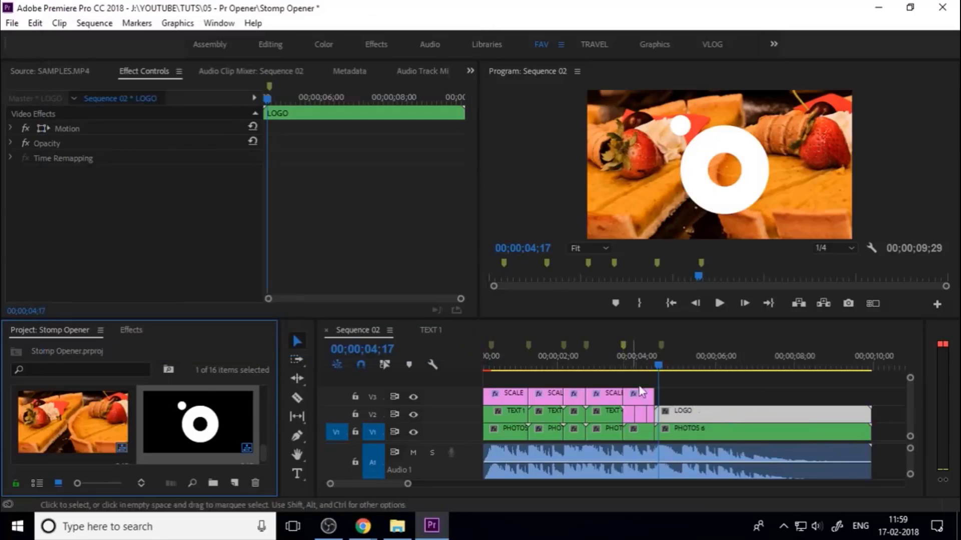
left_click(637, 397)
left_click_drag(637, 398, 746, 393)
left_click(698, 397)
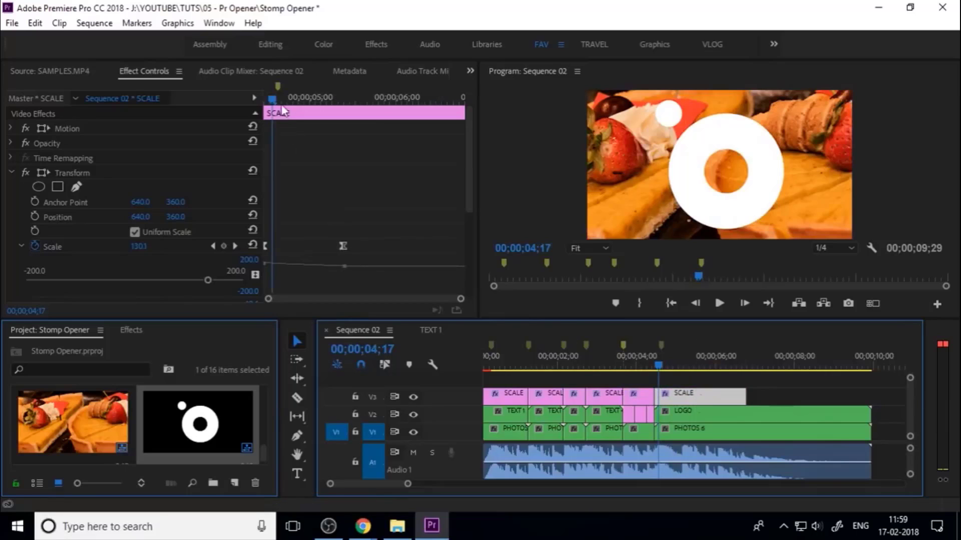
Try a starting Transform scale of 33 on the SCALE layer above LOGO, undo it and play the section
left_click_drag(282, 106, 224, 104)
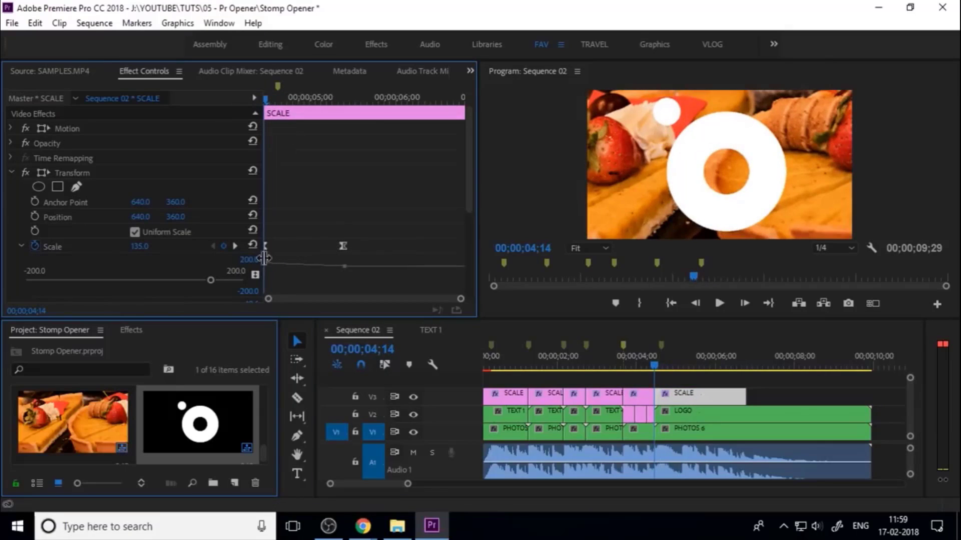
left_click_drag(140, 247, 88, 246)
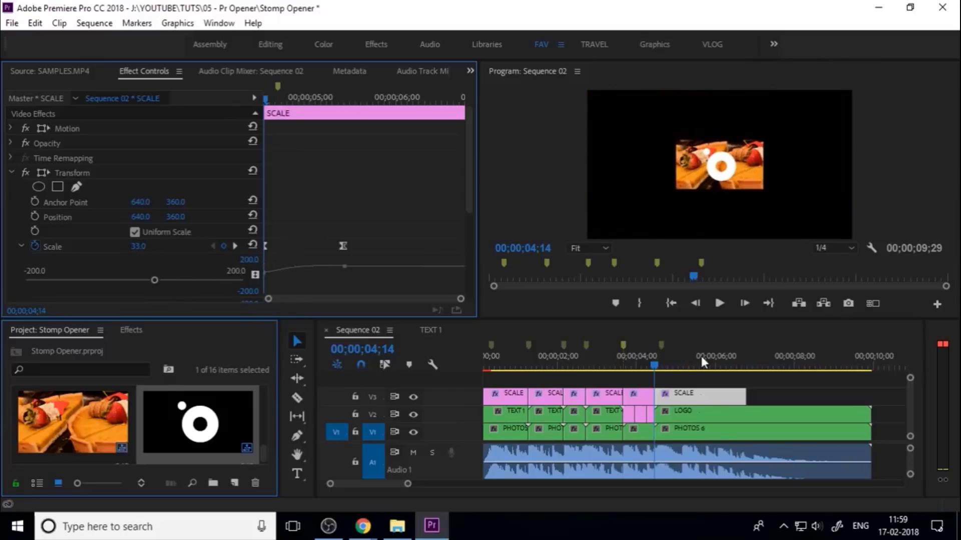
key("ctrl+z")
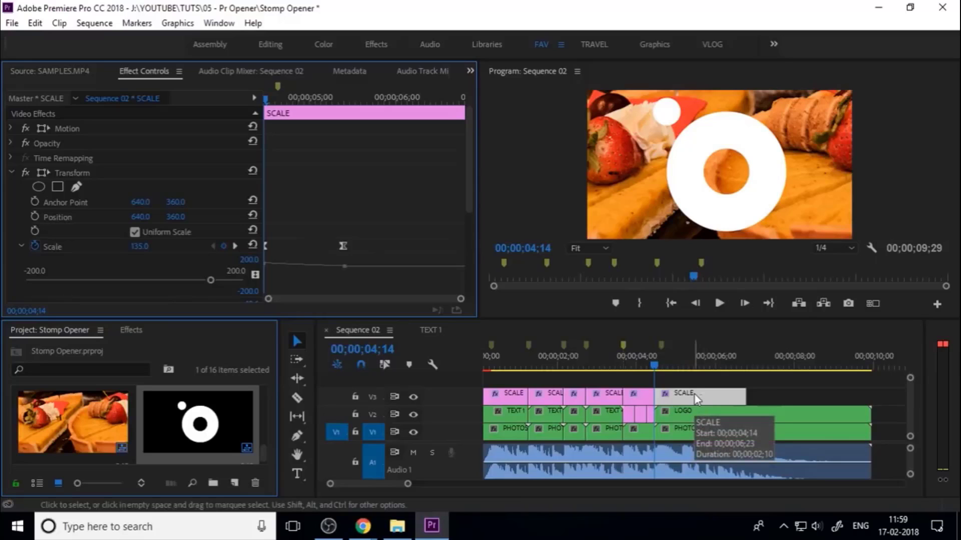
key("space")
key("space")
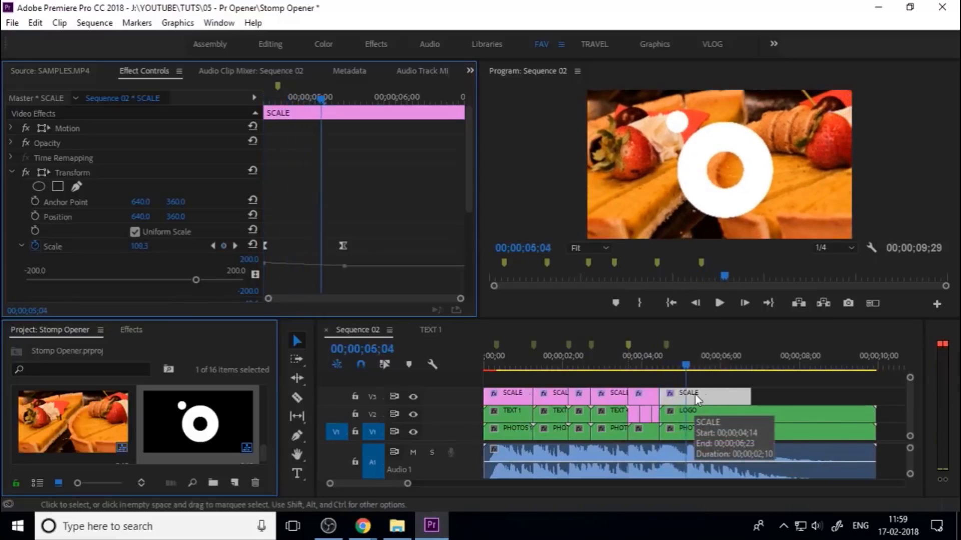
Scale 2.jpg to the frame size inside the PHOTOS 6 nest and check it back in Sequence 02
double_click(681, 433)
left_click(565, 419)
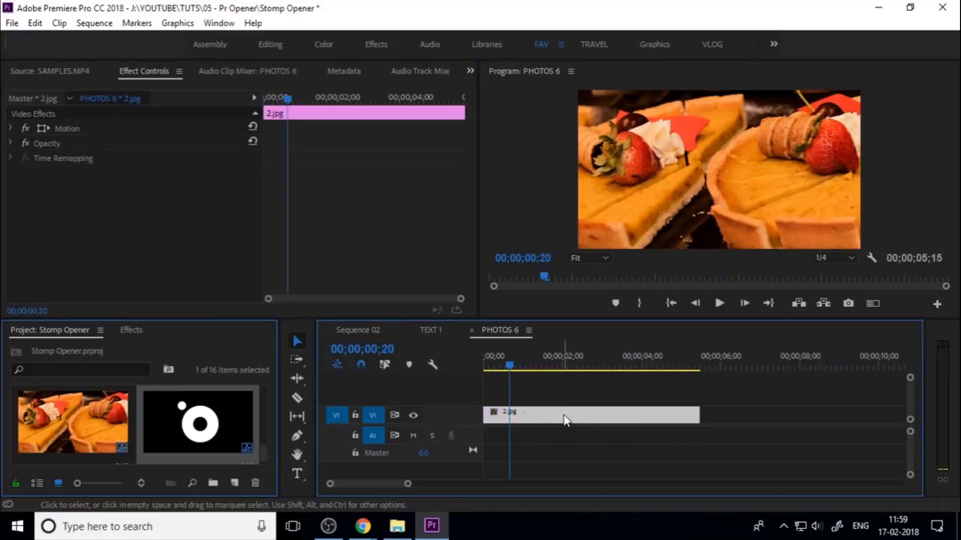
right_click(564, 420)
left_click(632, 511)
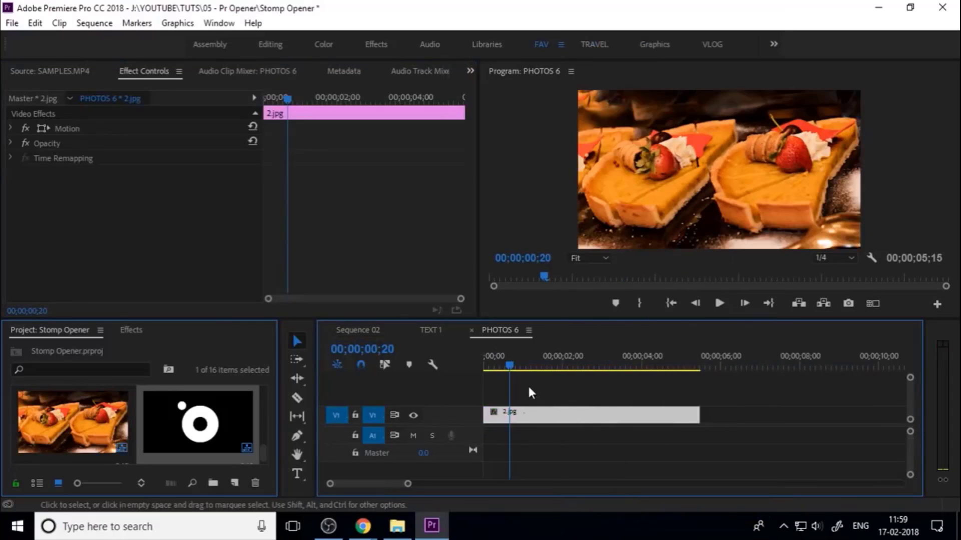
left_click(471, 330)
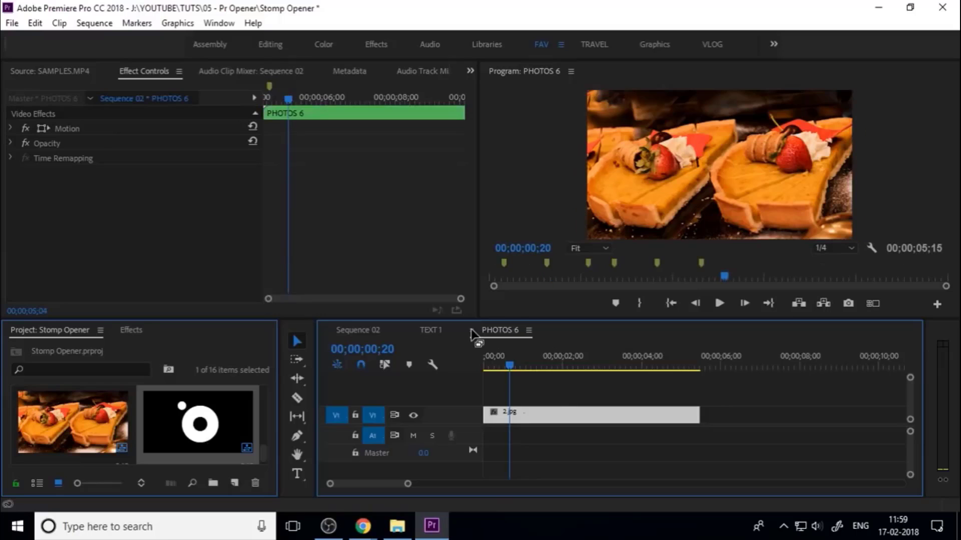
left_click_drag(696, 365, 718, 383)
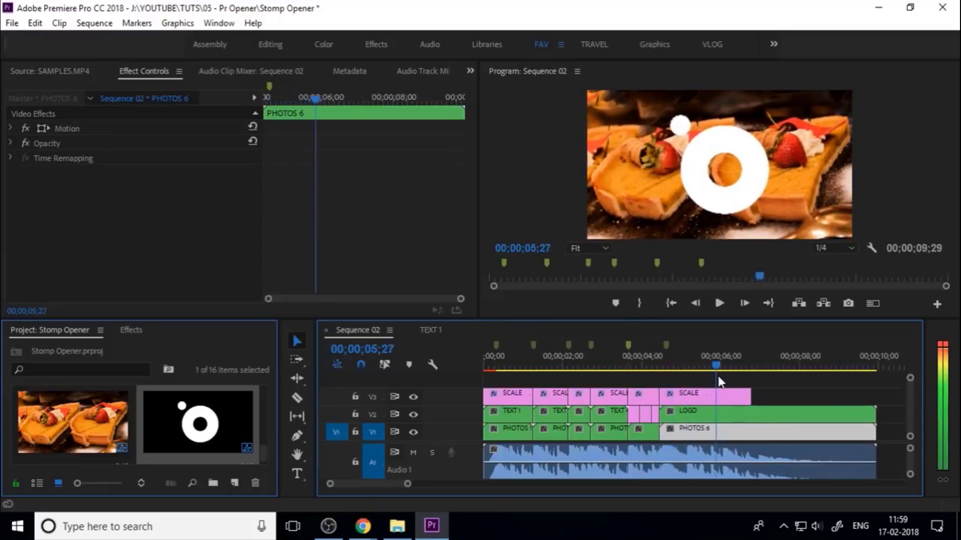
Move the logo image down to V1 inside the LOGO nest and return to Sequence 02
left_click(693, 410)
double_click(692, 410)
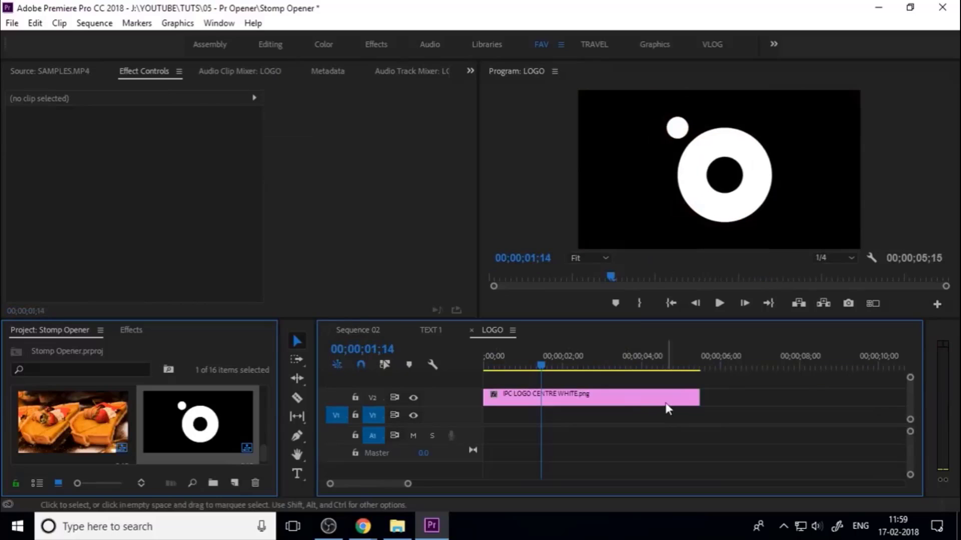
left_click_drag(524, 396, 524, 413)
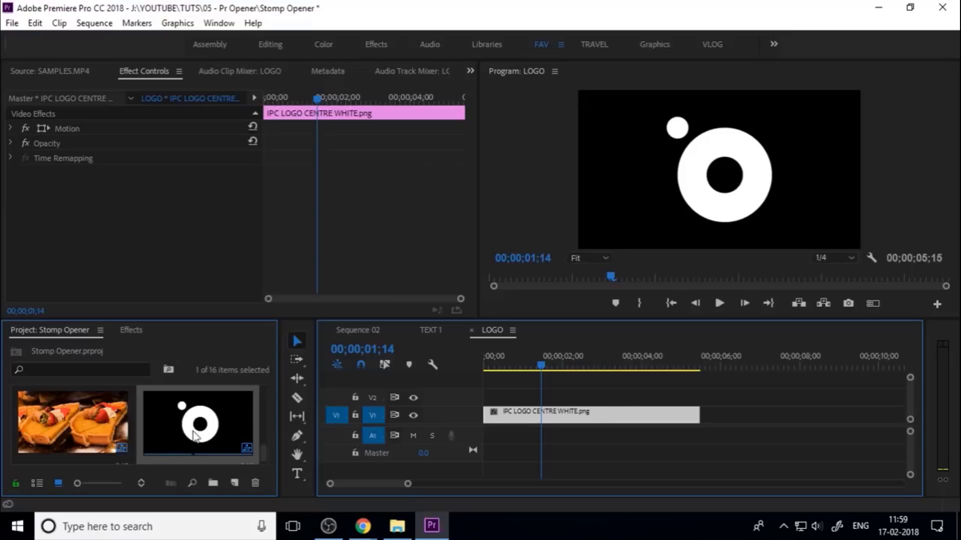
scroll(195, 435, "down", 5)
left_click(370, 329)
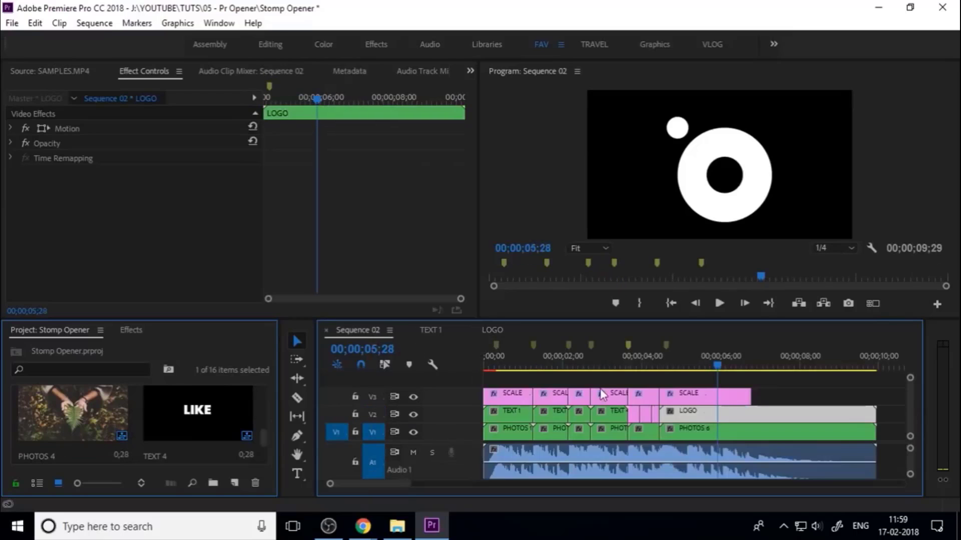
Copy the SCALE adjustment layer from Sequence 02 to V2 inside the LOGO nest, covering the whole logo image
left_click(721, 398)
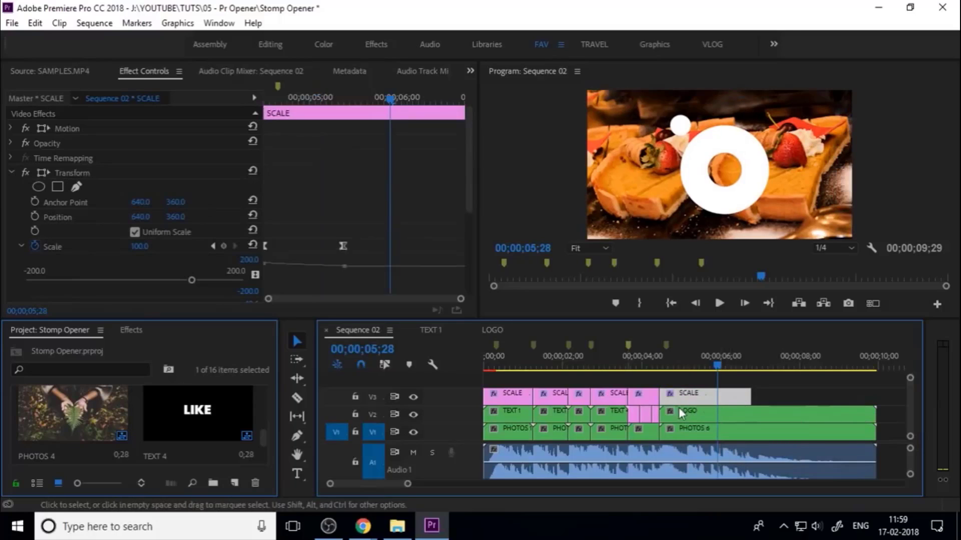
left_click(493, 329)
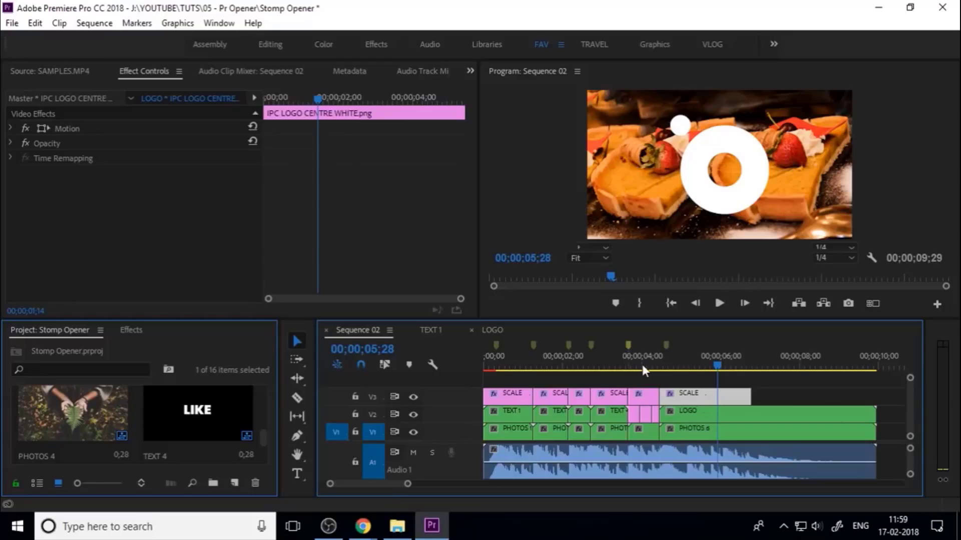
left_click(514, 394)
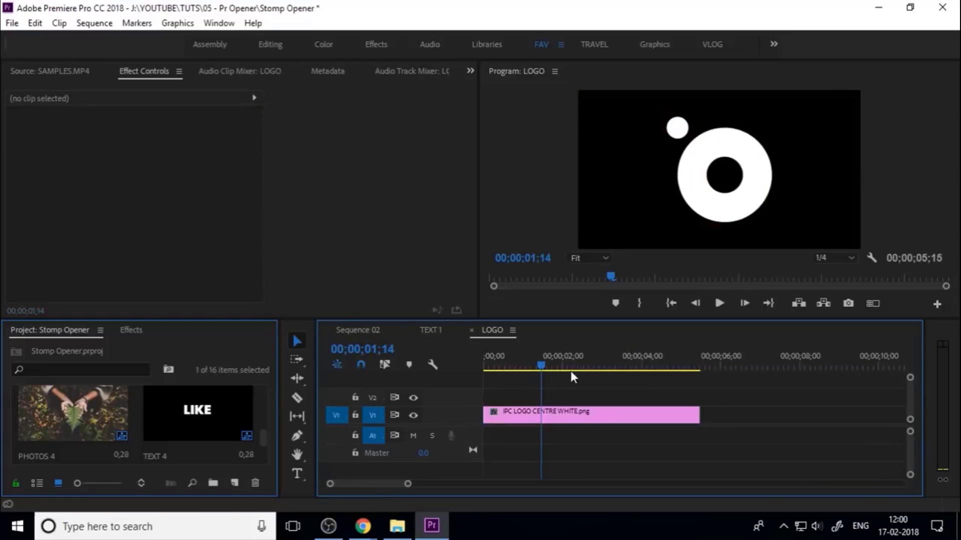
left_click(372, 397)
left_click(372, 415)
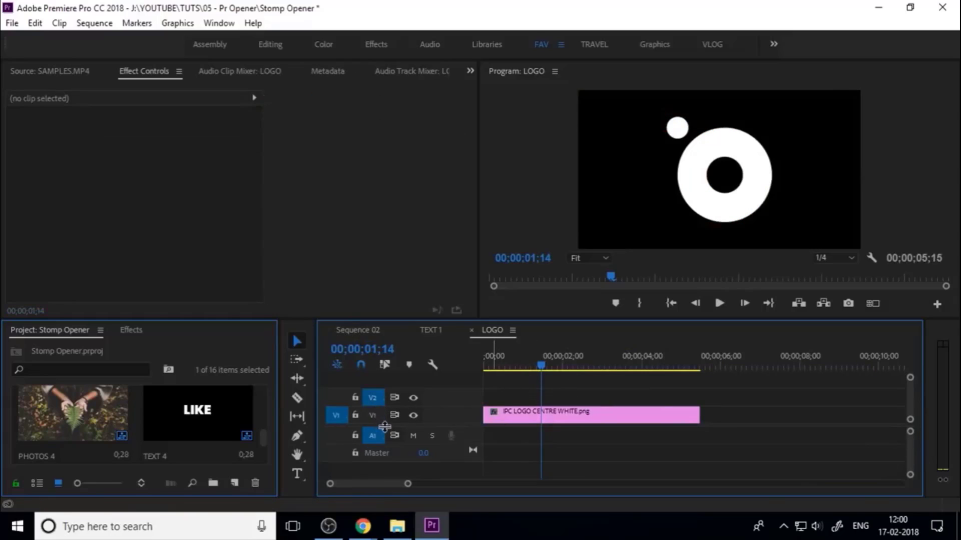
key("ctrl+v")
left_click_drag(597, 397, 540, 402)
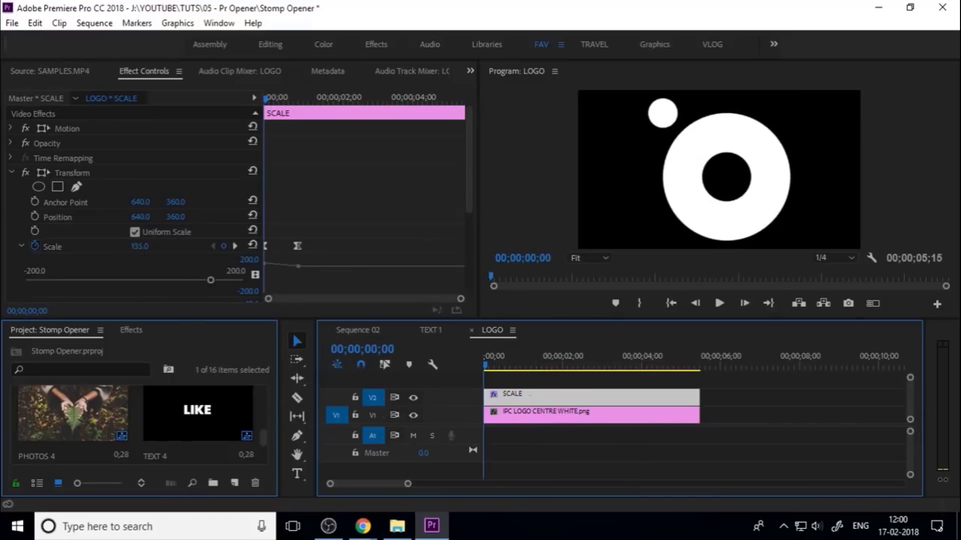
Lower the starting Transform scale of the SCALE layer in the LOGO nest and play the logo section in Sequence 02
left_click_drag(138, 248, 71, 248)
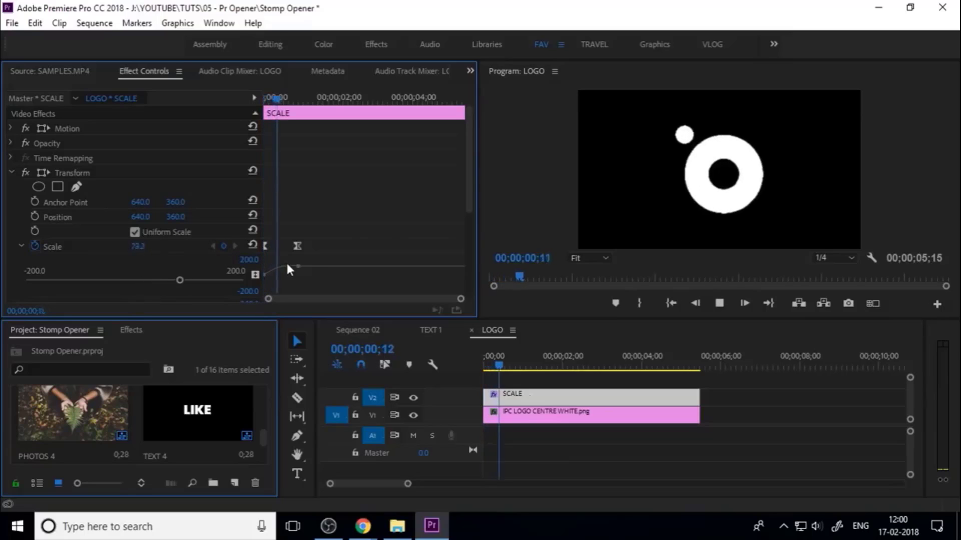
key("space")
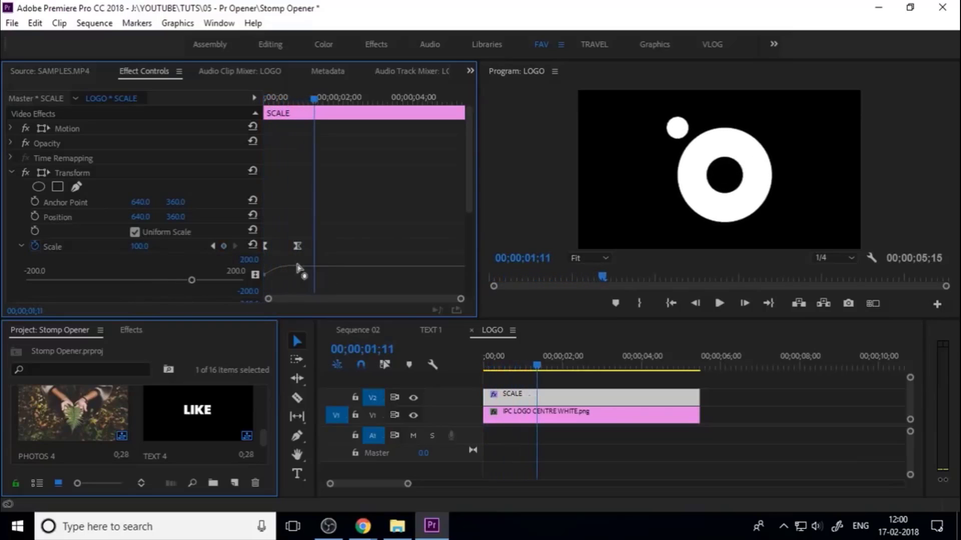
left_click(375, 329)
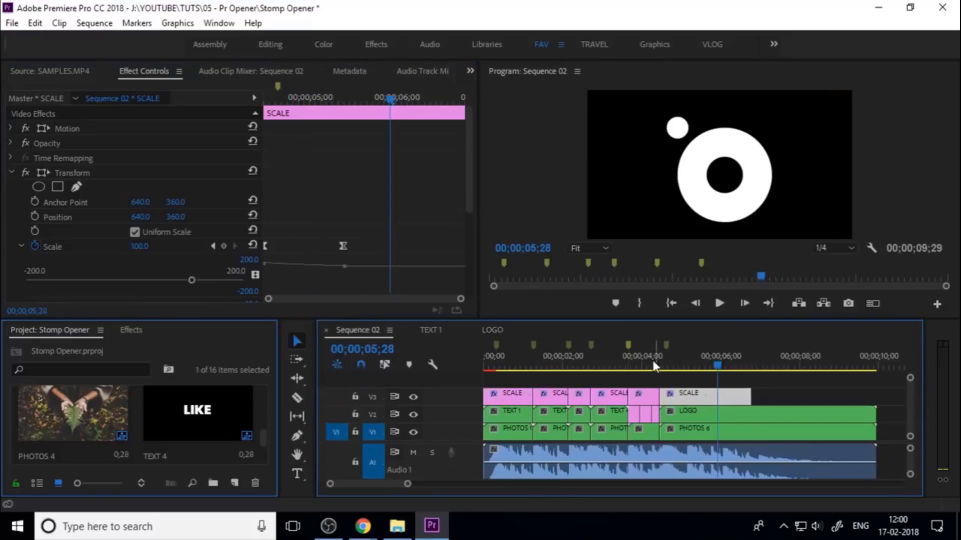
left_click_drag(653, 360, 640, 365)
key("space")
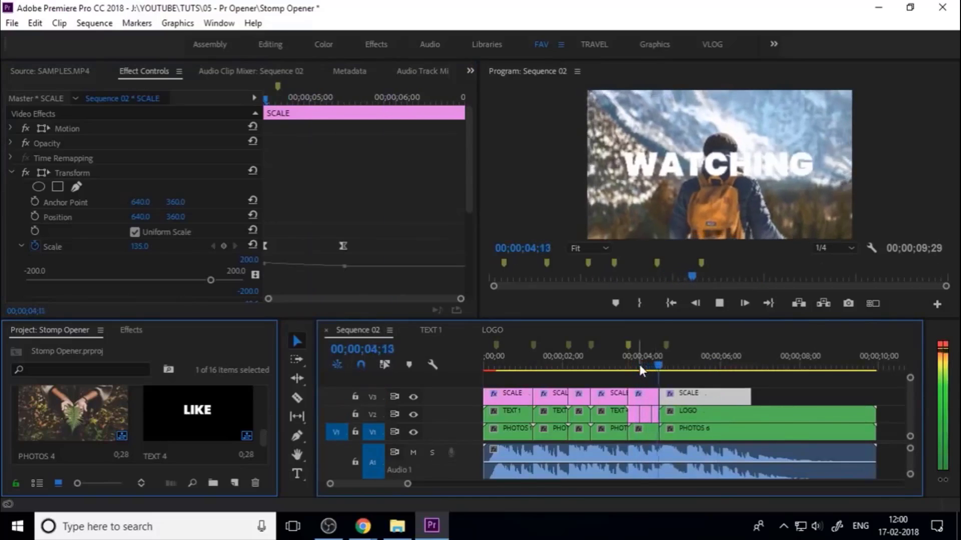
key("space")
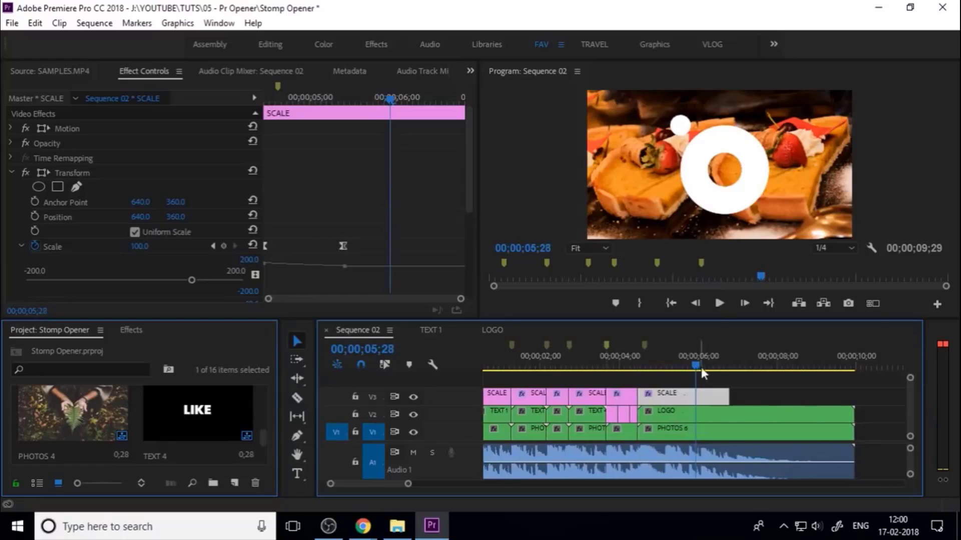
Set the Motion scale of IPC LOGO CENTRE WHITE.png to 54 inside the LOGO nest and play it
left_click(681, 410)
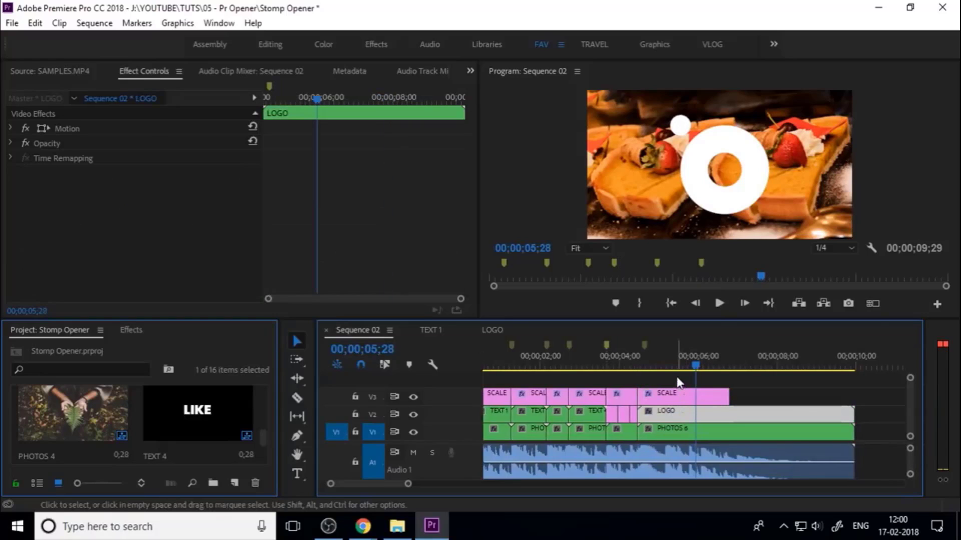
left_click(503, 329)
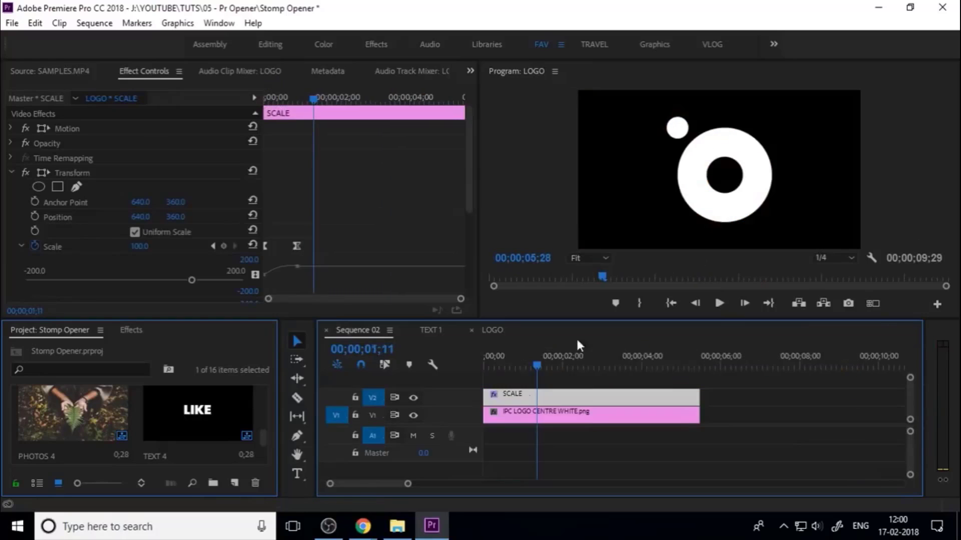
left_click(536, 413)
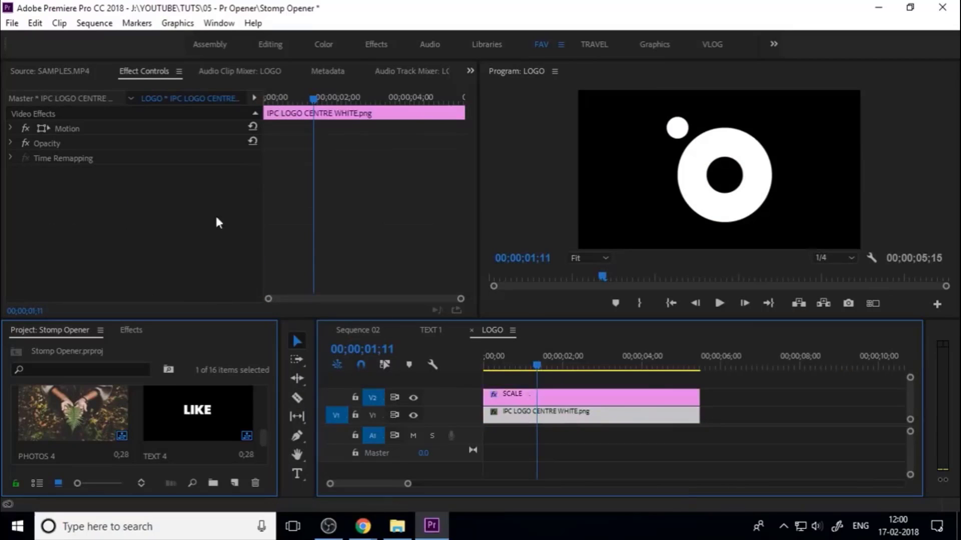
left_click(10, 128)
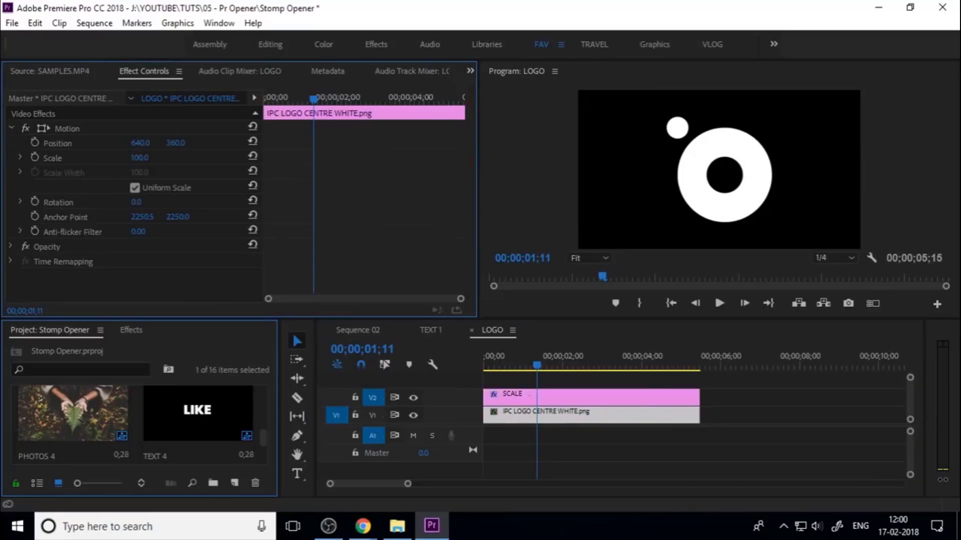
left_click_drag(140, 157, 103, 158)
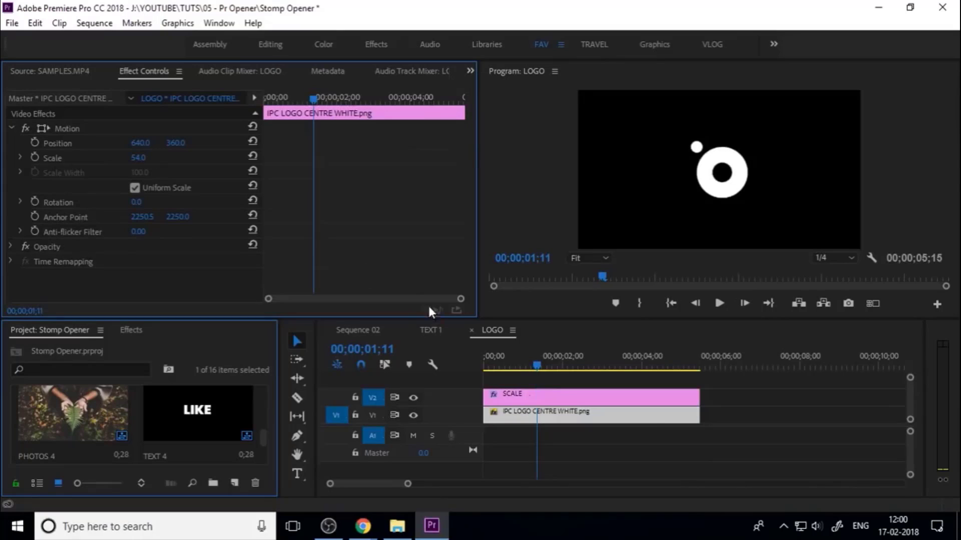
left_click_drag(510, 358, 473, 359)
key("space")
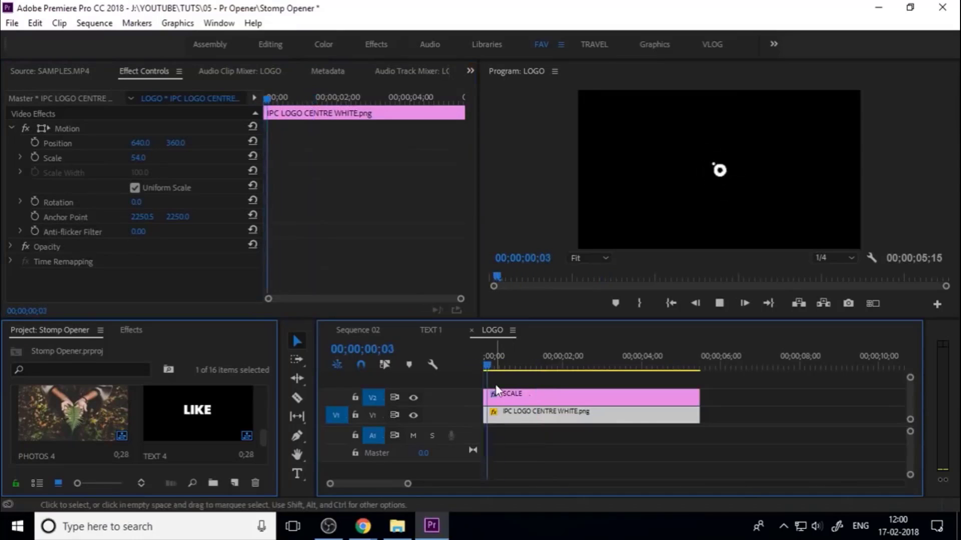
key("space")
Steepen the easing curve of the Transform scale keyframes on the LOGO nest's SCALE layer and play it in Sequence 02
left_click(527, 396)
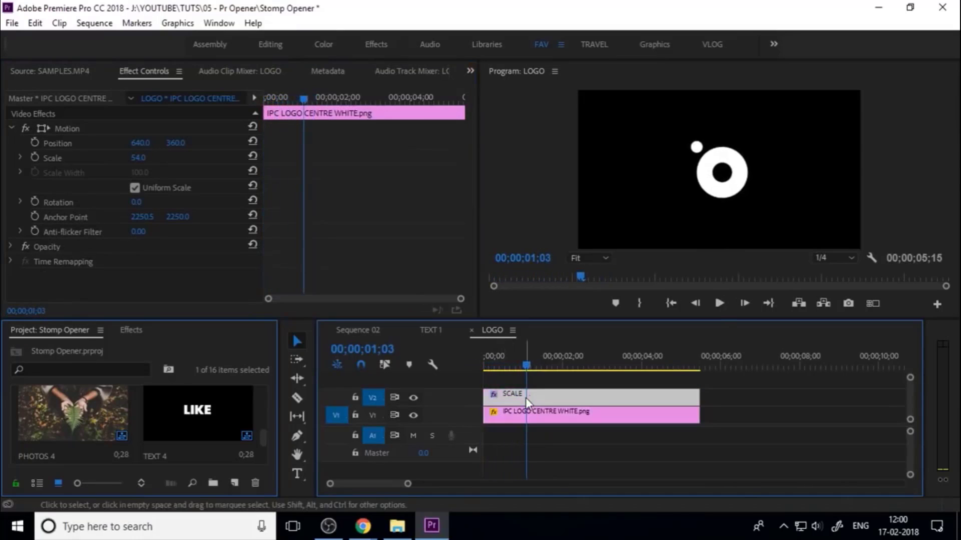
left_click_drag(471, 188, 476, 290)
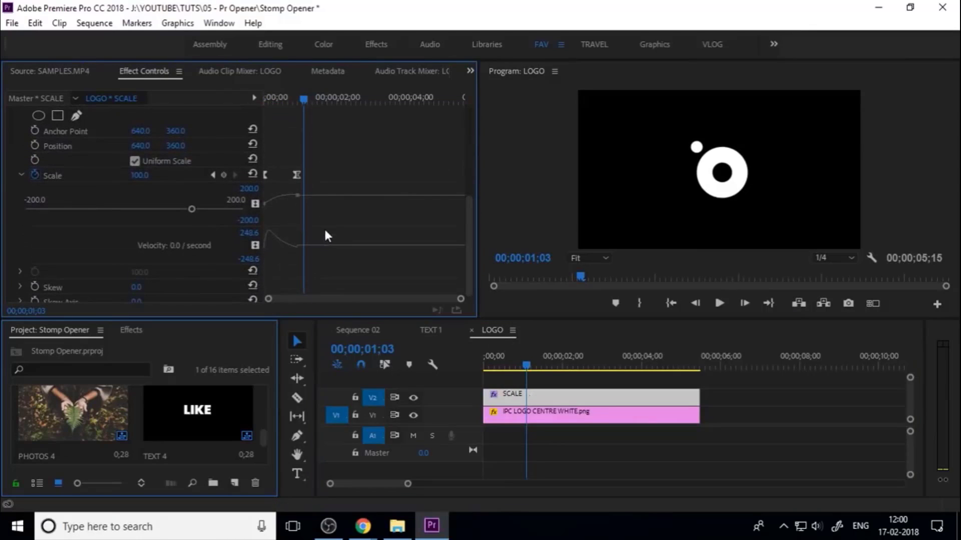
left_click_drag(349, 156, 241, 216)
left_click_drag(289, 249, 278, 249)
left_click_drag(490, 357, 464, 366)
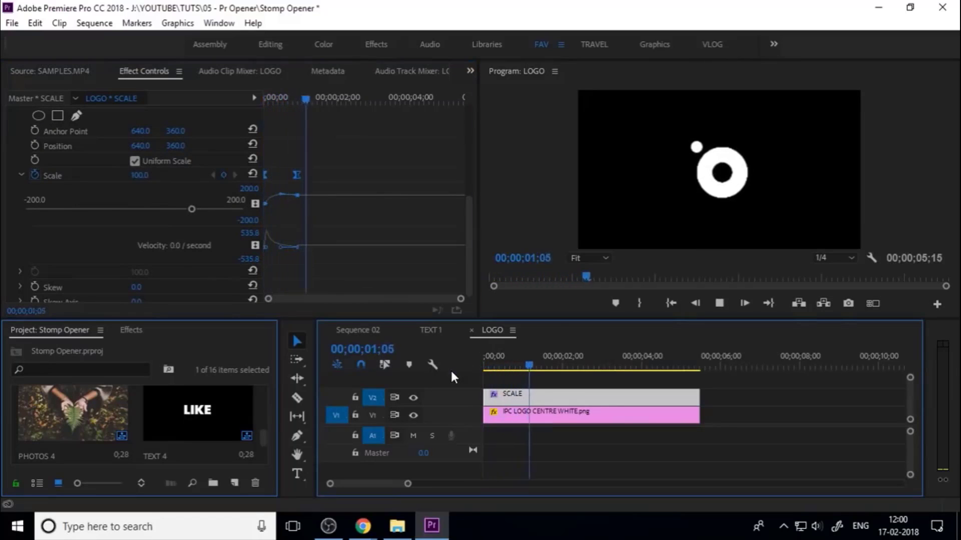
key("space")
left_click(358, 330)
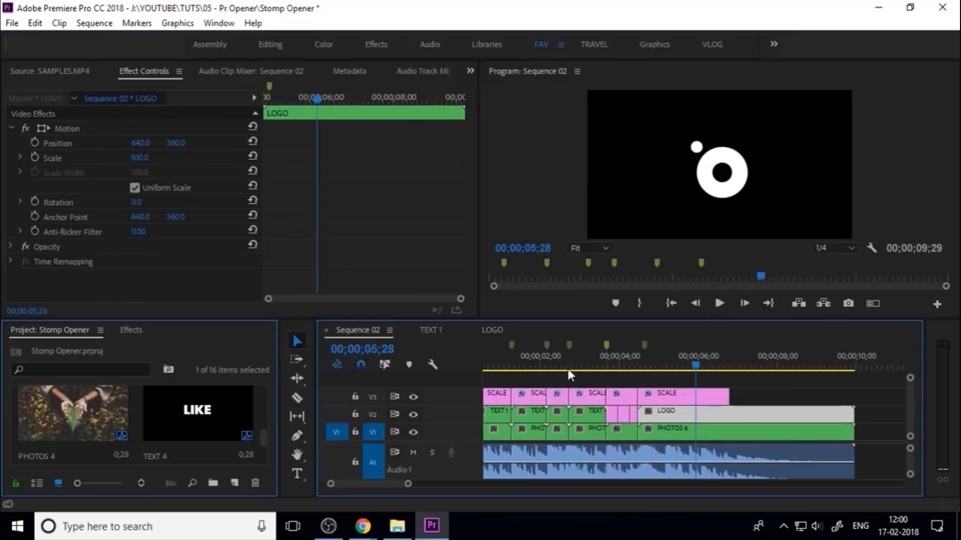
left_click(607, 370)
key("space")
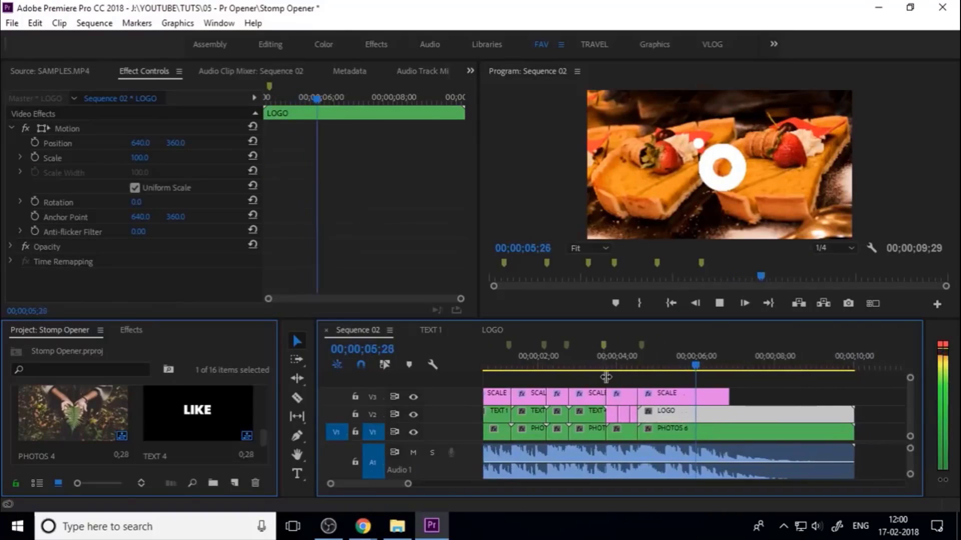
key("space")
Set the playback resolution to Full and extend the last SCALE layer on V3 to the end of the LOGO clip
left_click(848, 248)
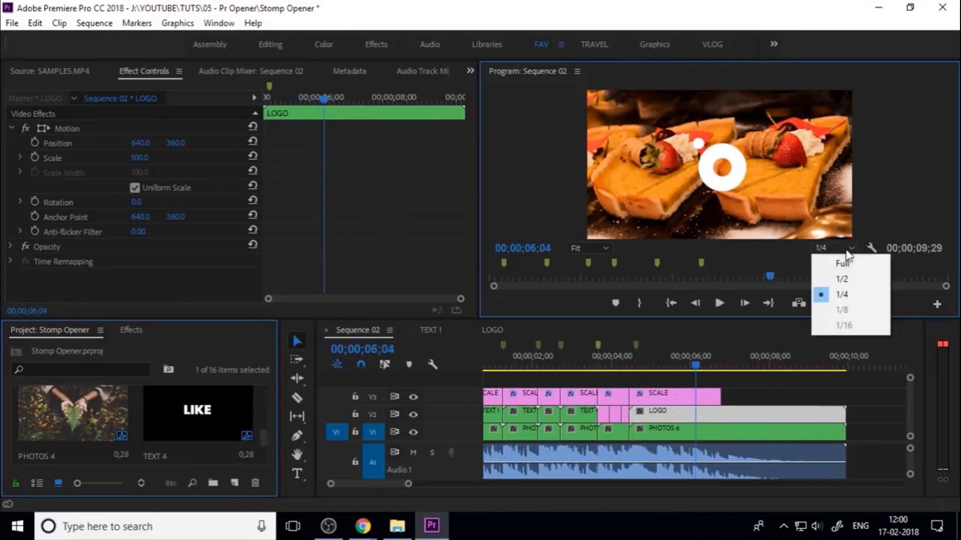
left_click(845, 265)
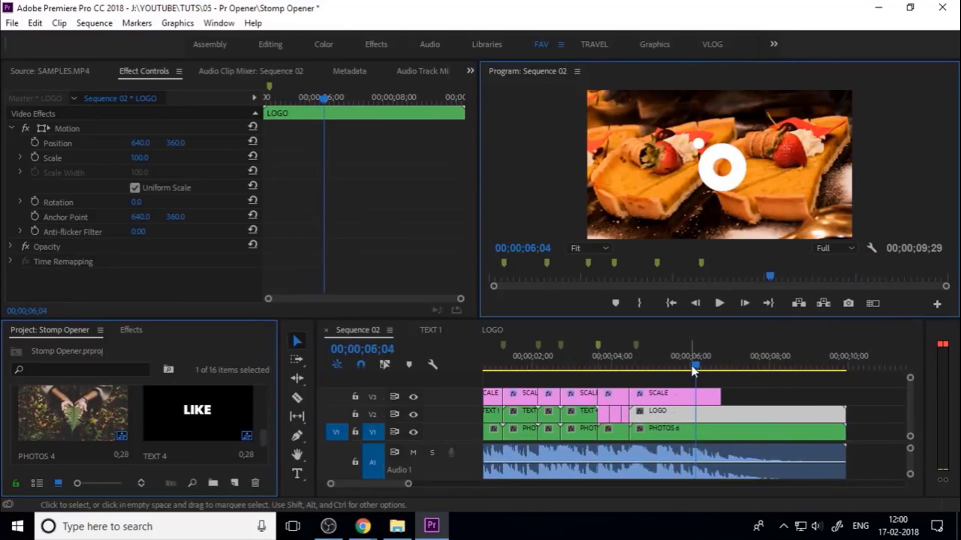
left_click_drag(718, 395, 846, 396)
key("minus")
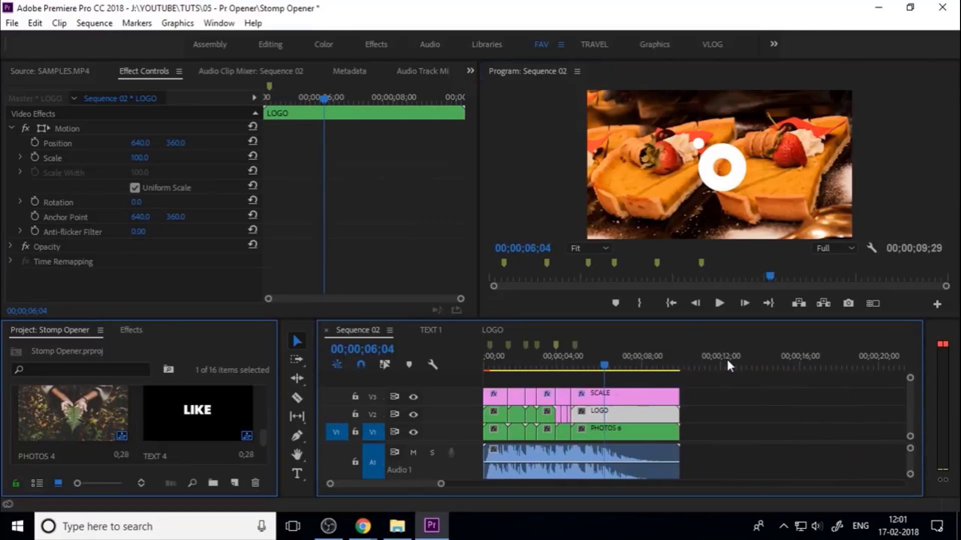
Create a Black Video item and place it on V2 above 2.jpg inside the PHOTOS 6 nest, matching its length
double_click(611, 427)
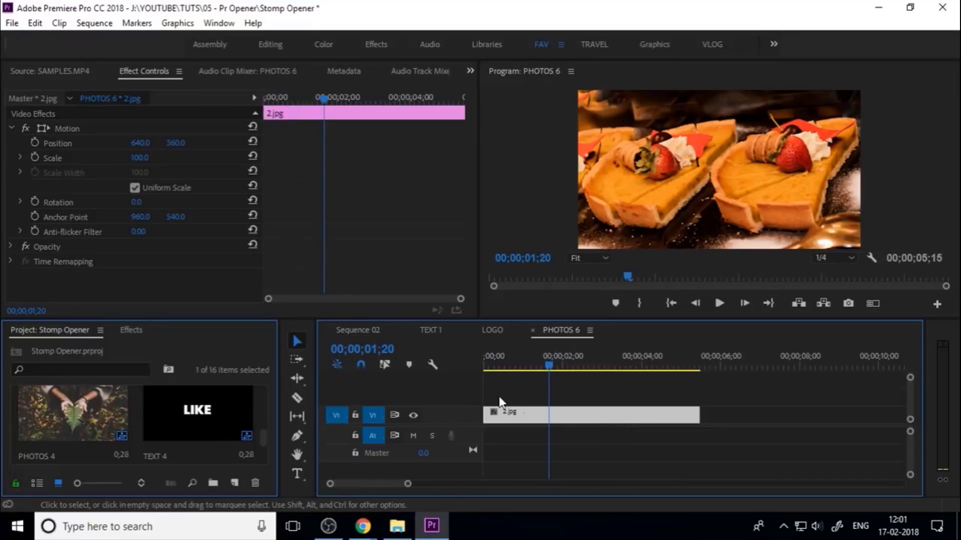
left_click(485, 395)
left_click(239, 481)
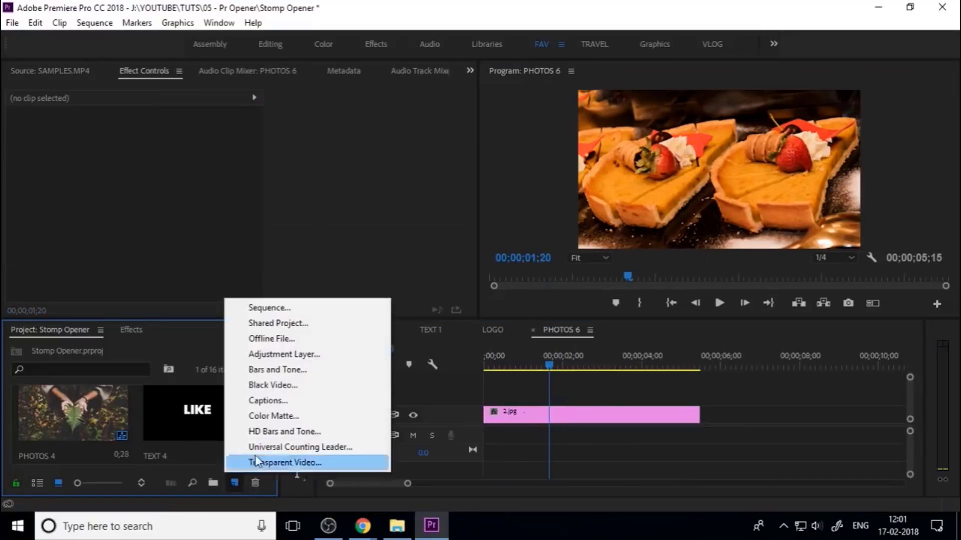
left_click(336, 388)
left_click(504, 312)
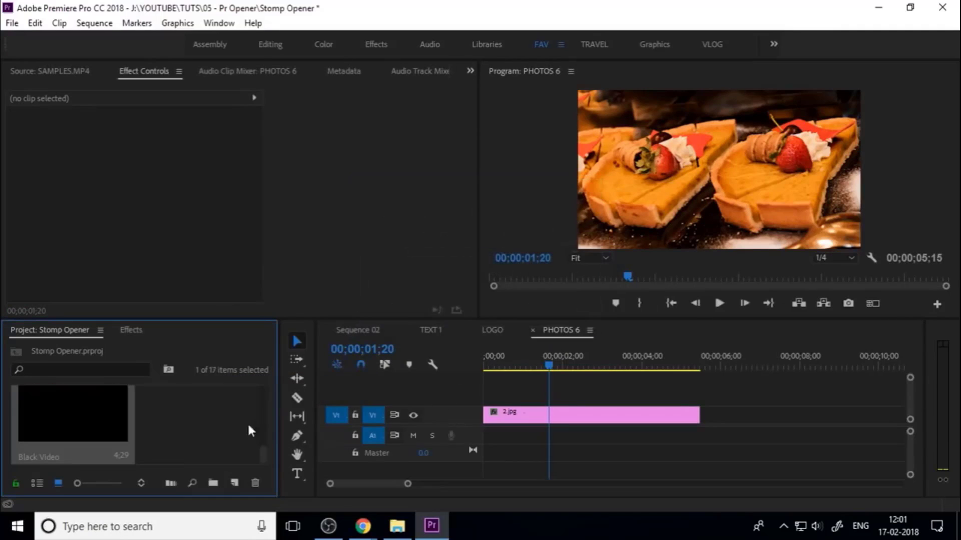
left_click_drag(73, 414, 700, 397)
Set the opacity of the Black Video clip to 80% without keyframing and return to Sequence 02
left_click(559, 393)
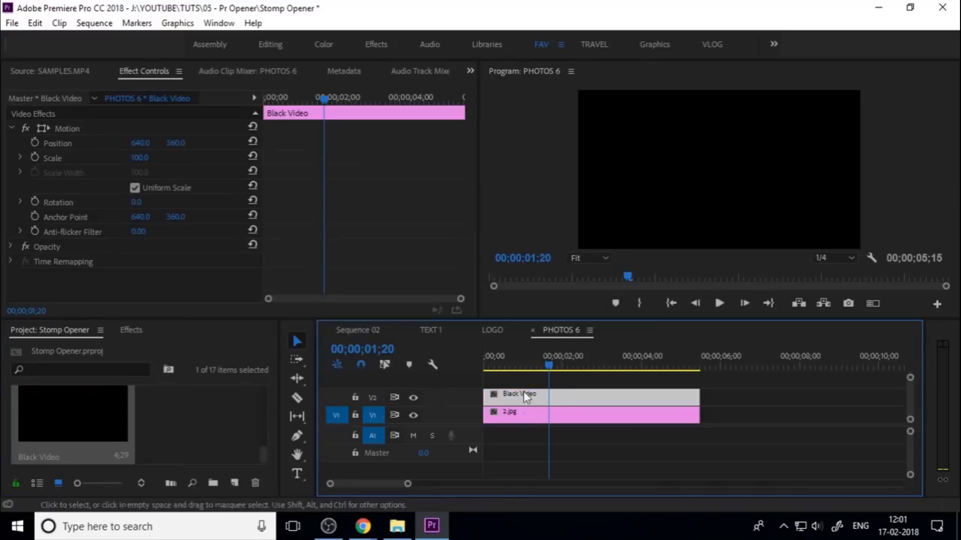
left_click(11, 247)
left_click(35, 275)
left_click(140, 276)
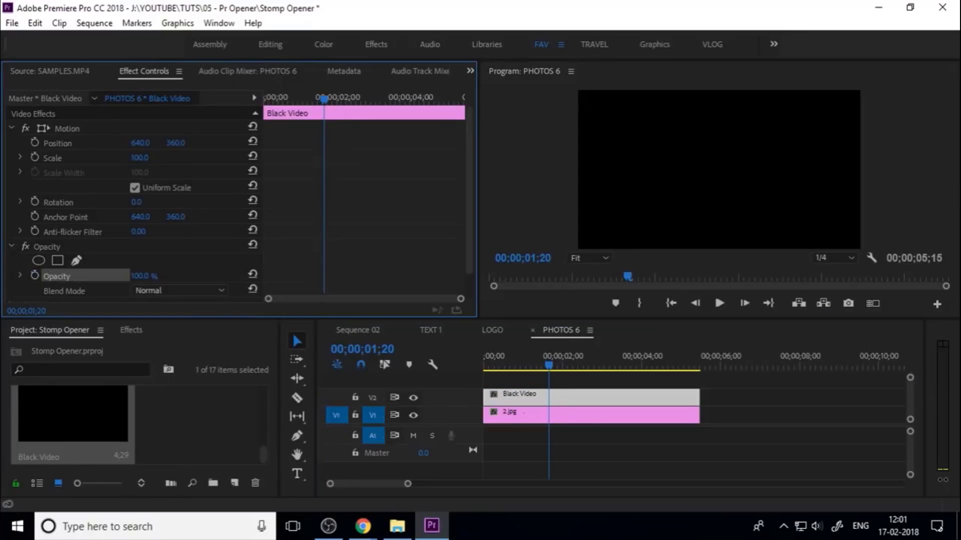
type("80")
key("Return")
left_click(372, 332)
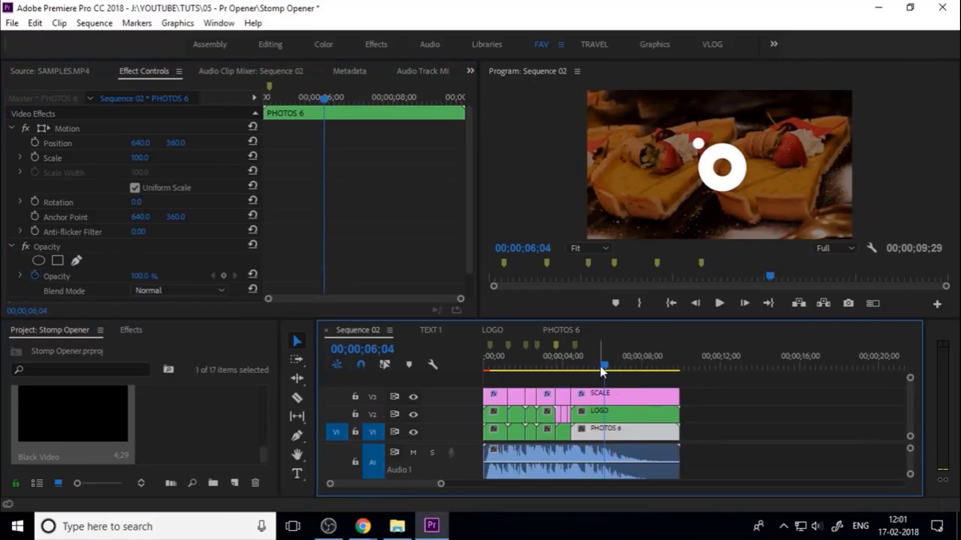
Maximize the program monitor and play Sequence 02 from its first frame into the logo section
left_click_drag(603, 366, 569, 365)
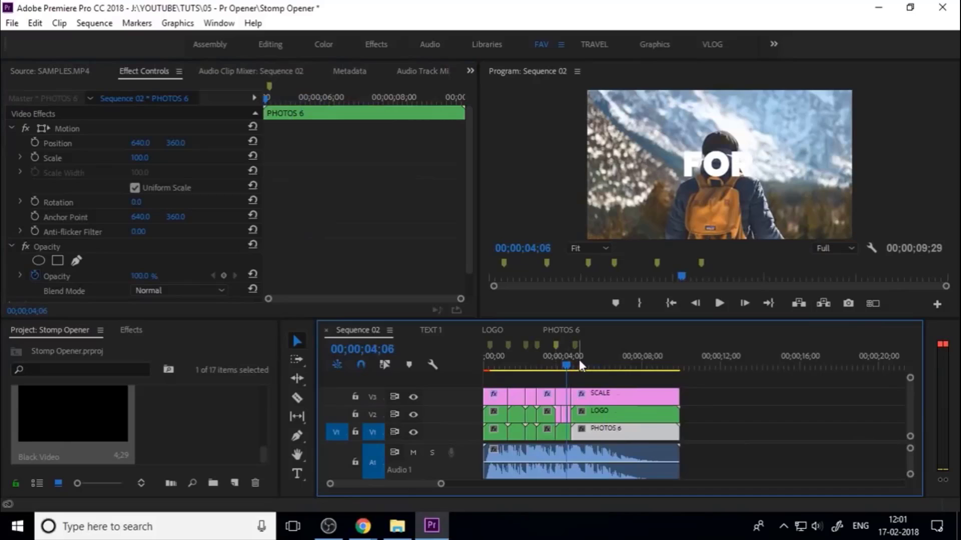
left_click(689, 173)
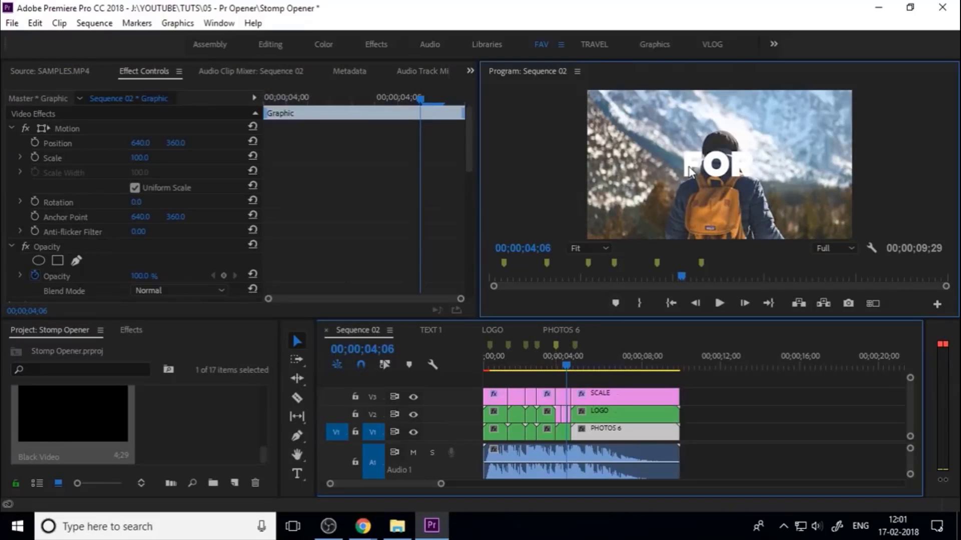
key("grave")
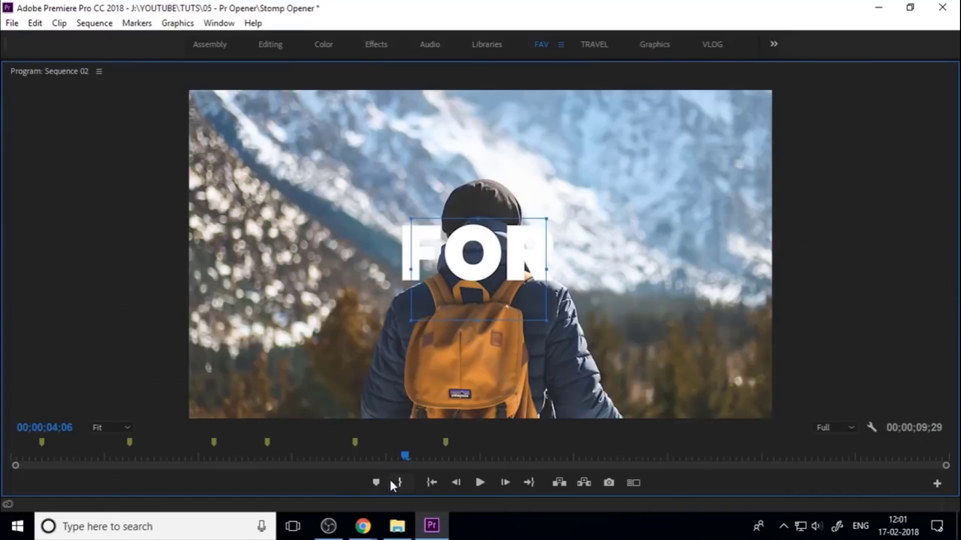
left_click(459, 484)
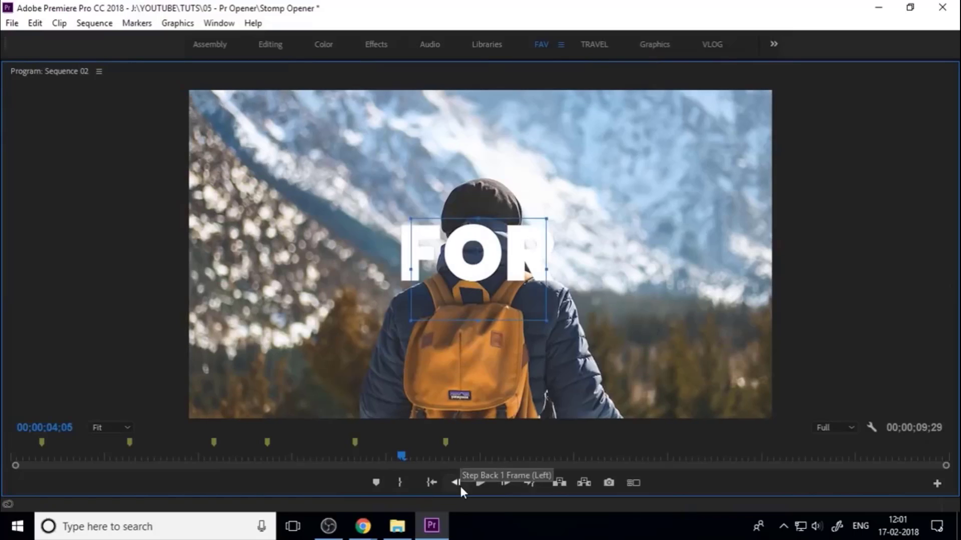
left_click(423, 481)
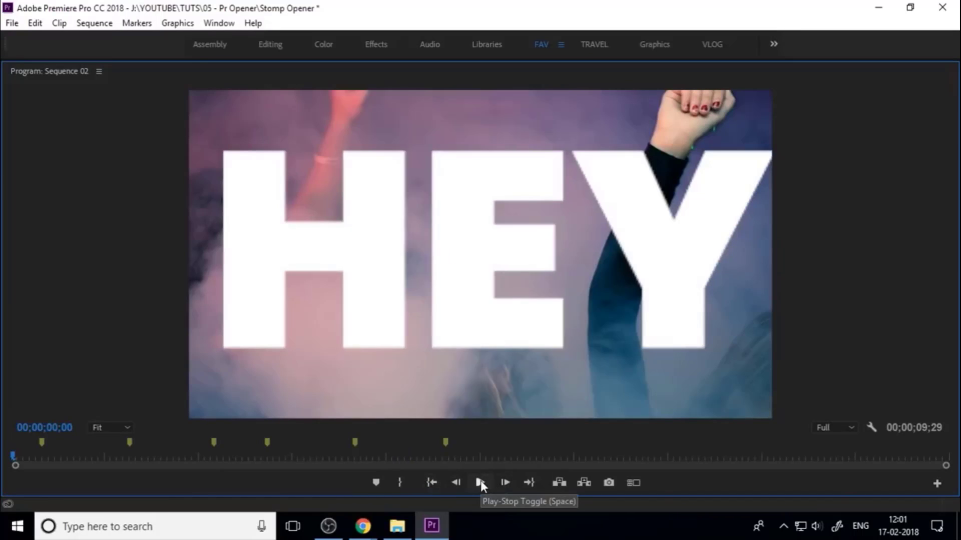
left_click(481, 482)
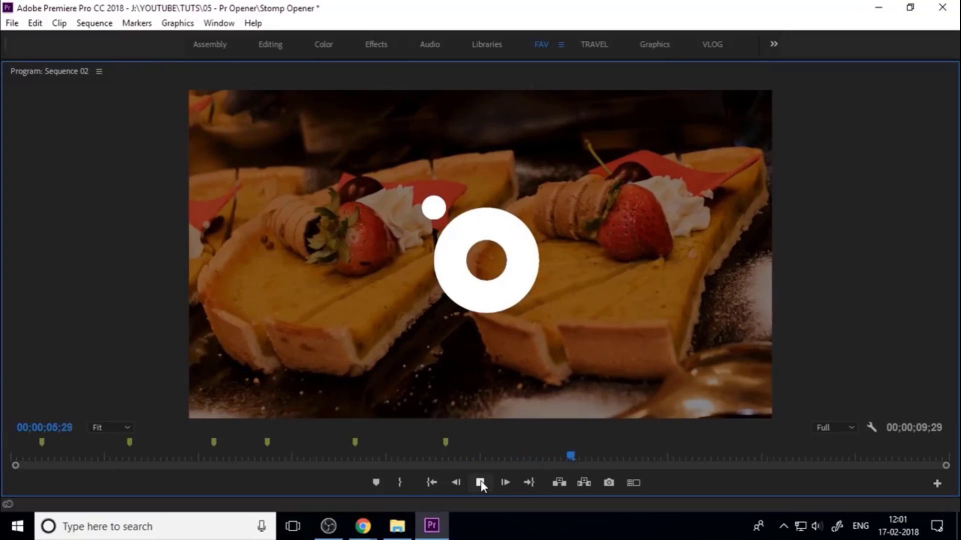
left_click(480, 482)
Replay the opener from the beginning through the logo, and restore the normal panel layout
left_click_drag(590, 453, 493, 457)
left_click_drag(385, 460, 10, 459)
left_click(482, 484)
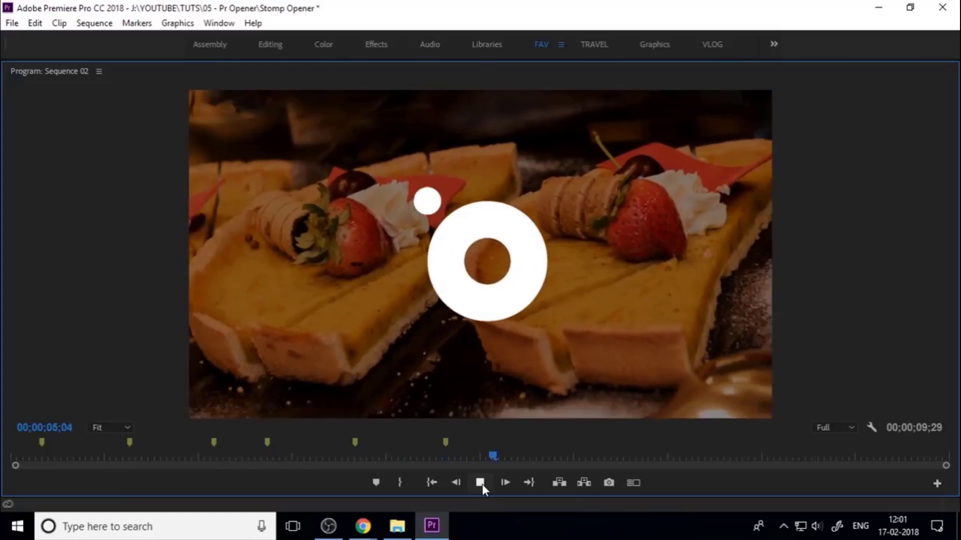
left_click(482, 484)
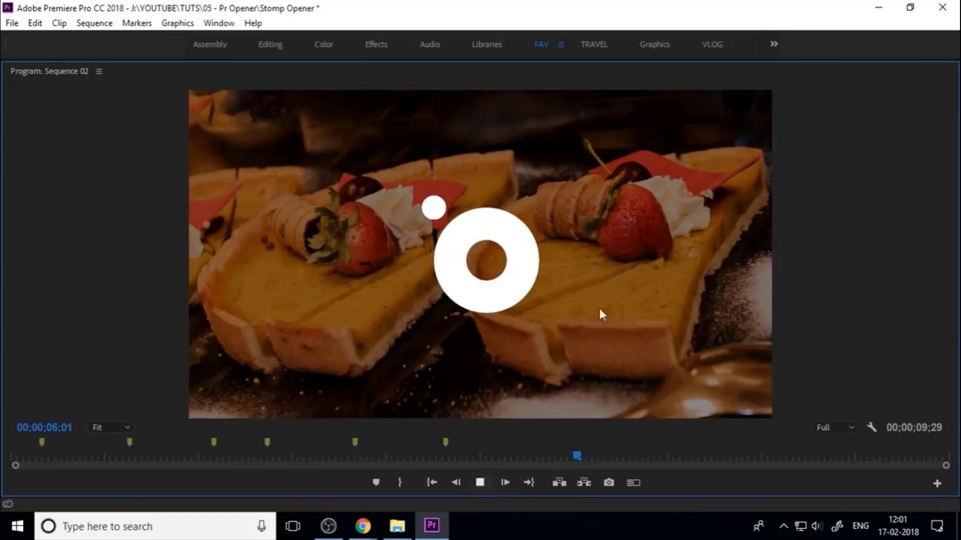
key("grave")
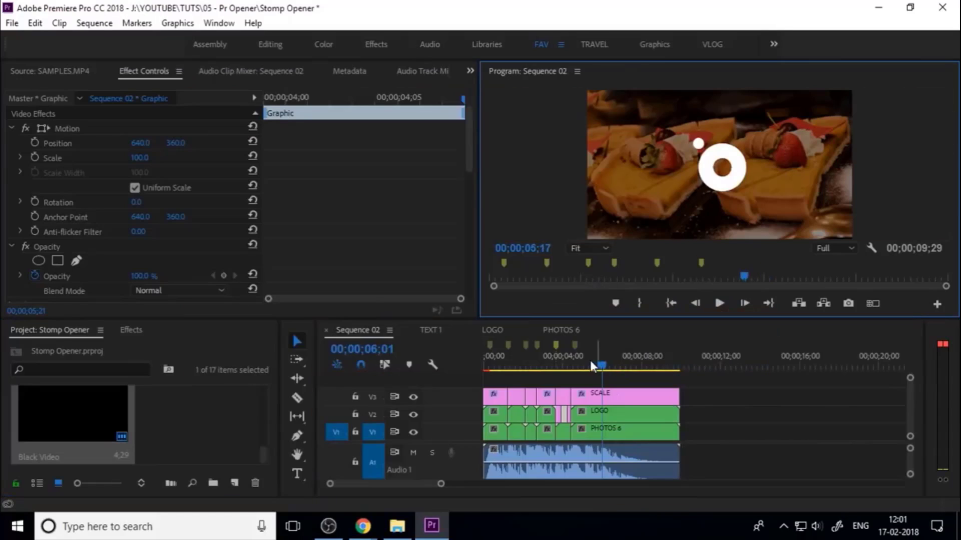
Apply the Lens Distortion effect to the first SCALE layer on V3 above TEXT 1
left_click_drag(590, 360, 454, 371)
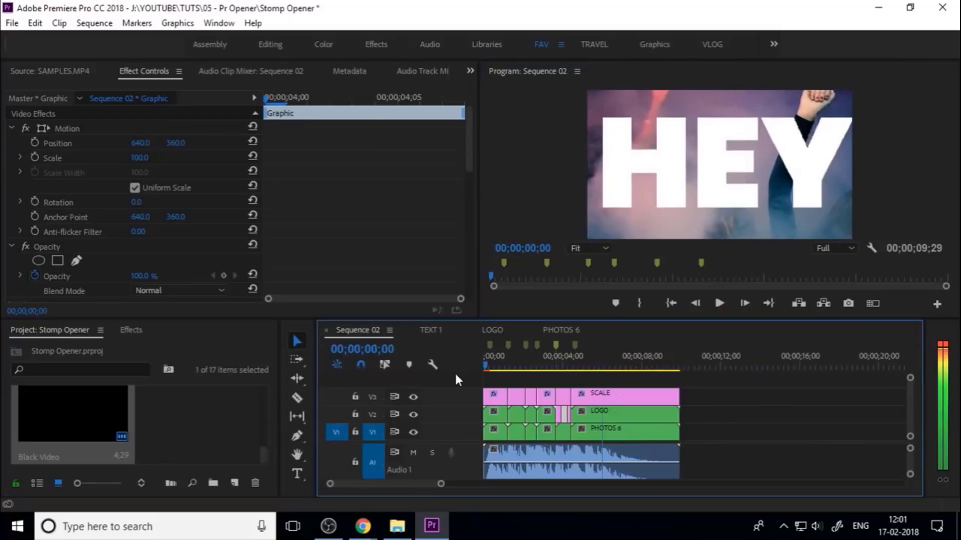
key("equal")
key("equal")
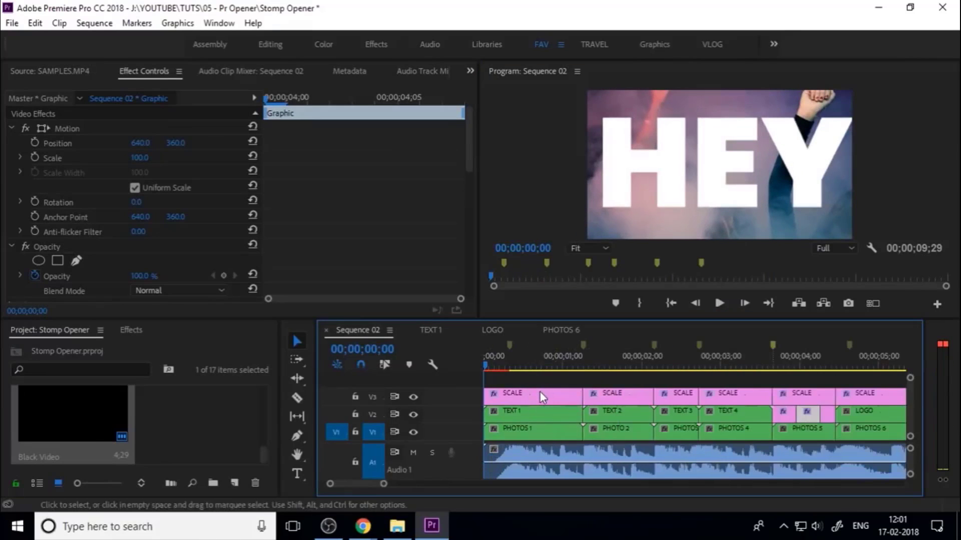
left_click(539, 392)
left_click(128, 329)
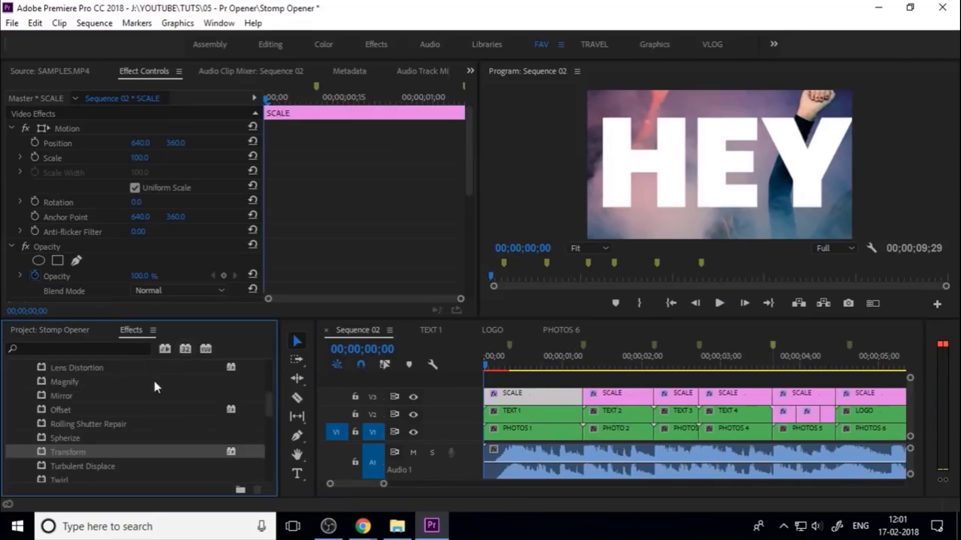
scroll(123, 408, "up", 2)
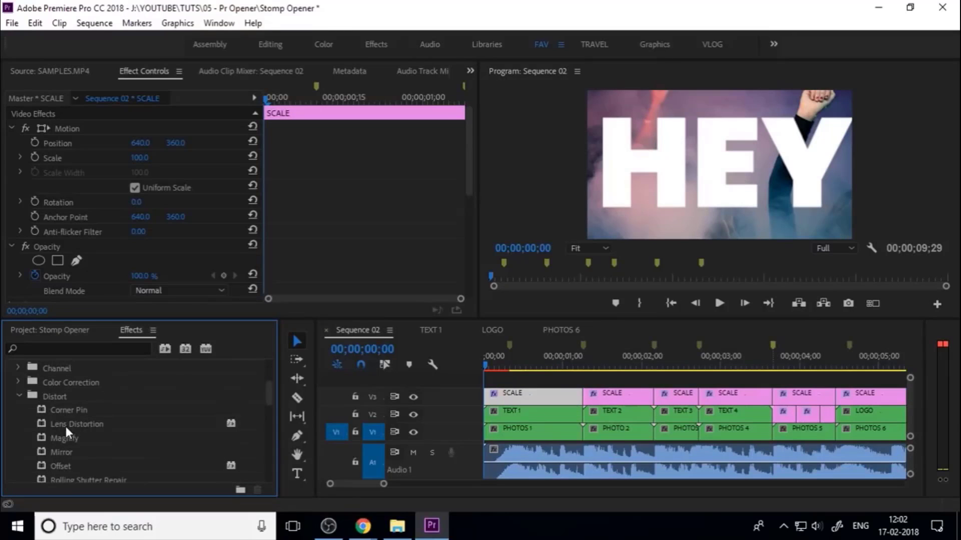
left_click(67, 427)
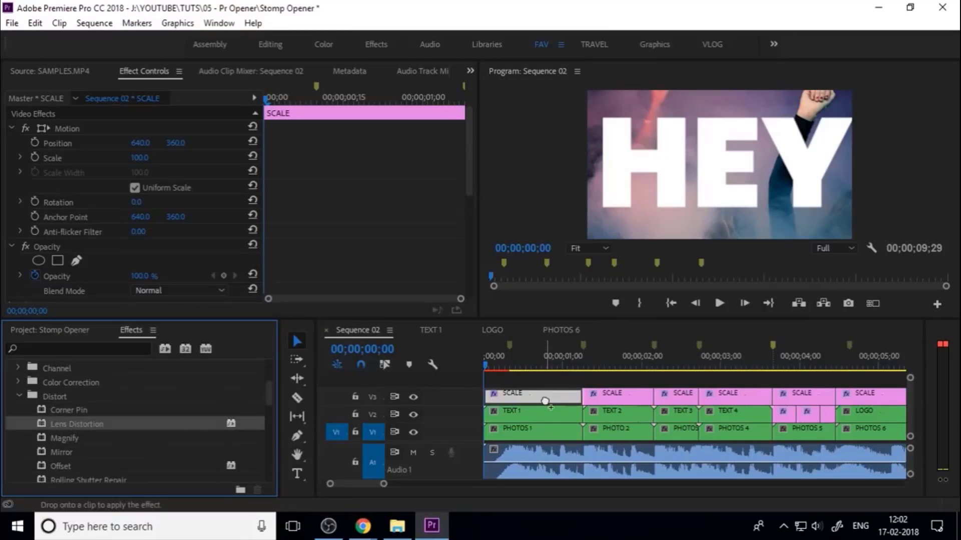
left_click_drag(544, 400, 545, 400)
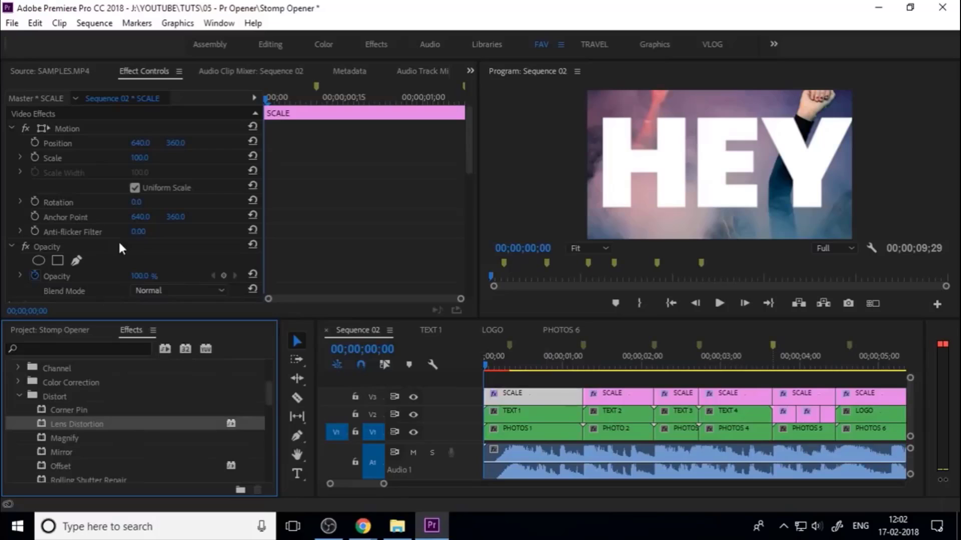
Collapse the first SCALE layer's Motion, Opacity and Transform settings, leaving Lens Distortion expanded
scroll(120, 247, "down", 2)
left_click(12, 205)
scroll(16, 139, "up", 2)
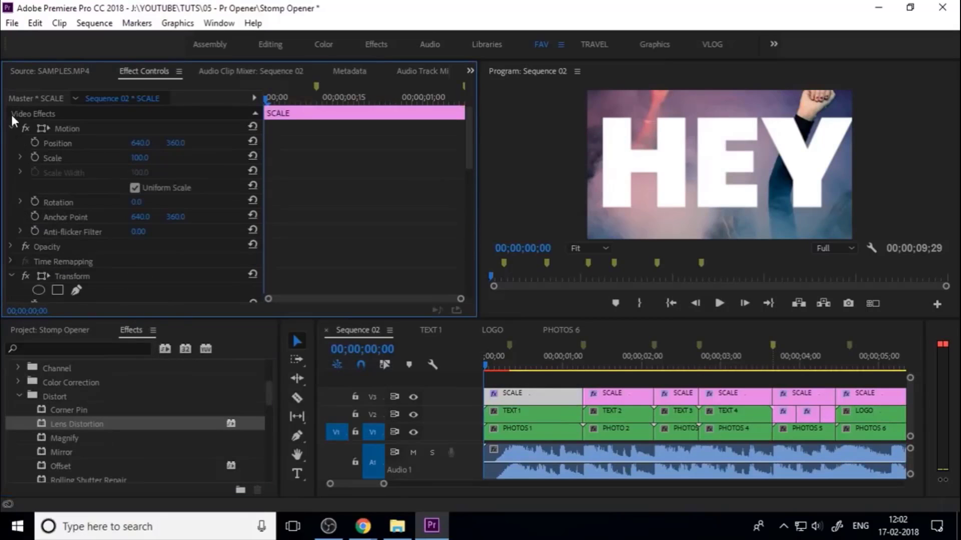
left_click(11, 128)
left_click(11, 173)
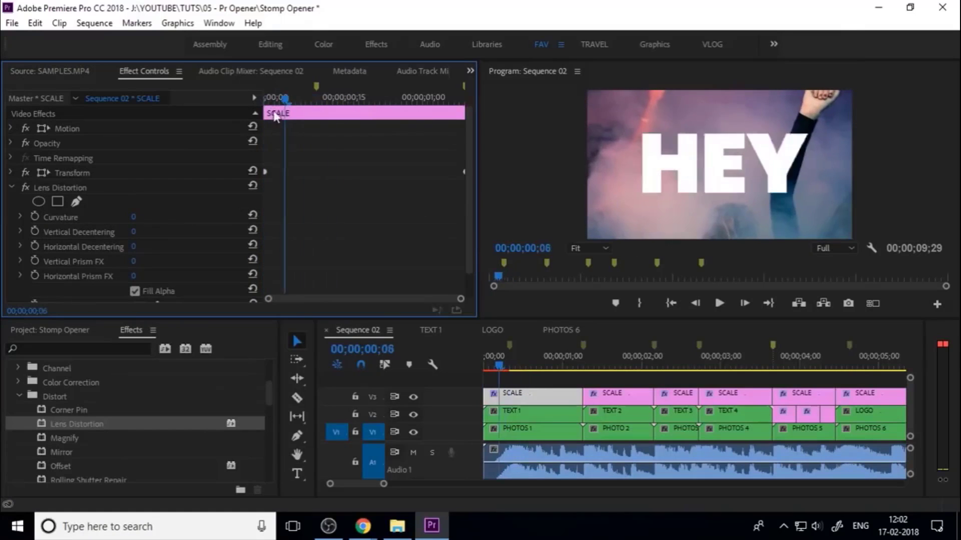
Keyframe the Lens Distortion Curvature from -74 at the first frame to 0, and move the second keyframe earlier
mouse_move(133, 217)
left_mouse_down()
mouse_move(99, 216)
mouse_move(149, 217)
left_mouse_up()
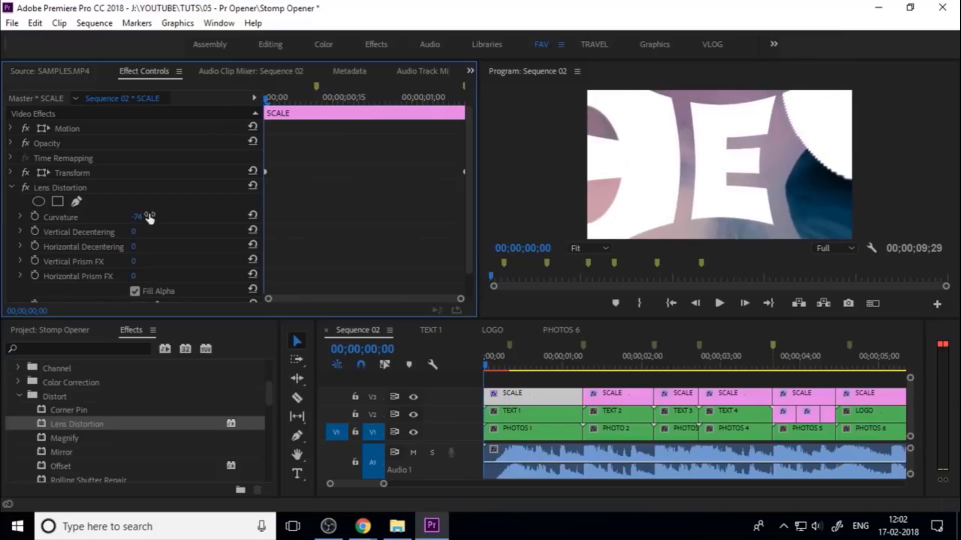
key("space")
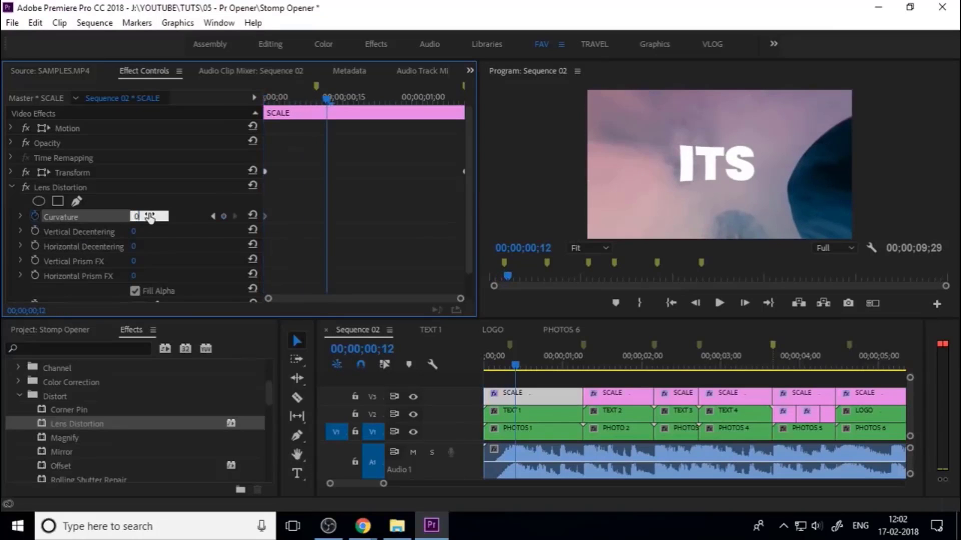
key("Return")
left_click_drag(316, 218, 292, 218)
left_click(305, 95)
left_click_drag(305, 95, 229, 134)
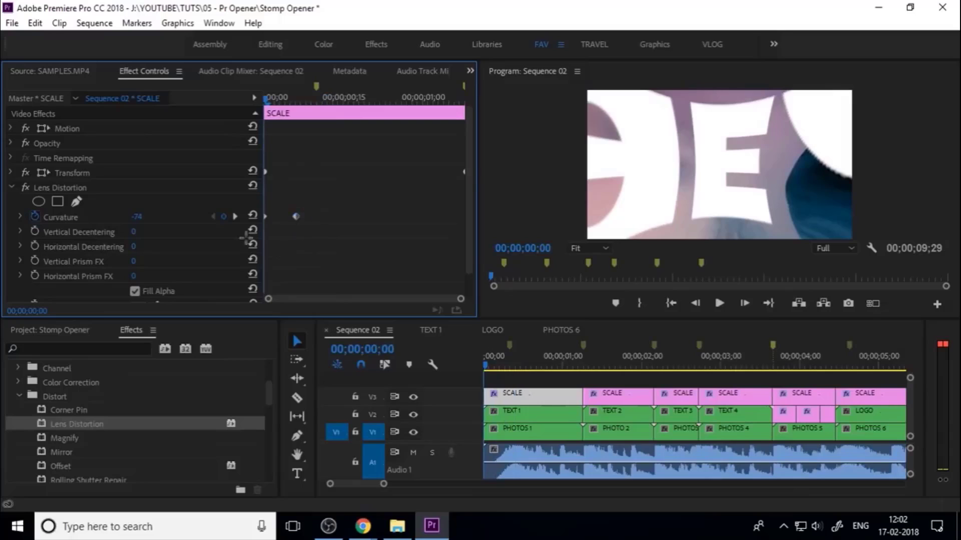
Give the Curvature keyframes Bezier interpolation, show their graph, and move the second keyframe to the end of the first SCALE layer
right_click(296, 216)
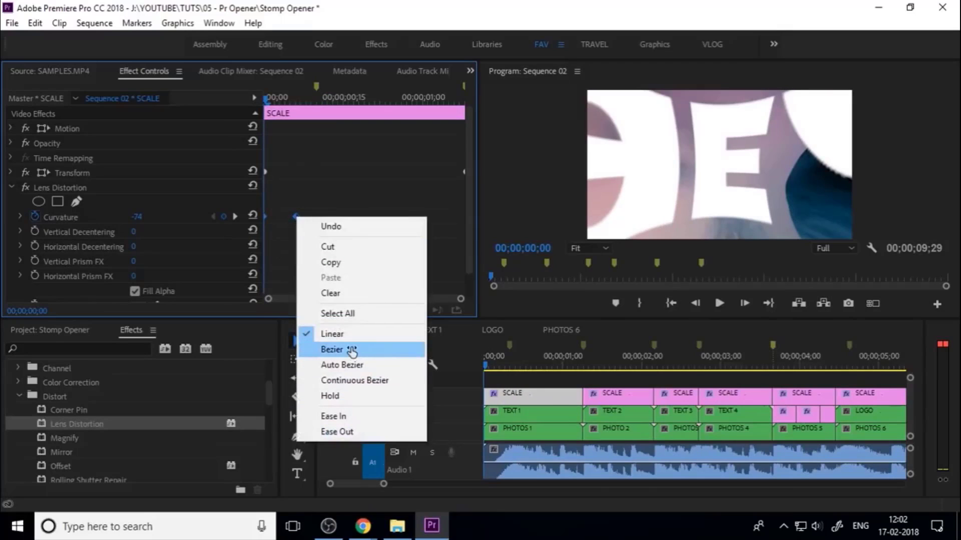
left_click(352, 349)
left_click(20, 217)
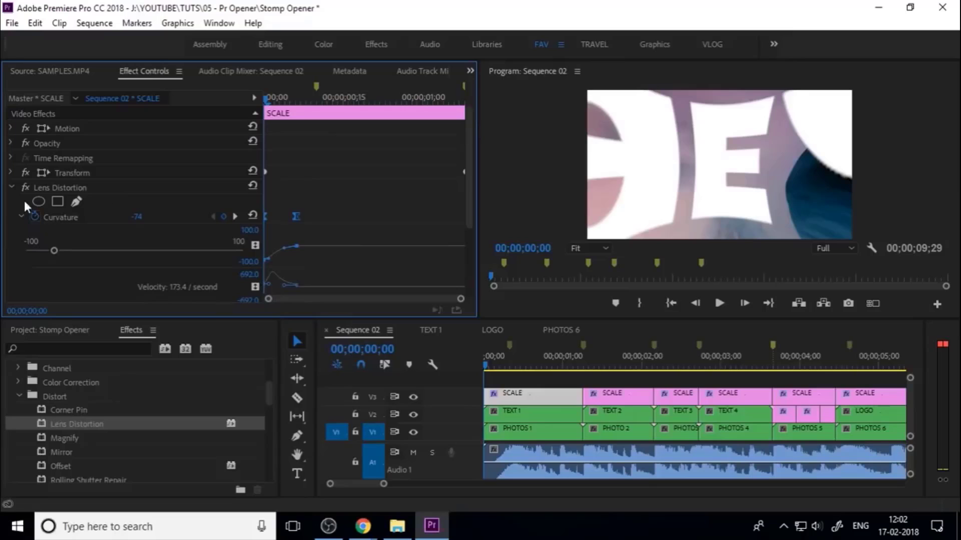
left_click(22, 216)
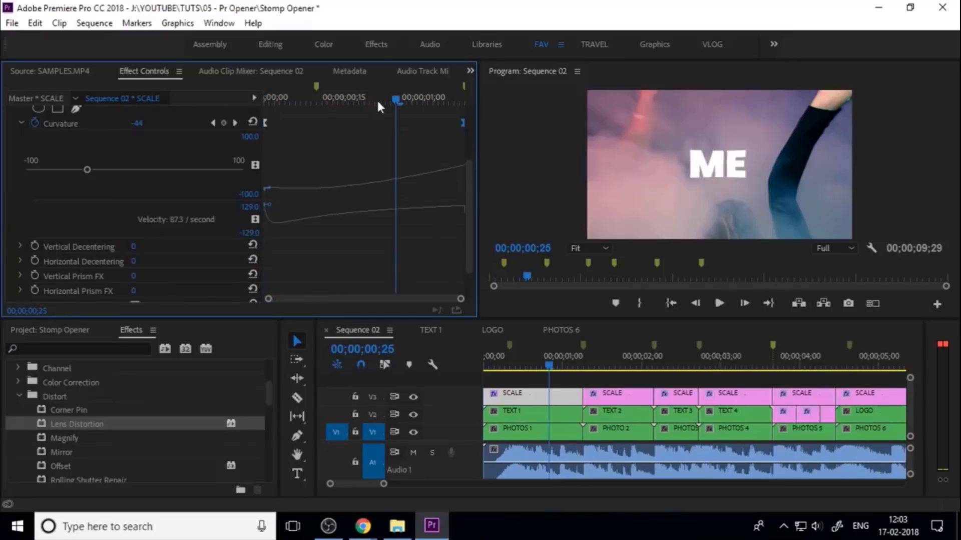
Play Sequence 02 from the start to review the lens distortion animation against the following titles
left_click_drag(377, 102, 204, 125)
key("space")
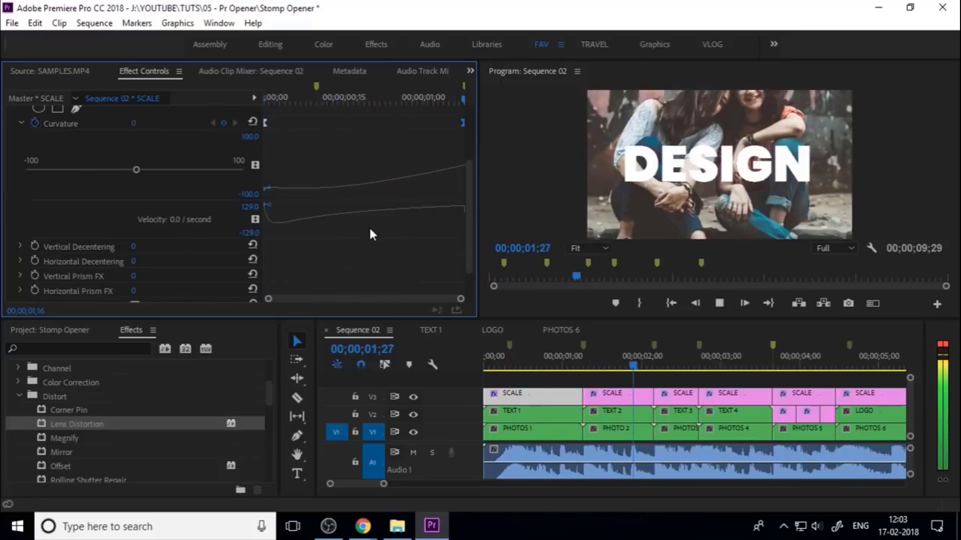
key("space")
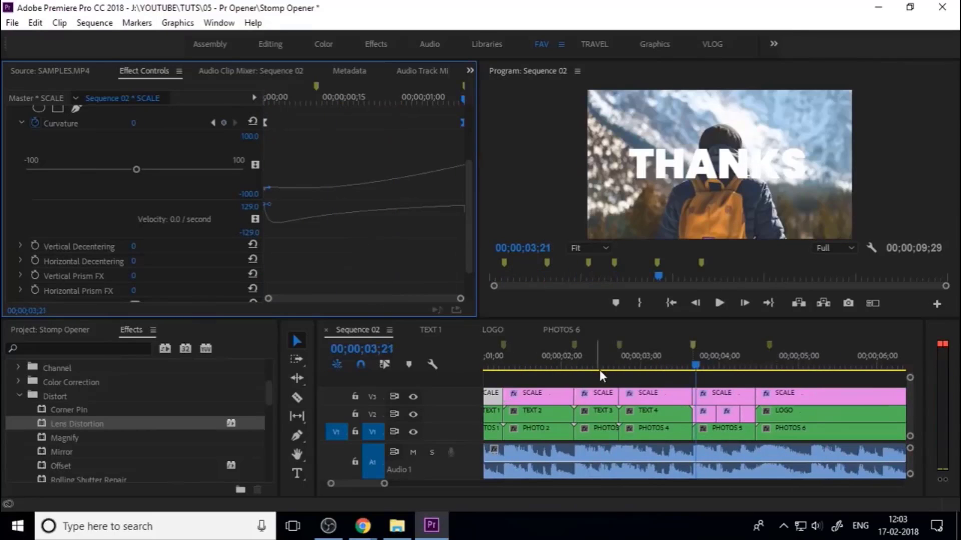
key("space")
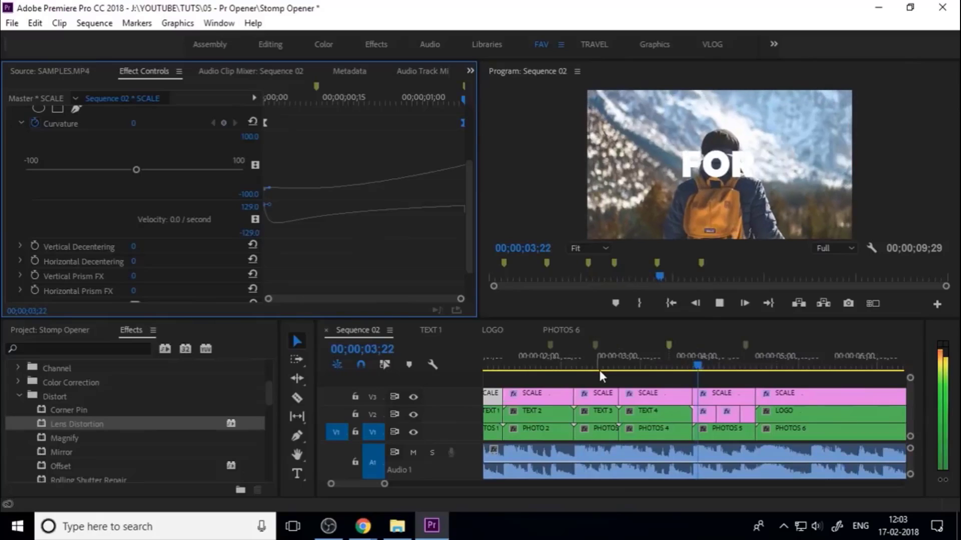